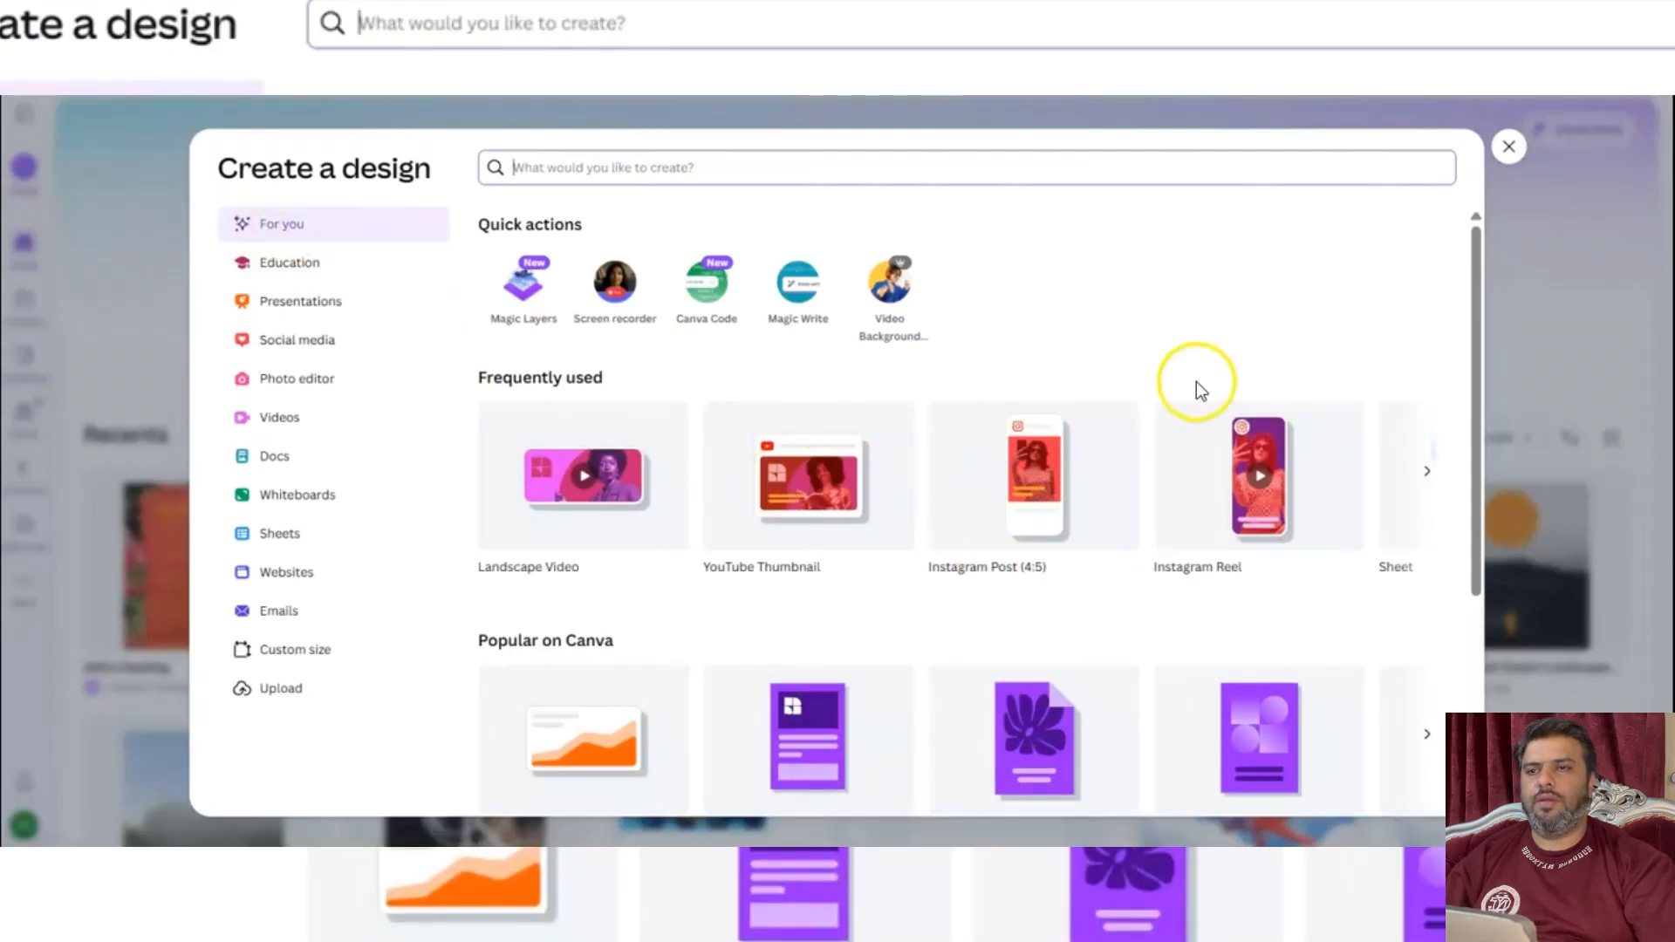
# Create a blank portrait invitation design (105 × 148 mm) from the popular design types.
pyautogui.moveTo(1472, 259); pyautogui.dragTo(1466, 426)
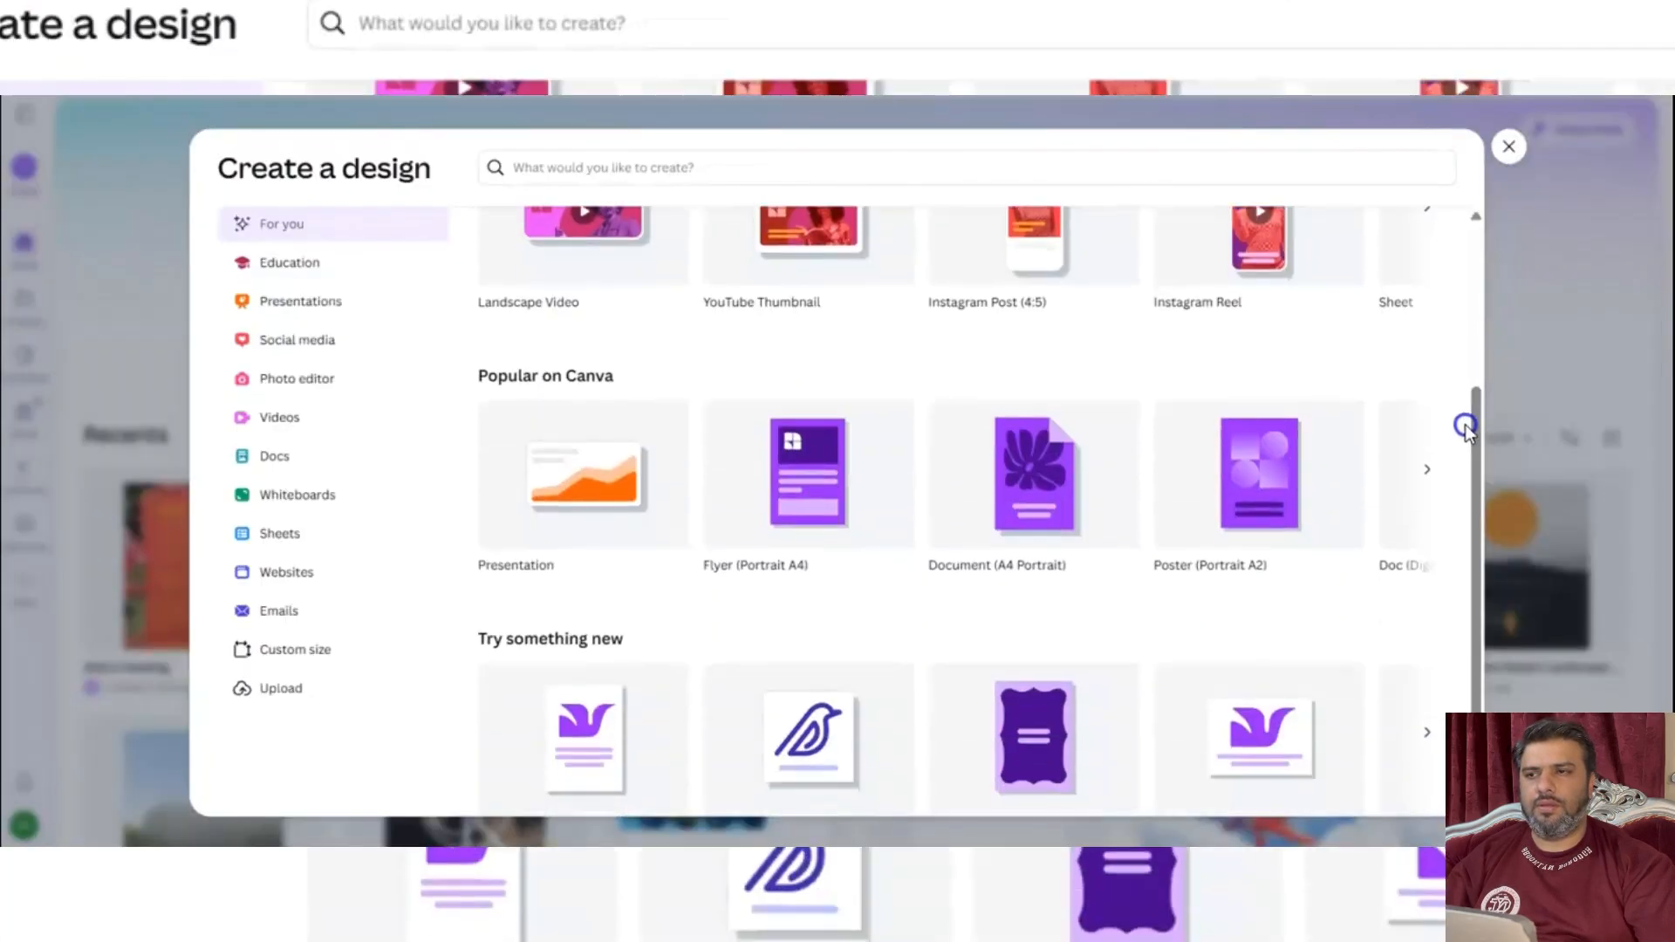
pyautogui.click(1427, 469)
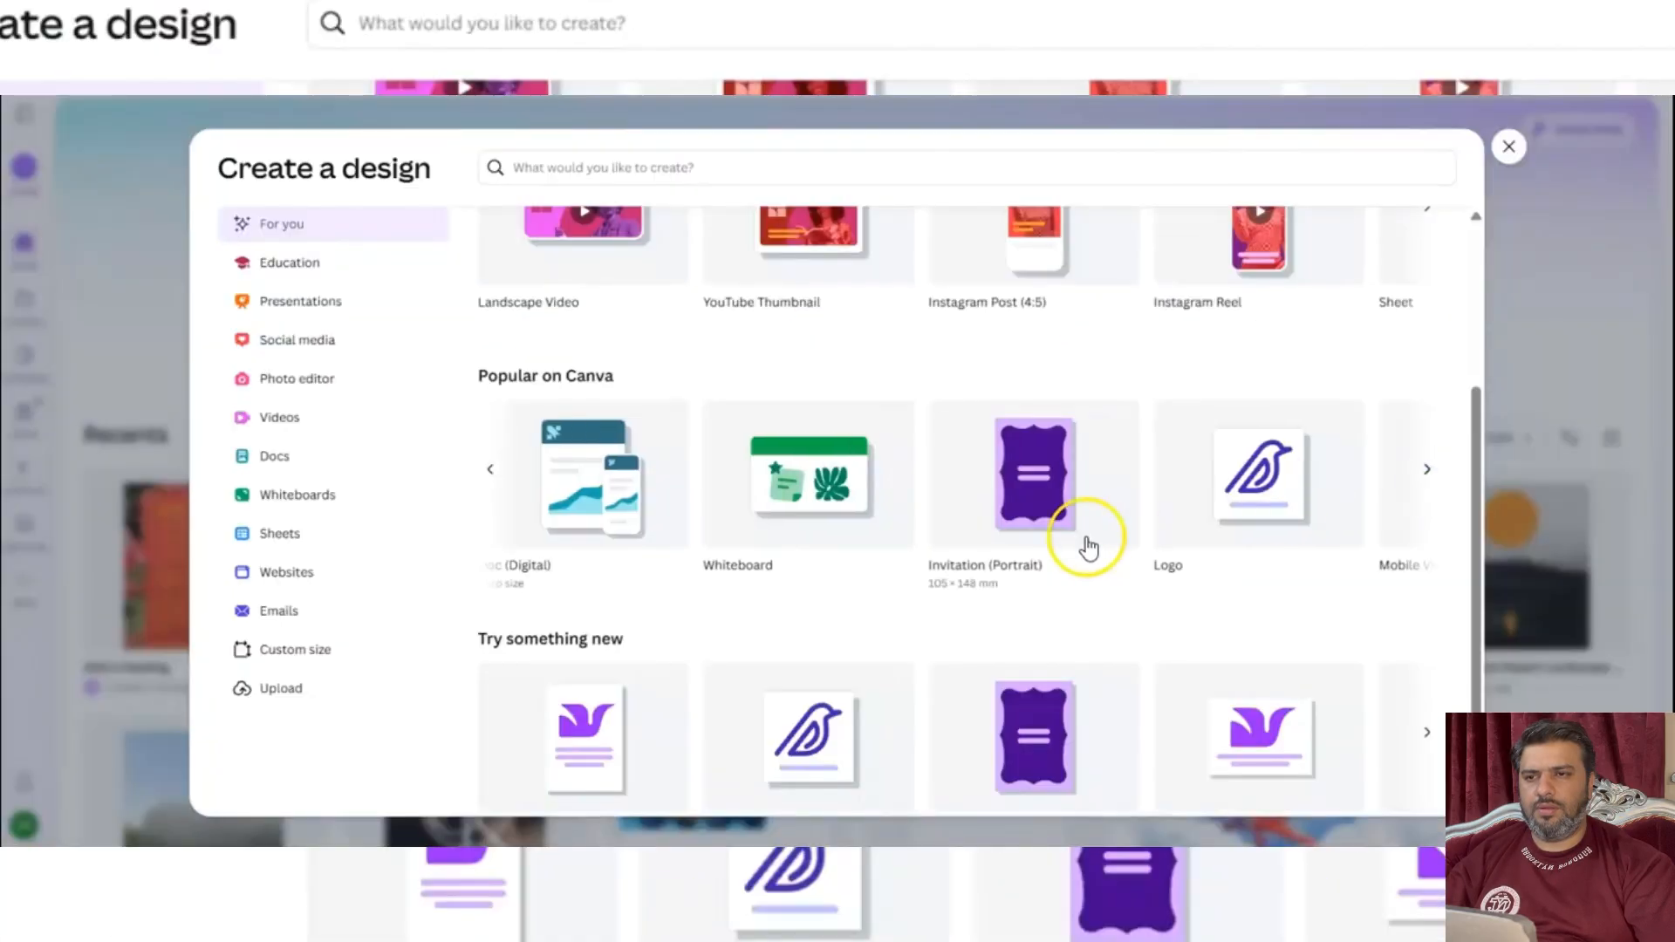
pyautogui.click(1005, 486)
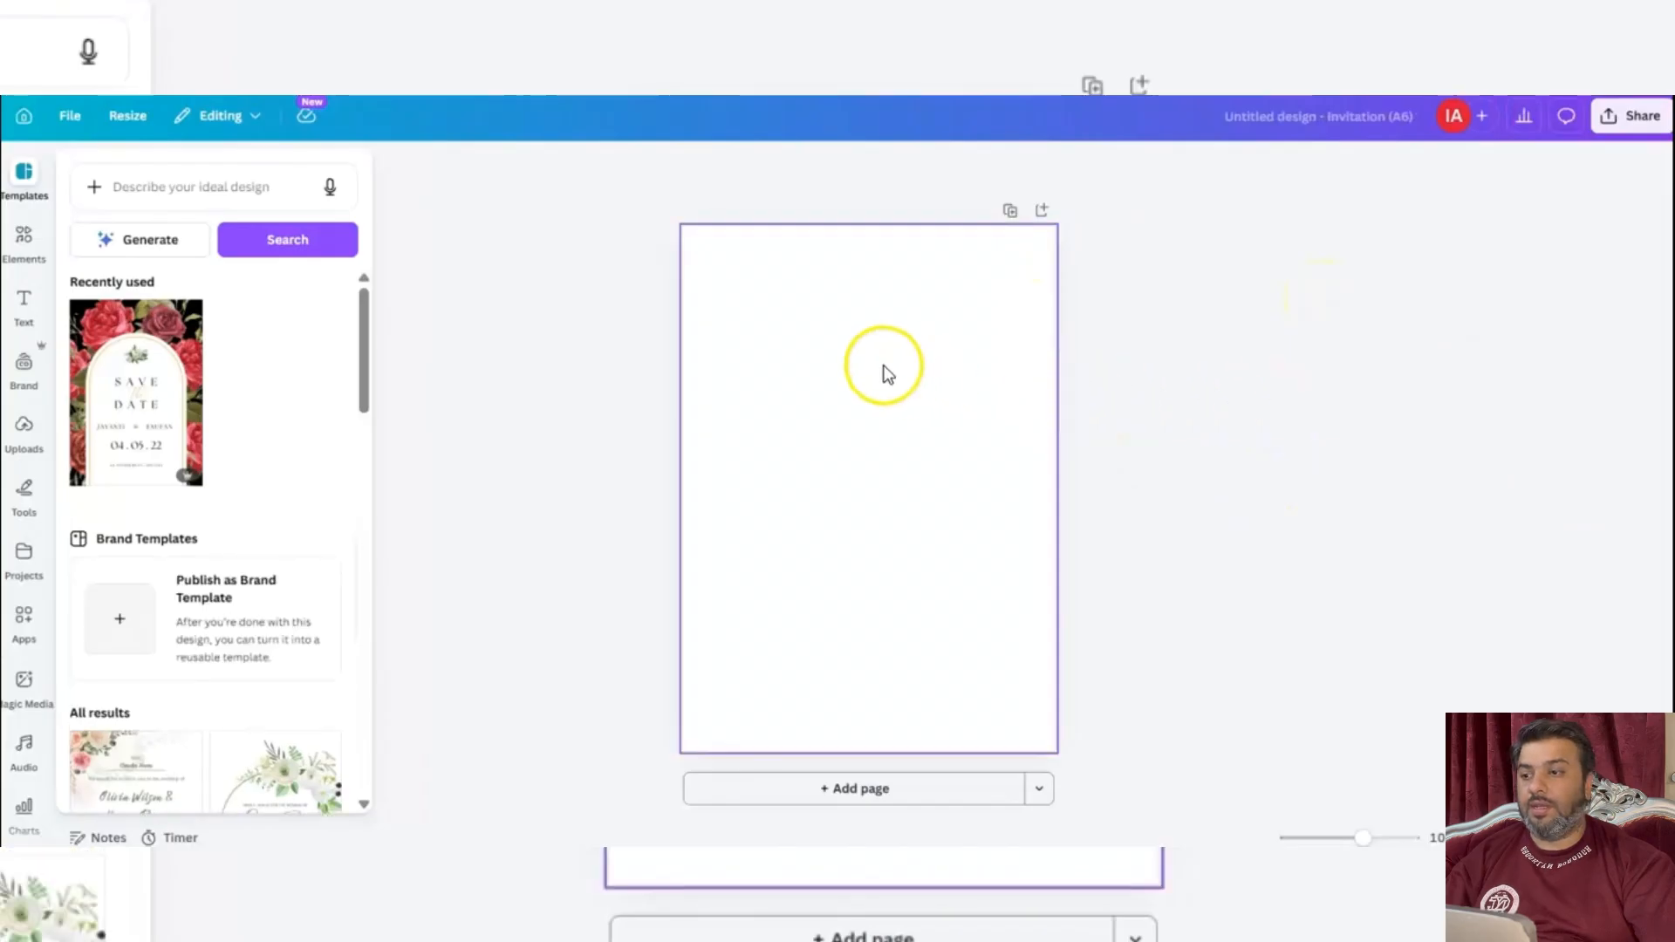
# Look through the available invitation templates and return to the blank page.
pyautogui.moveTo(363, 362); pyautogui.dragTo(361, 477)
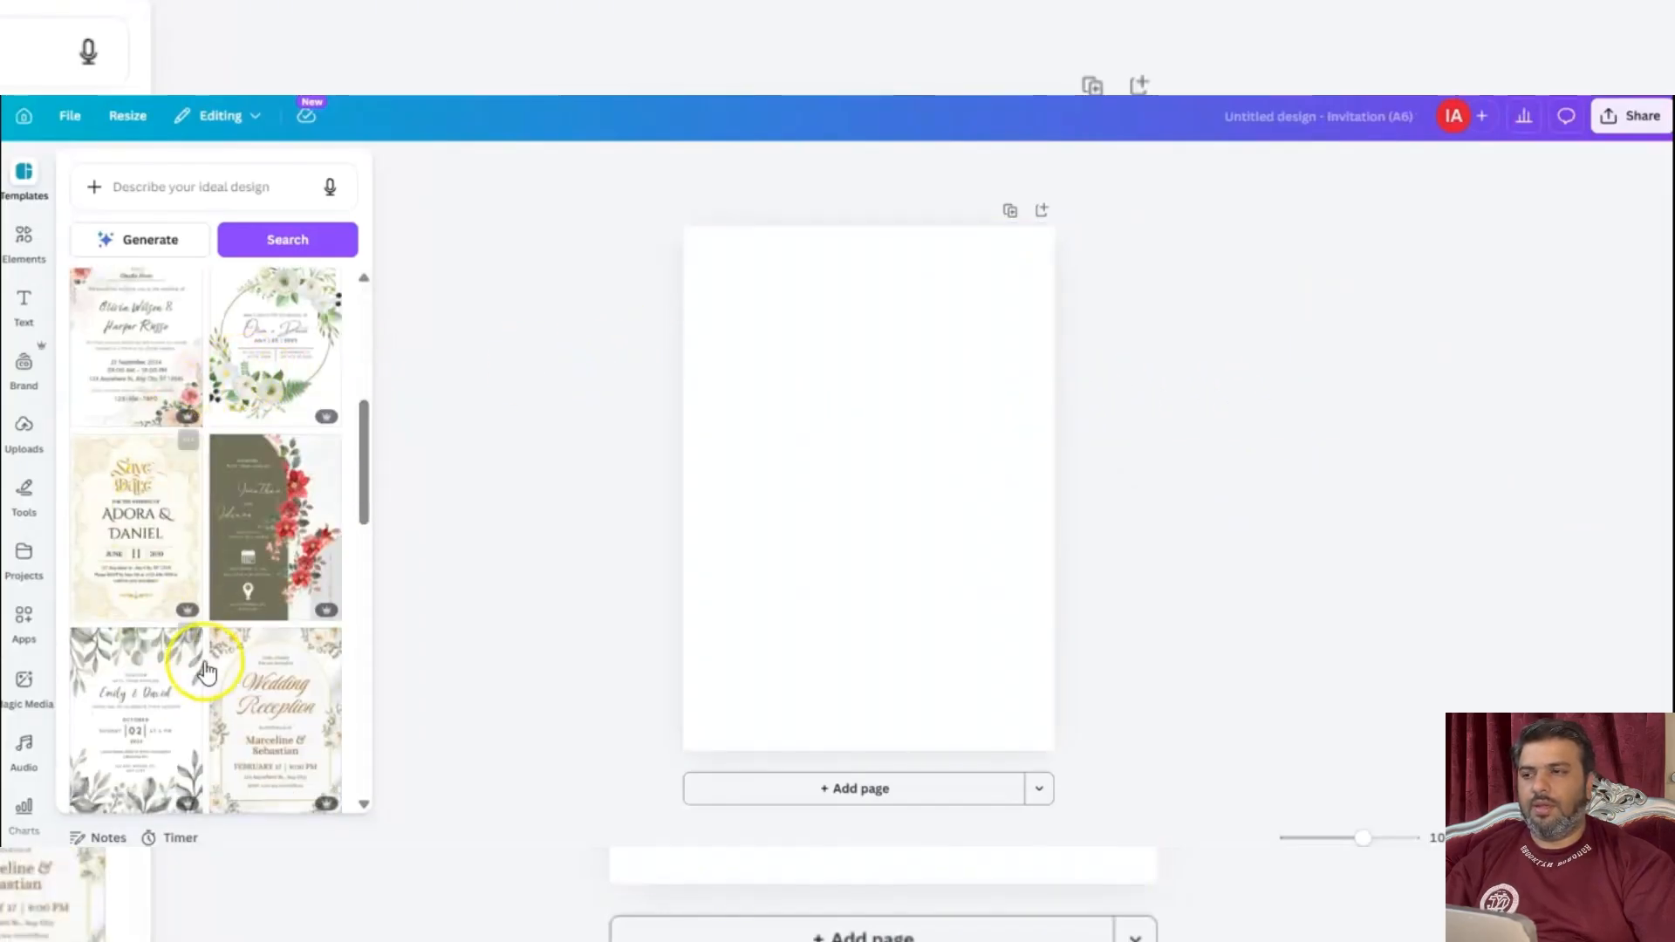
pyautogui.moveTo(366, 439); pyautogui.dragTo(373, 545)
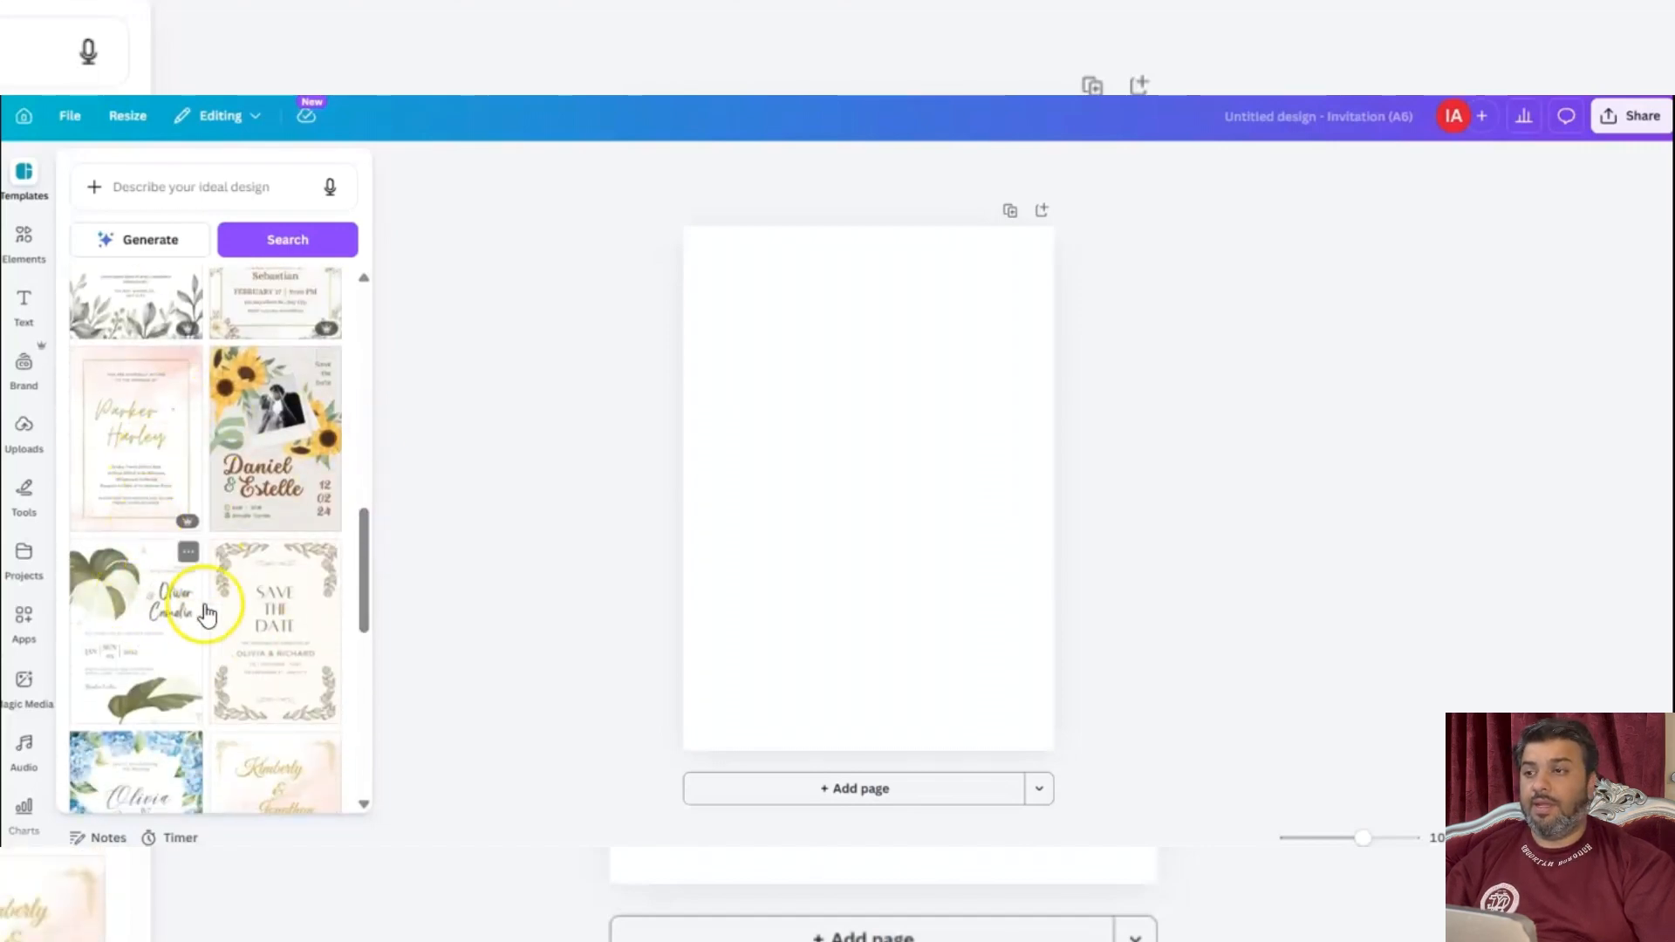
pyautogui.moveTo(366, 535); pyautogui.dragTo(354, 631)
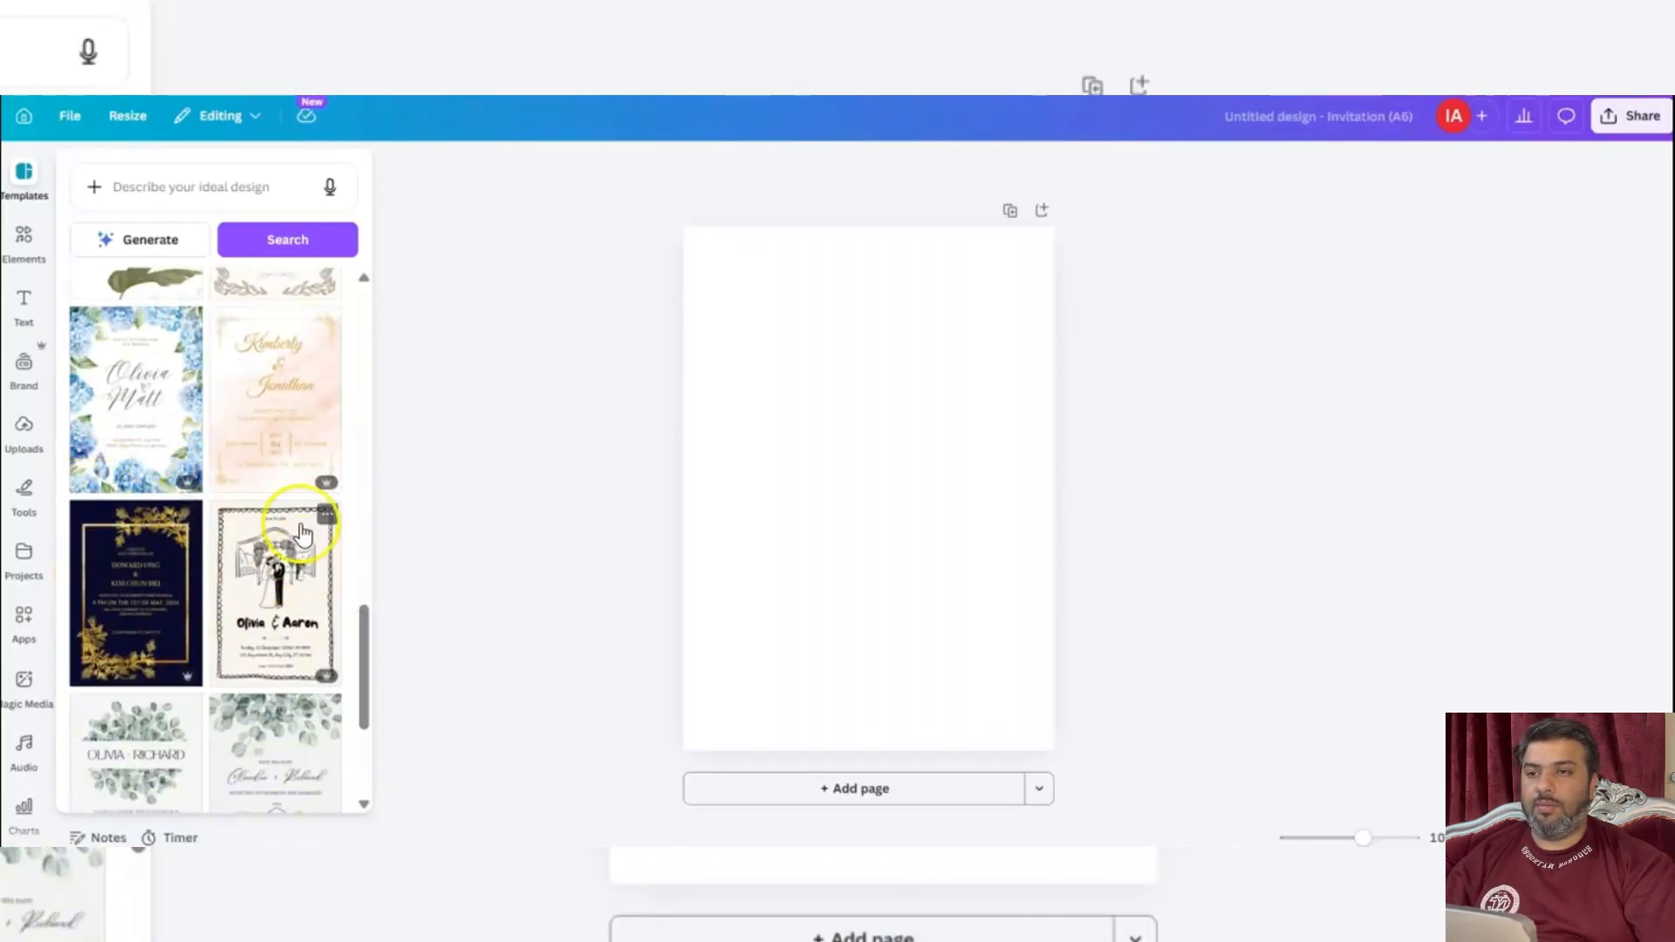
pyautogui.moveTo(365, 646); pyautogui.dragTo(340, 344)
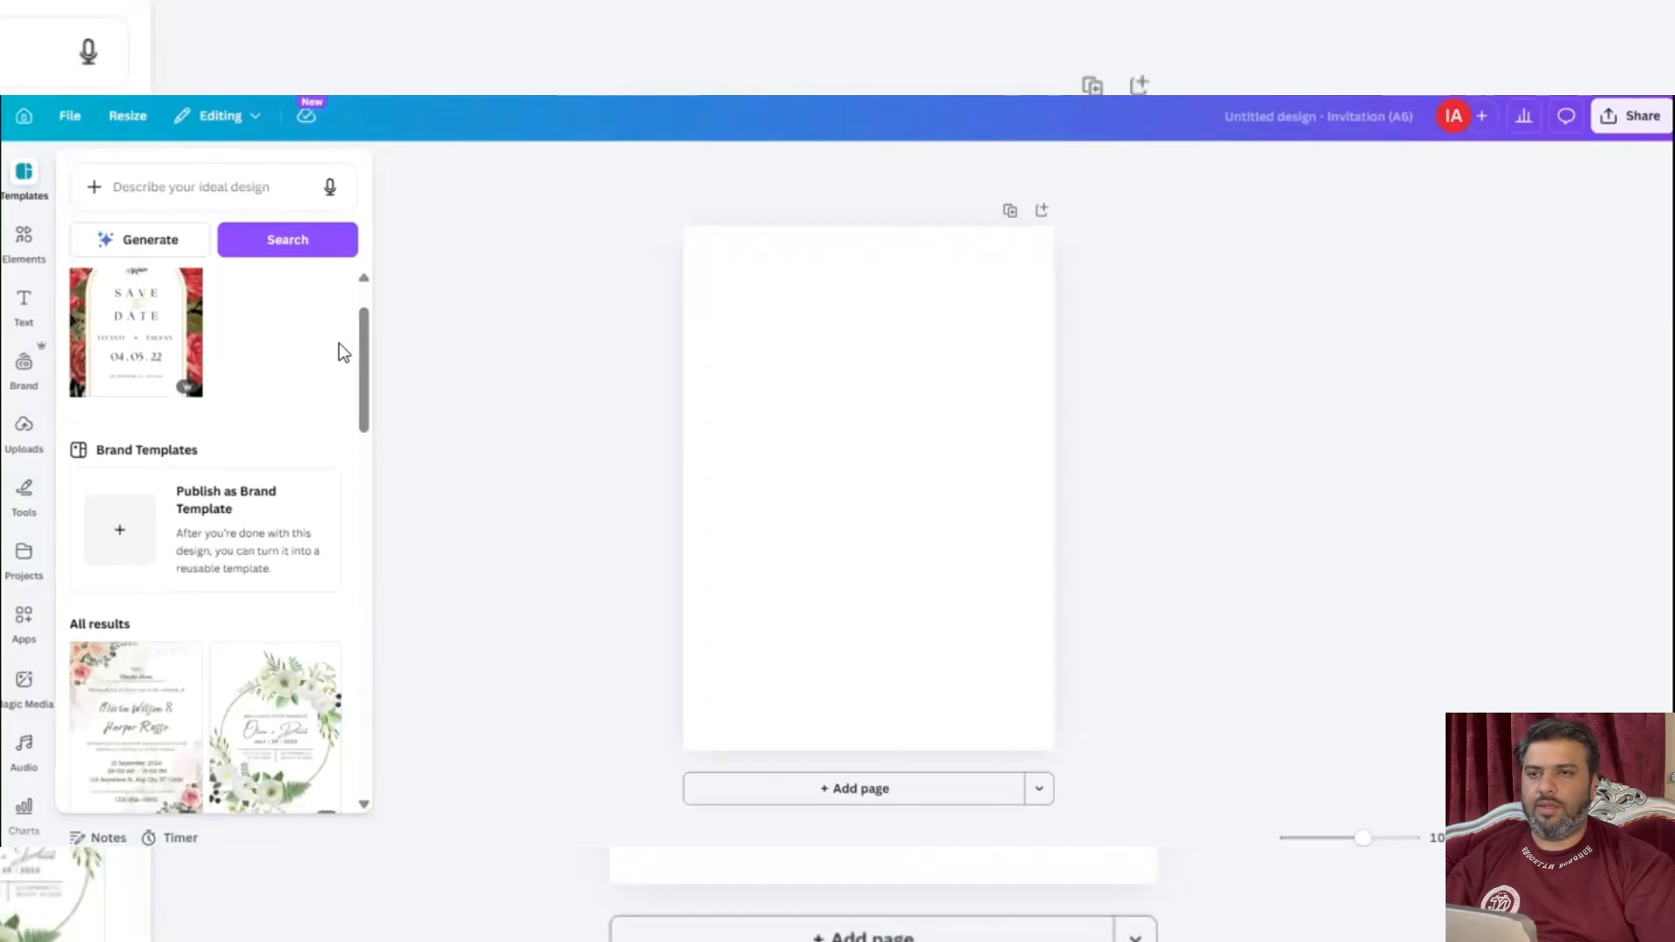
pyautogui.click(539, 323)
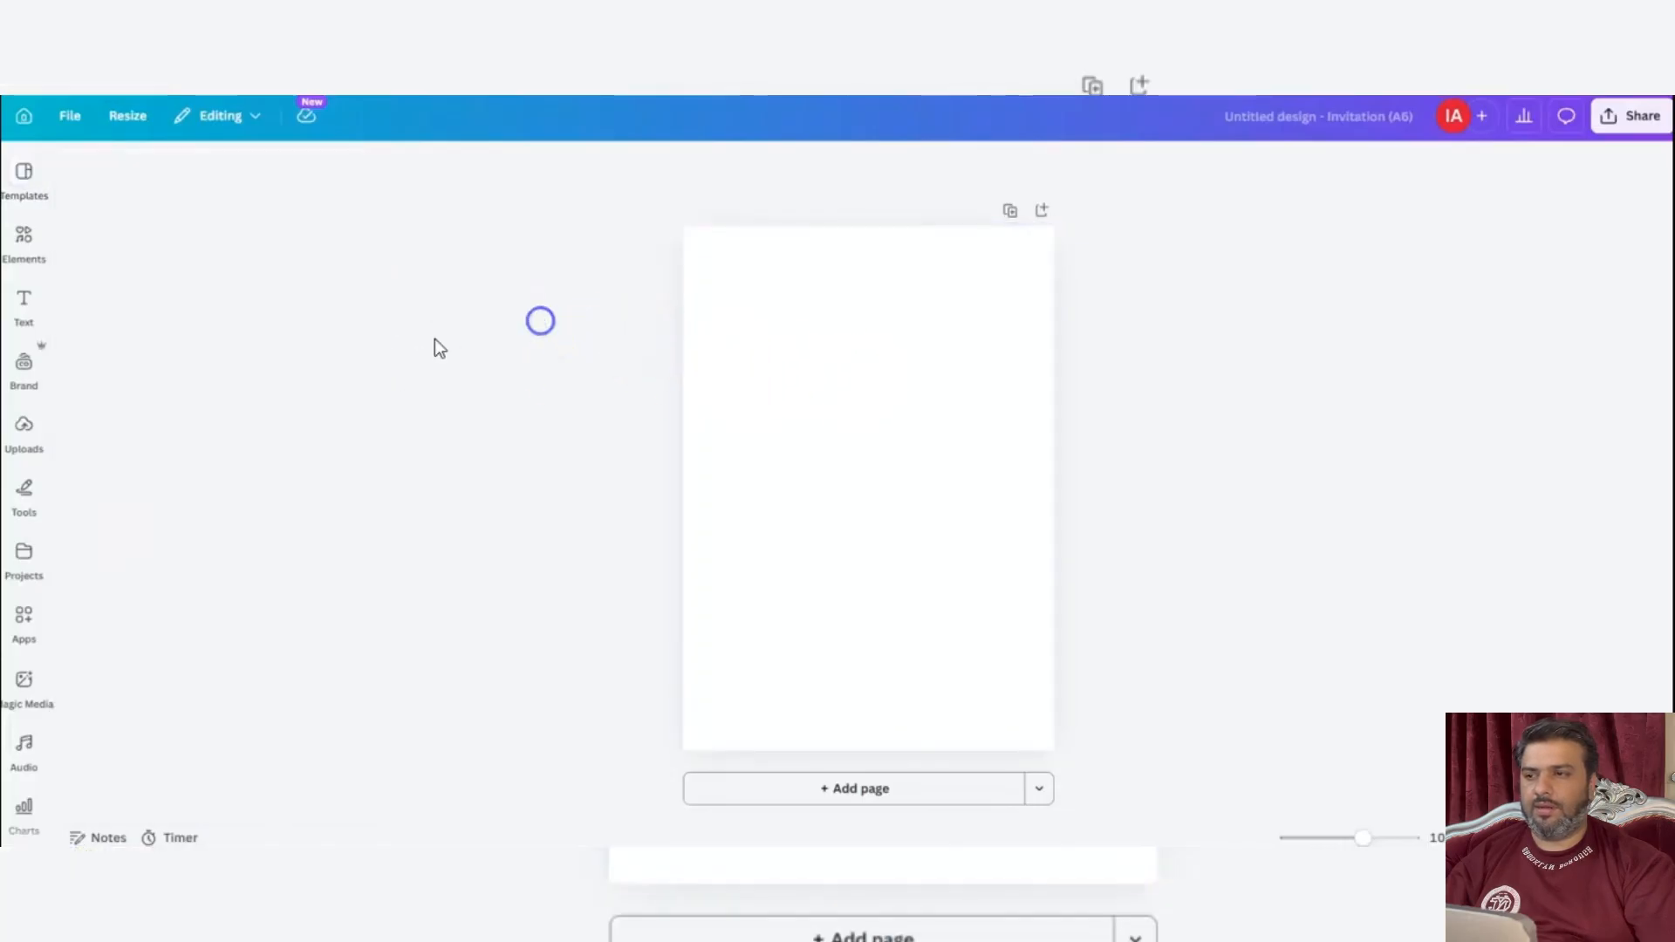
# Set the blank page's background to solid black and open the elements library.
pyautogui.click(843, 373)
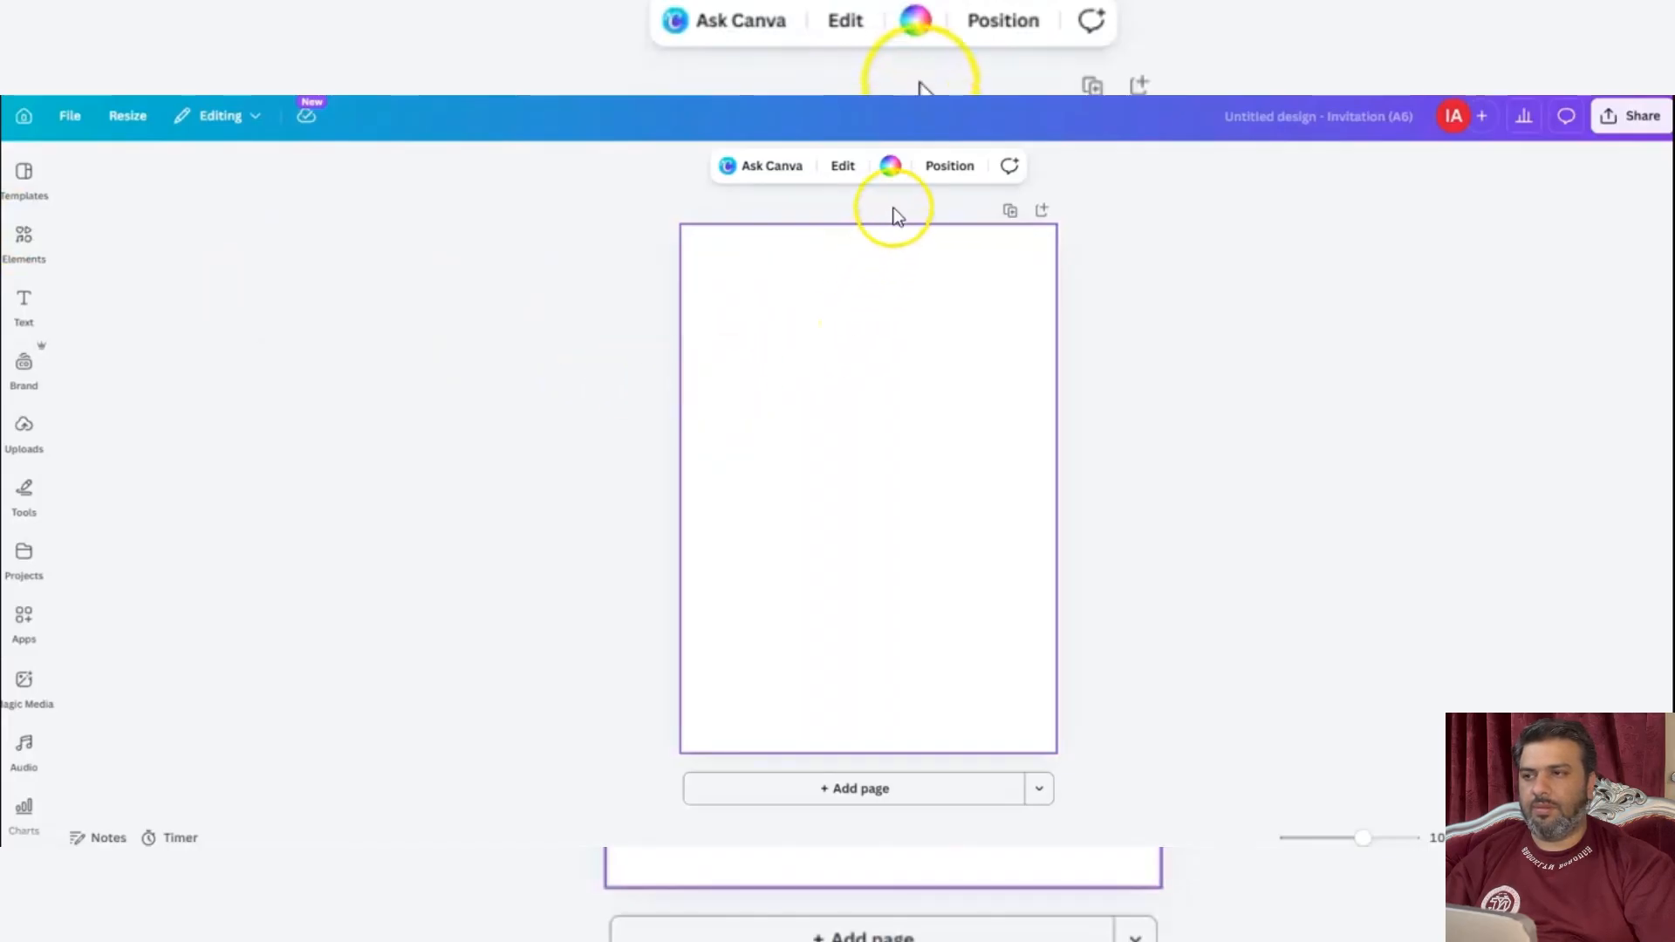
pyautogui.click(891, 172)
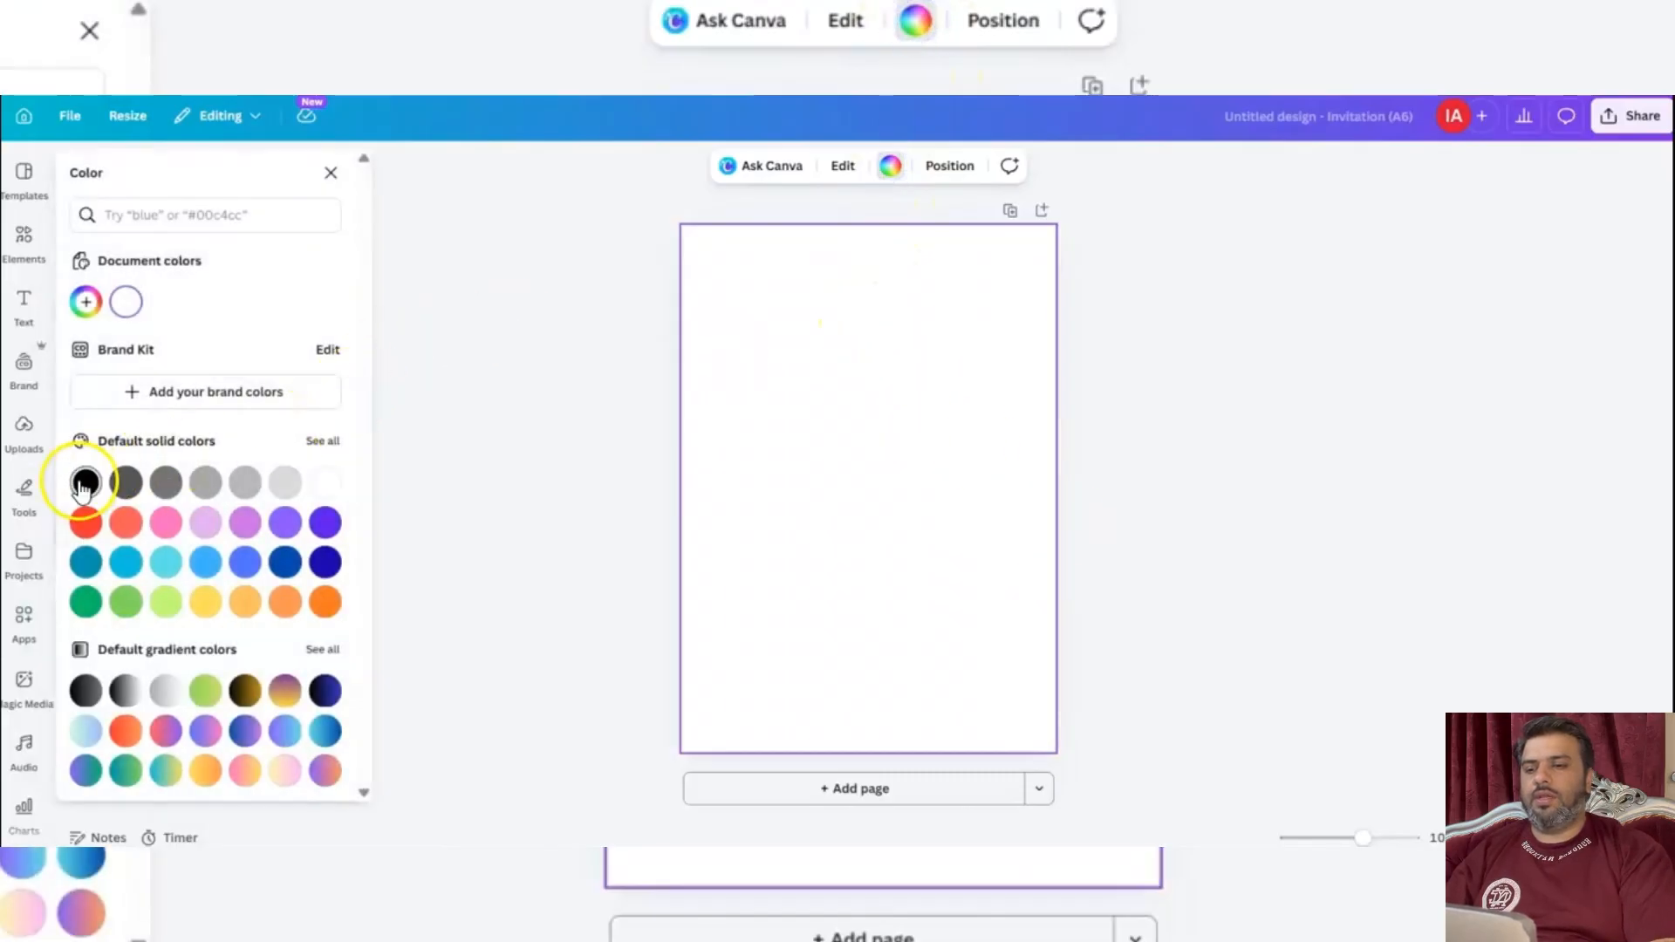
pyautogui.click(83, 485)
pyautogui.click(23, 241)
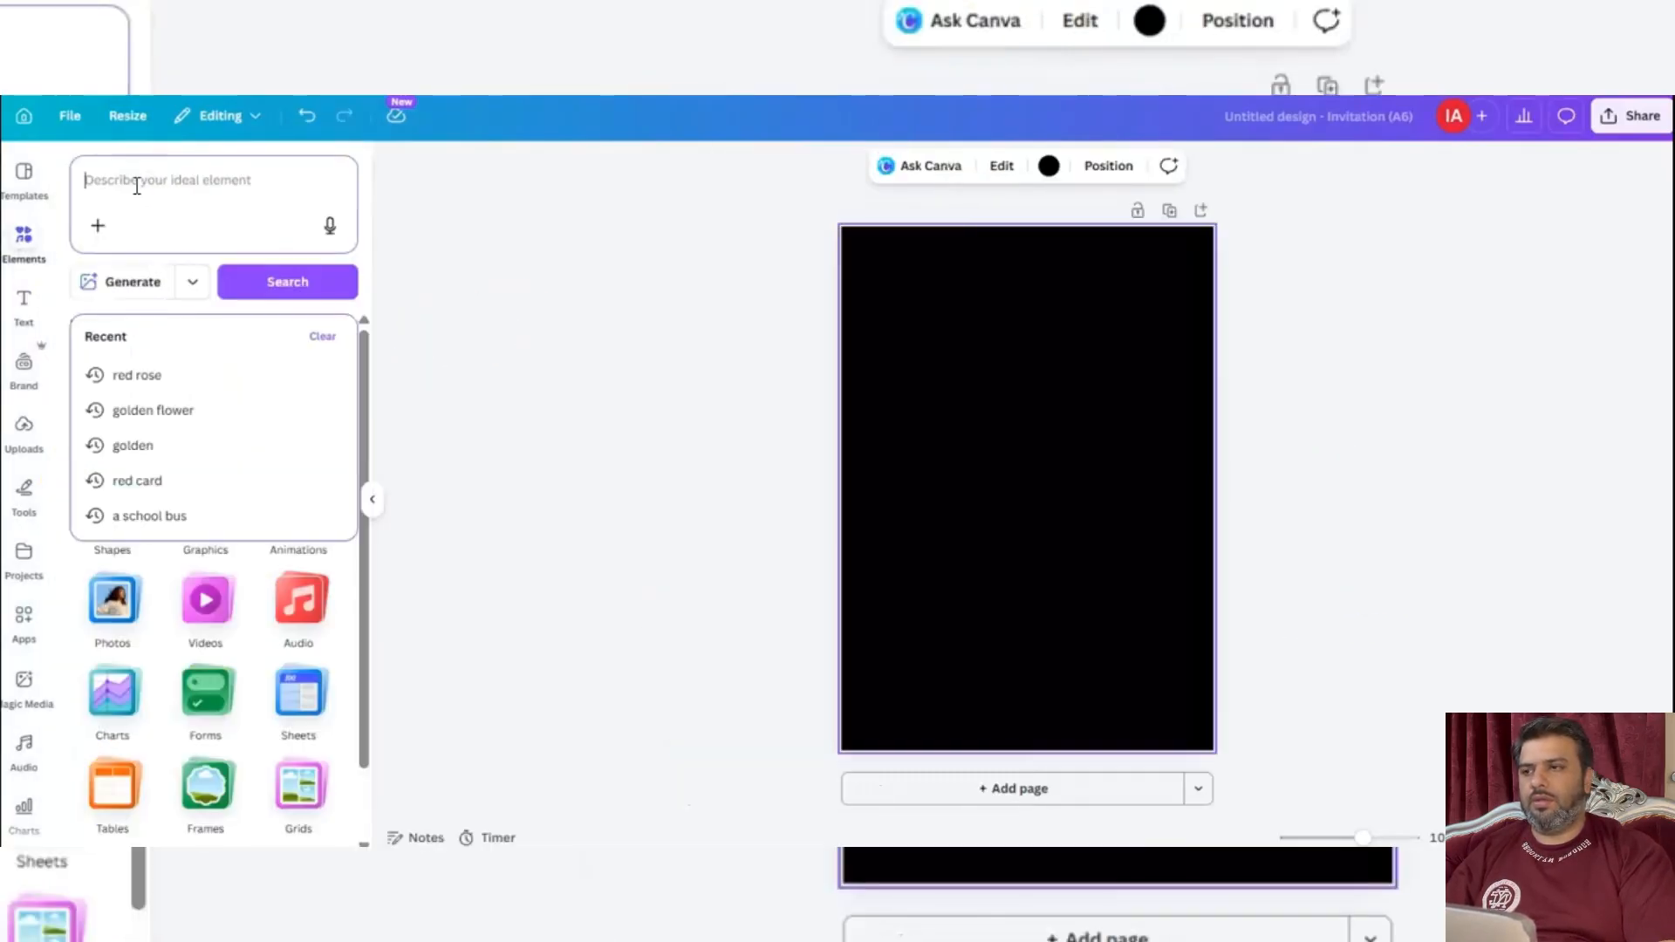
pyautogui.write('li')
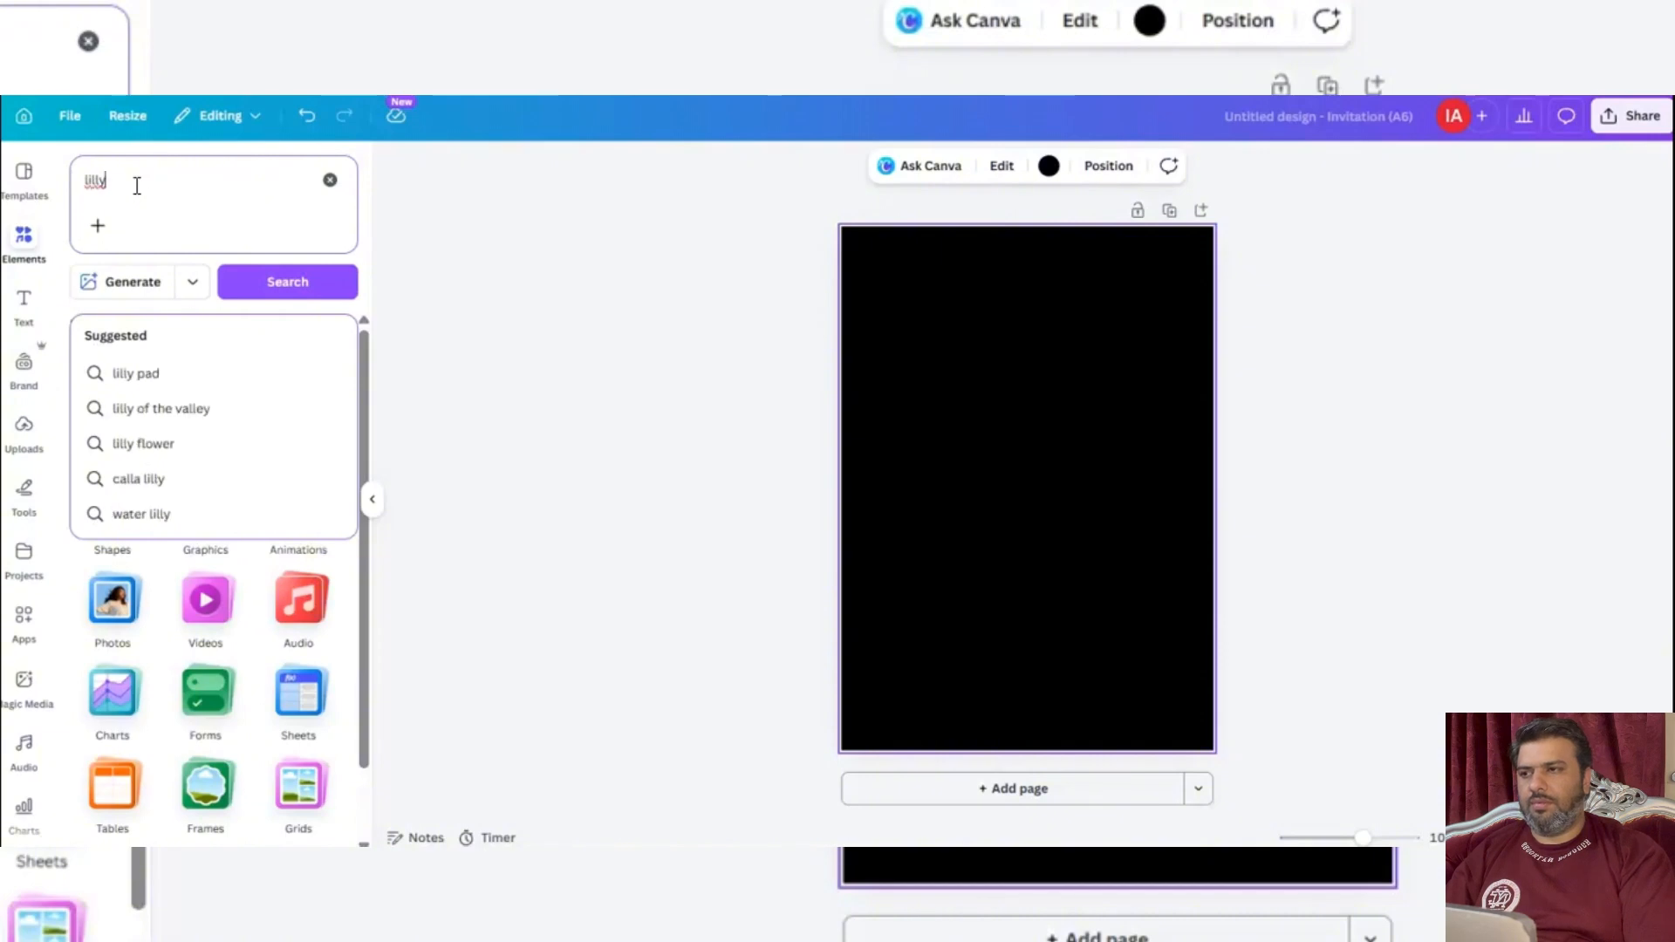
pyautogui.write('lly')
pyautogui.press('Return')
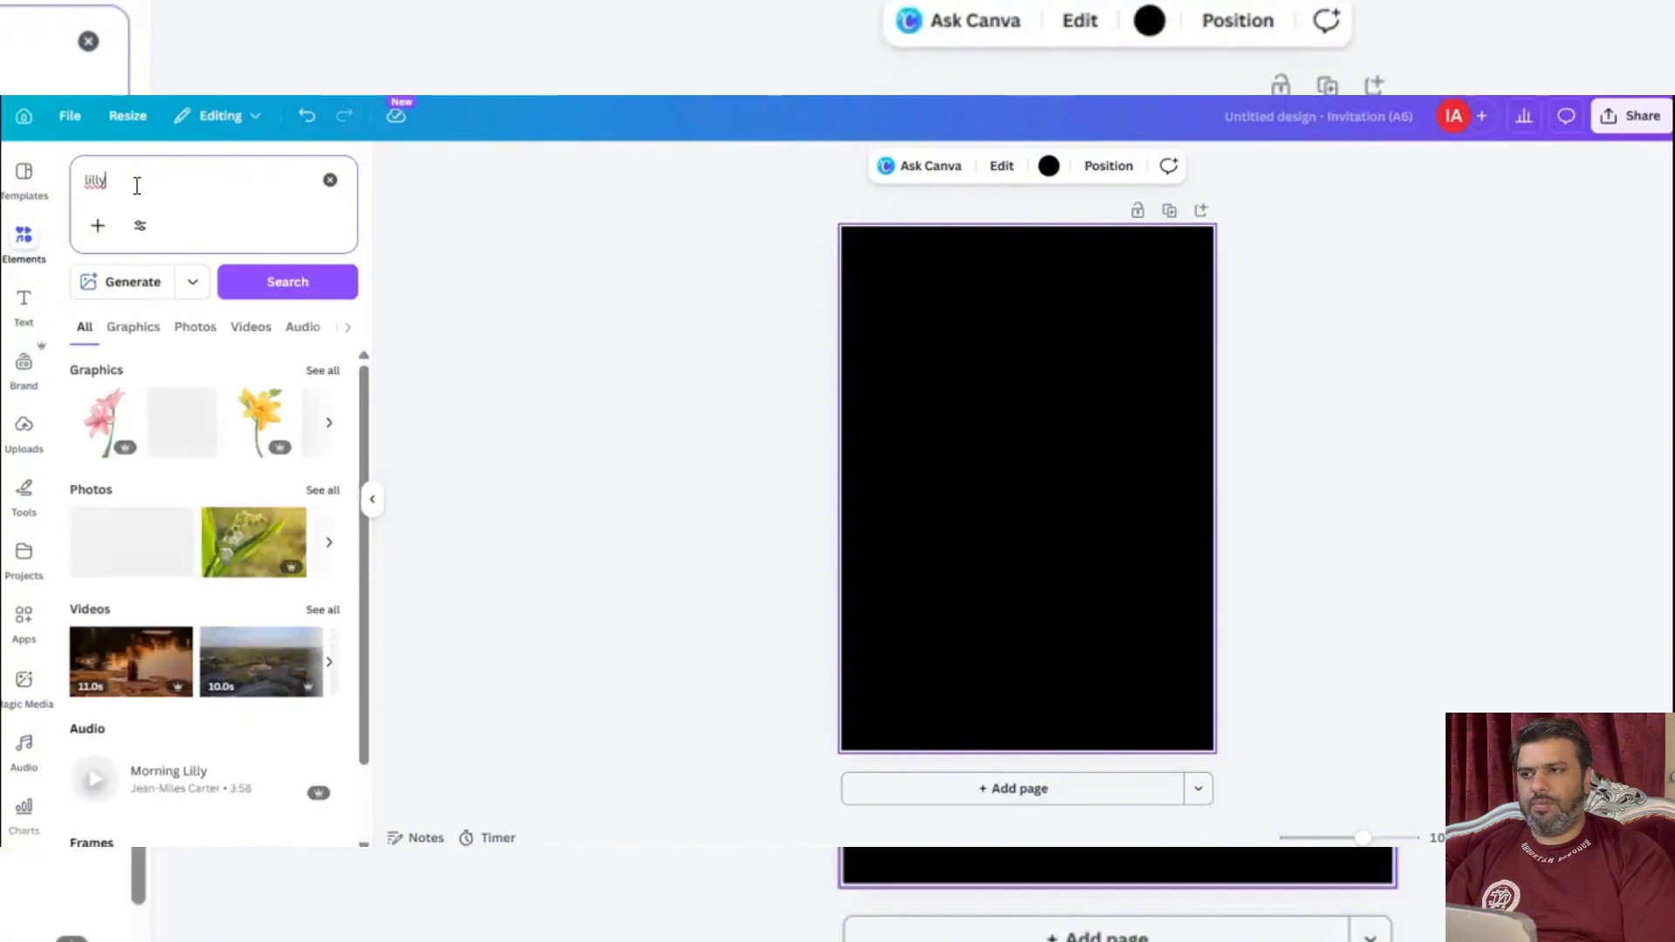
pyautogui.press('BackSpace')
pyautogui.press('BackSpace')
pyautogui.press('BackSpace')
pyautogui.press('BackSpace')
pyautogui.press('BackSpace')
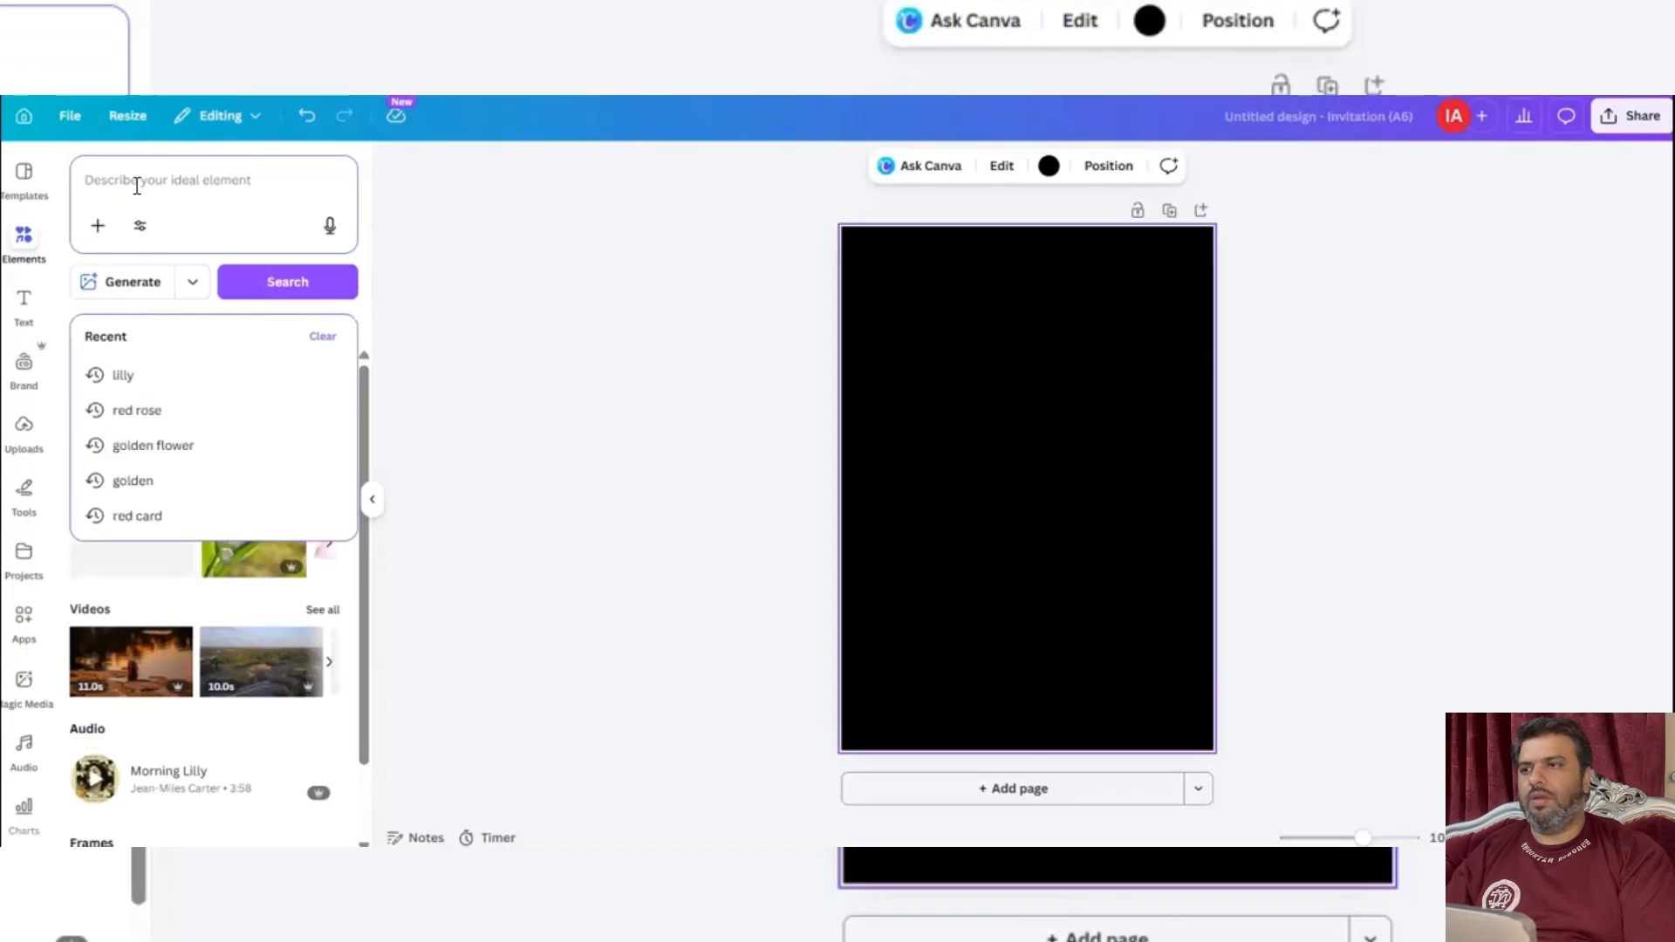
# Search the elements for "purple flower" and add the photo of a purple flower border to the page.
pyautogui.write('purple flower')
pyautogui.press('Return')
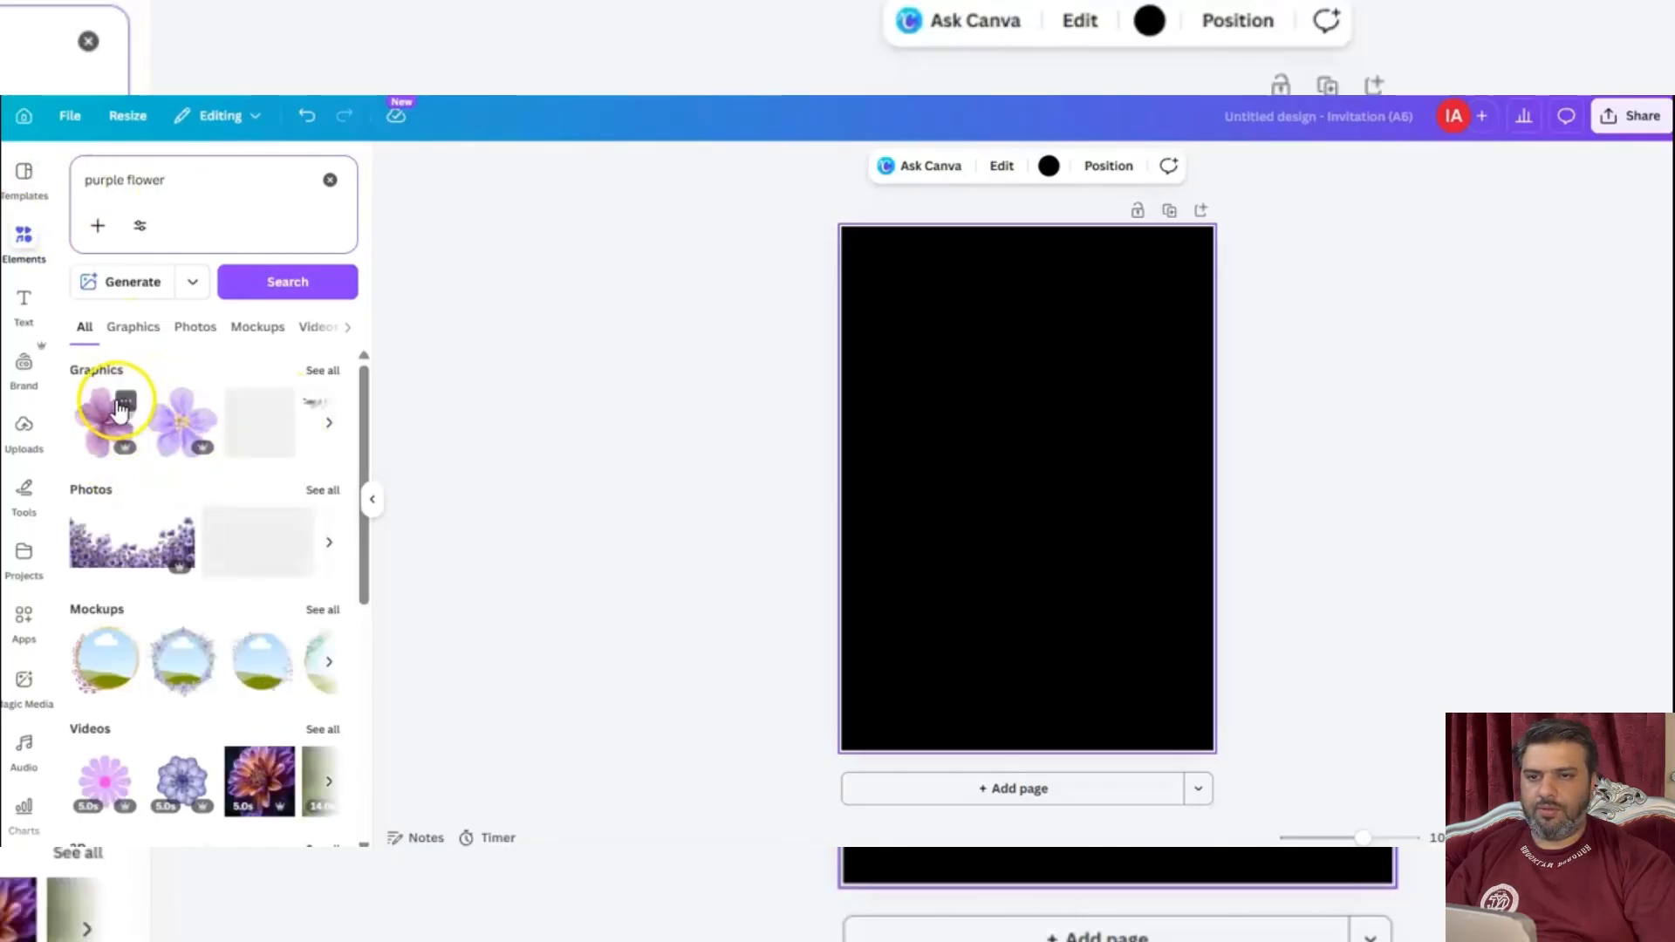
pyautogui.click(120, 561)
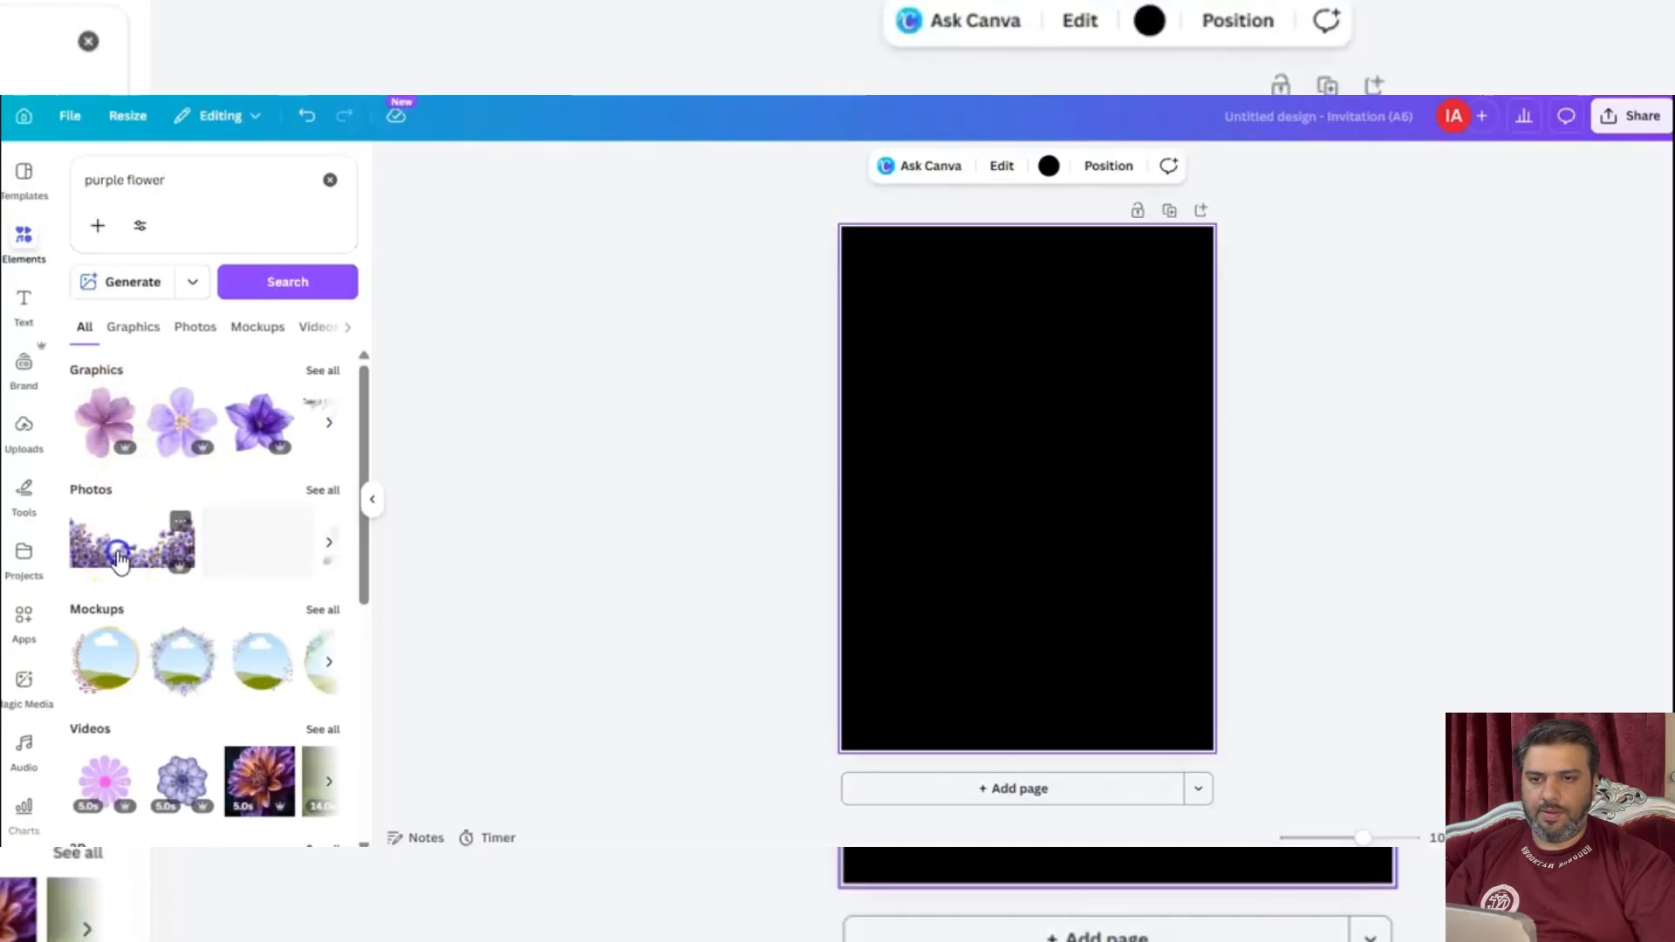
# Enlarge the purple flower photo to the full page width and place it along the page's bottom edge.
pyautogui.moveTo(1114, 553); pyautogui.dragTo(1038, 702)
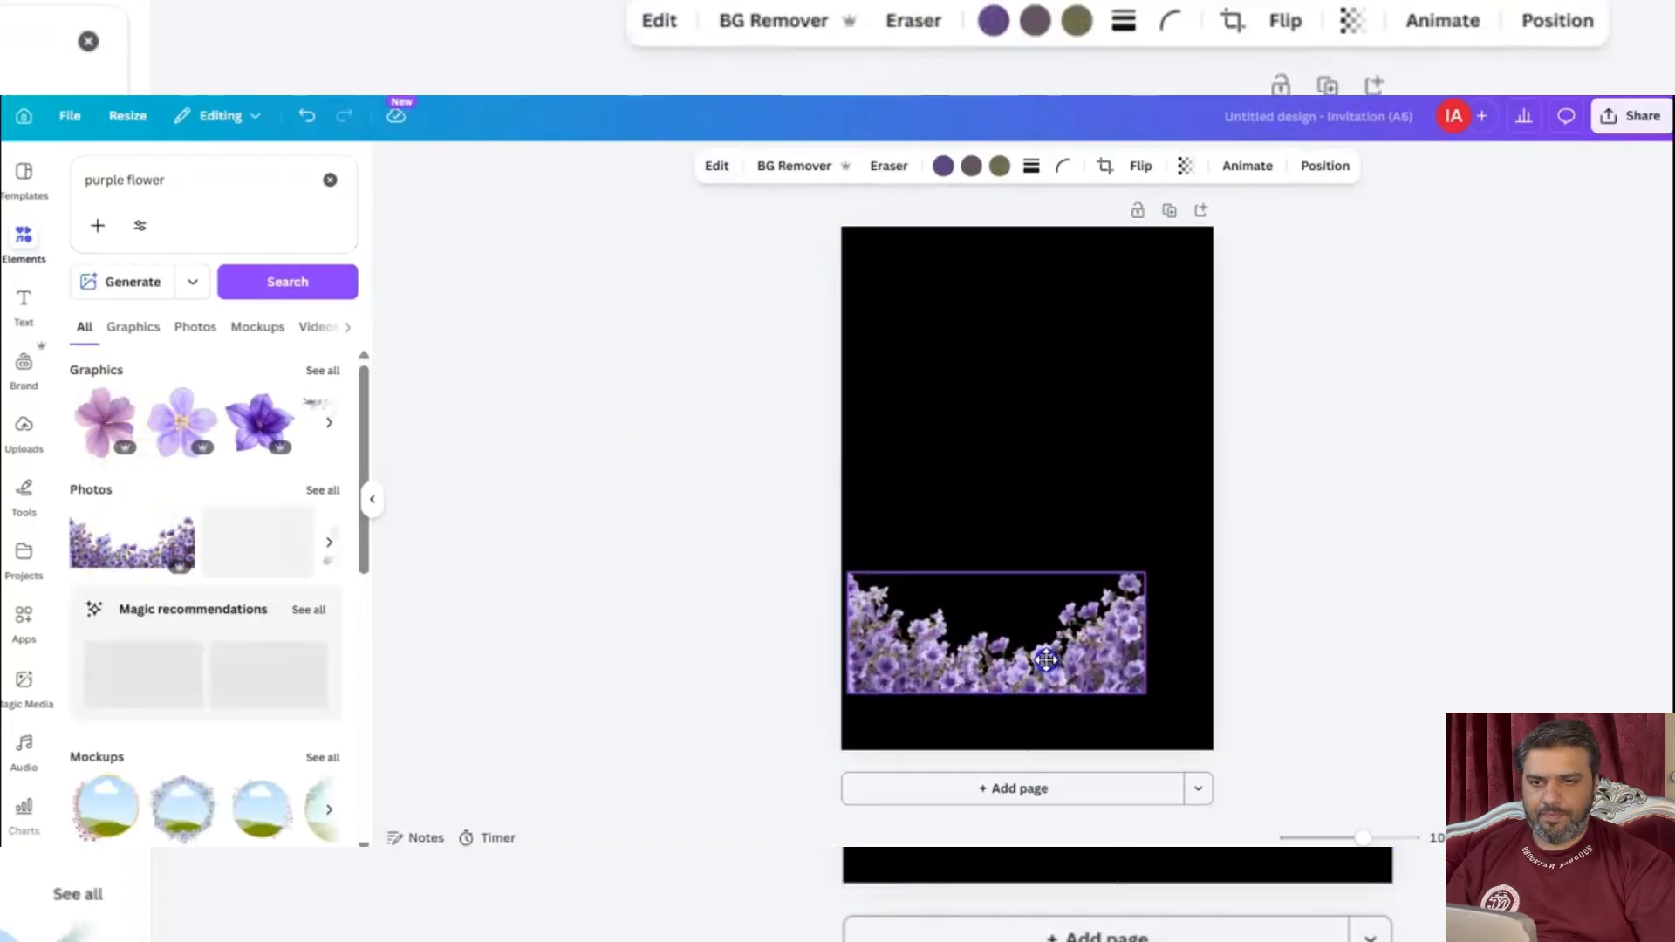
pyautogui.rightClick(1049, 672)
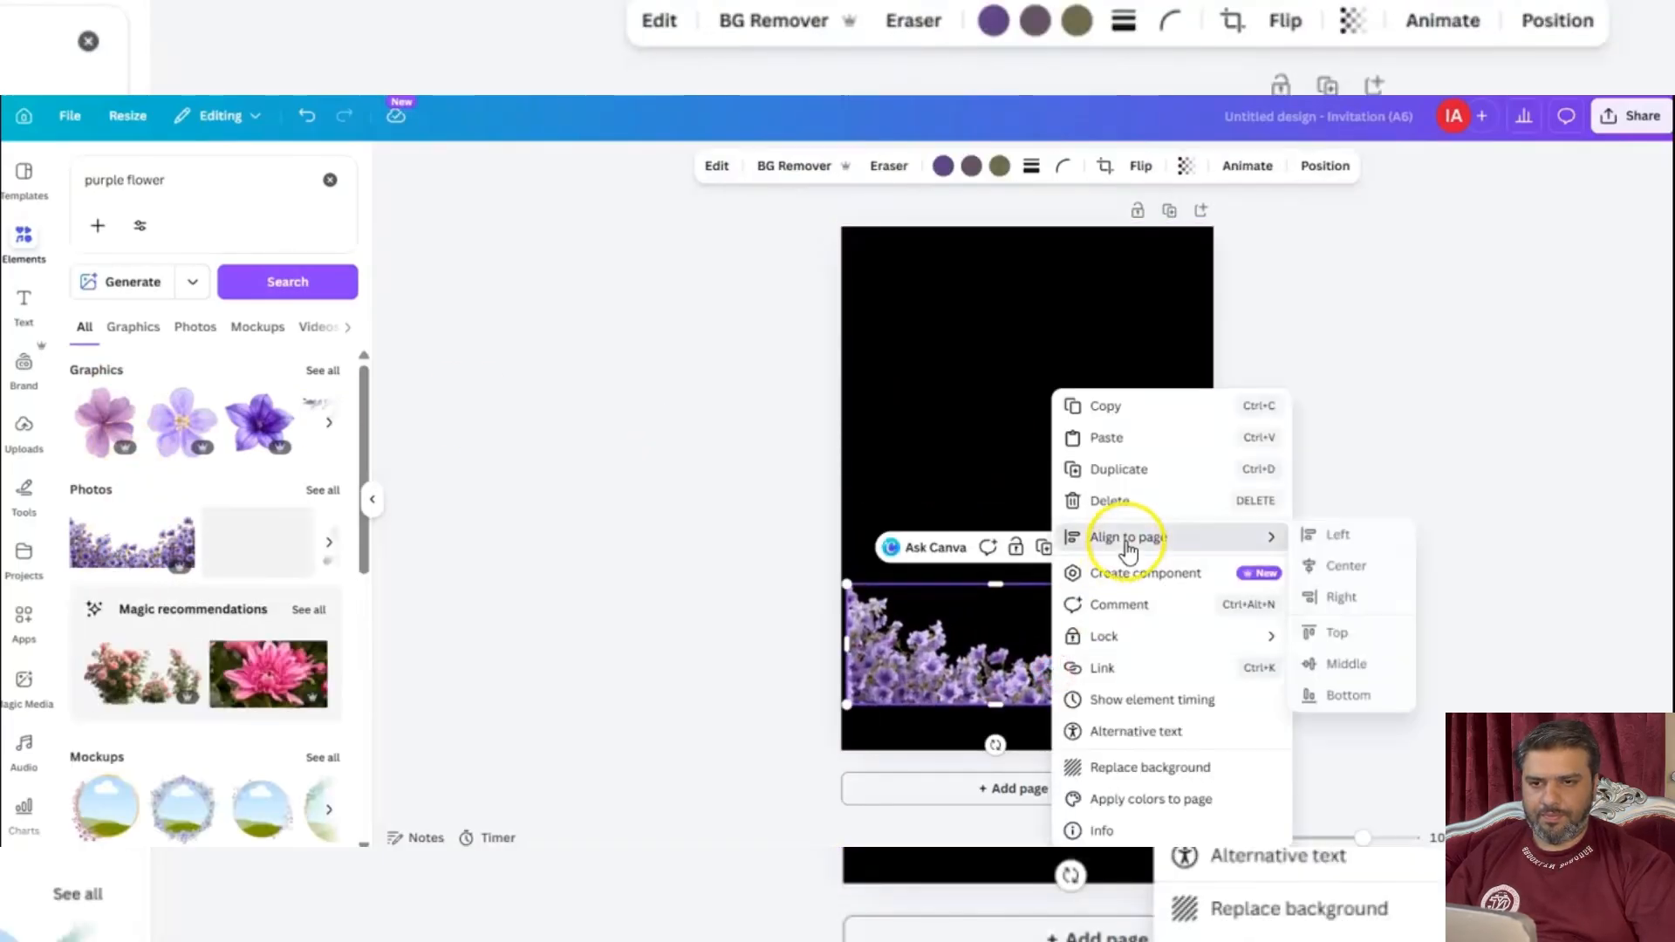
pyautogui.click(981, 635)
pyautogui.moveTo(1145, 705); pyautogui.dragTo(1211, 741)
pyautogui.moveTo(1116, 715); pyautogui.dragTo(1116, 726)
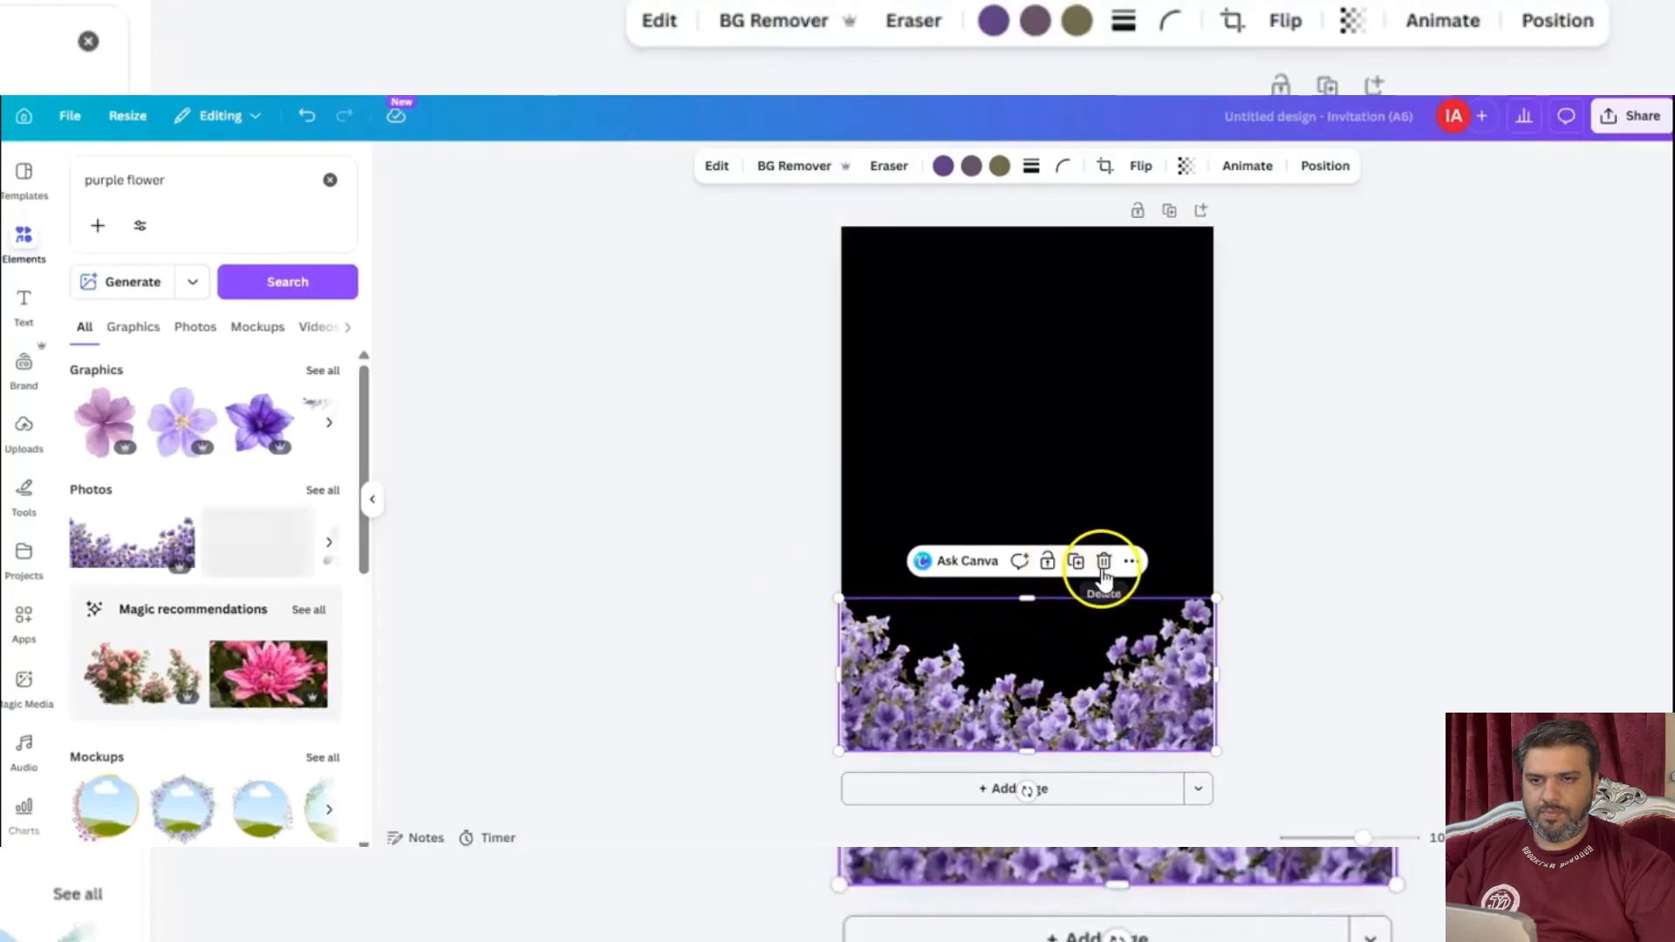
# Duplicate the flower border photo and move the copy up to the middle of the page.
pyautogui.click(1075, 564)
pyautogui.moveTo(1038, 708); pyautogui.dragTo(1047, 471)
pyautogui.moveTo(1042, 529)
pyautogui.mouseDown()
pyautogui.moveTo(1032, 337)
pyautogui.moveTo(1031, 527)
pyautogui.mouseUp()
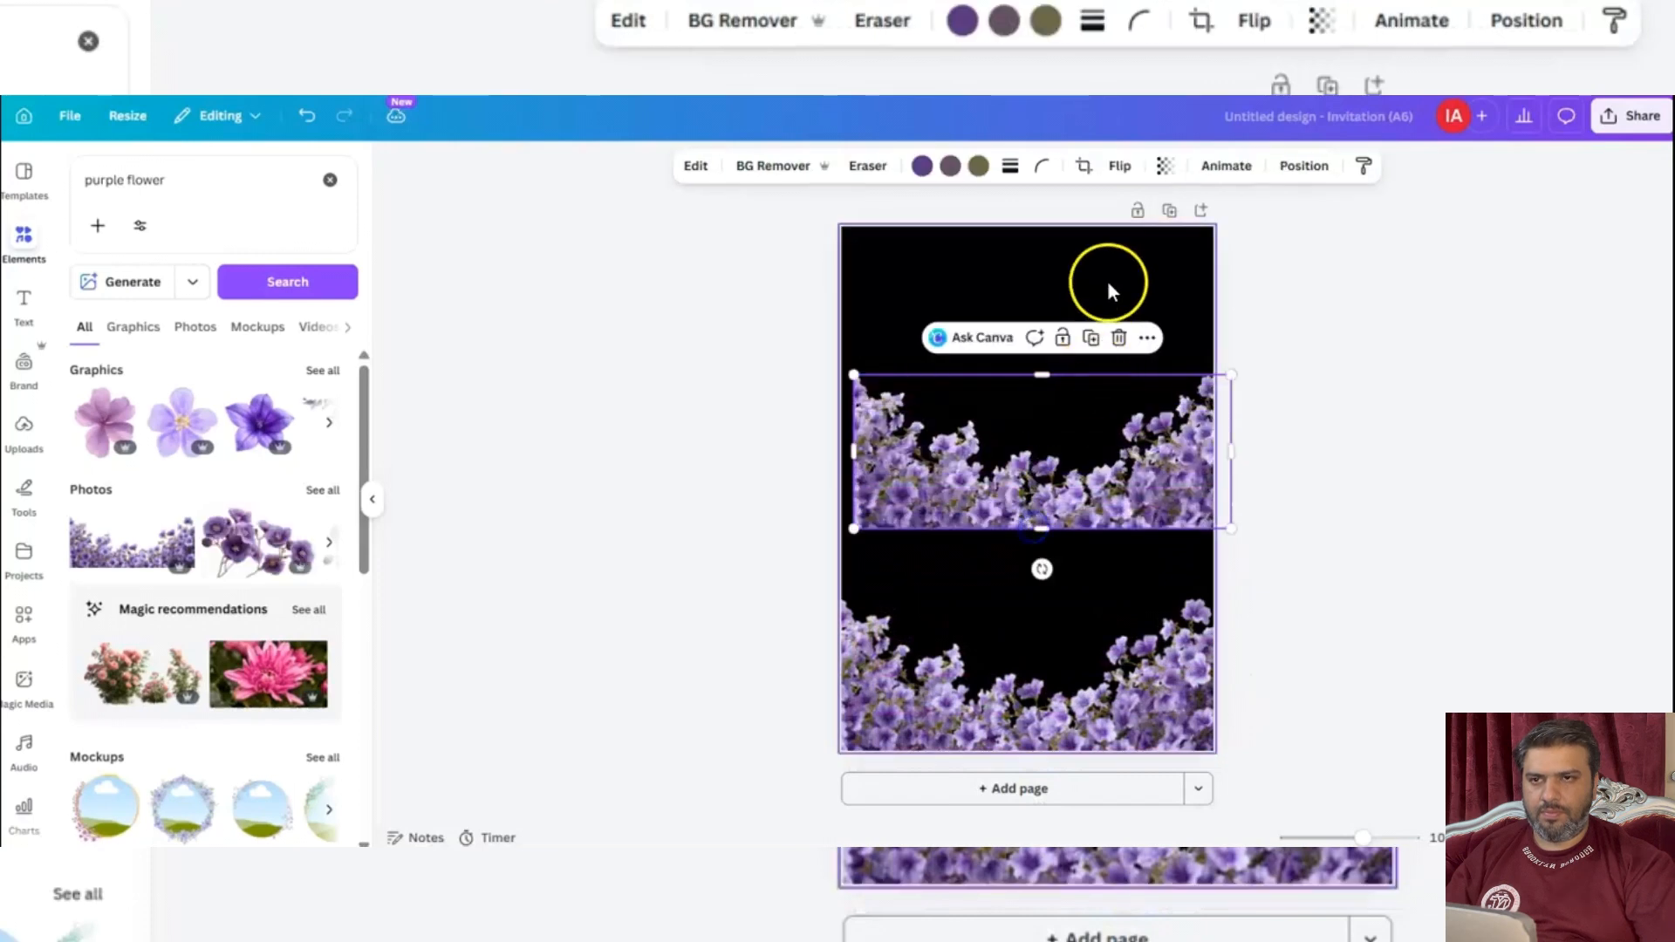
# Flip the copied flower border vertically and place it along the page's top edge.
pyautogui.click(1120, 166)
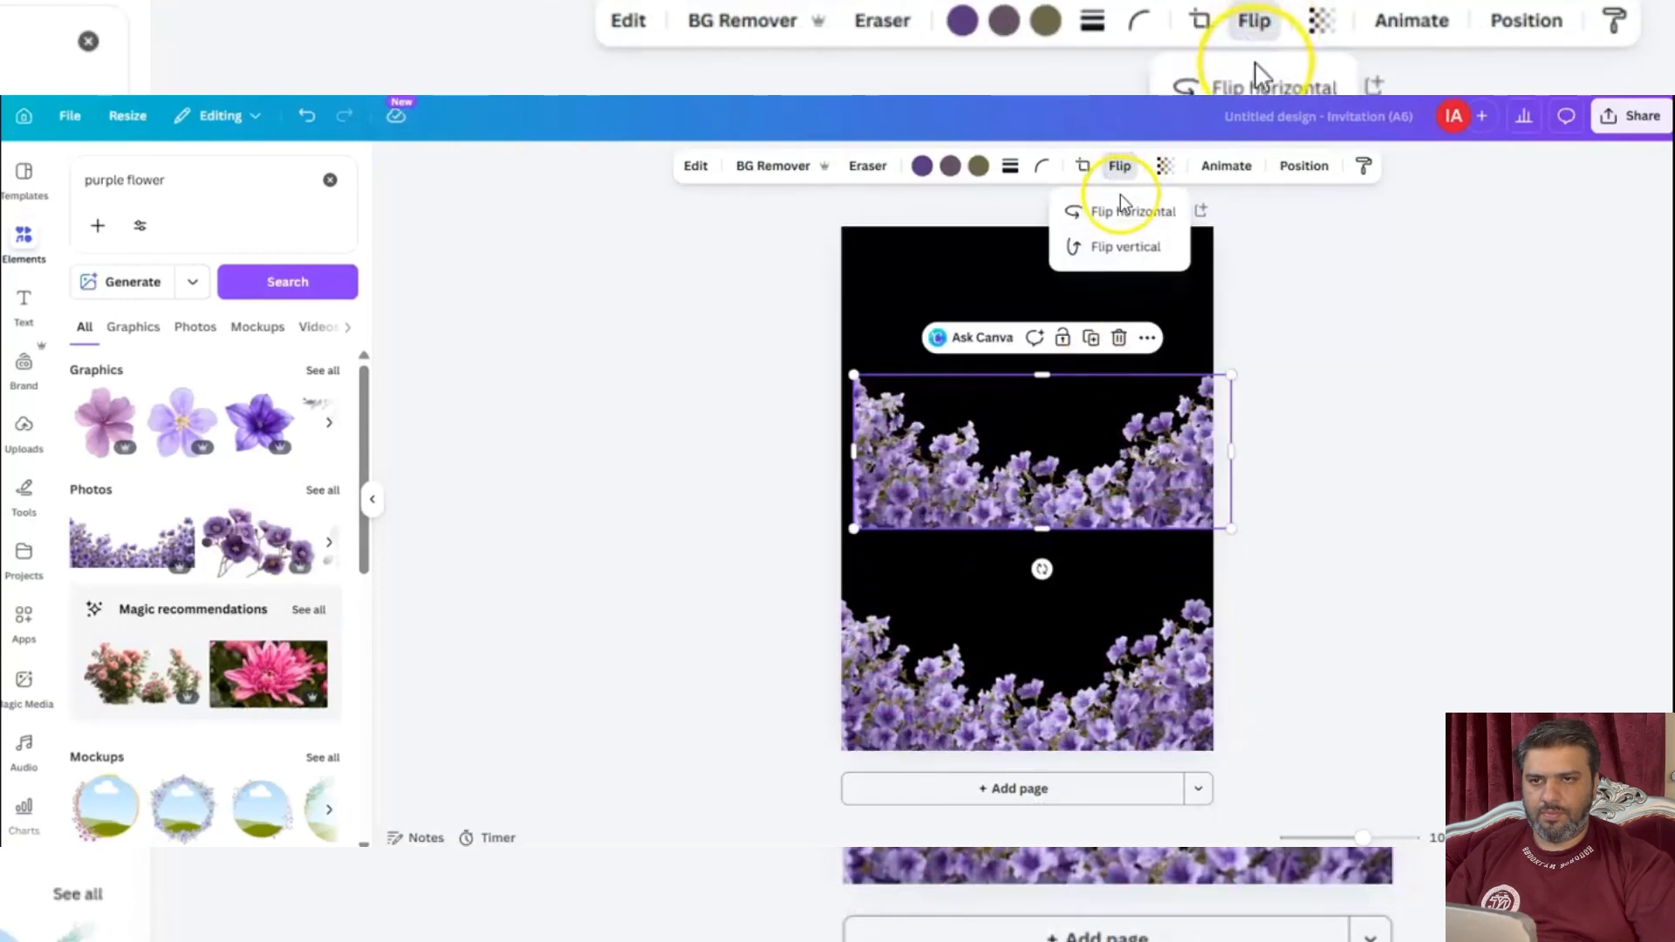
pyautogui.click(1112, 247)
pyautogui.moveTo(1103, 416); pyautogui.dragTo(1103, 267)
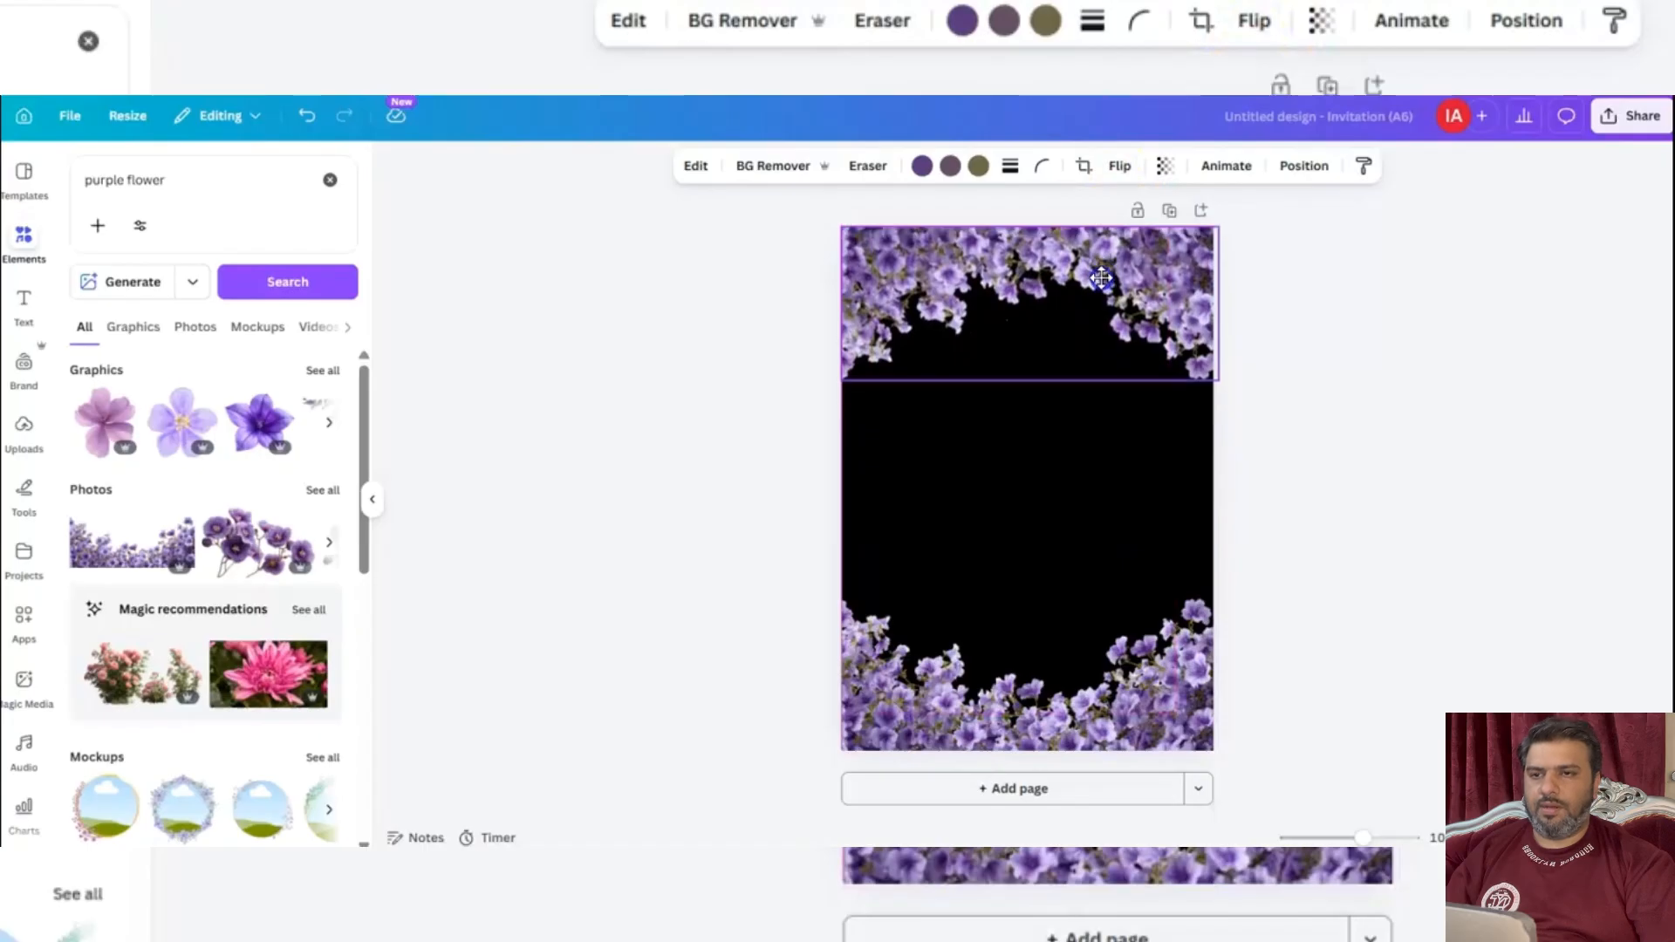
pyautogui.click(1188, 297)
pyautogui.click(1357, 422)
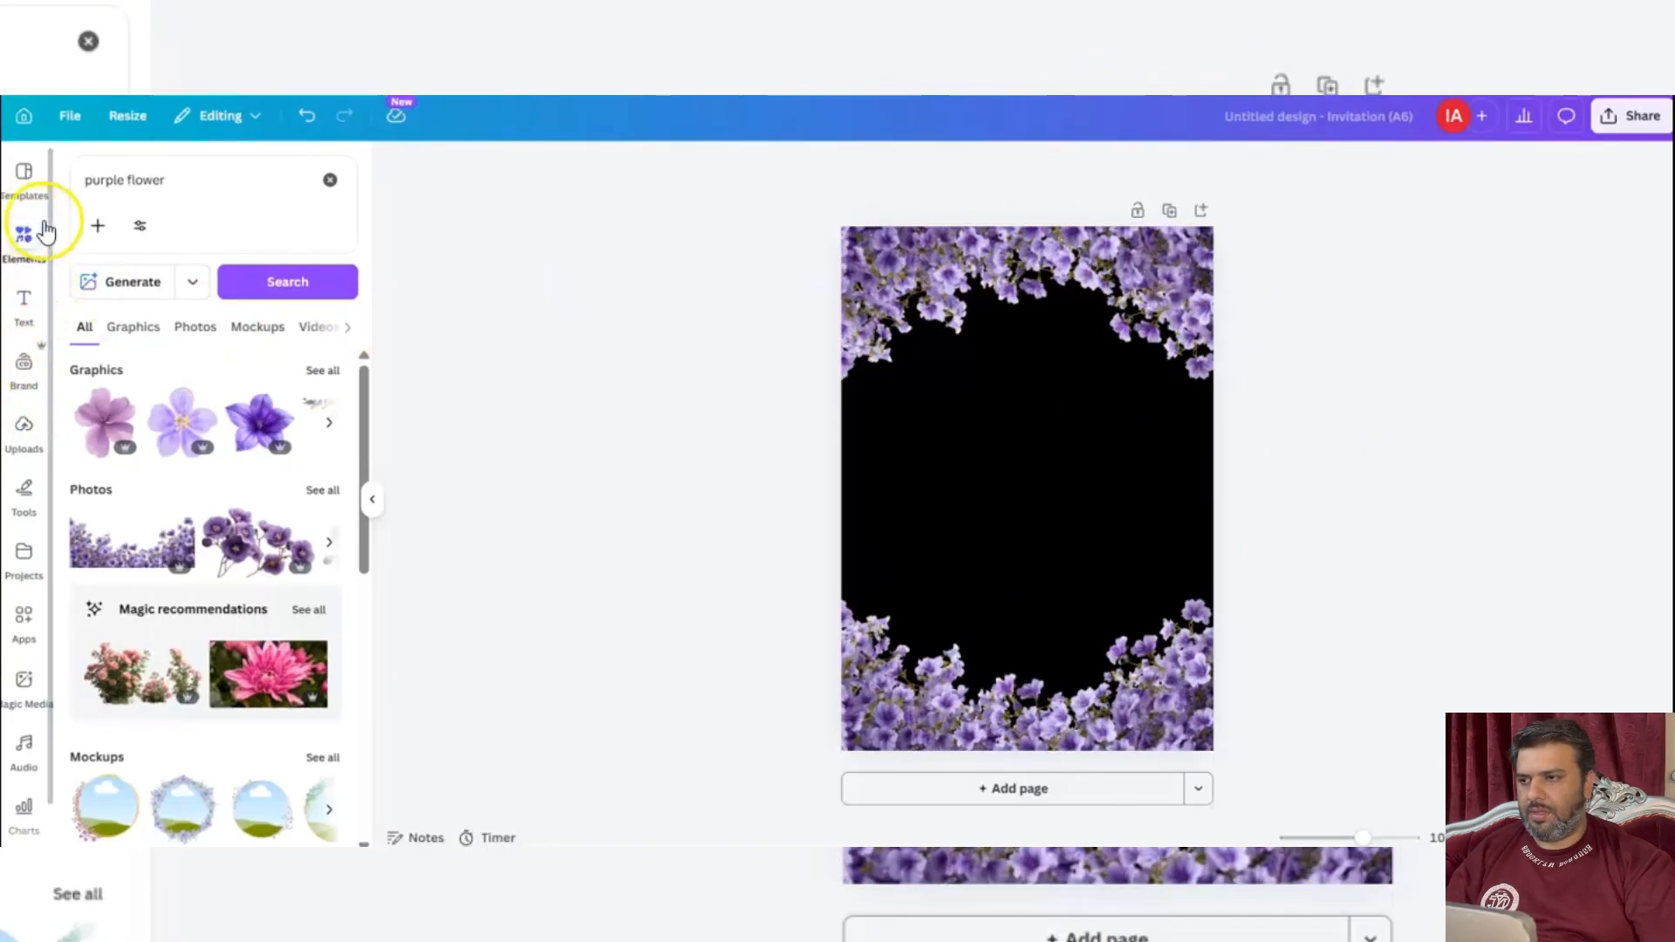
# Add a rounded square from the basic shapes to the page.
pyautogui.click(329, 179)
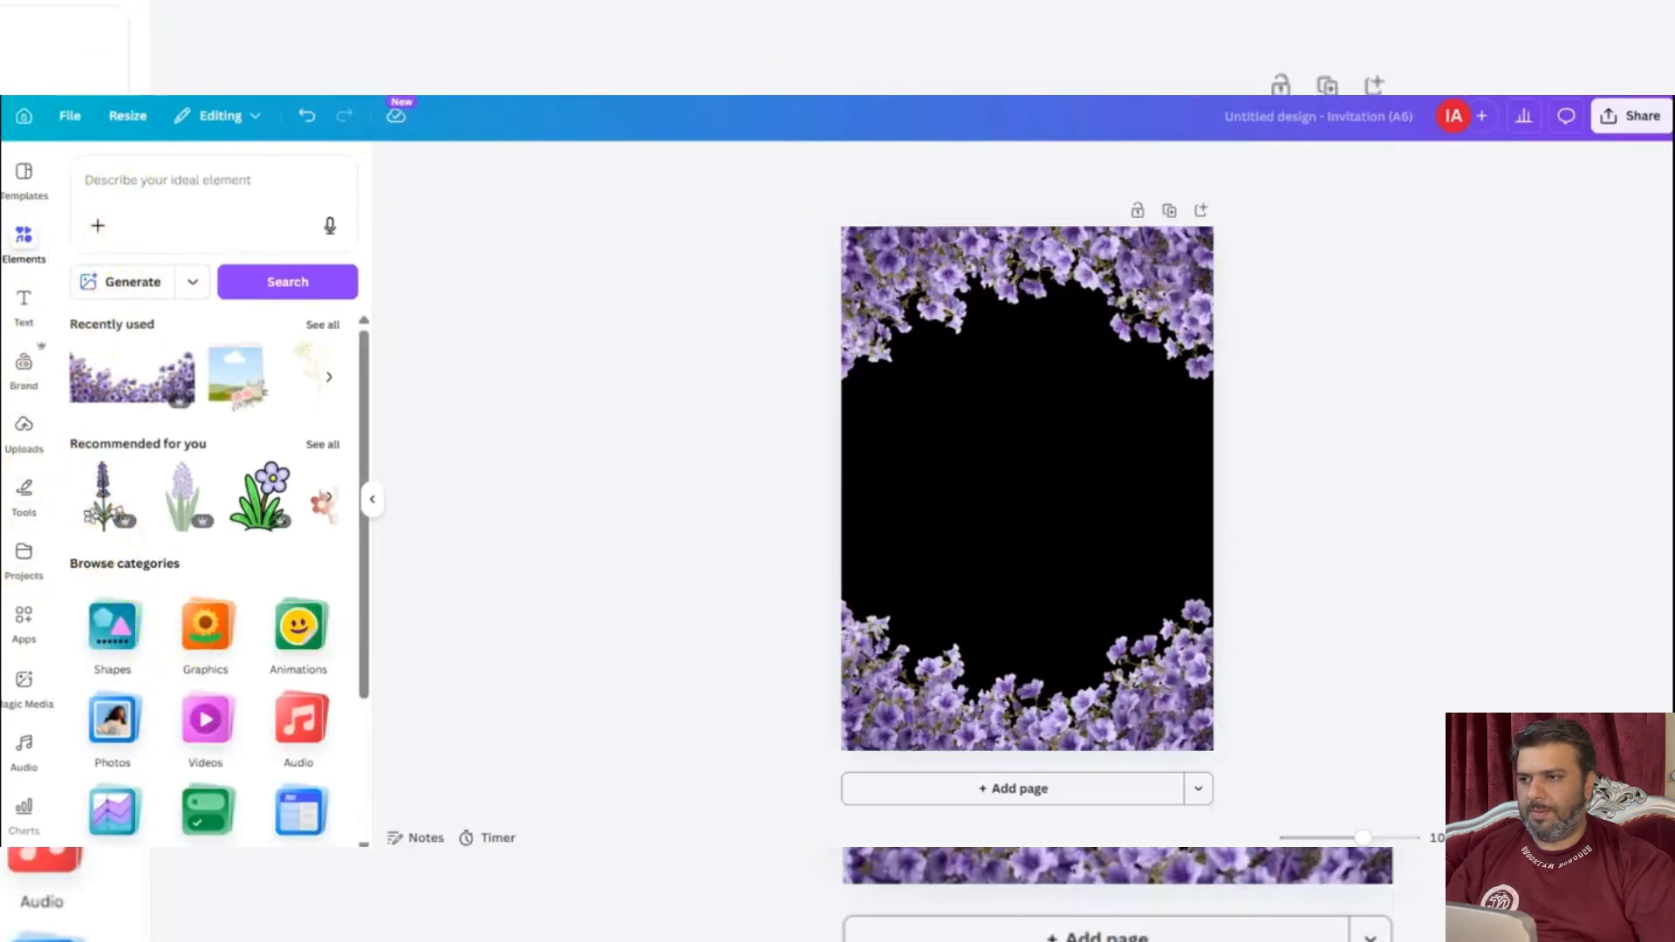
pyautogui.click(135, 645)
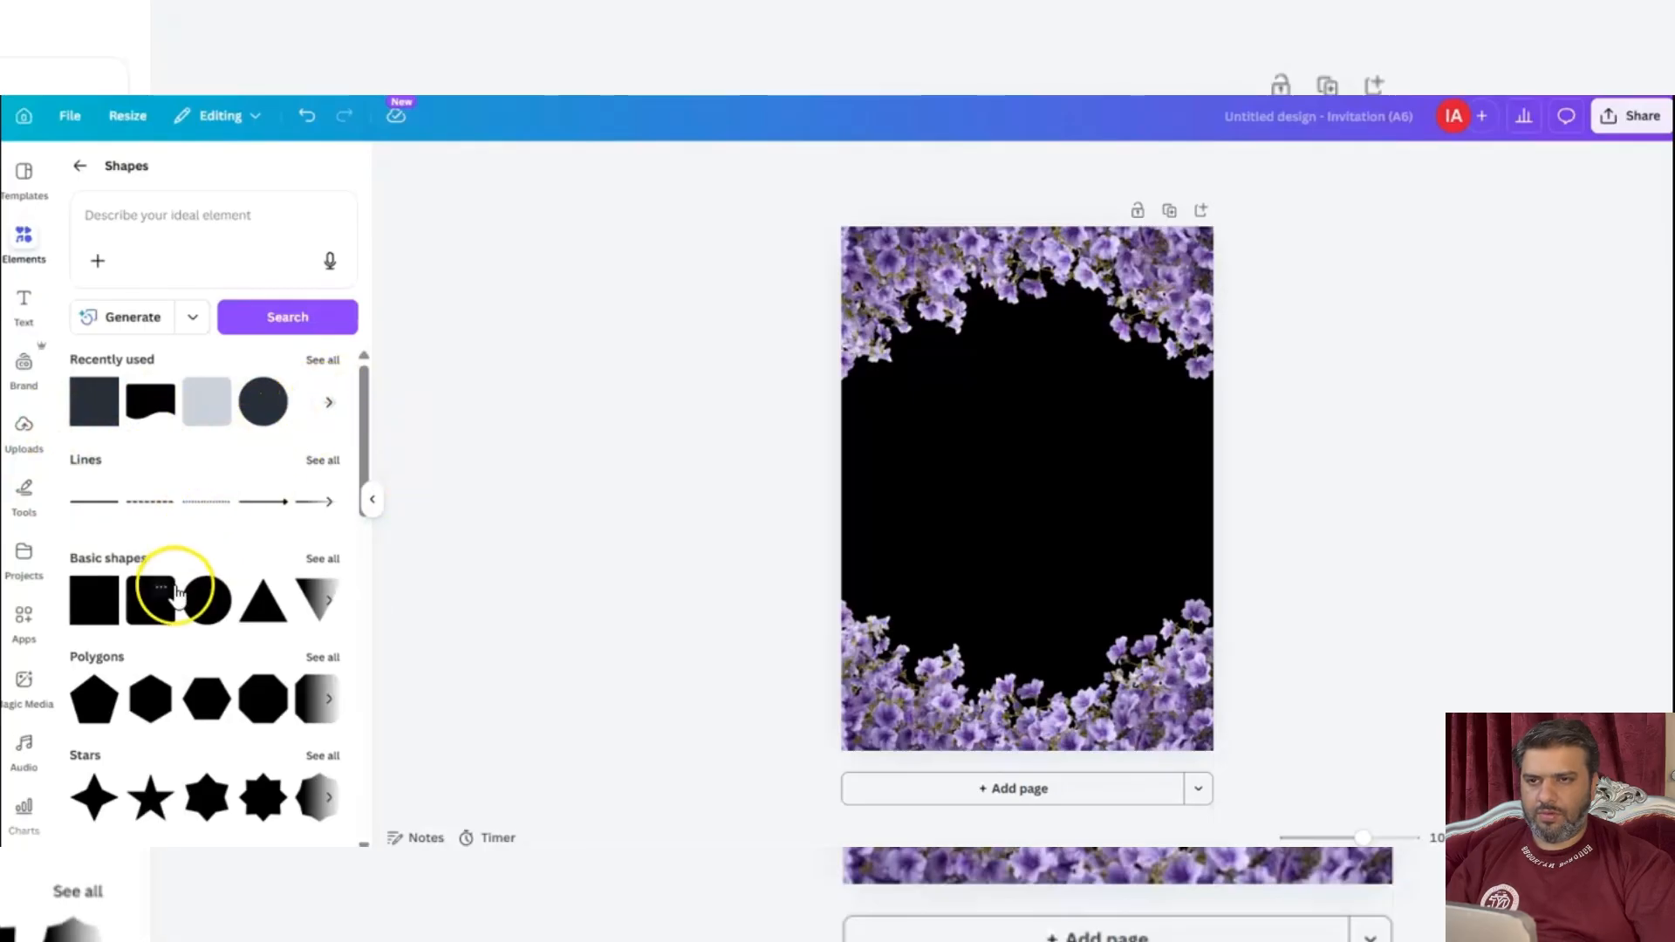
pyautogui.click(150, 600)
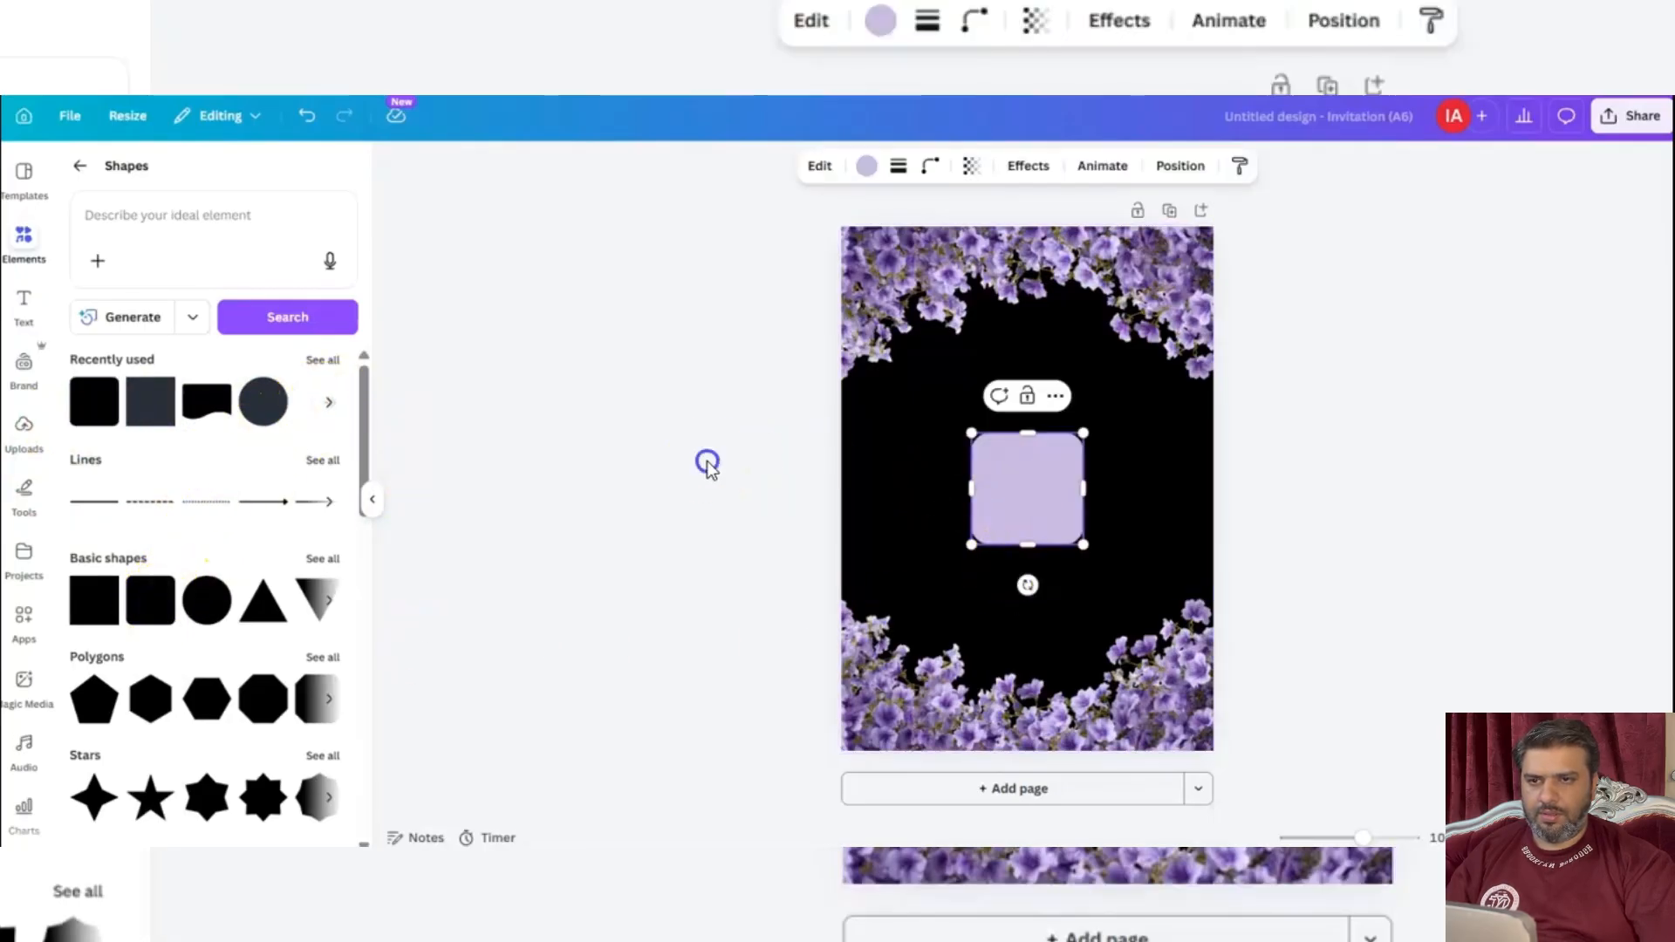
# Enlarge the rounded shape into a tall panel covering most of the page and centre it, leaving a flower border around it.
pyautogui.moveTo(1024, 489); pyautogui.dragTo(926, 360)
pyautogui.moveTo(981, 420); pyautogui.dragTo(1169, 733)
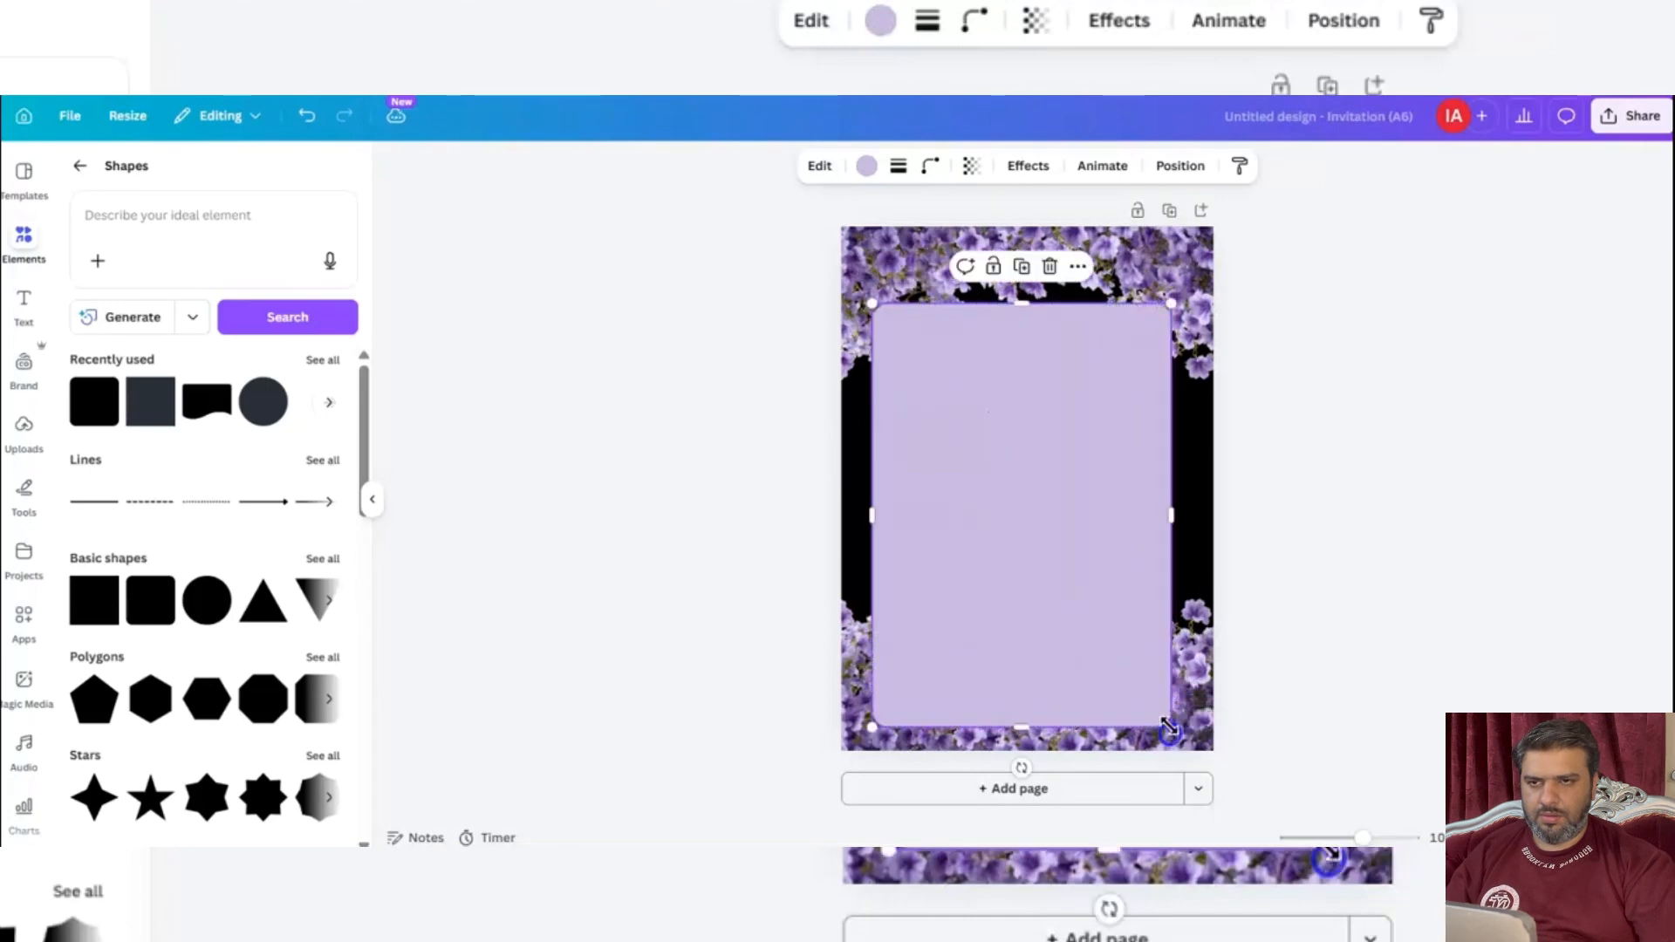
pyautogui.moveTo(1076, 583); pyautogui.dragTo(1075, 547)
pyautogui.moveTo(1162, 672); pyautogui.dragTo(1179, 722)
pyautogui.moveTo(1086, 588); pyautogui.dragTo(1090, 591)
pyautogui.click(1319, 553)
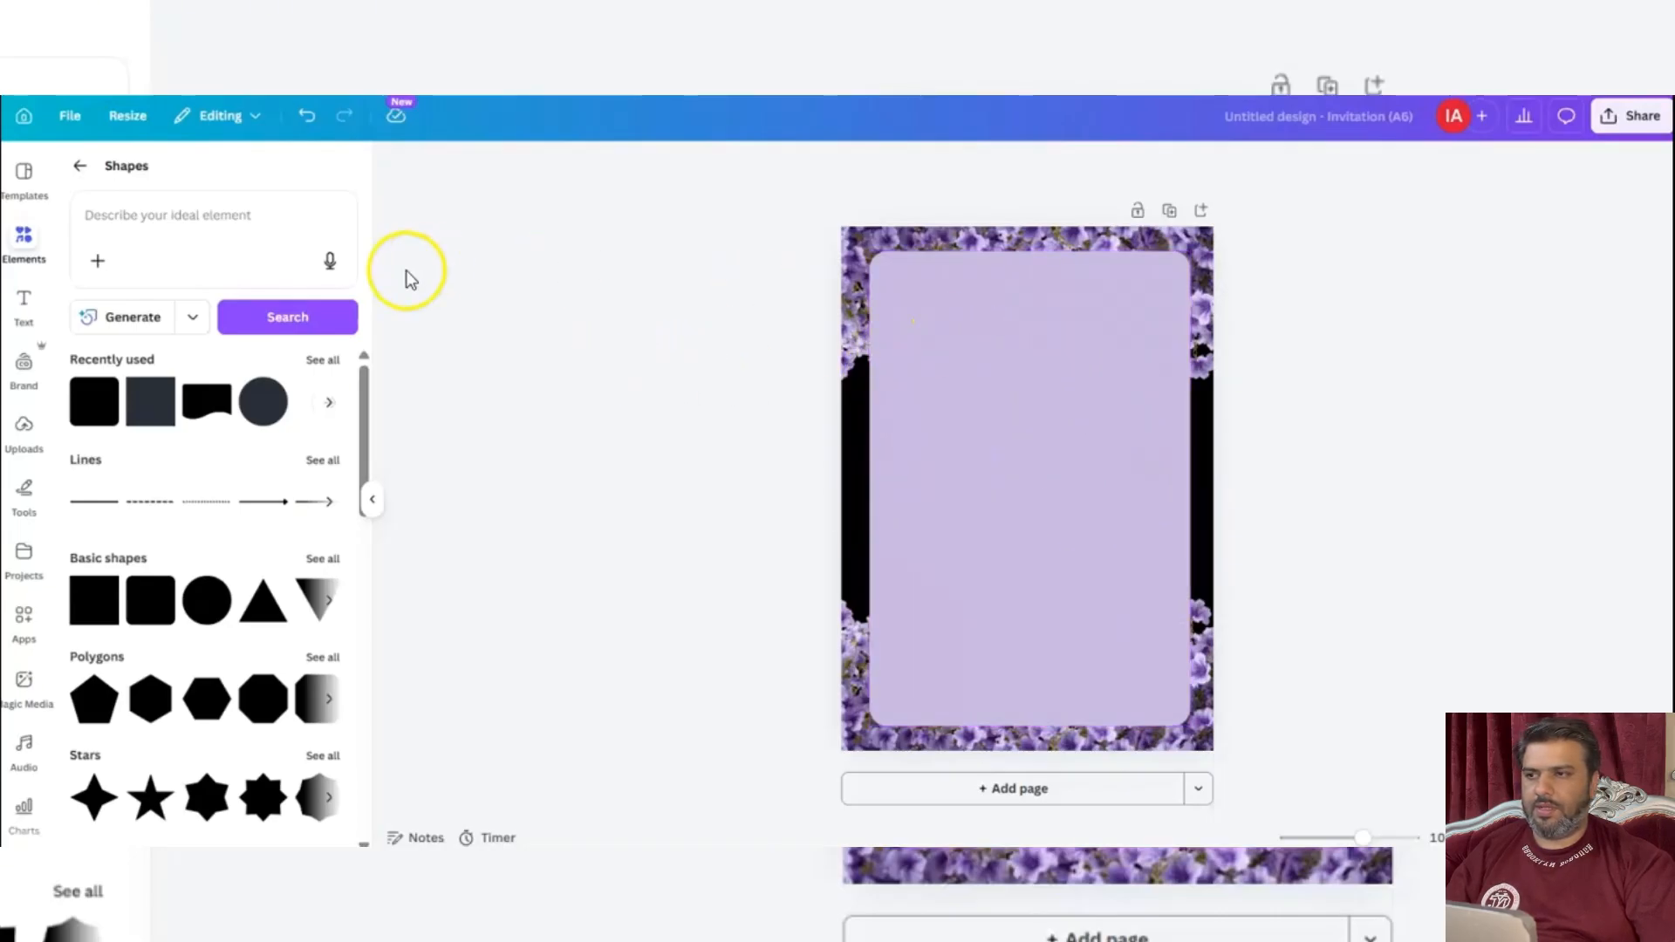
# Add a heading text to the page and set its font to The Seasons.
pyautogui.click(24, 304)
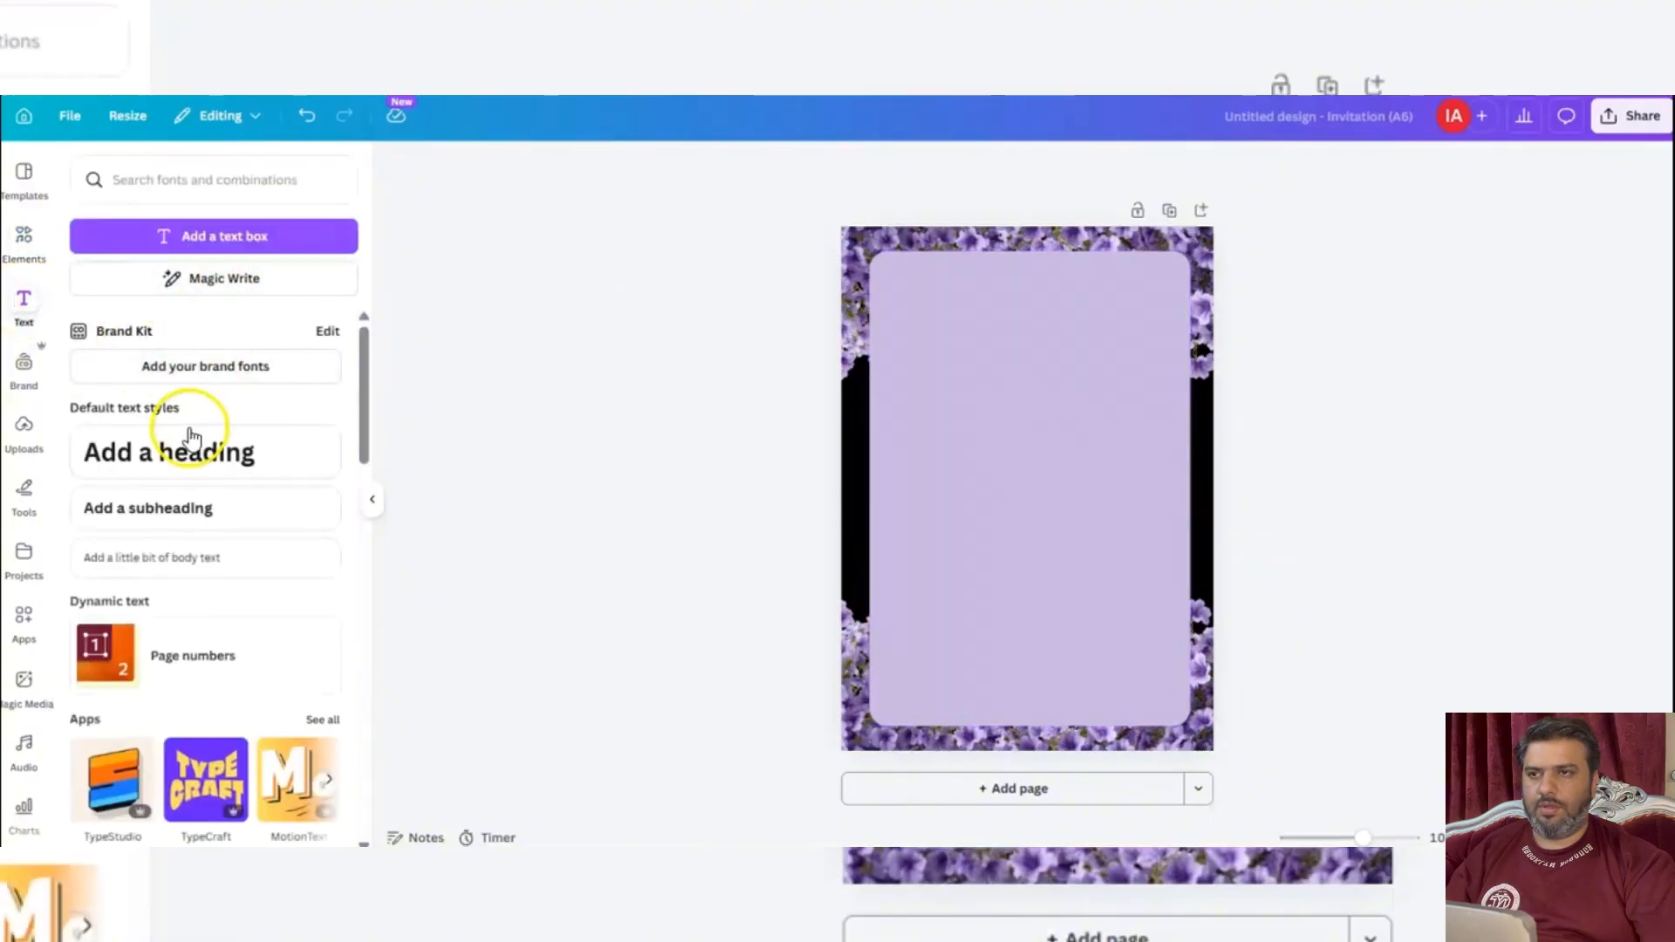
pyautogui.click(192, 429)
pyautogui.click(1080, 471)
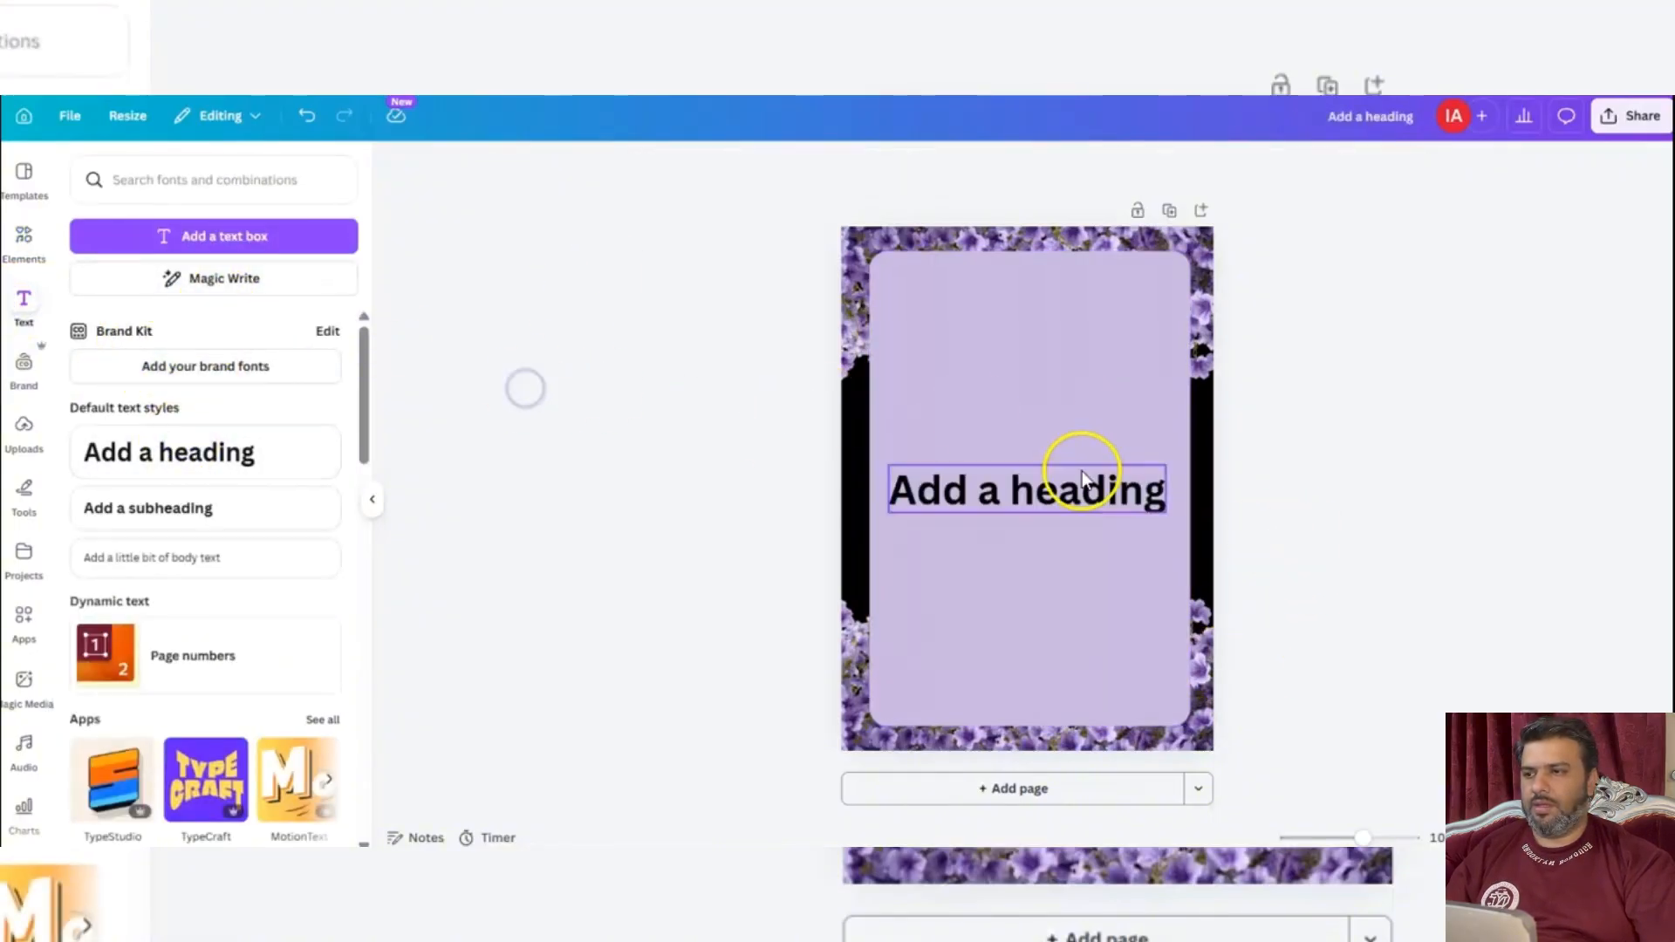
pyautogui.click(687, 171)
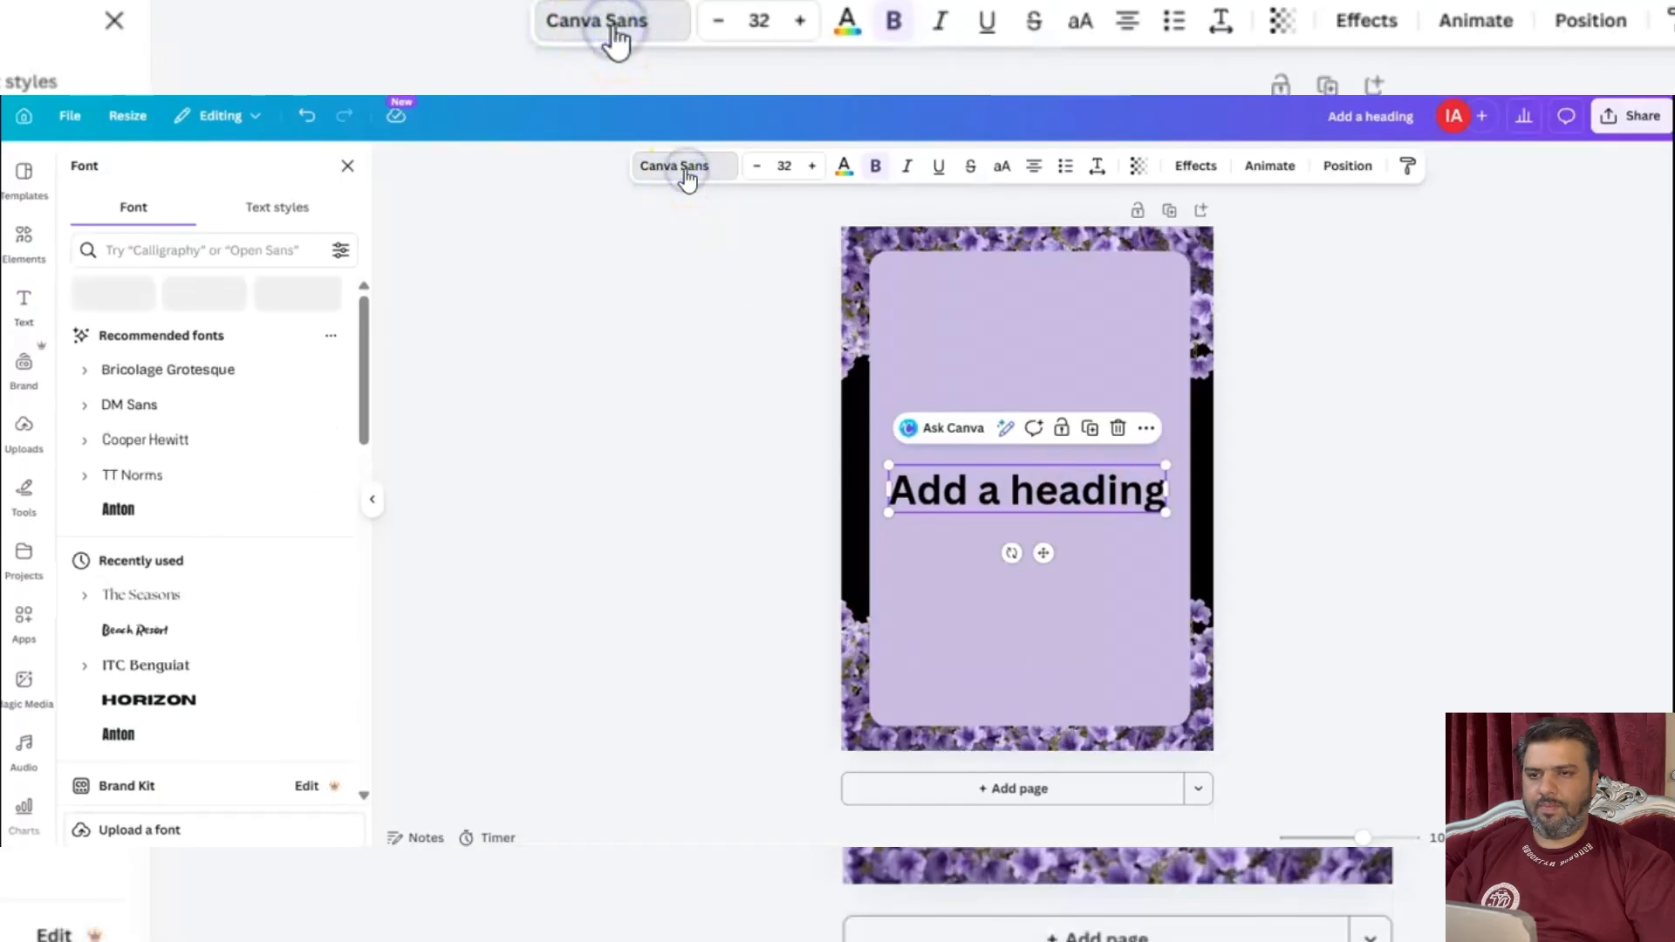
pyautogui.click(139, 680)
pyautogui.click(636, 487)
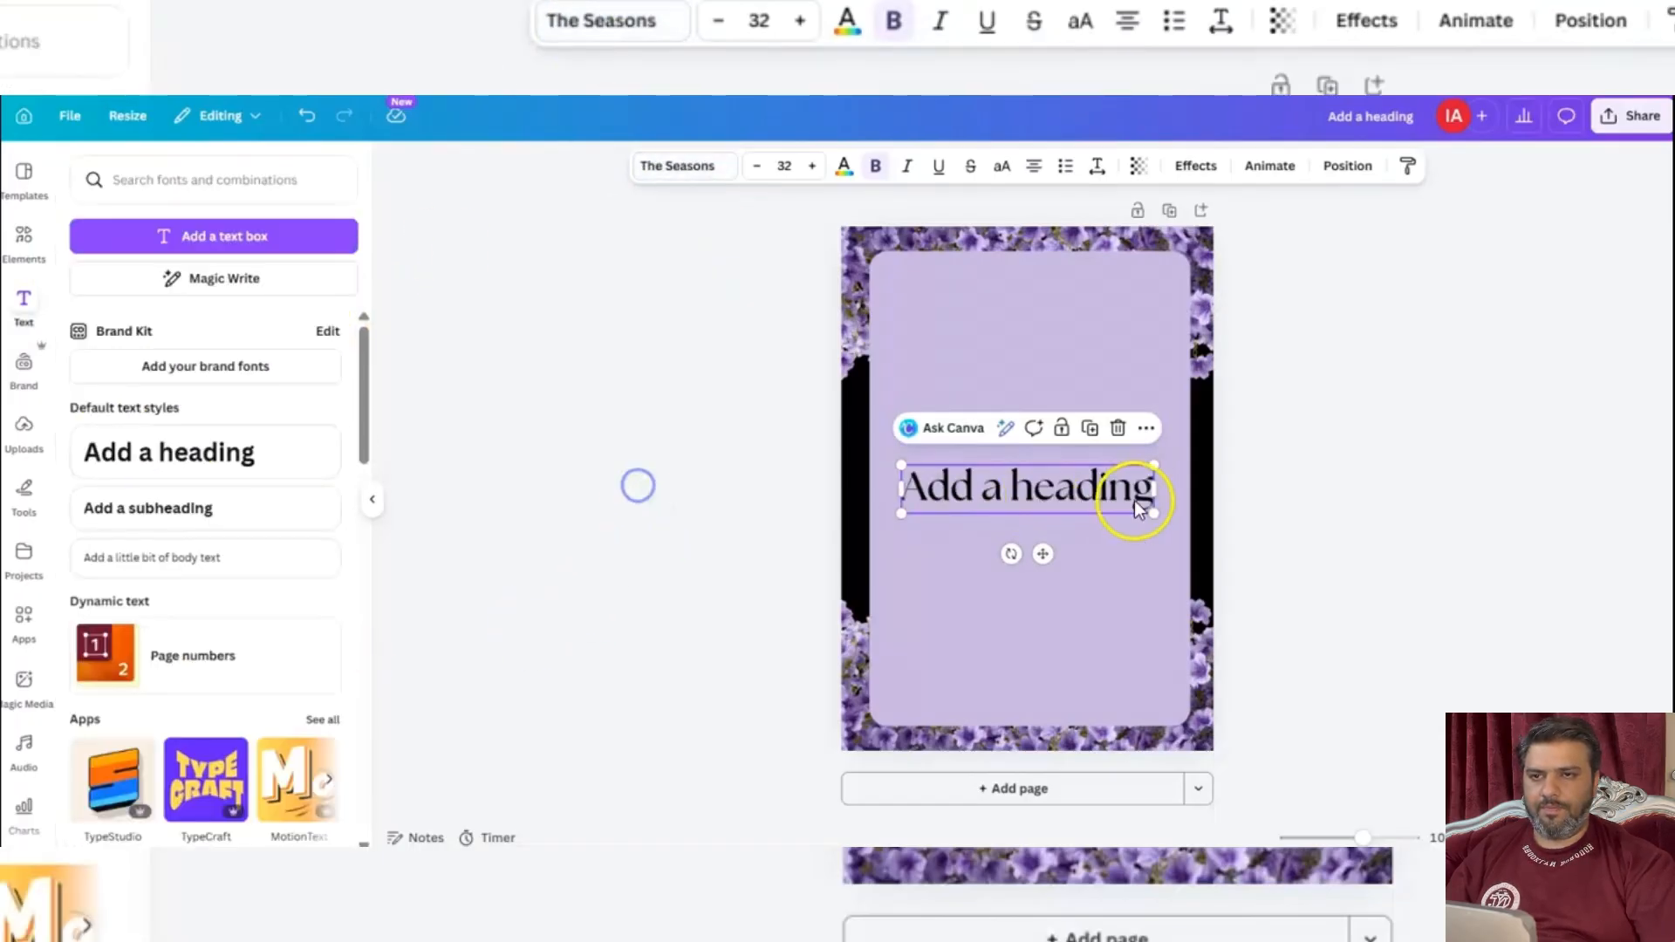
pyautogui.click(453, 511)
# Move the heading to the top of the lavender panel and change its text to "Please Join Us in the wedding of our beloved".
pyautogui.moveTo(1034, 510); pyautogui.dragTo(1034, 307)
pyautogui.doubleClick(1033, 307)
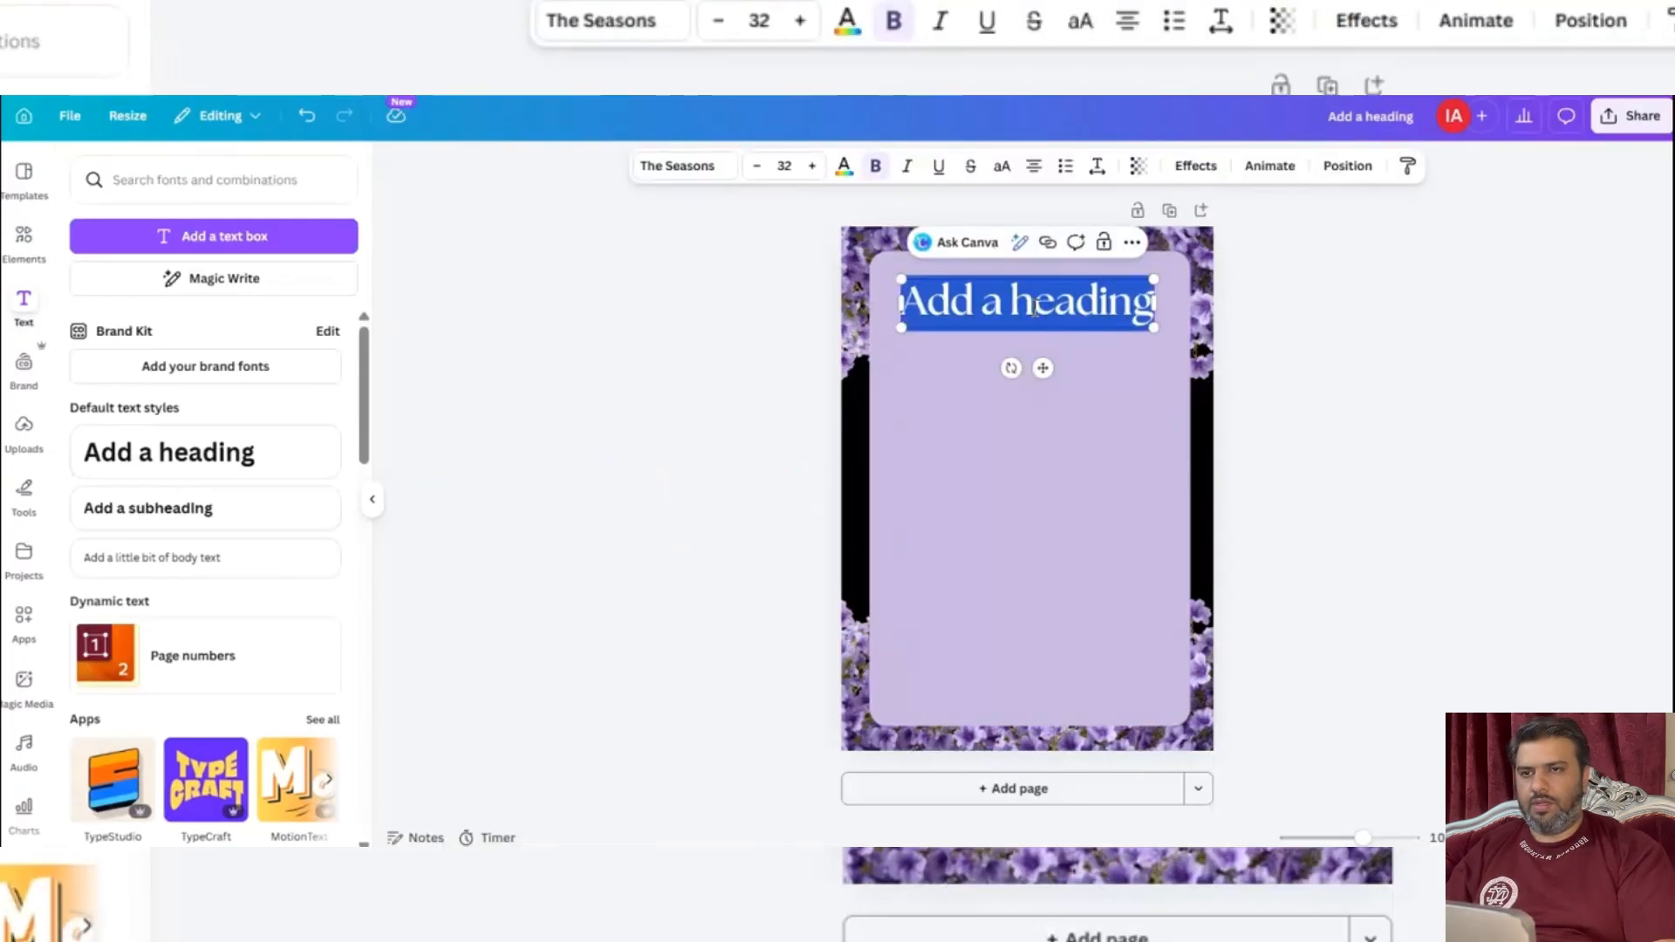
pyautogui.write('Pleas')
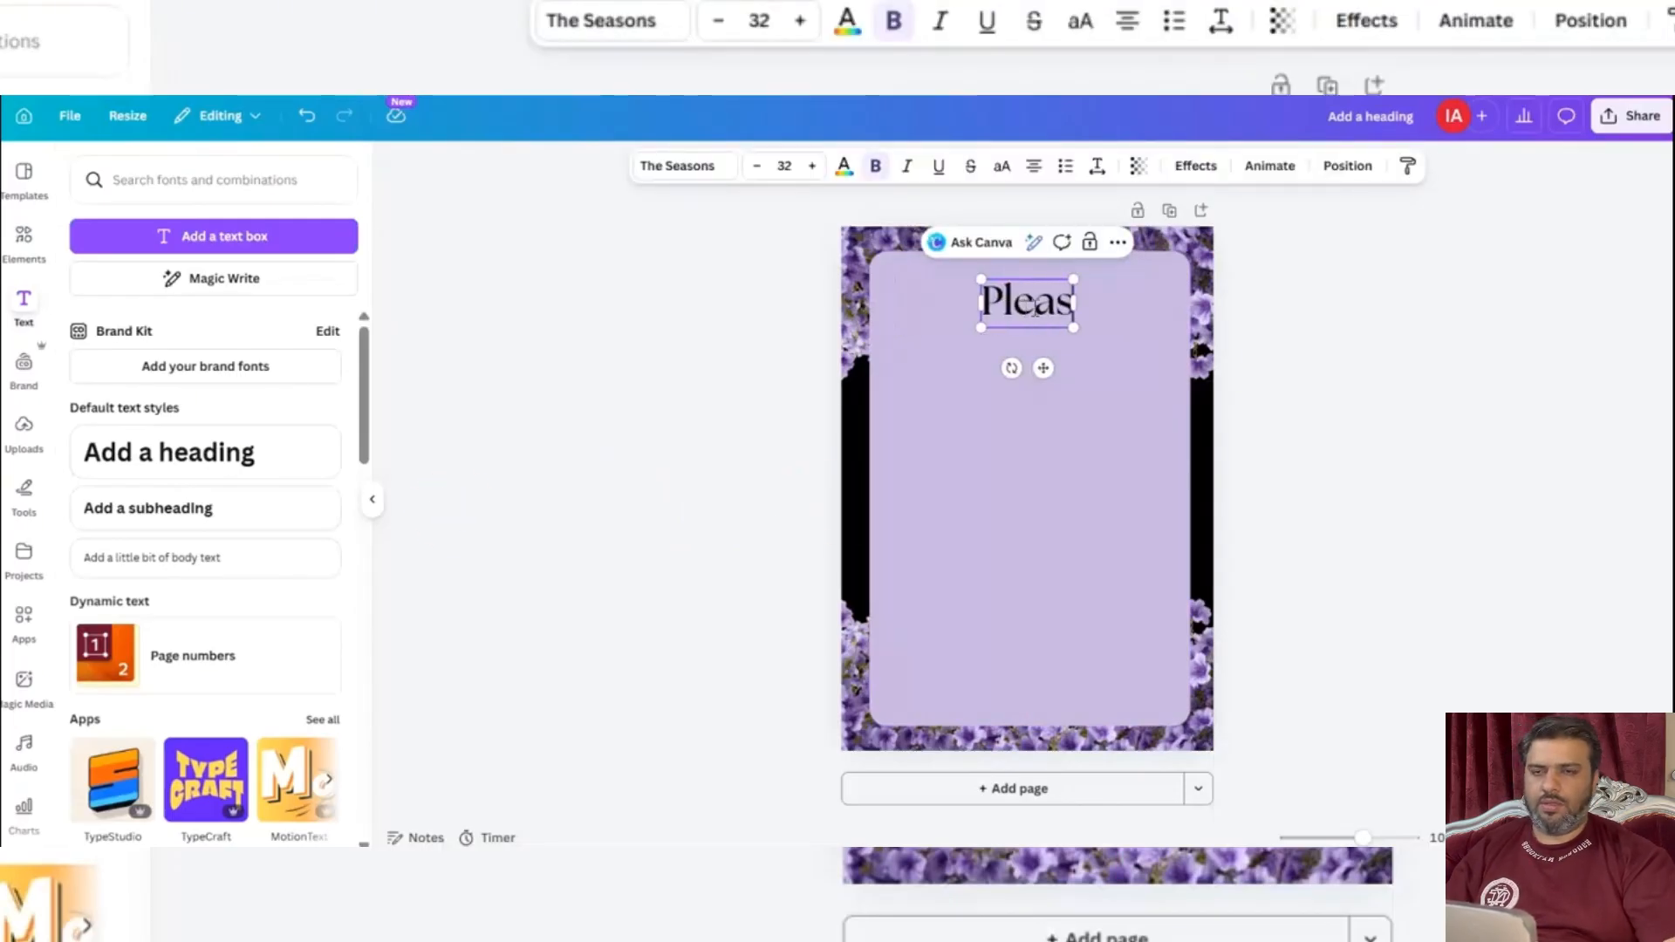
pyautogui.write('e Join')
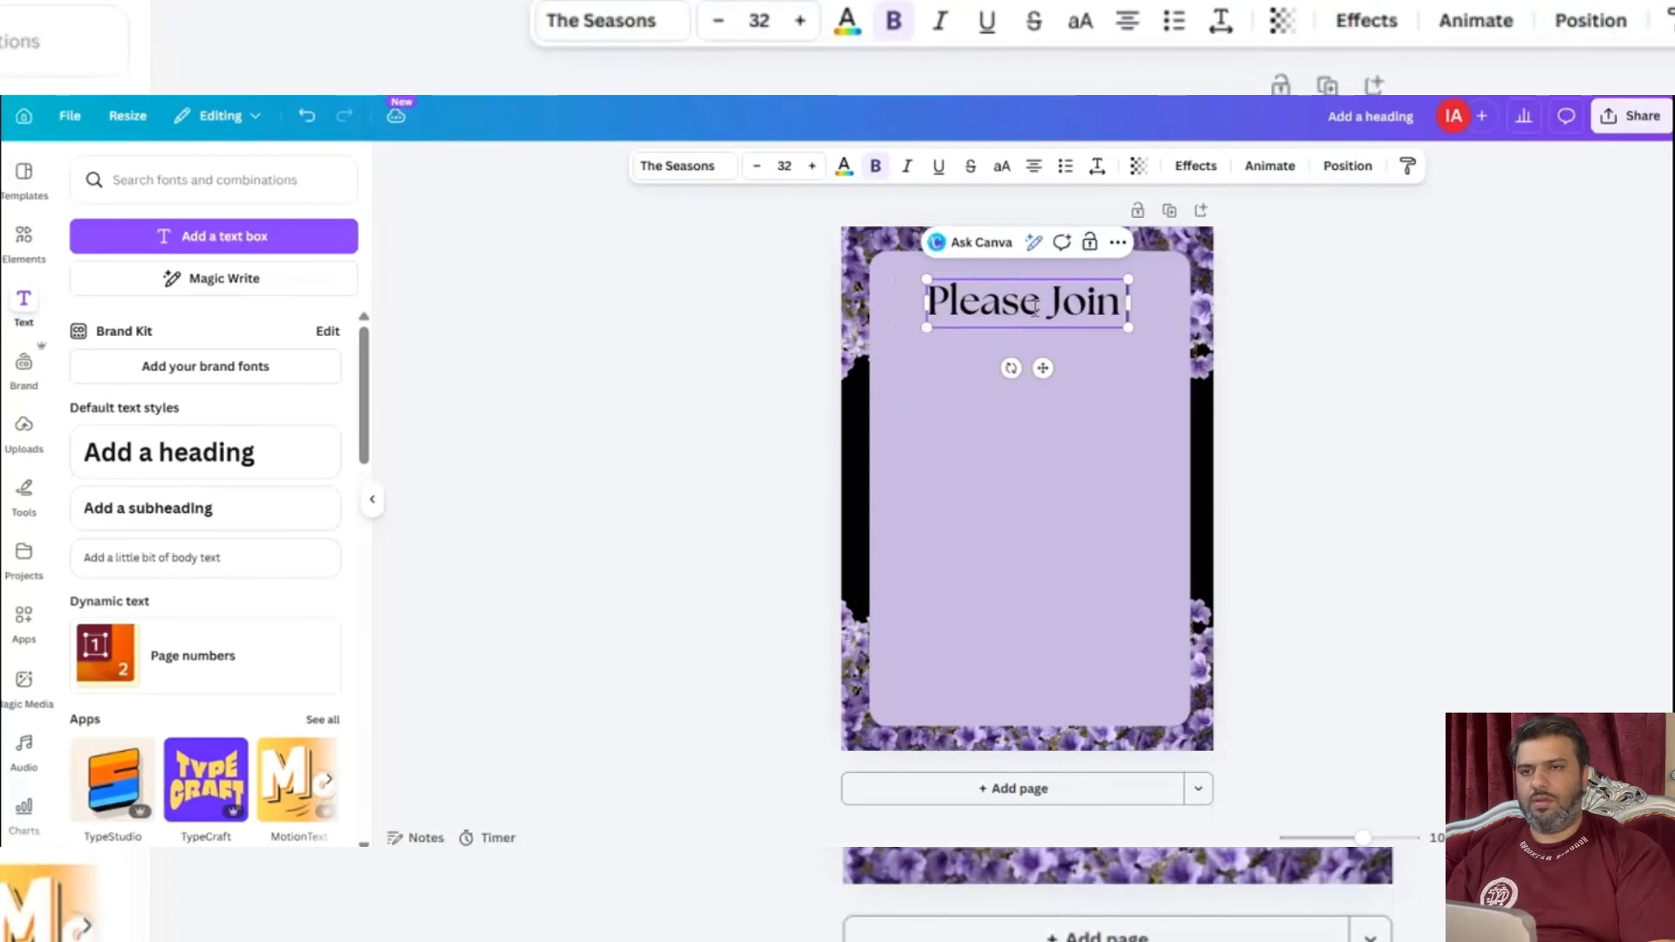
pyautogui.write(' Us')
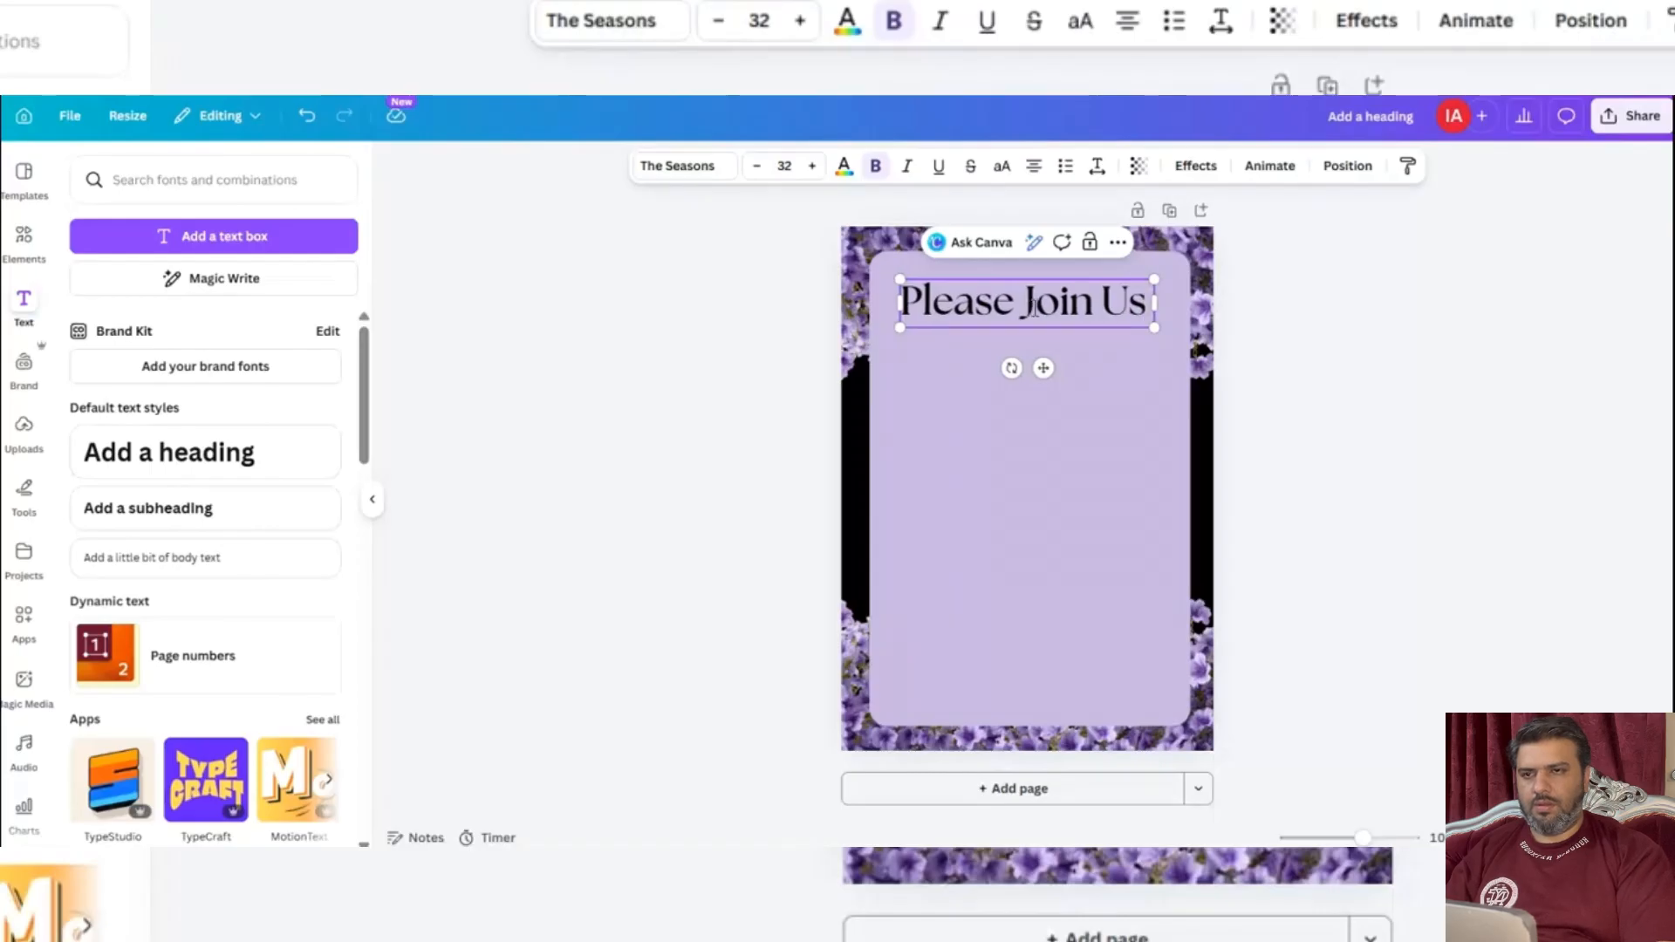
pyautogui.write(' in')
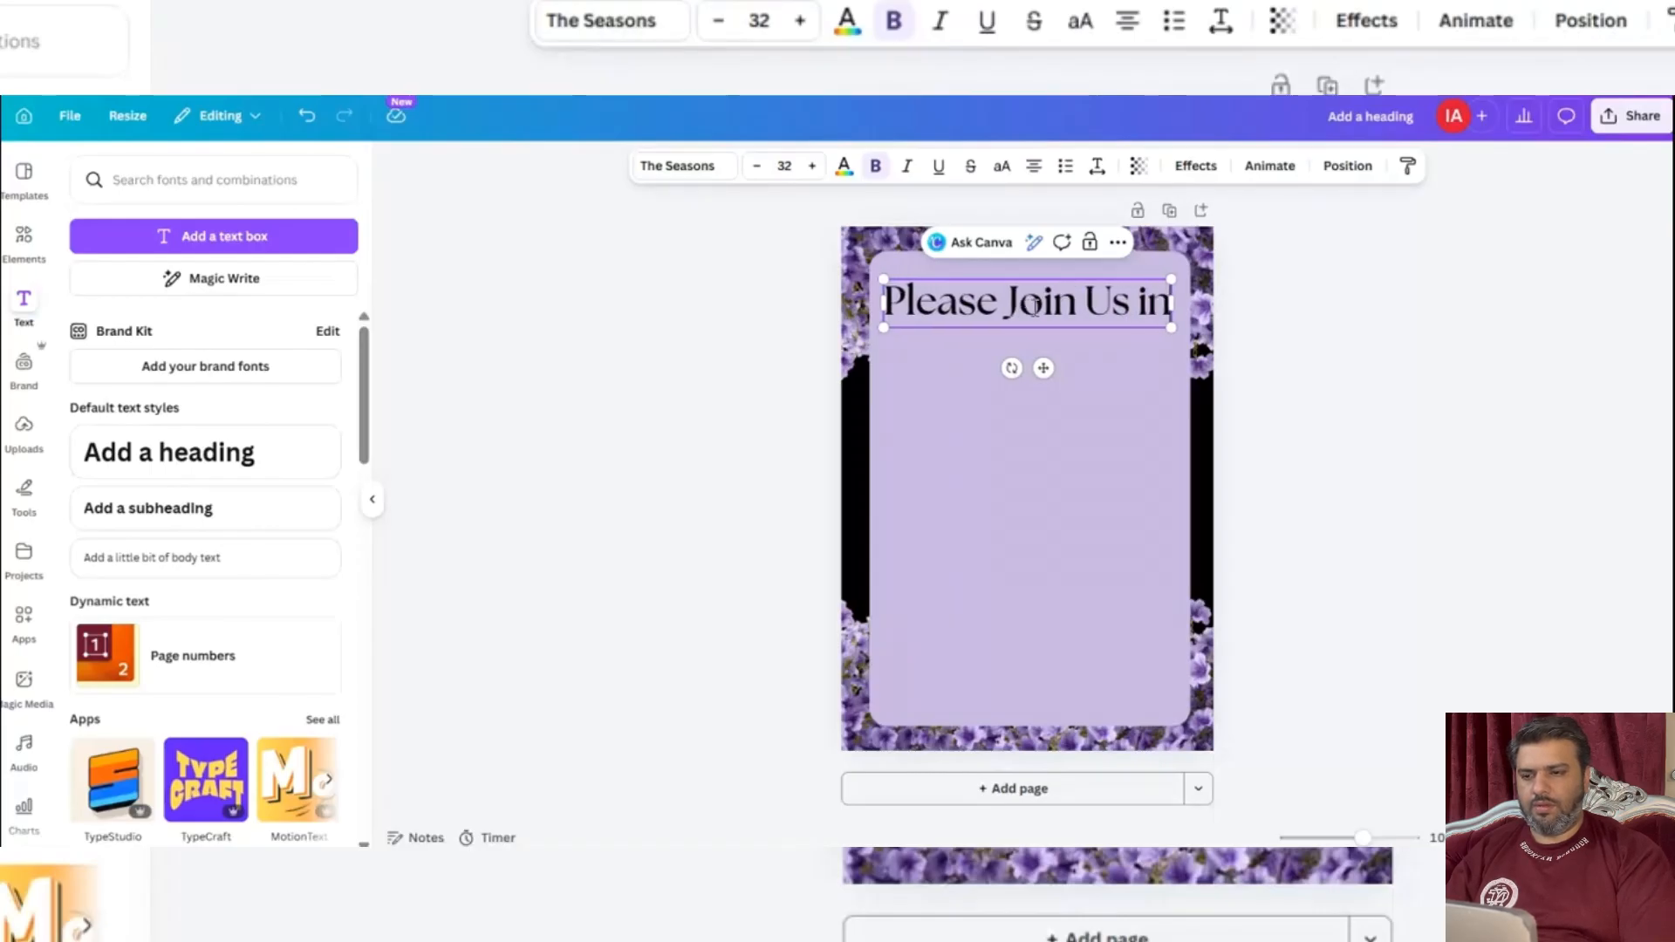
pyautogui.write(' the W')
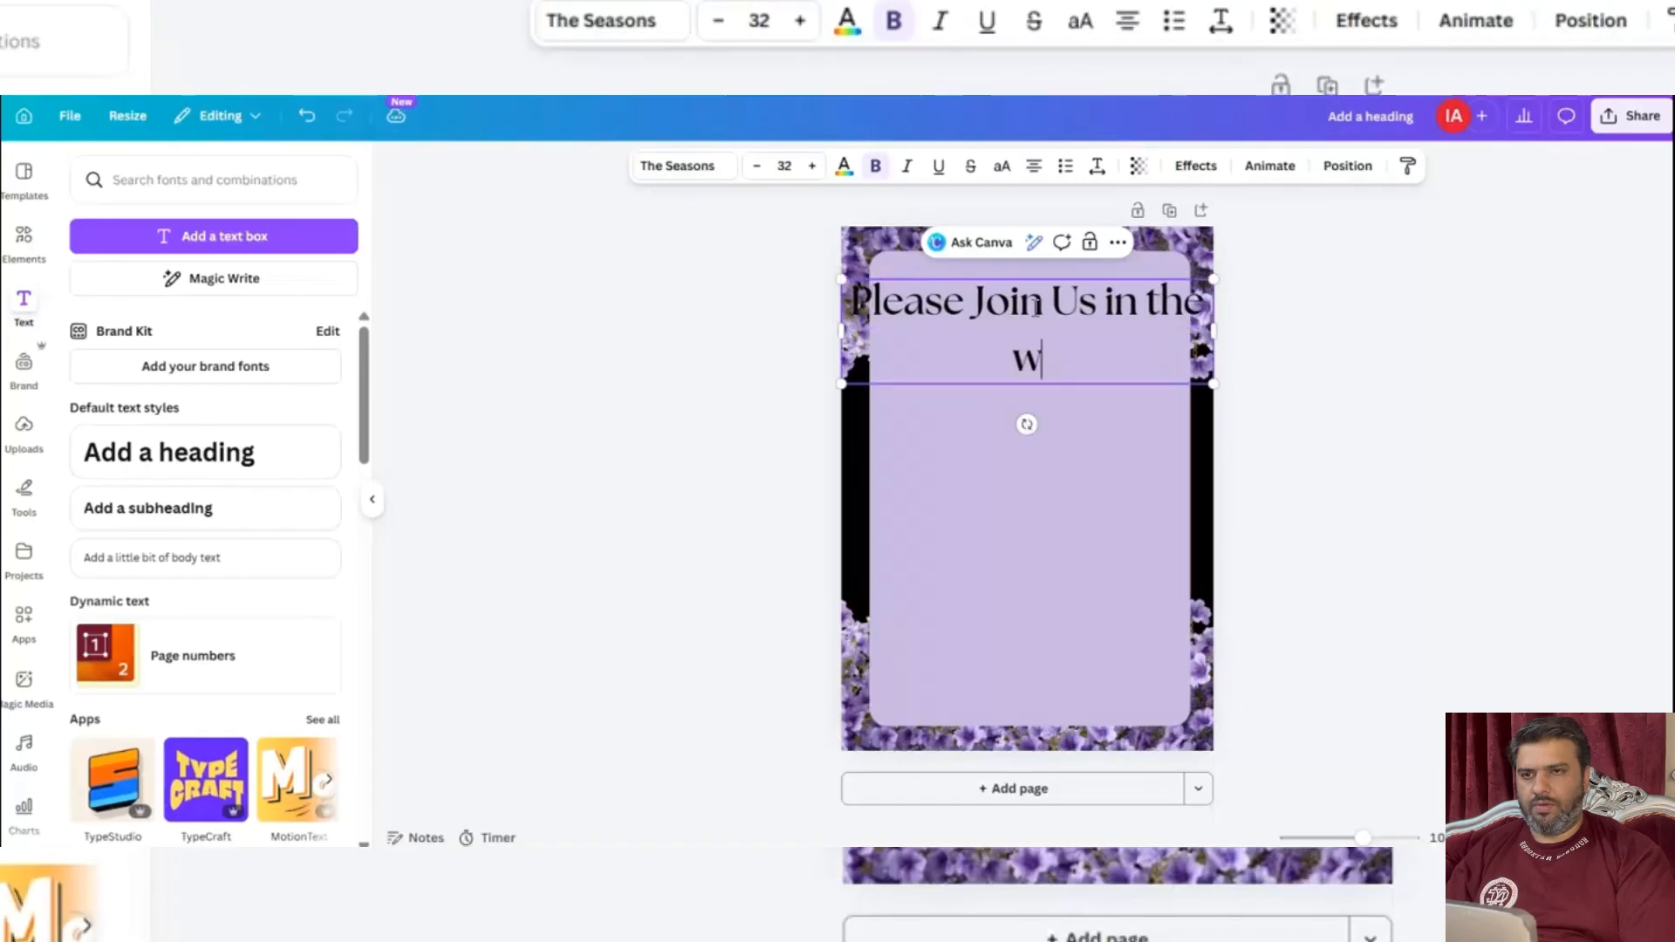
pyautogui.write('edding of')
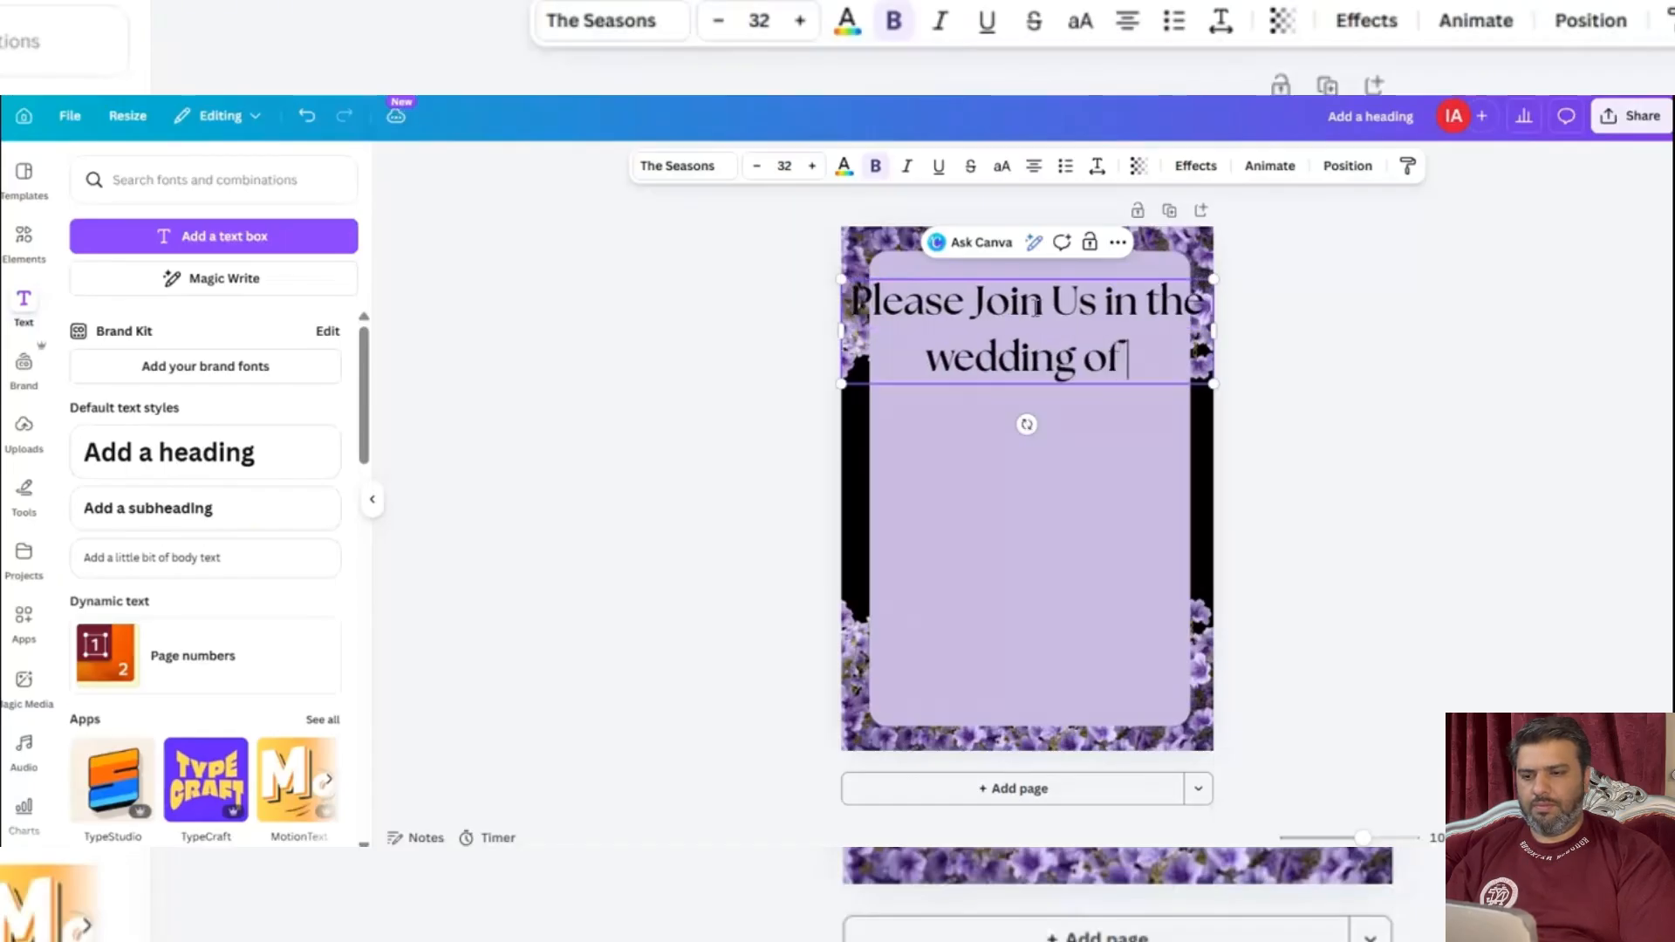
pyautogui.write(' our')
pyautogui.press('BackSpace')
pyautogui.write('r belove')
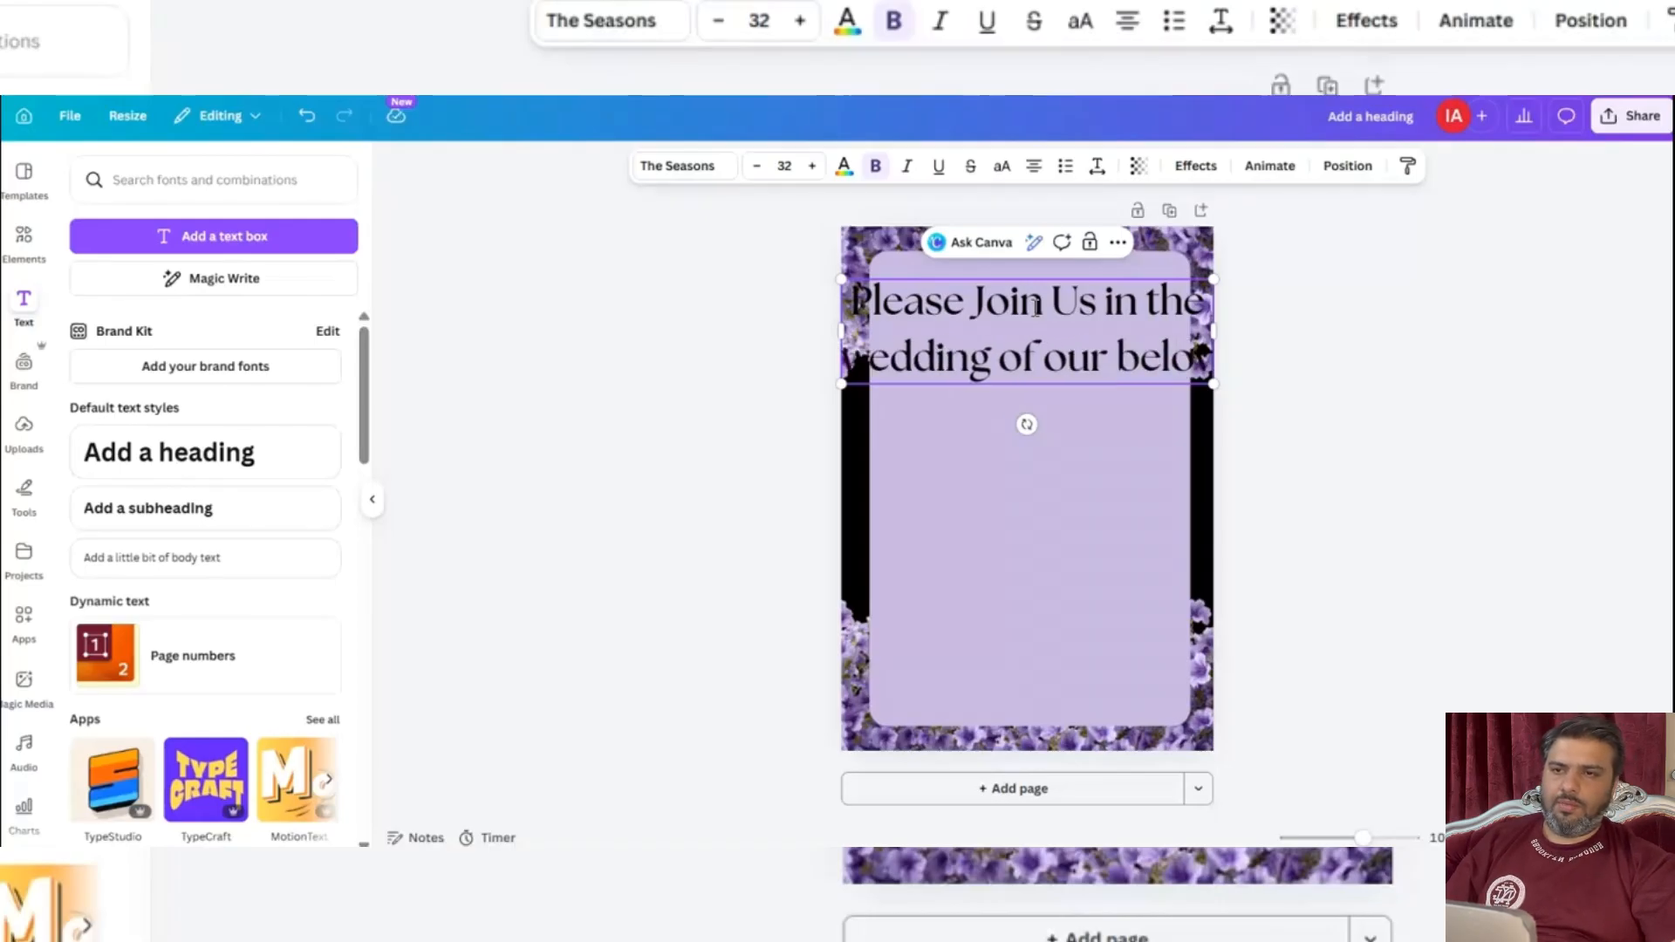
pyautogui.write('d')
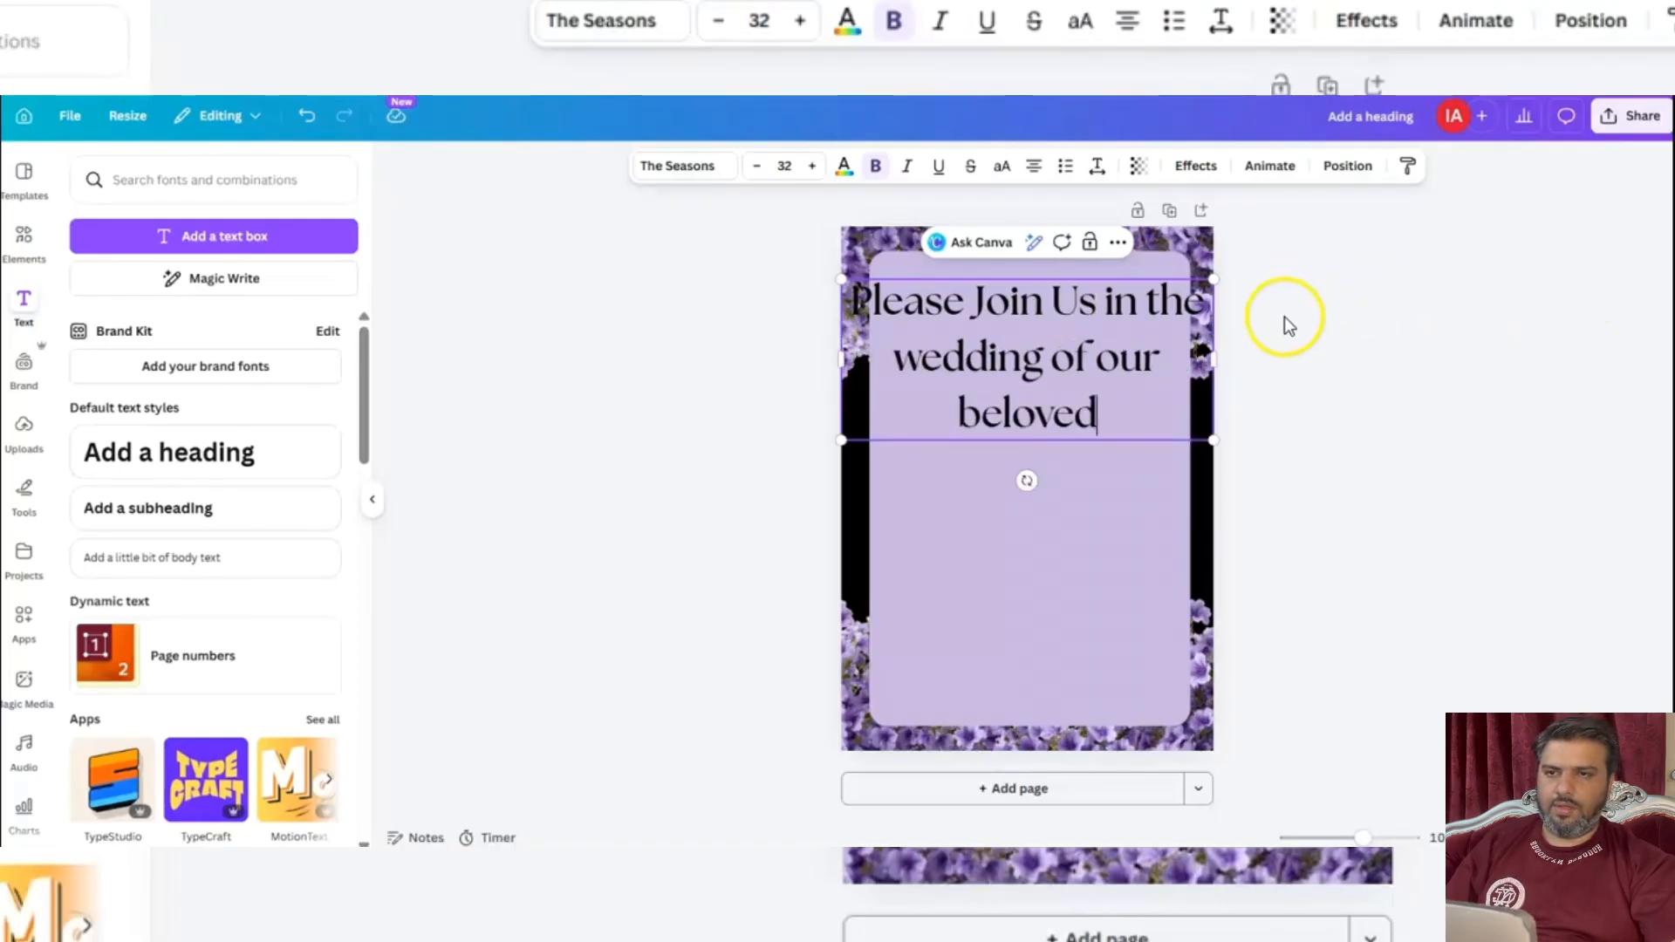
# Shrink the invitation text to size 18.3 and widen its box to fit two lines centred within the panel.
pyautogui.moveTo(1208, 436); pyautogui.dragTo(1064, 356)
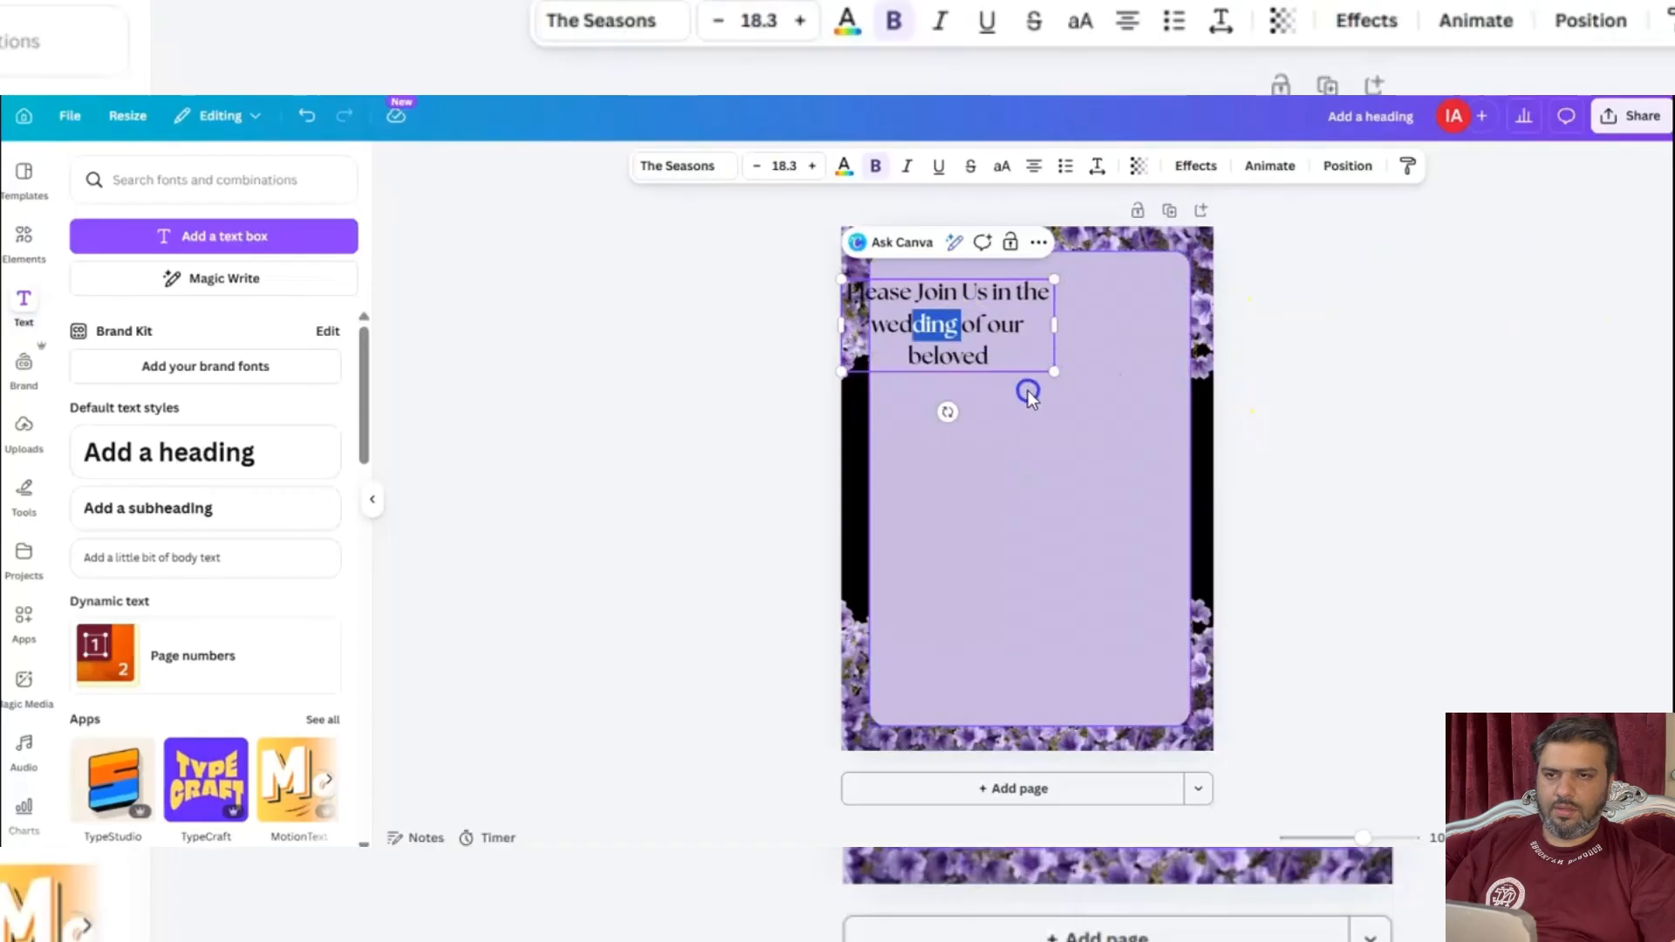
pyautogui.click(632, 415)
pyautogui.moveTo(927, 322); pyautogui.dragTo(973, 354)
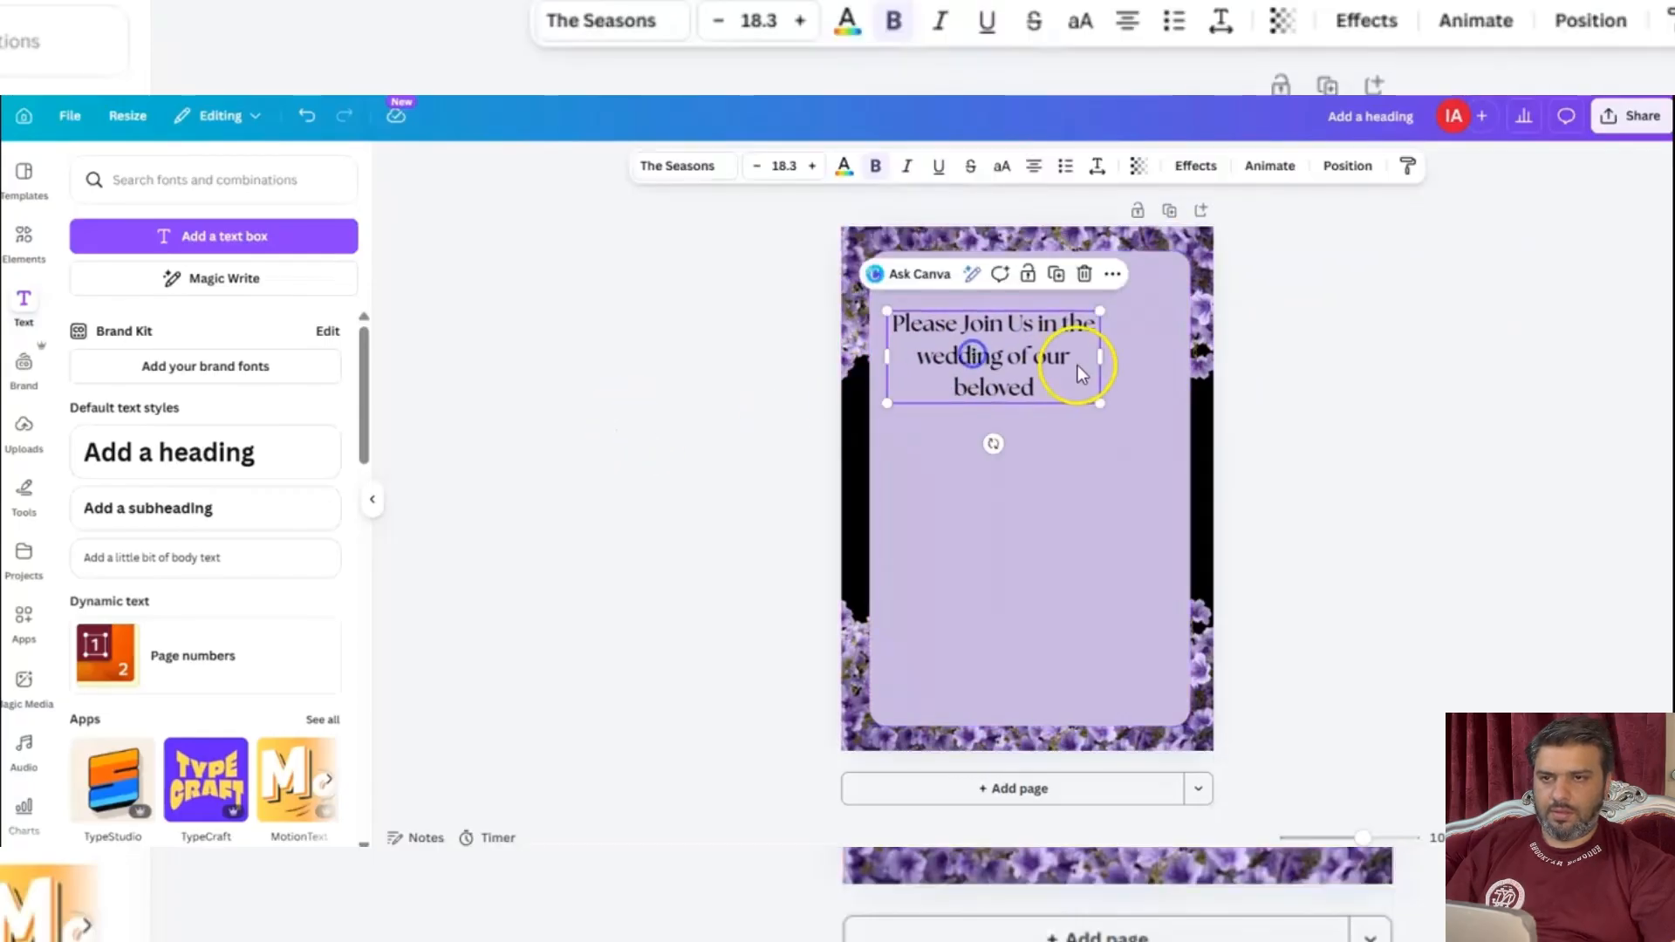
pyautogui.moveTo(1103, 355); pyautogui.dragTo(1181, 363)
pyautogui.moveTo(1047, 348); pyautogui.dragTo(1051, 357)
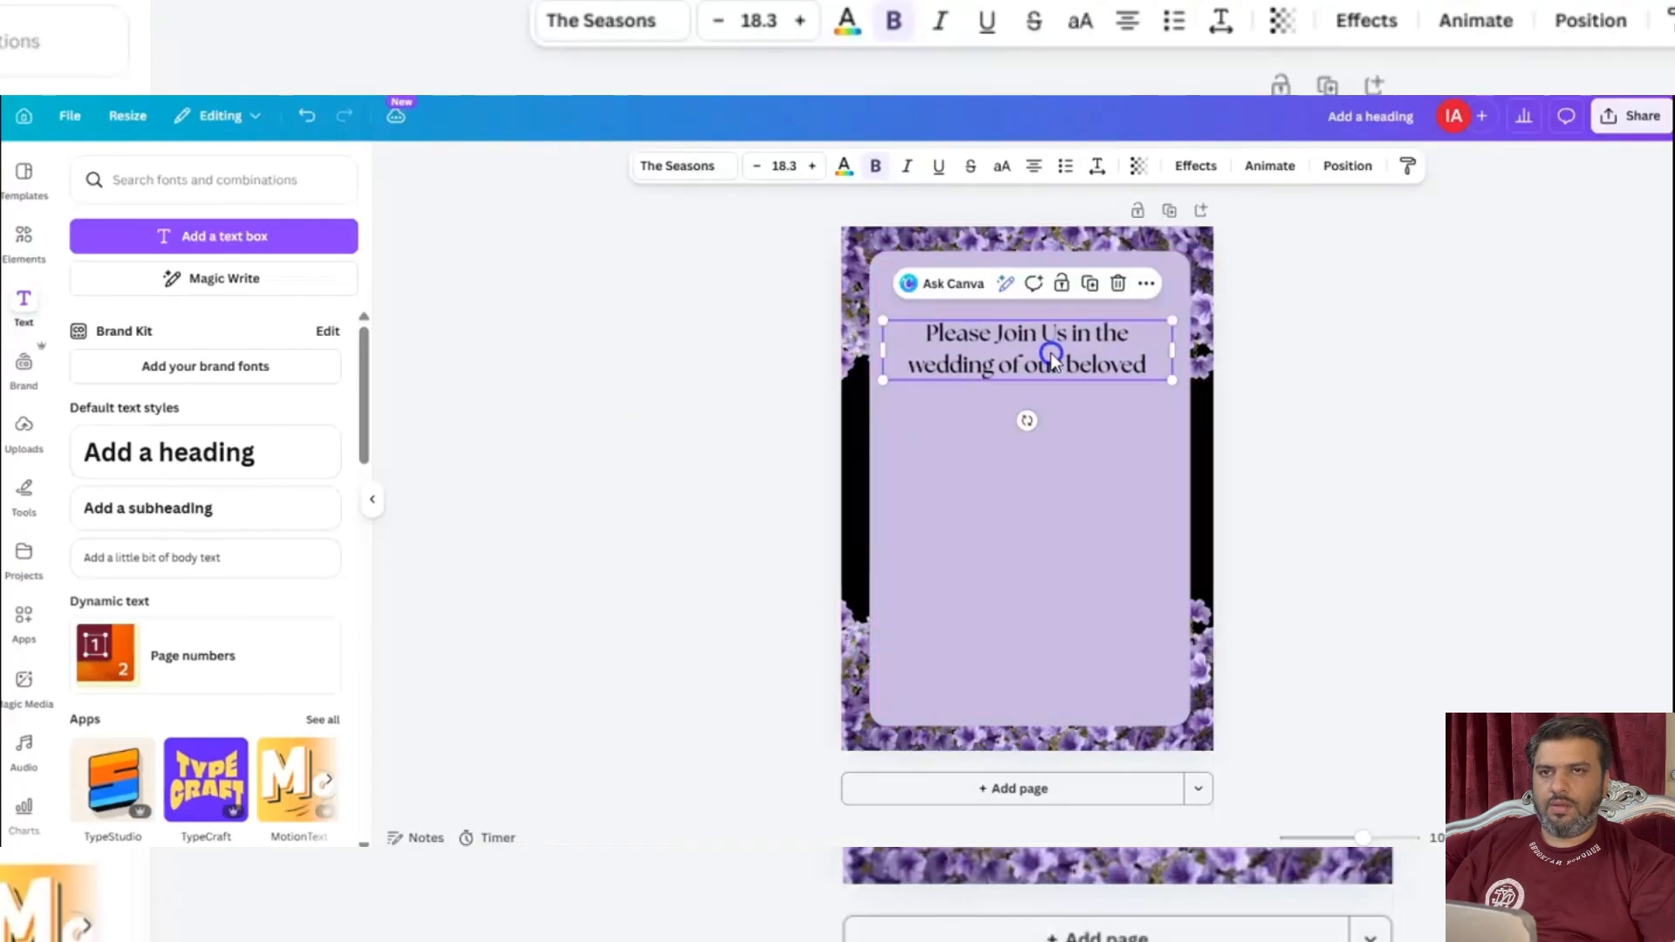
# Duplicate the invitation text, replace the copy with "بِسْمِ ٱللَّهِ ٱلرَّحْمَٰنِ ٱلرَّحِيمِ" and fit it at the top of the panel.
pyautogui.click(999, 353)
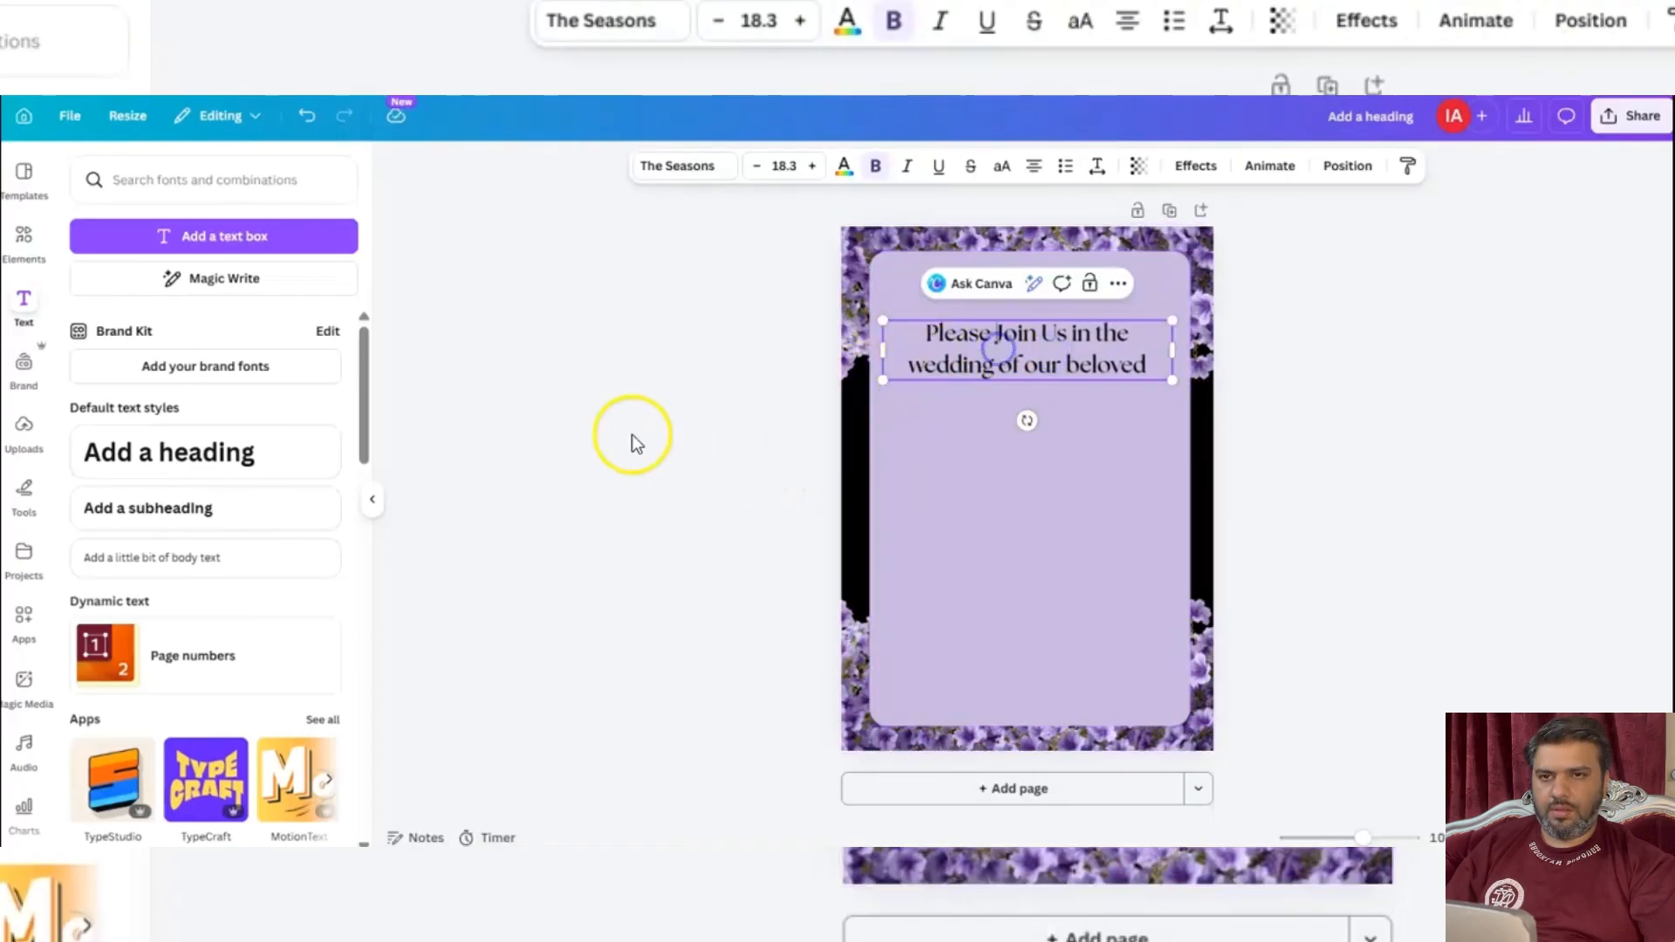
pyautogui.hotkey('ctrl', 'd')
pyautogui.doubleClick(1016, 284)
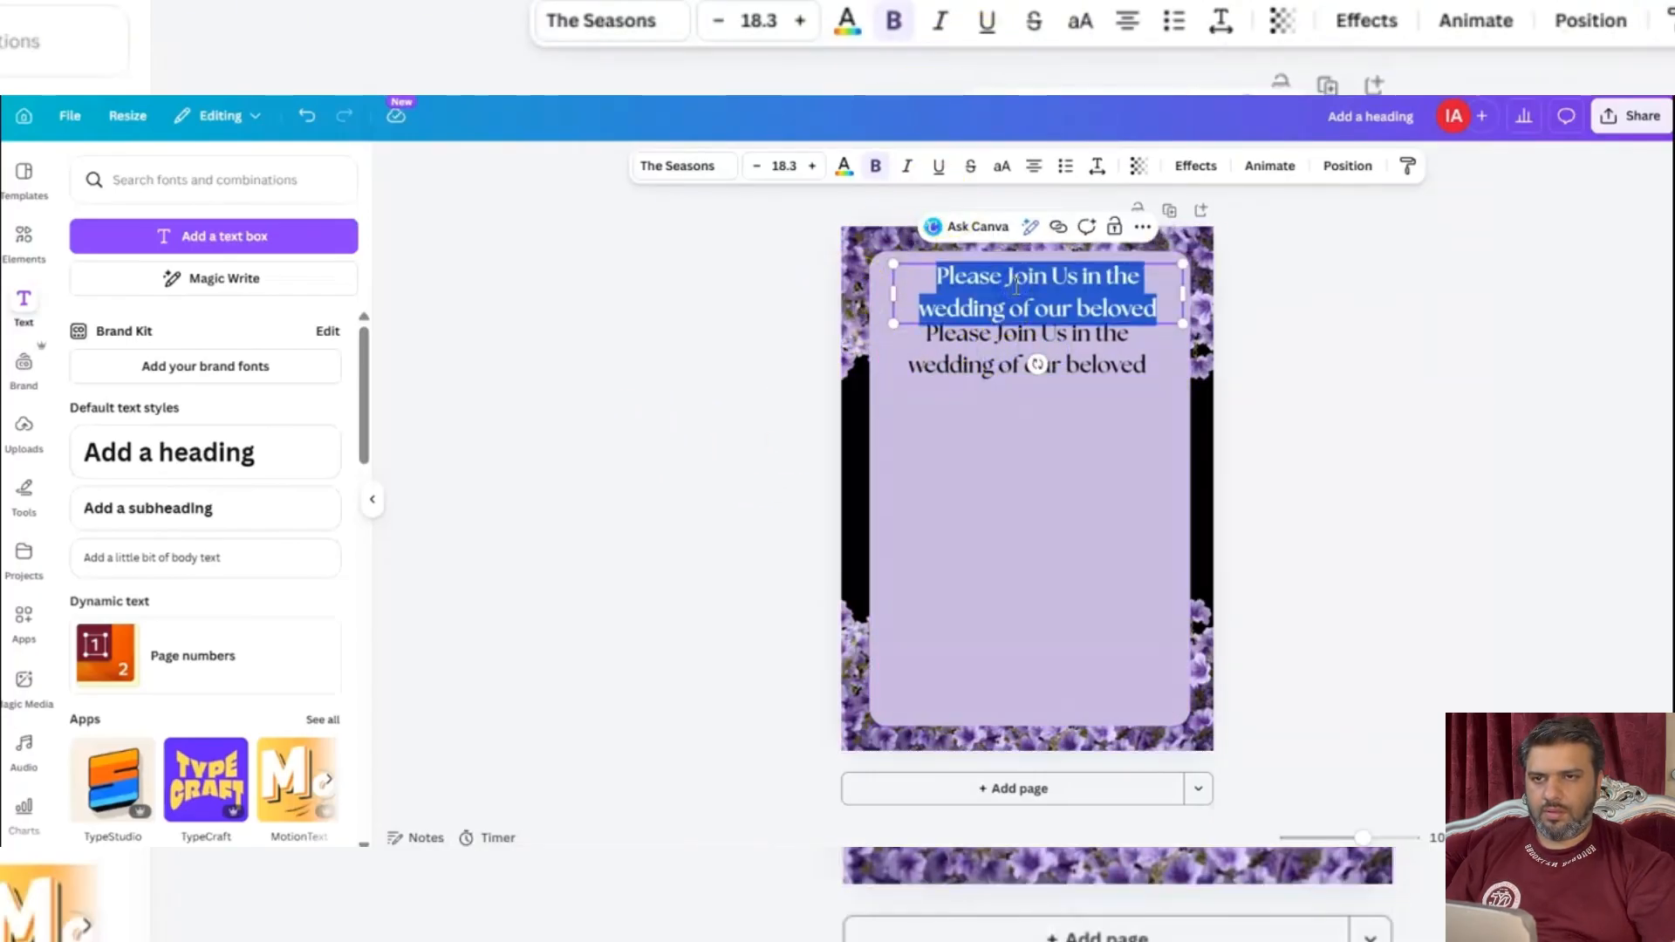
pyautogui.write('بِسْمِ ٱللَّهِ ٱلرَّحْمَٰنِ ٱلرَّحِيمِ')
pyautogui.click(636, 337)
pyautogui.click(1059, 279)
pyautogui.moveTo(1061, 289); pyautogui.dragTo(1055, 301)
pyautogui.moveTo(1176, 290); pyautogui.dragTo(1086, 282)
pyautogui.click(639, 349)
# Reduce the invitation text to size 14.5, widen its box and place it just below the Arabic line.
pyautogui.click(1148, 374)
pyautogui.moveTo(1169, 378); pyautogui.dragTo(1073, 359)
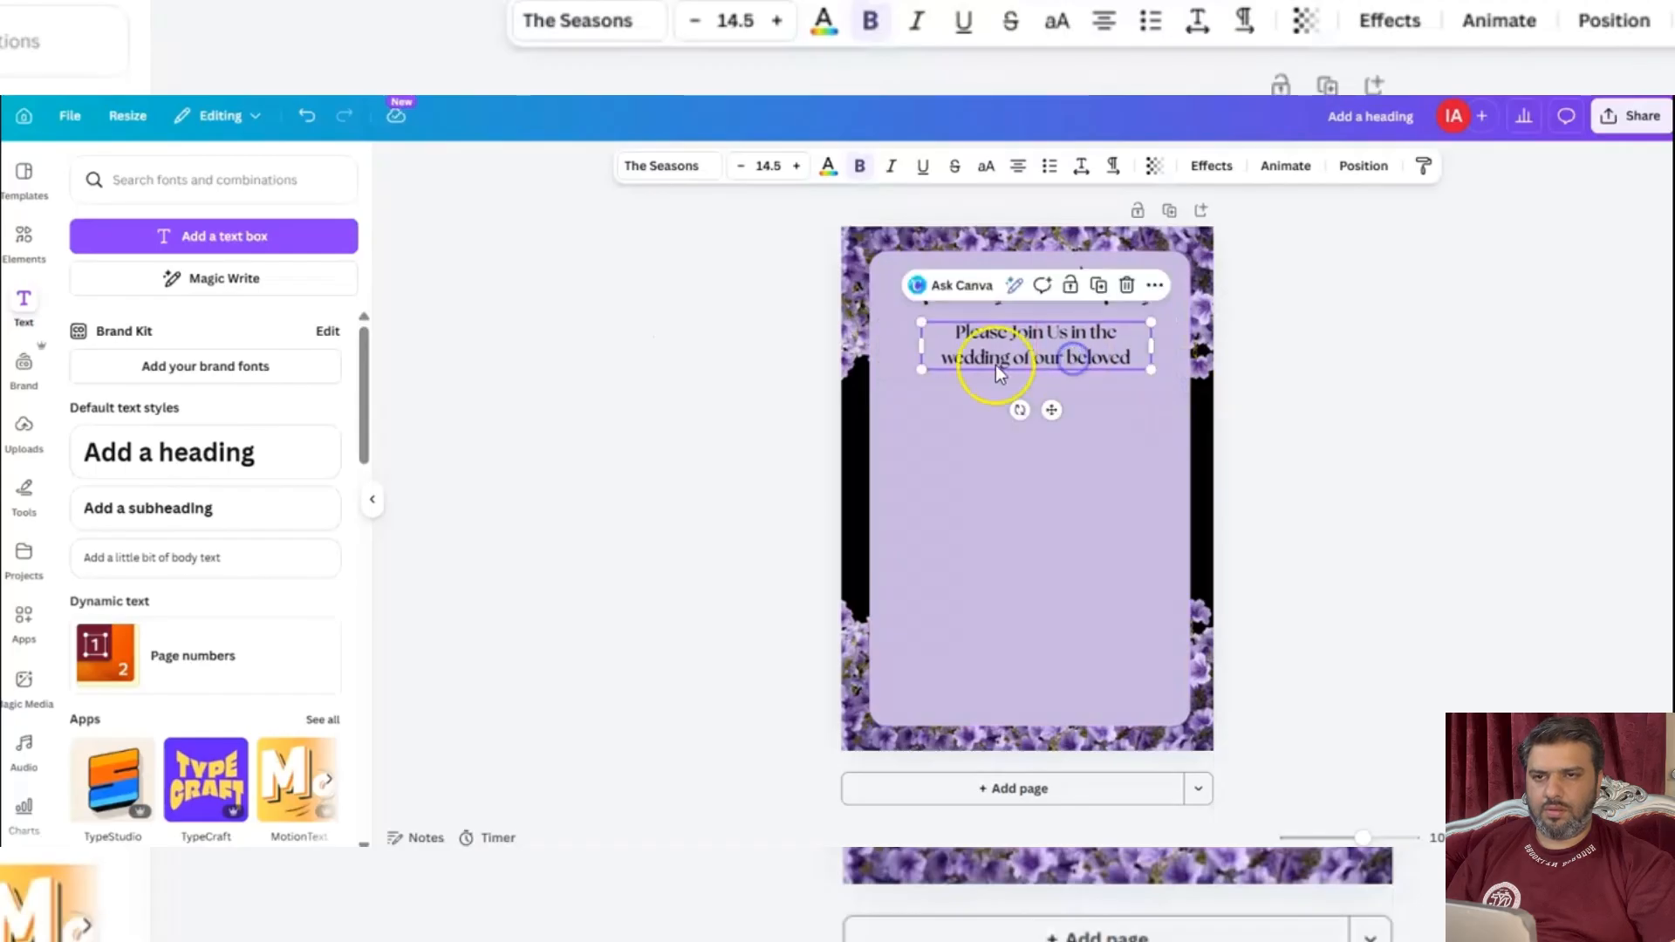
pyautogui.click(1020, 344)
pyautogui.moveTo(996, 341); pyautogui.dragTo(989, 338)
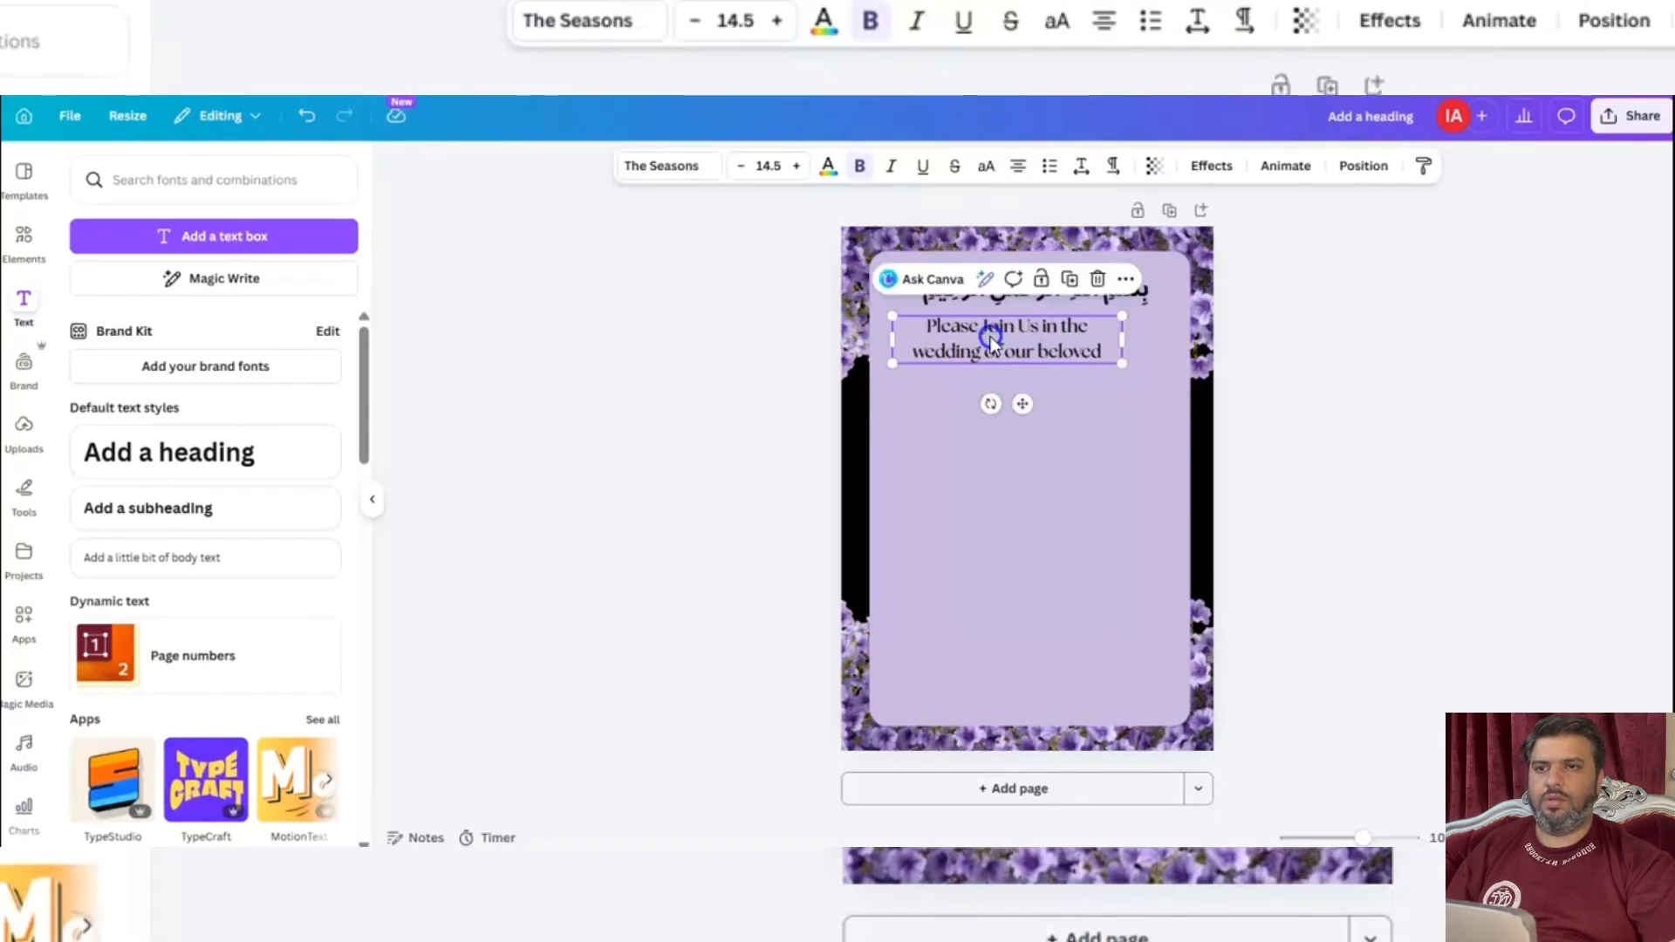
pyautogui.moveTo(1120, 342); pyautogui.dragTo(1172, 343)
pyautogui.click(430, 403)
pyautogui.click(1018, 344)
pyautogui.moveTo(1019, 345); pyautogui.dragTo(1021, 348)
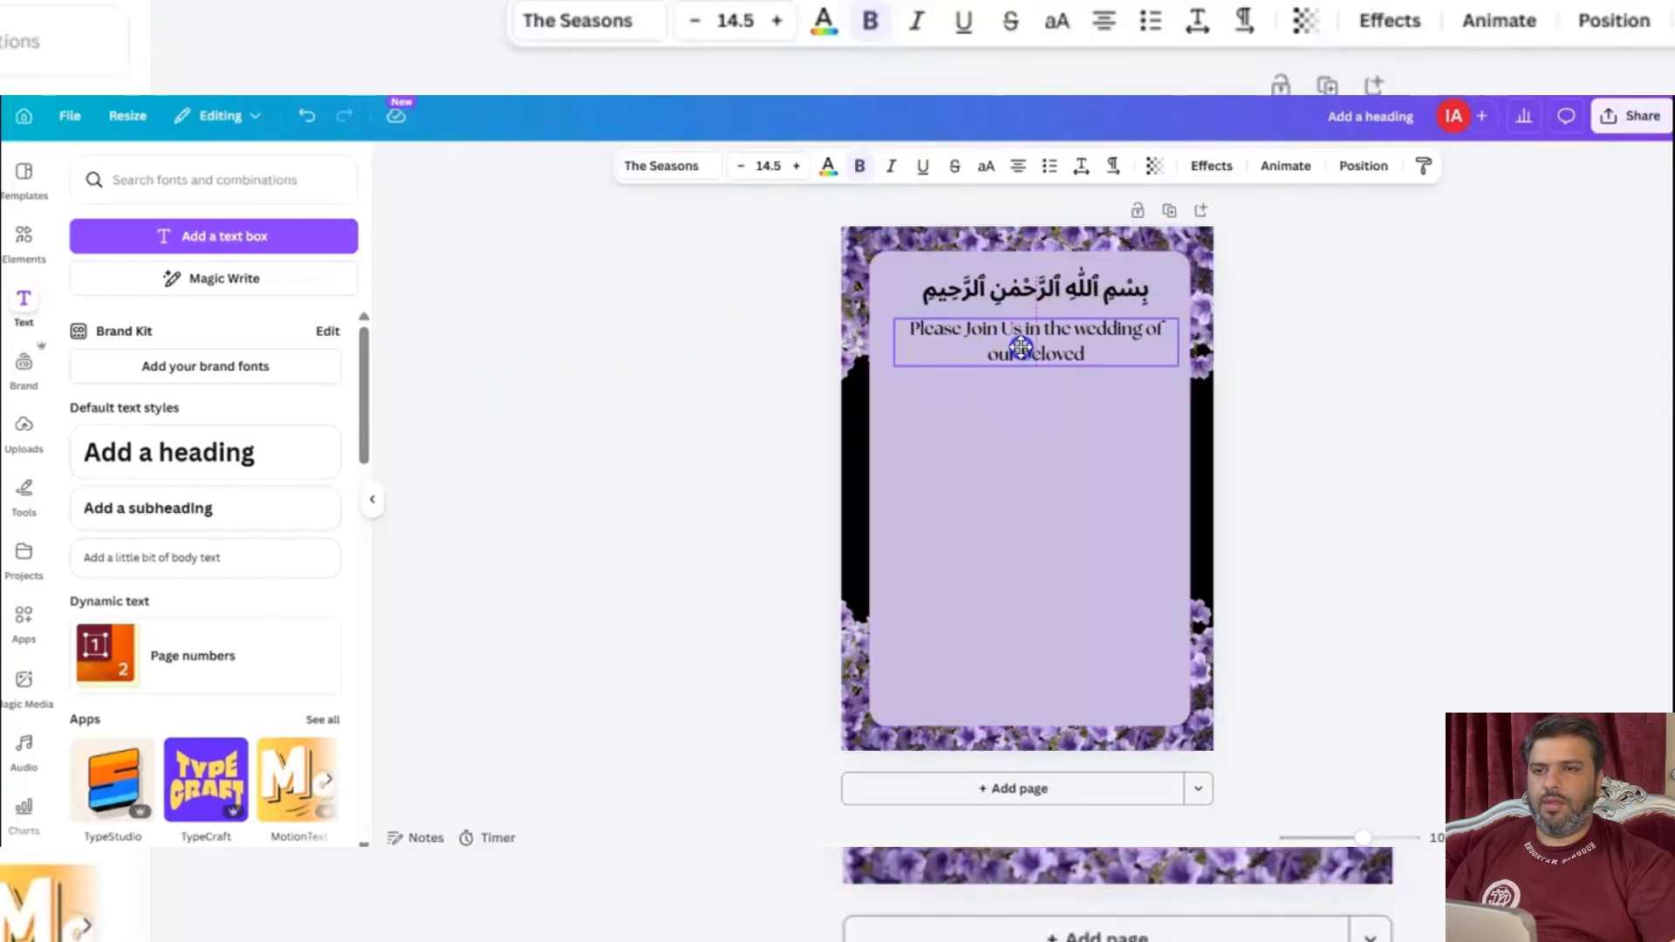
pyautogui.click(547, 519)
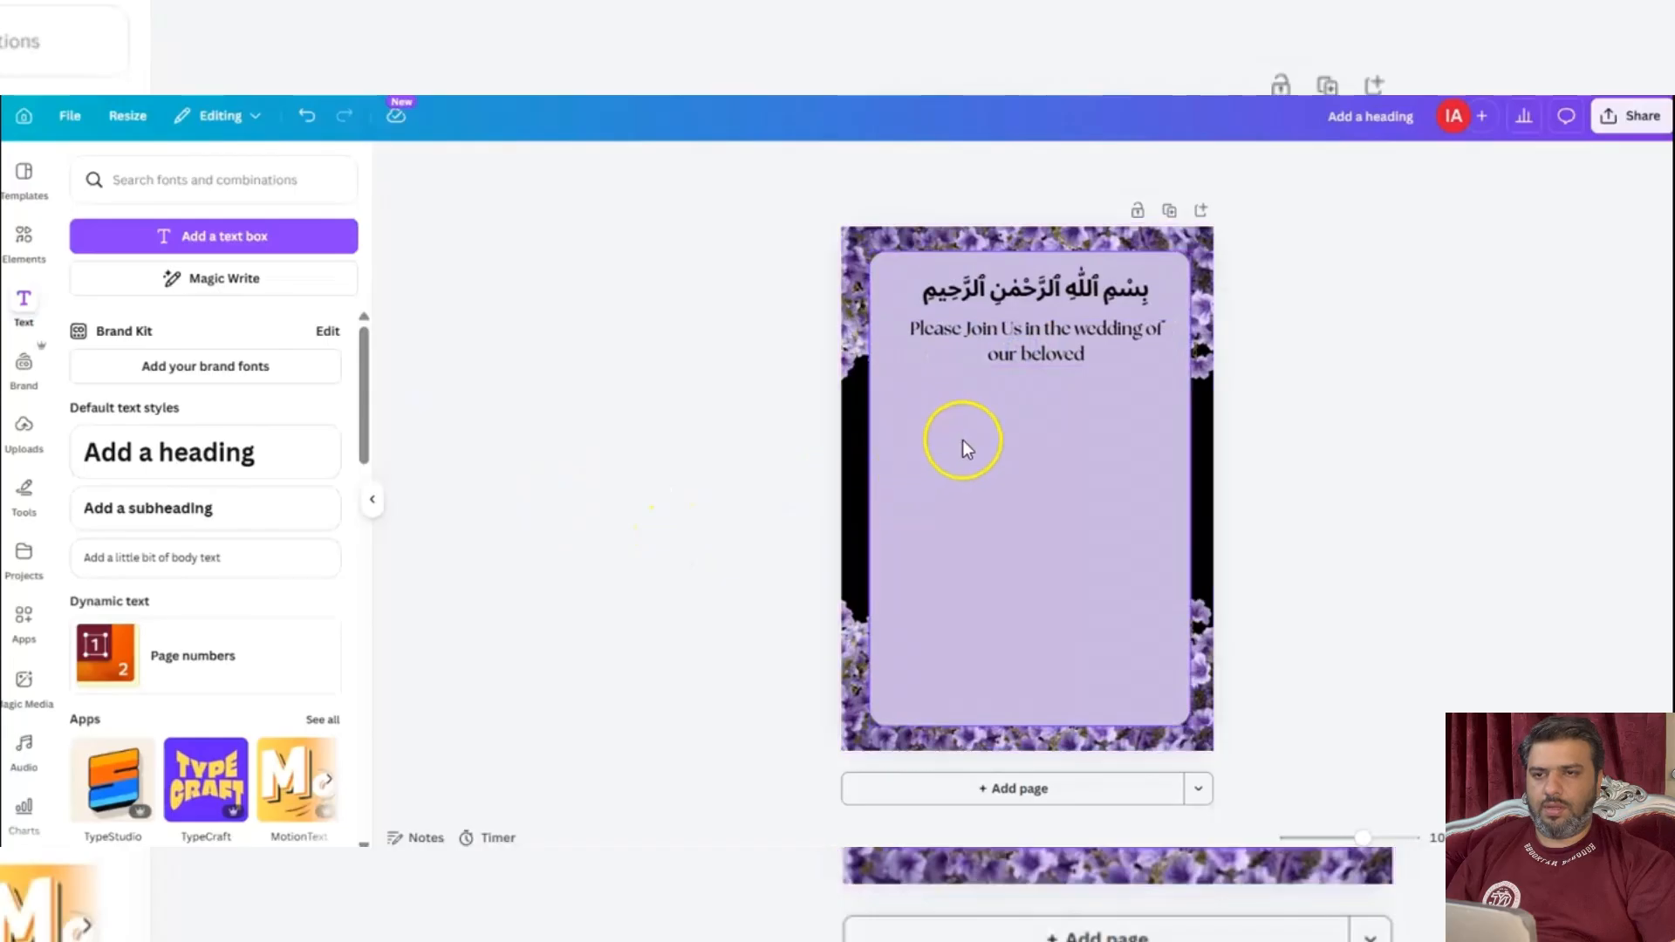
# Duplicate the invitation text below the original and replace the copy with "Bride", "&" and "Groom" on three lines.
pyautogui.click(995, 345)
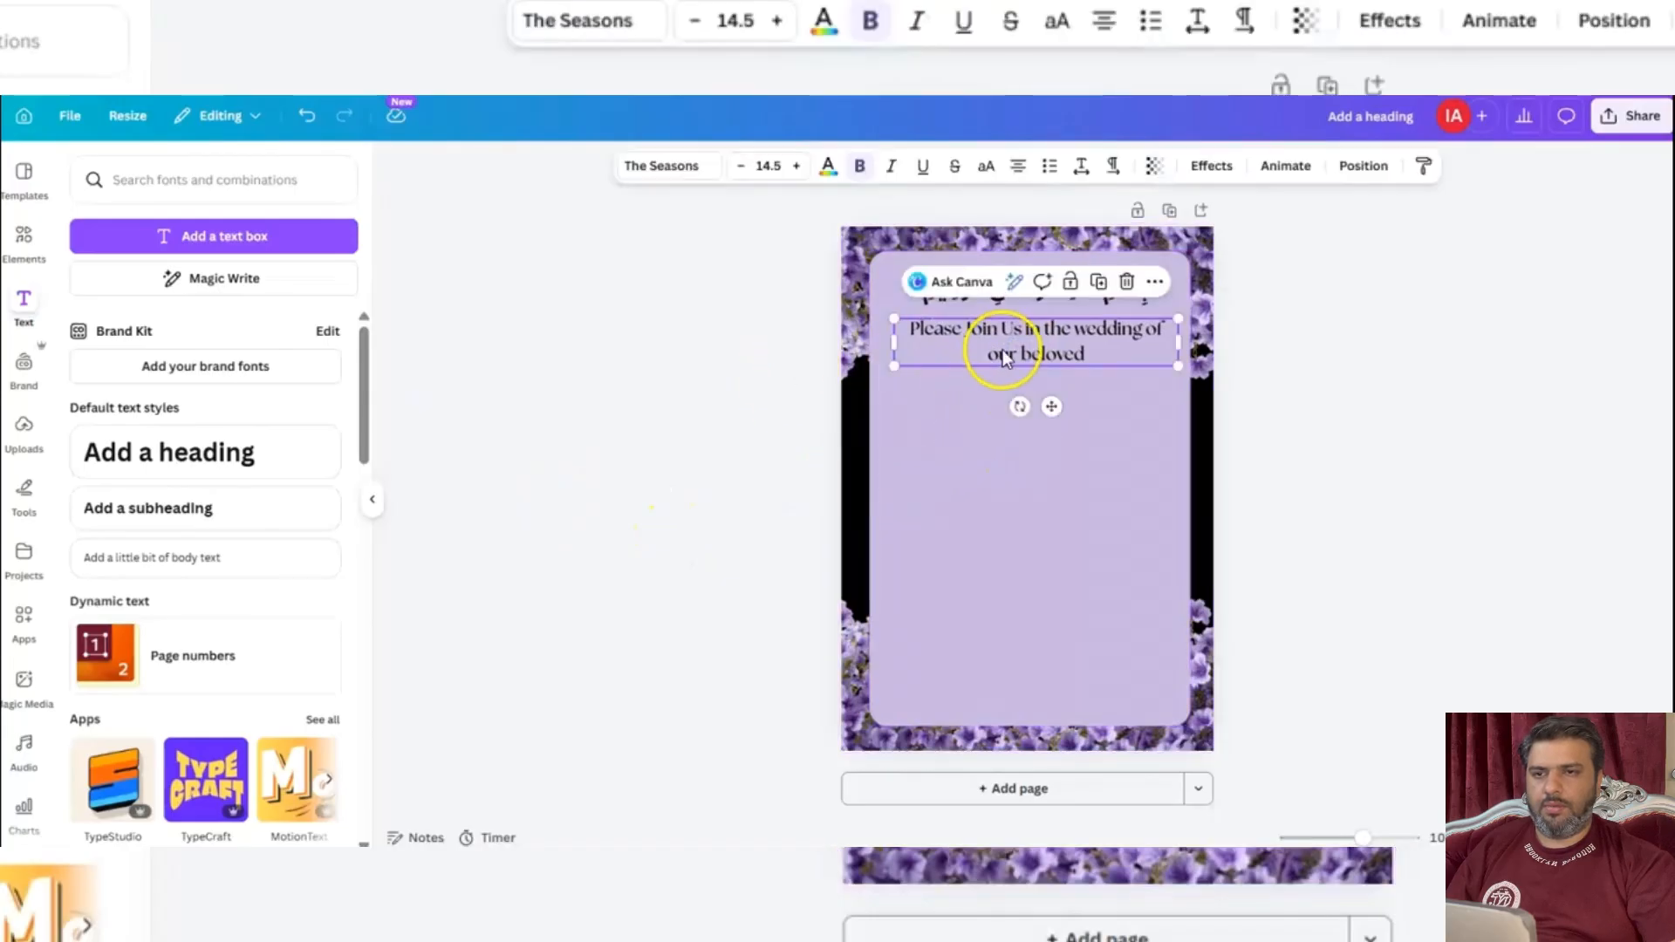
pyautogui.click(1098, 281)
pyautogui.moveTo(1042, 356); pyautogui.dragTo(1035, 436)
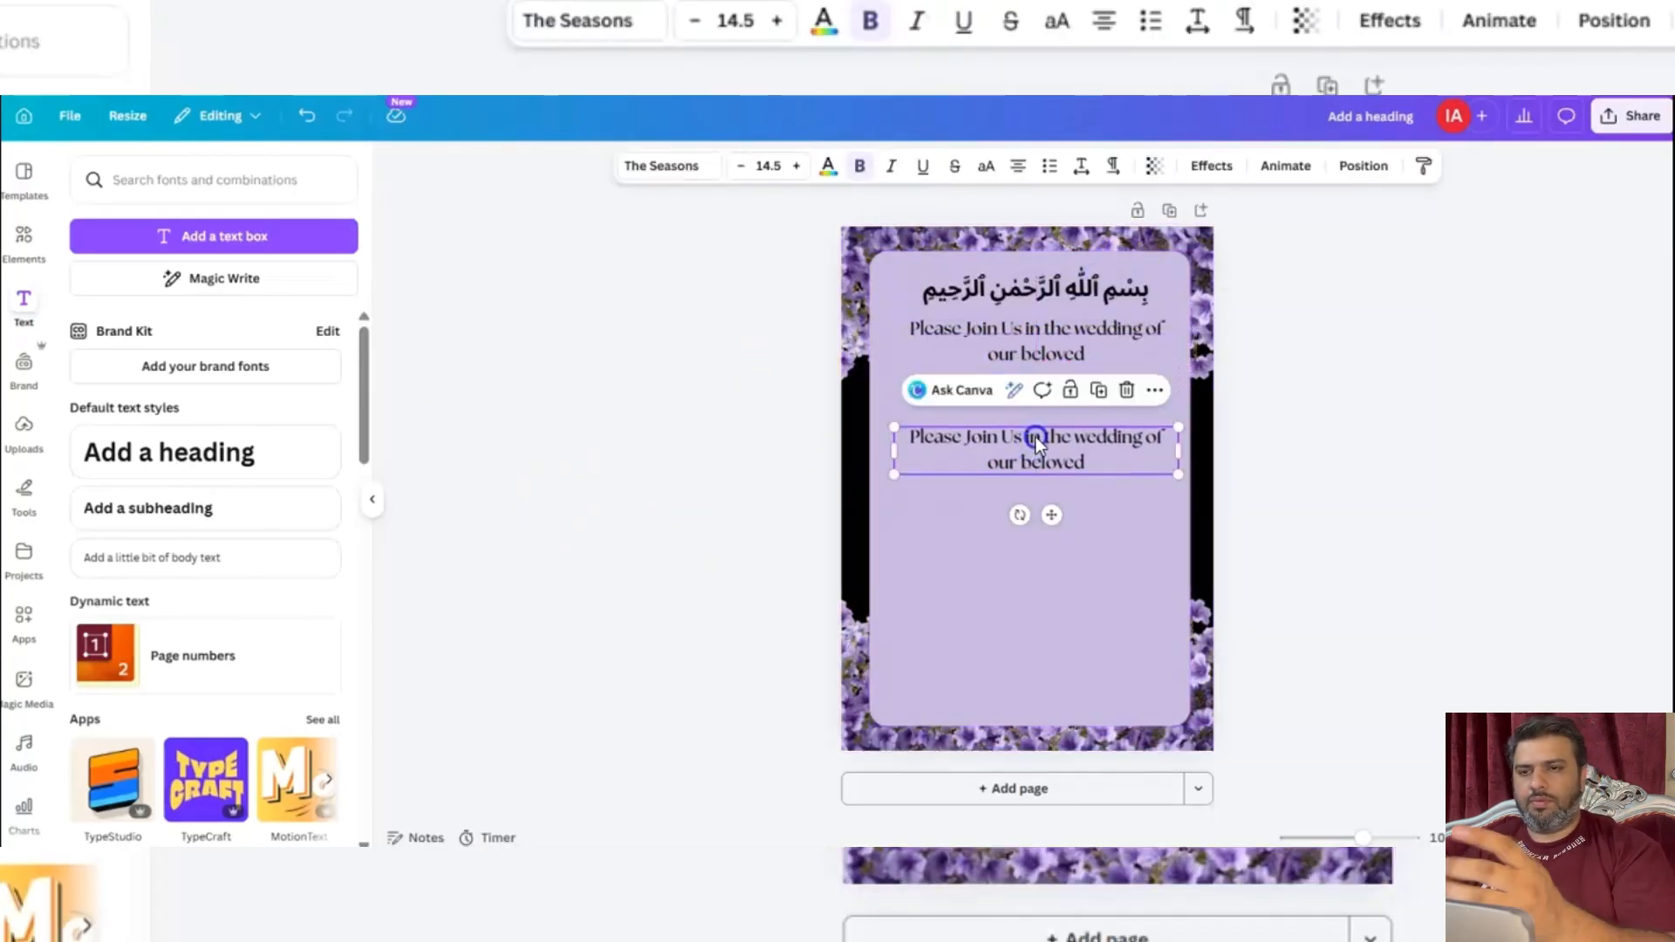
pyautogui.doubleClick(1036, 437)
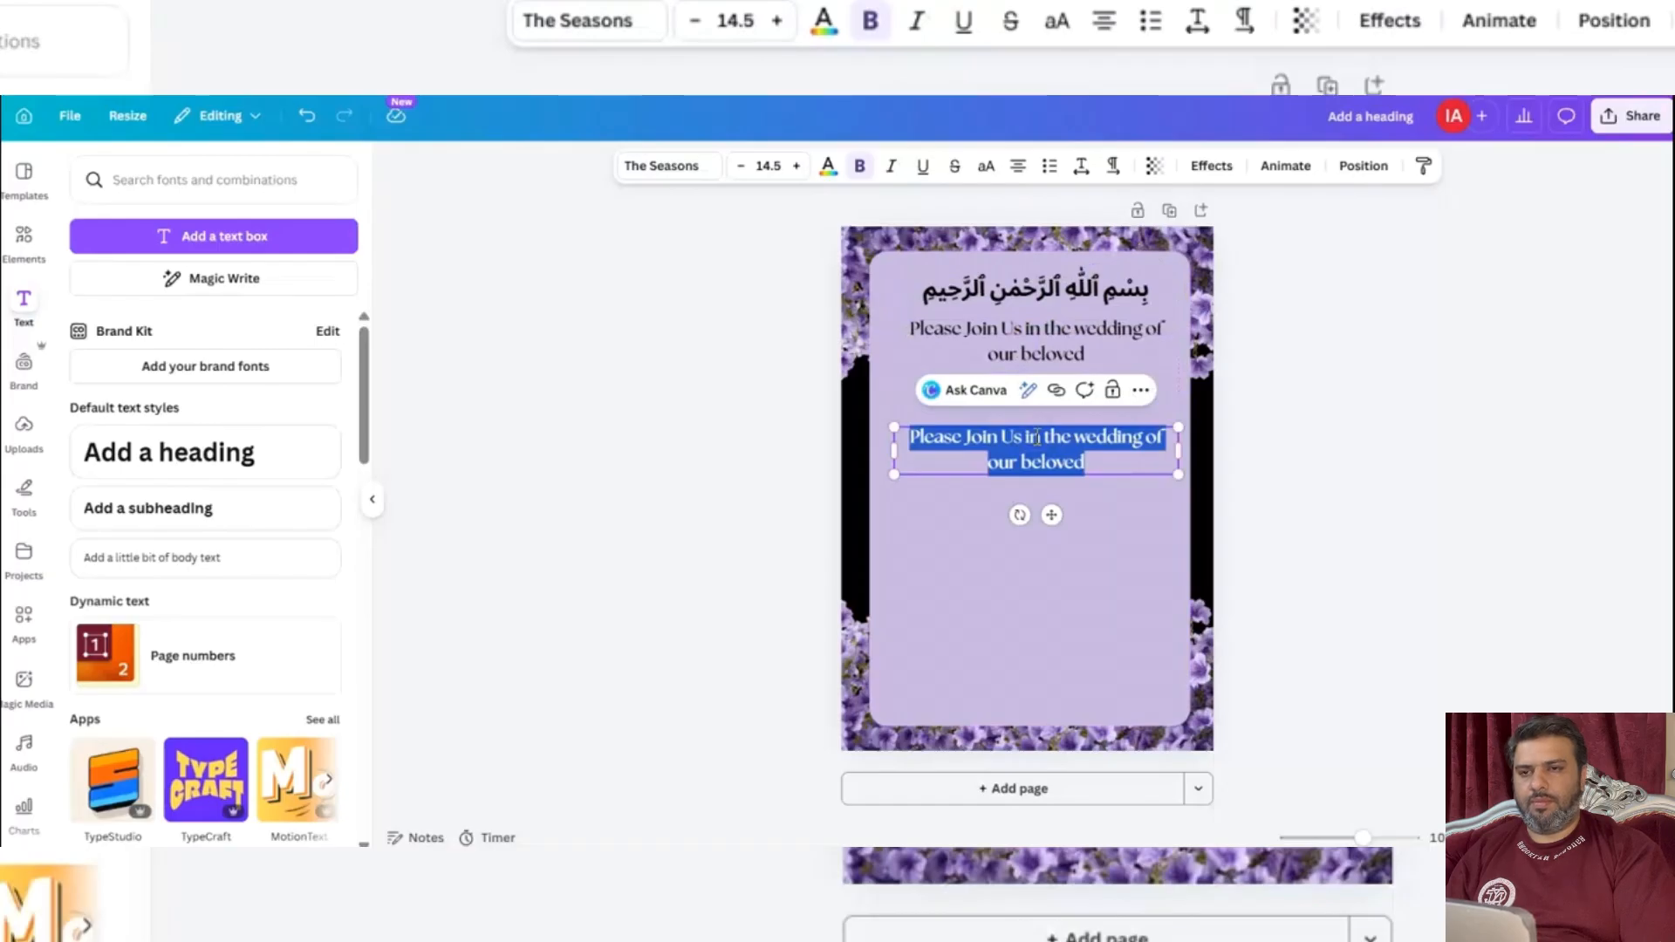
pyautogui.write('Br')
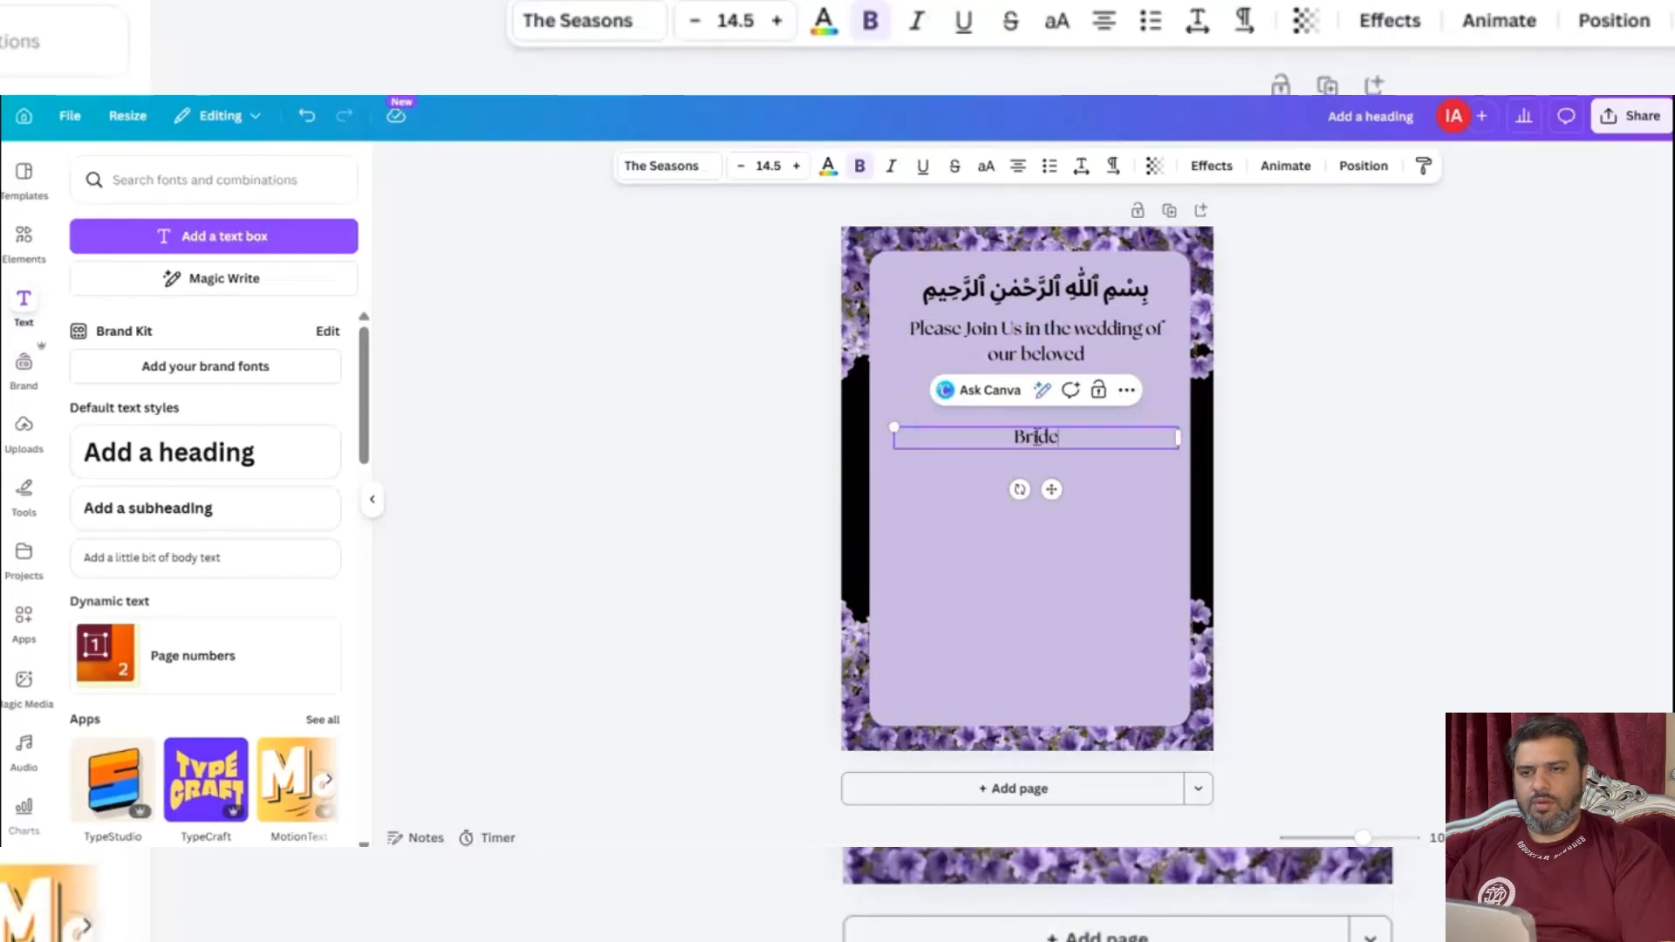
pyautogui.write('ide')
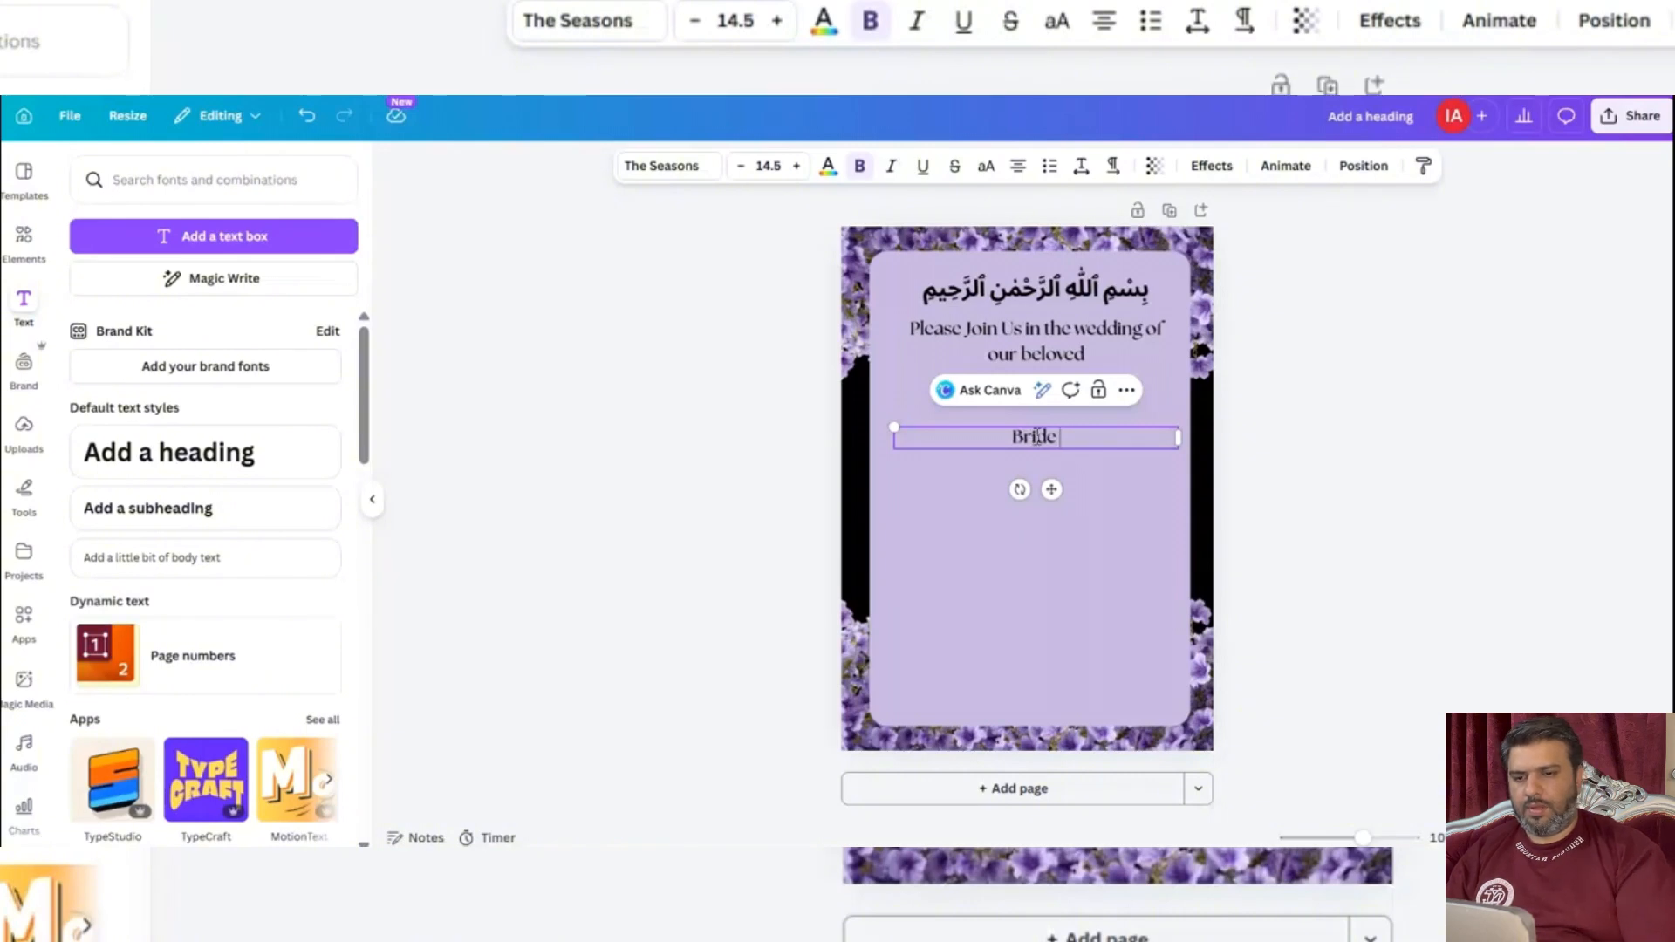
pyautogui.press('Return')
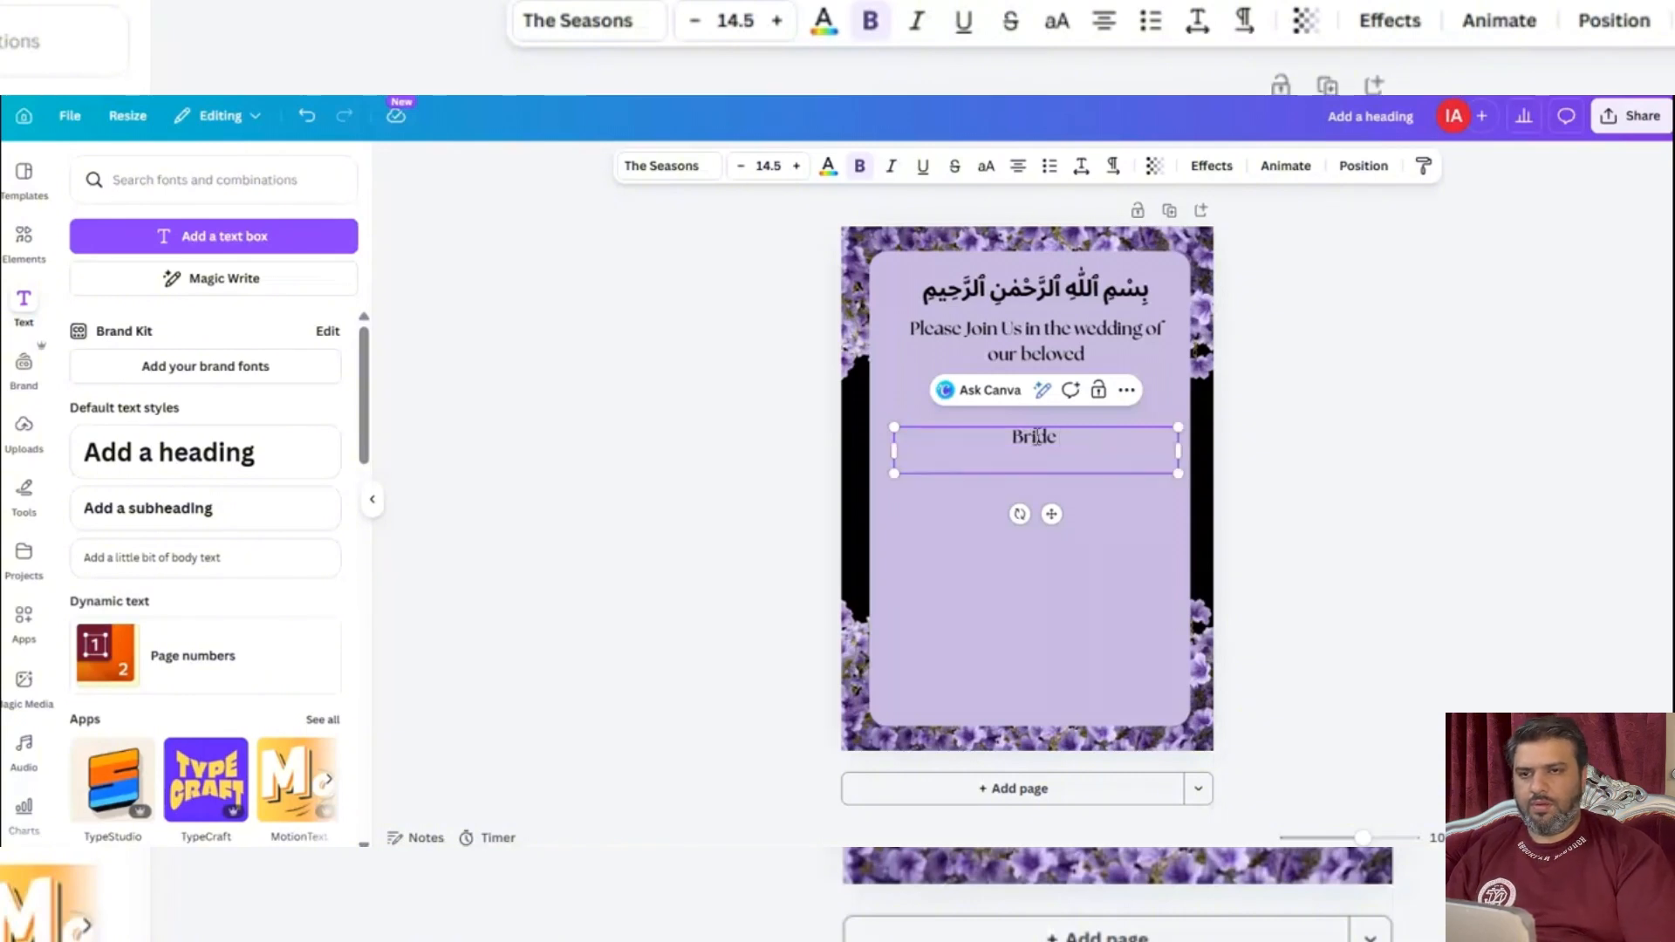
pyautogui.press('Return')
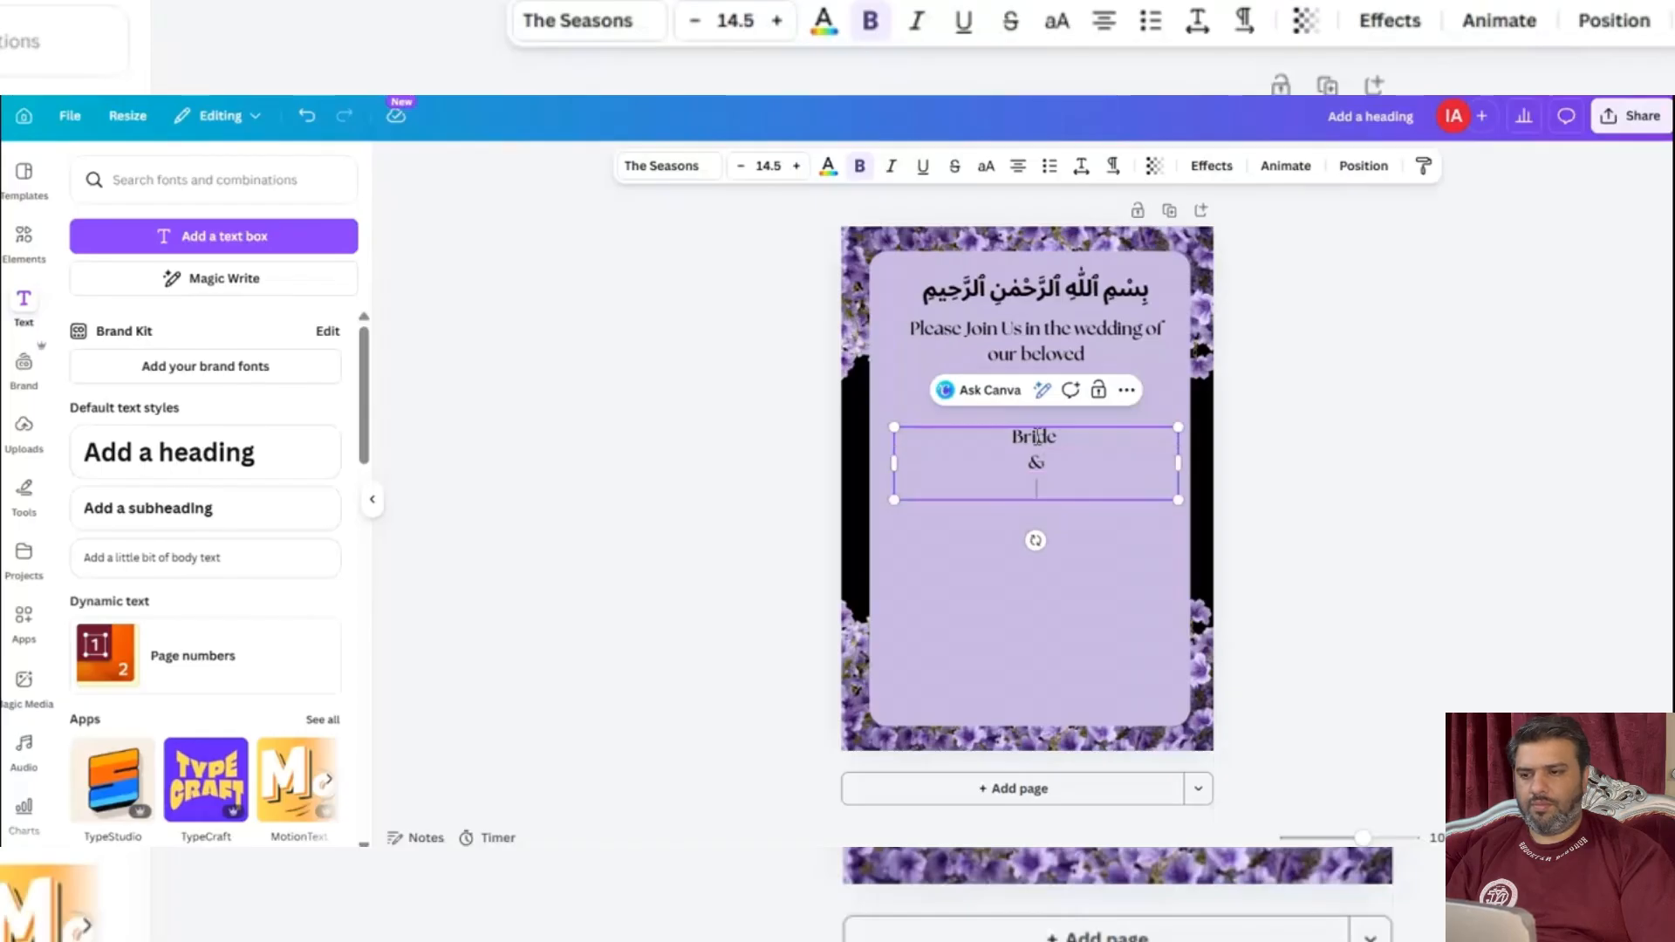
pyautogui.write('GRoom')
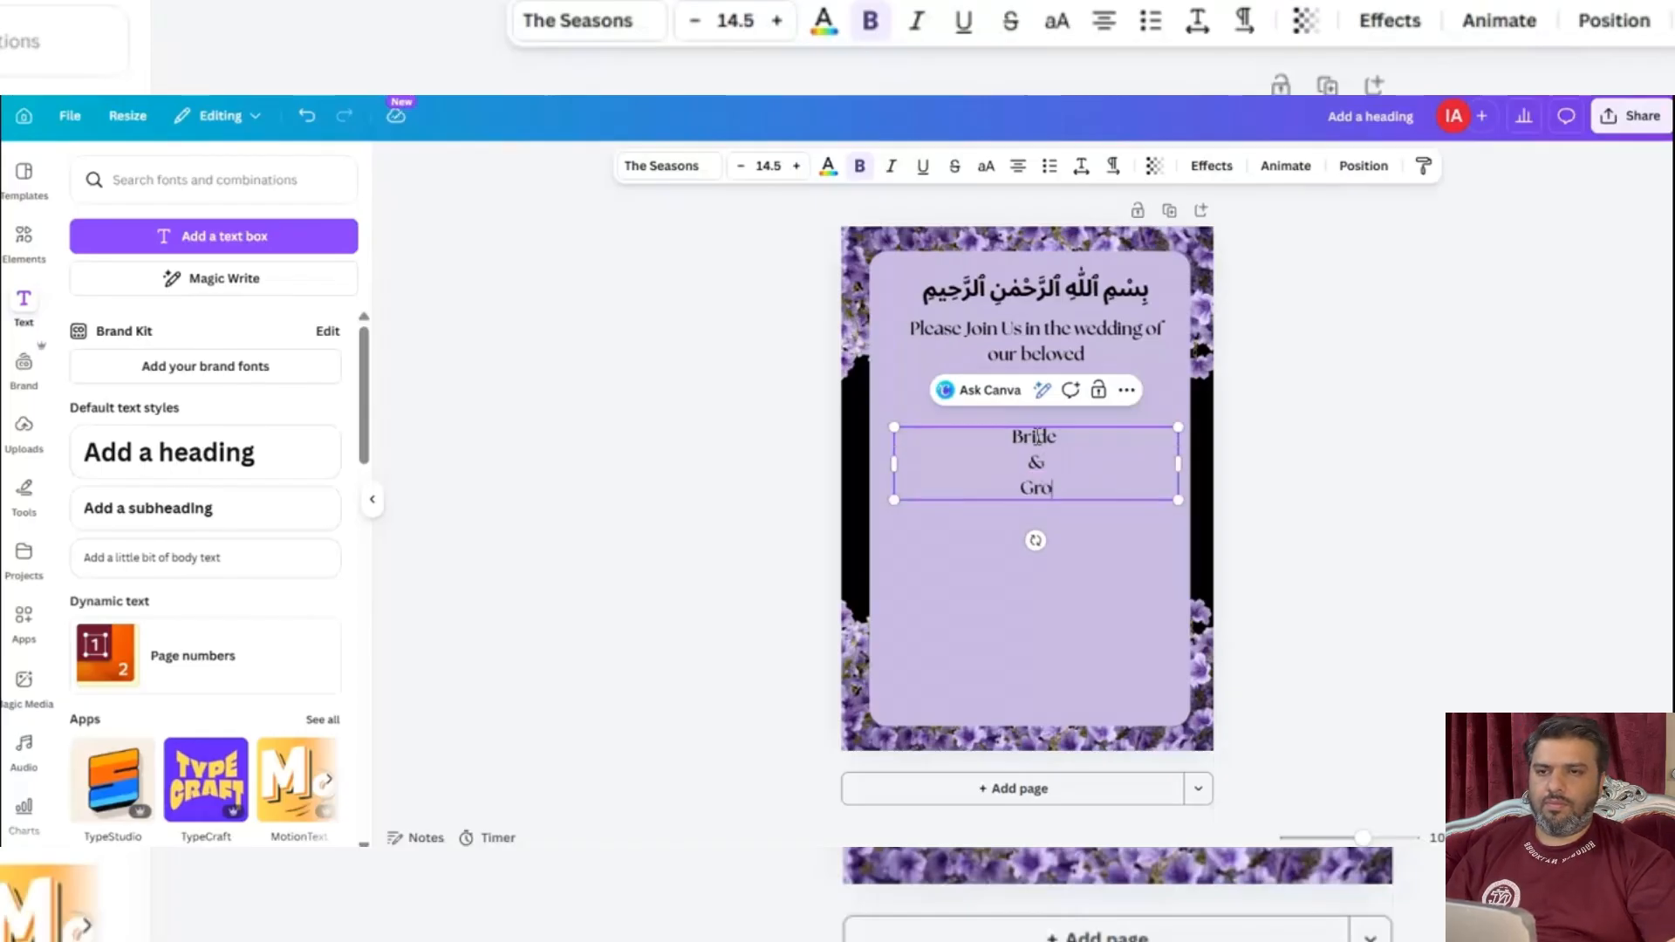
pyautogui.click(658, 545)
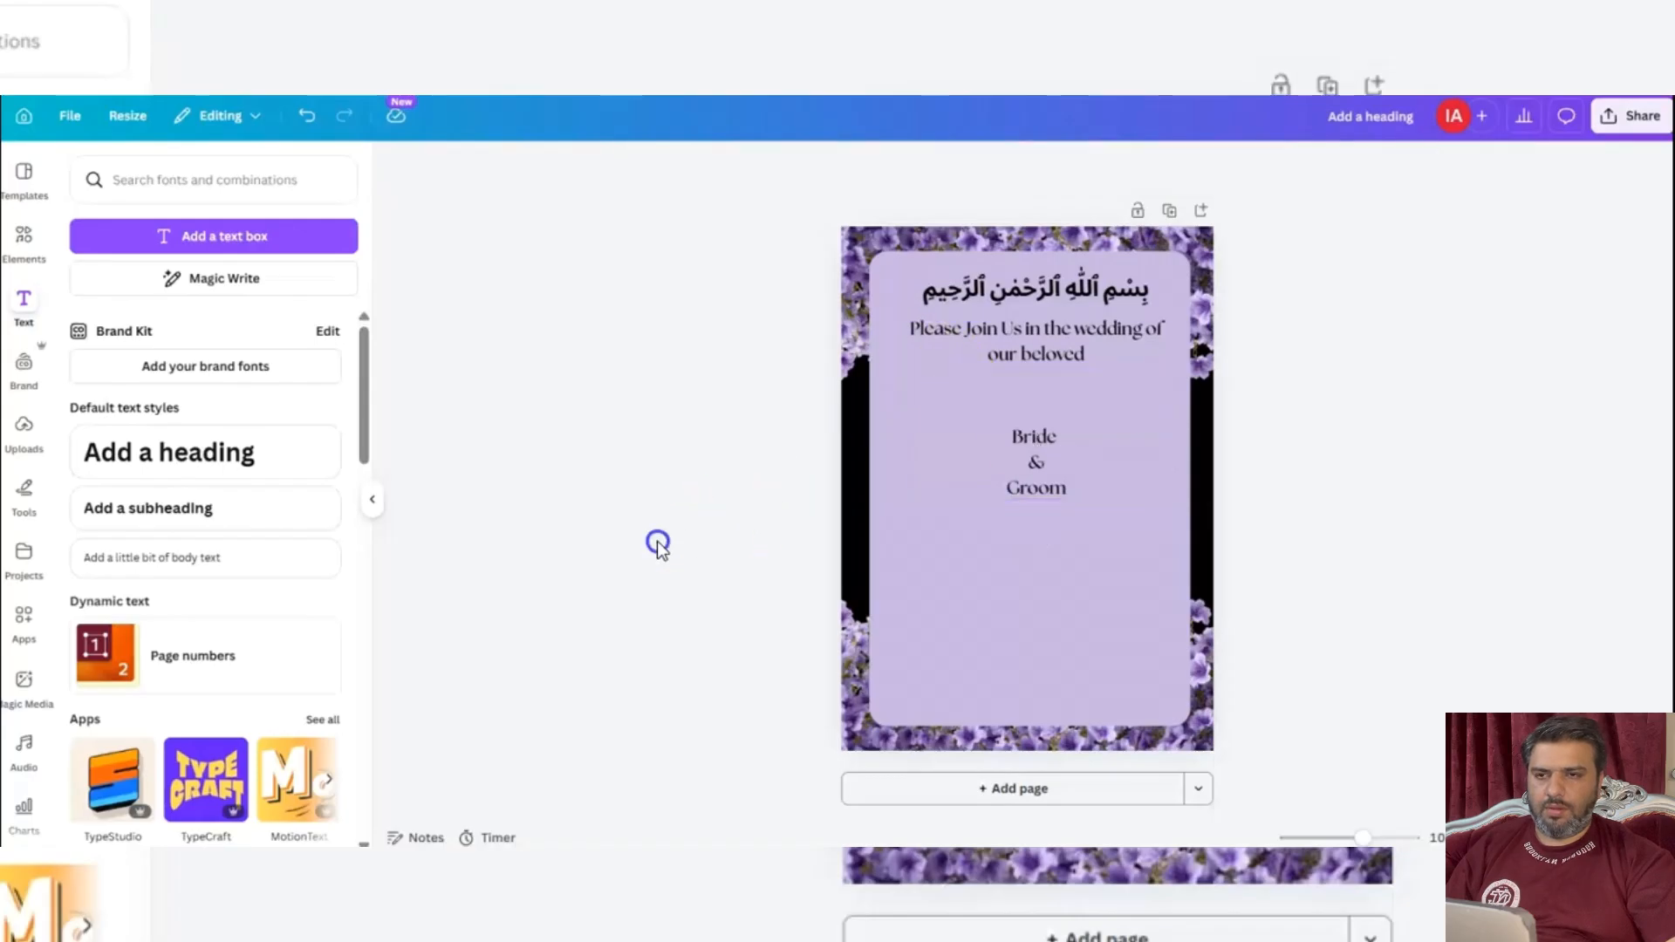
# Align the Bride & Groom text with the horizontal centre of the page.
pyautogui.click(1024, 459)
pyautogui.moveTo(1024, 458)
pyautogui.mouseDown()
pyautogui.moveTo(1017, 474)
pyautogui.moveTo(1026, 459)
pyautogui.mouseUp()
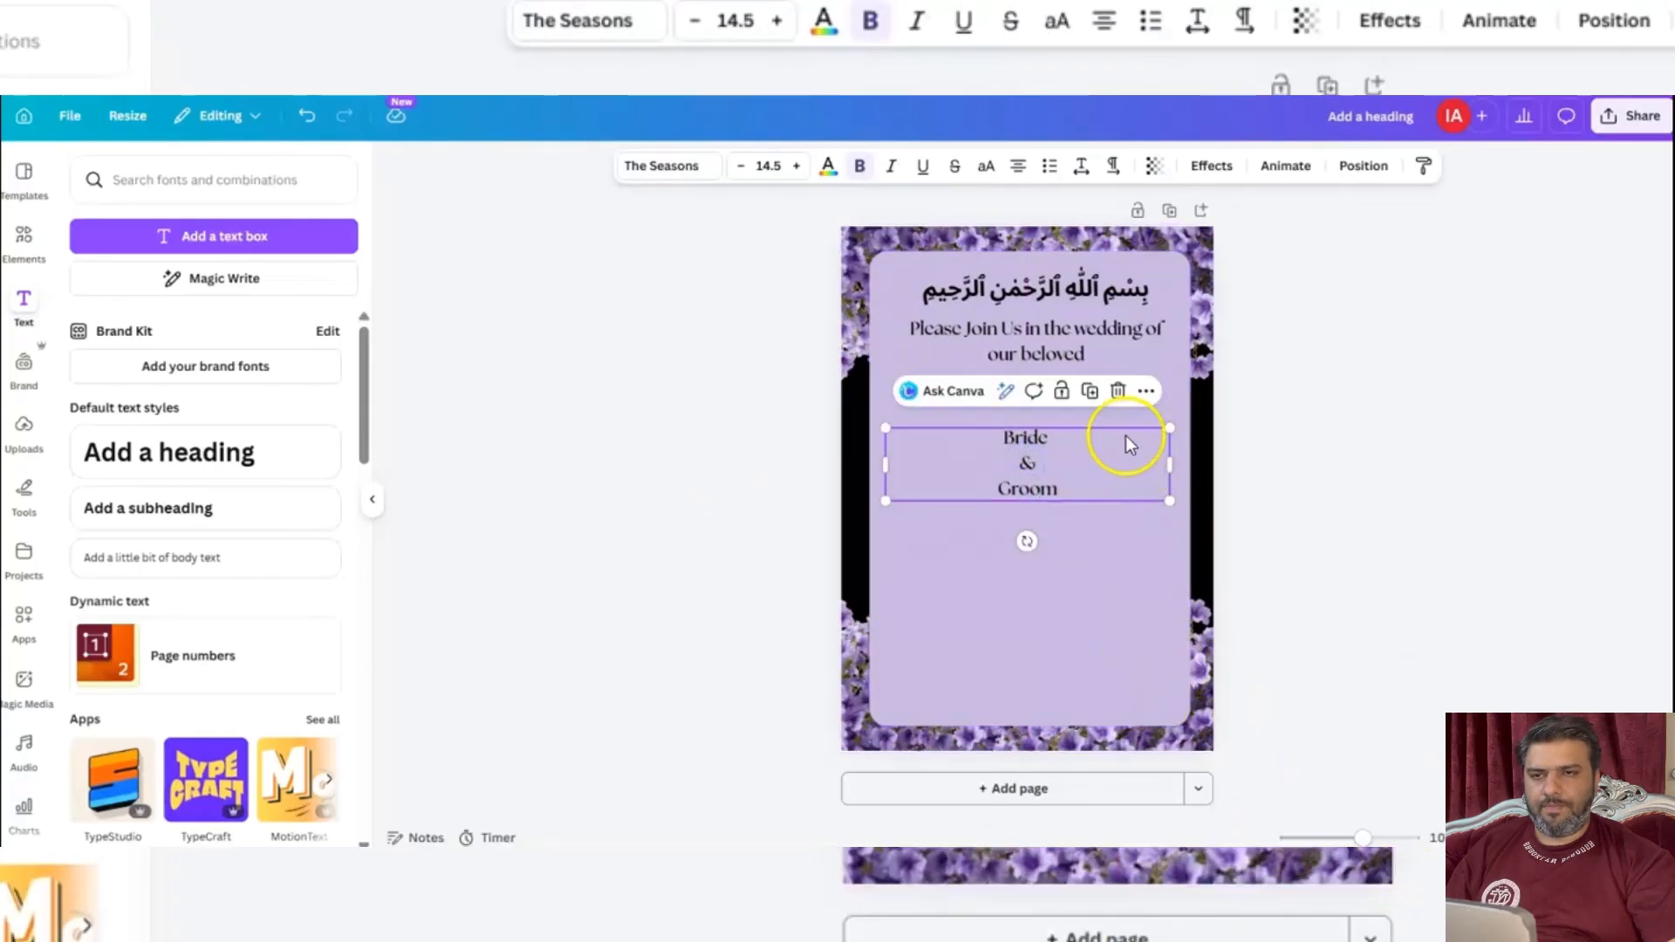
pyautogui.click(403, 543)
# Duplicate the Bride & Groom text and place the copy directly below the original.
pyautogui.click(1007, 458)
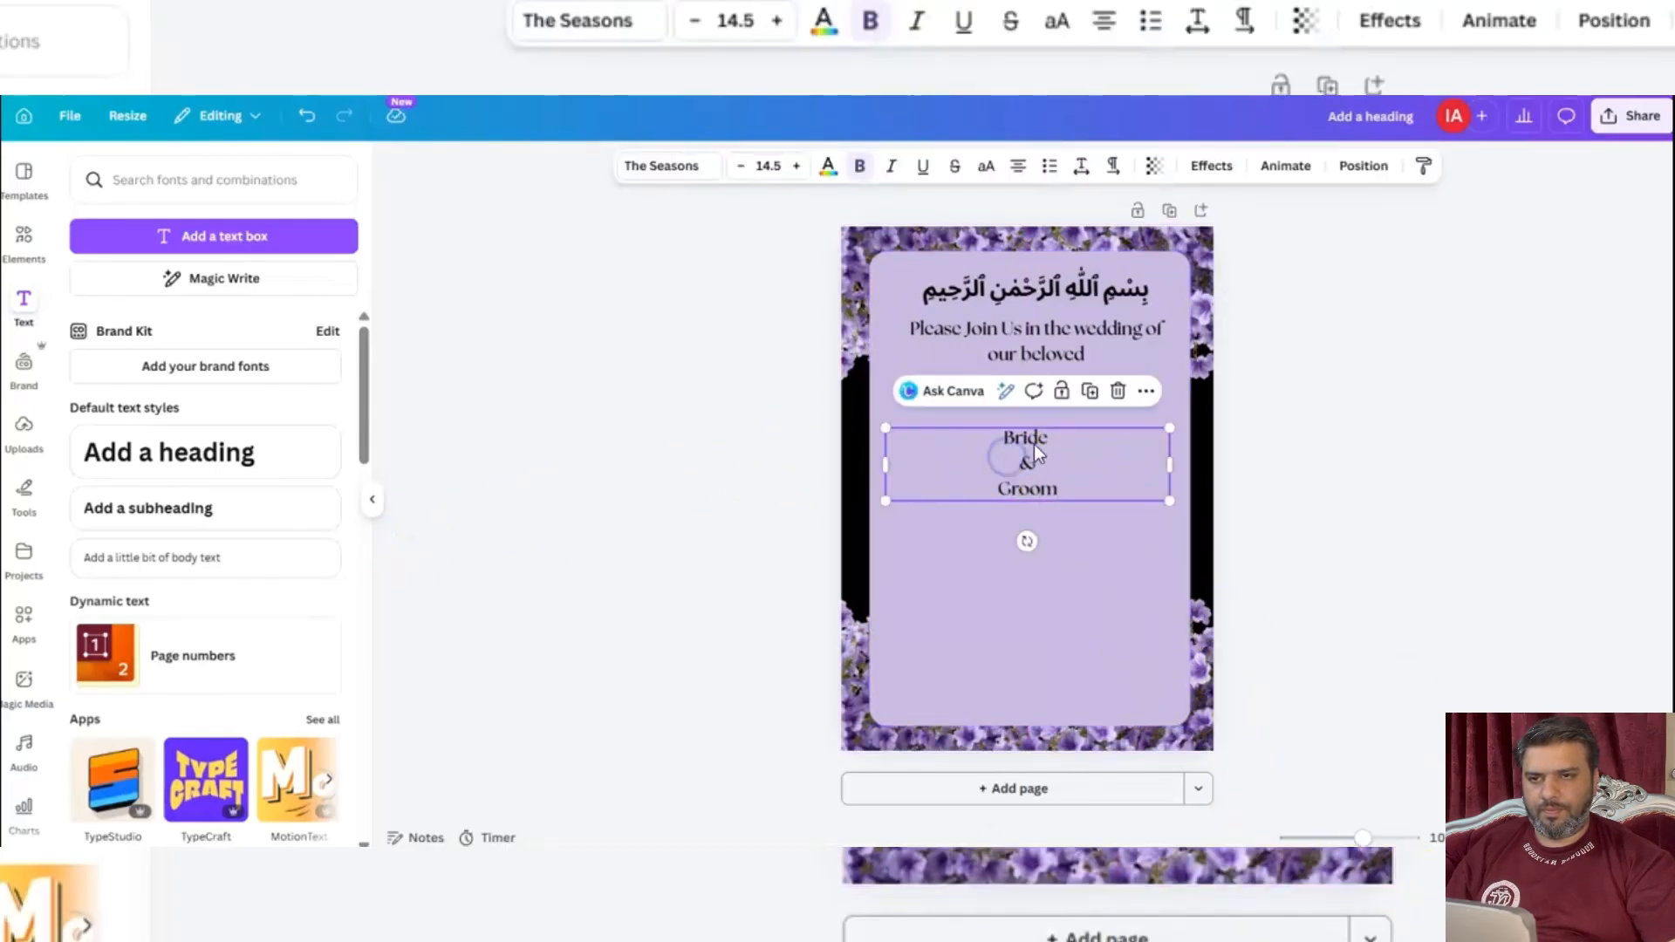
pyautogui.click(1089, 393)
pyautogui.moveTo(1033, 488); pyautogui.dragTo(1026, 553)
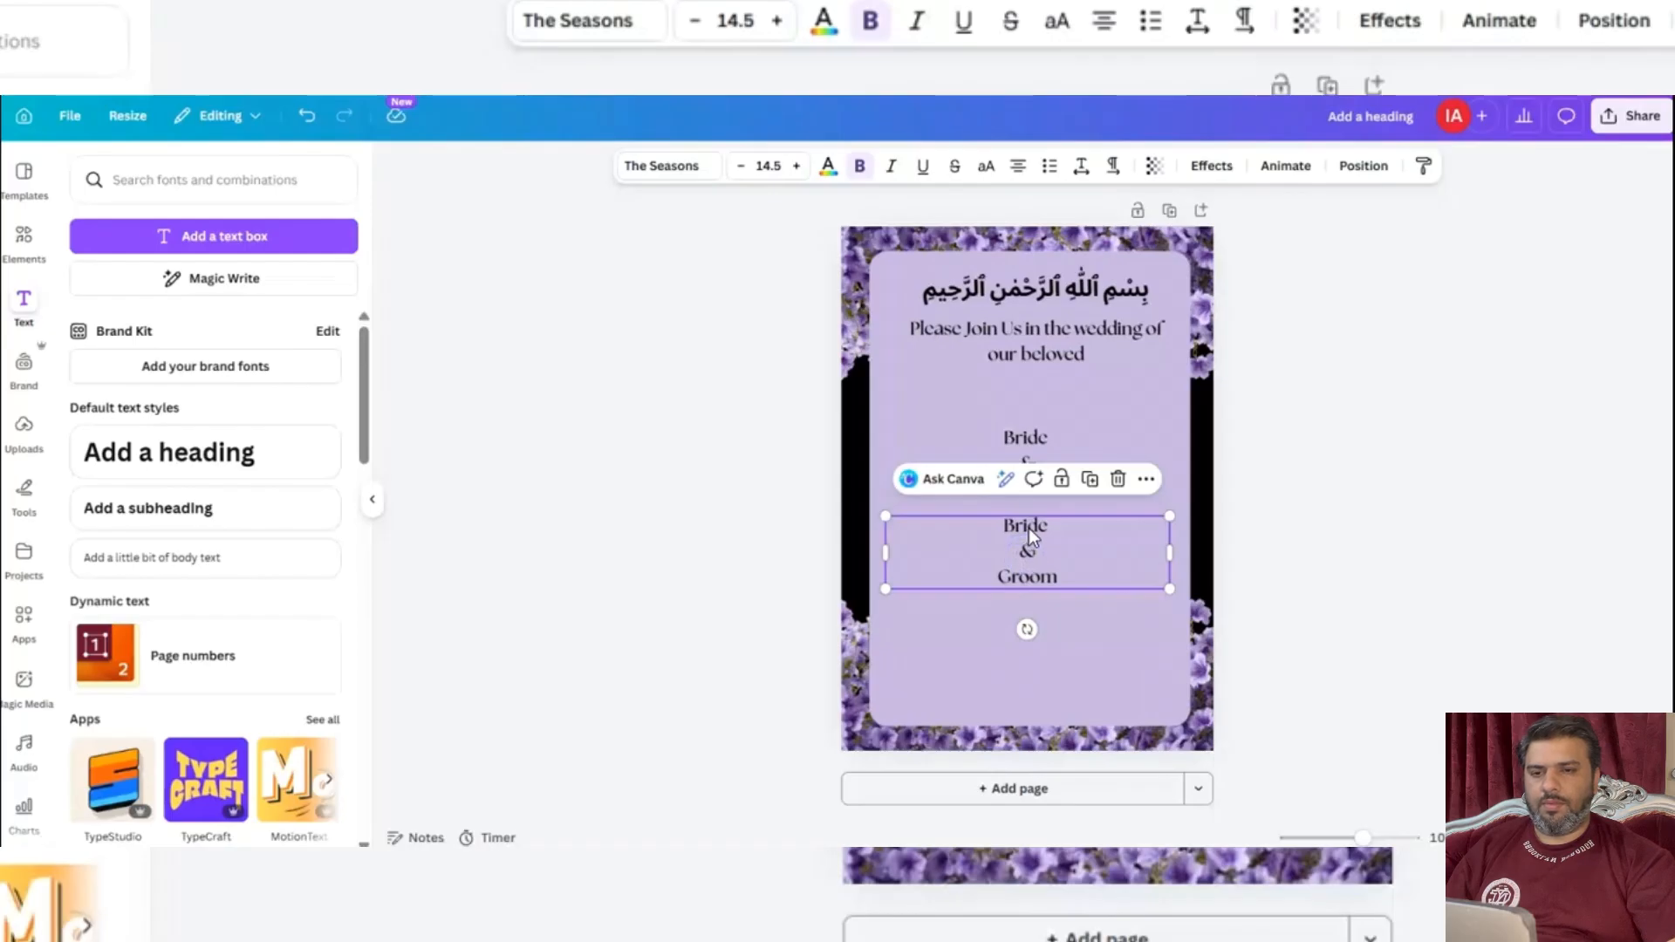
# Replace the three lines of the lower text copy with the wedding date "April", "23" and "2026".
pyautogui.doubleClick(1029, 527)
pyautogui.click(1029, 527)
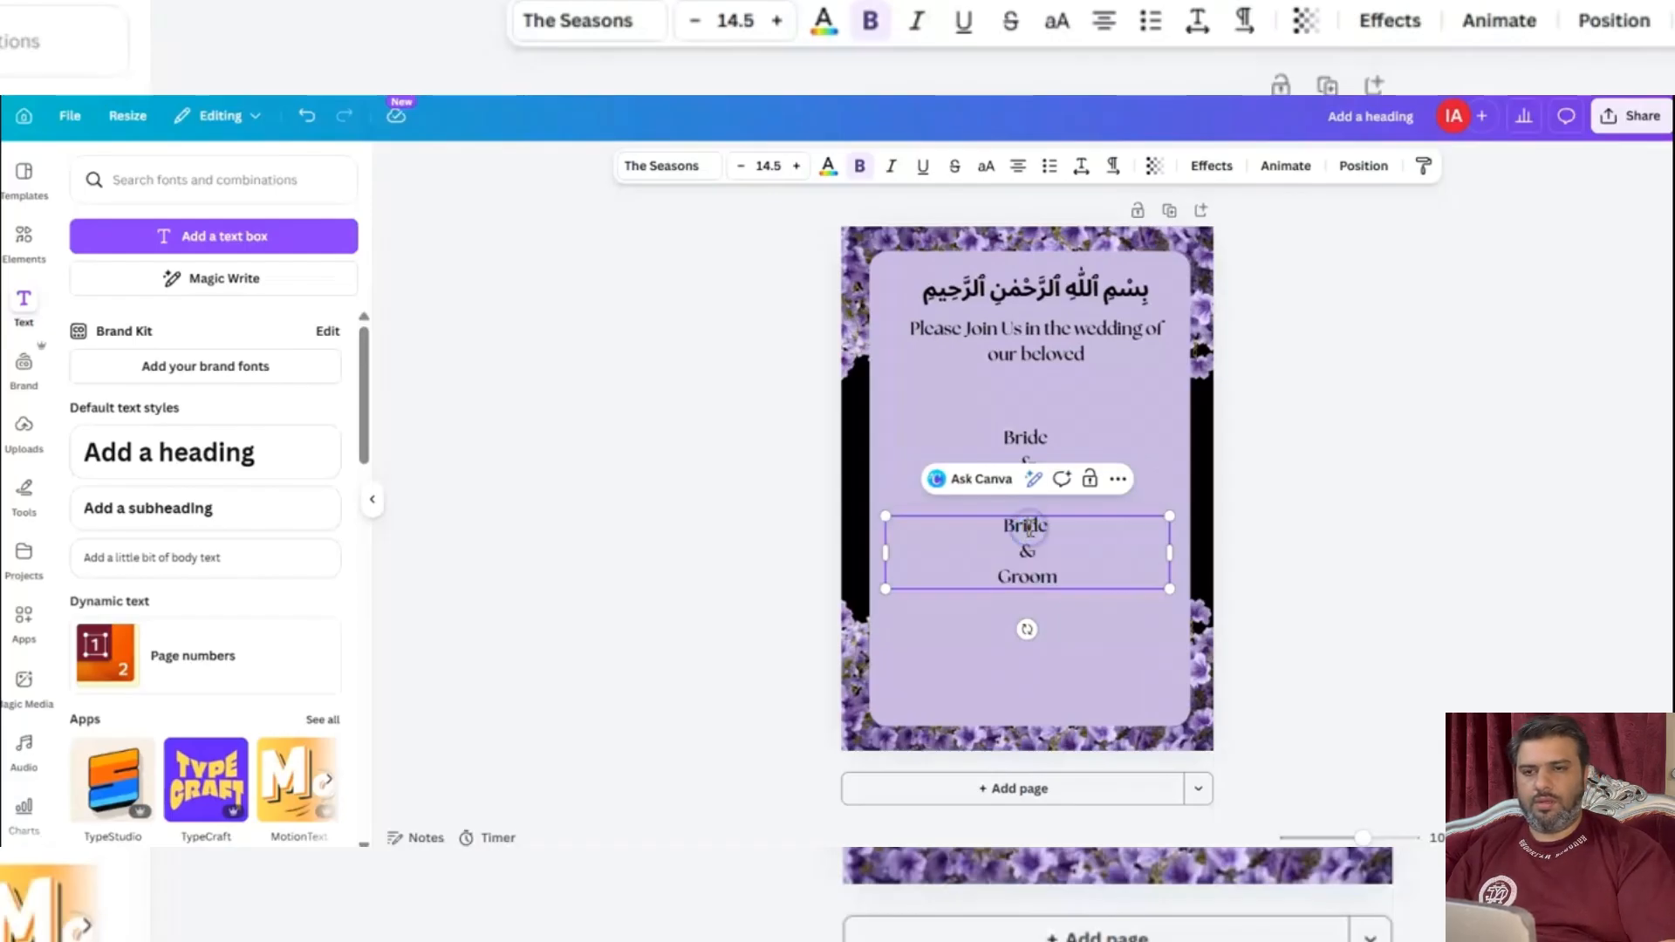
pyautogui.moveTo(1051, 526); pyautogui.dragTo(1003, 519)
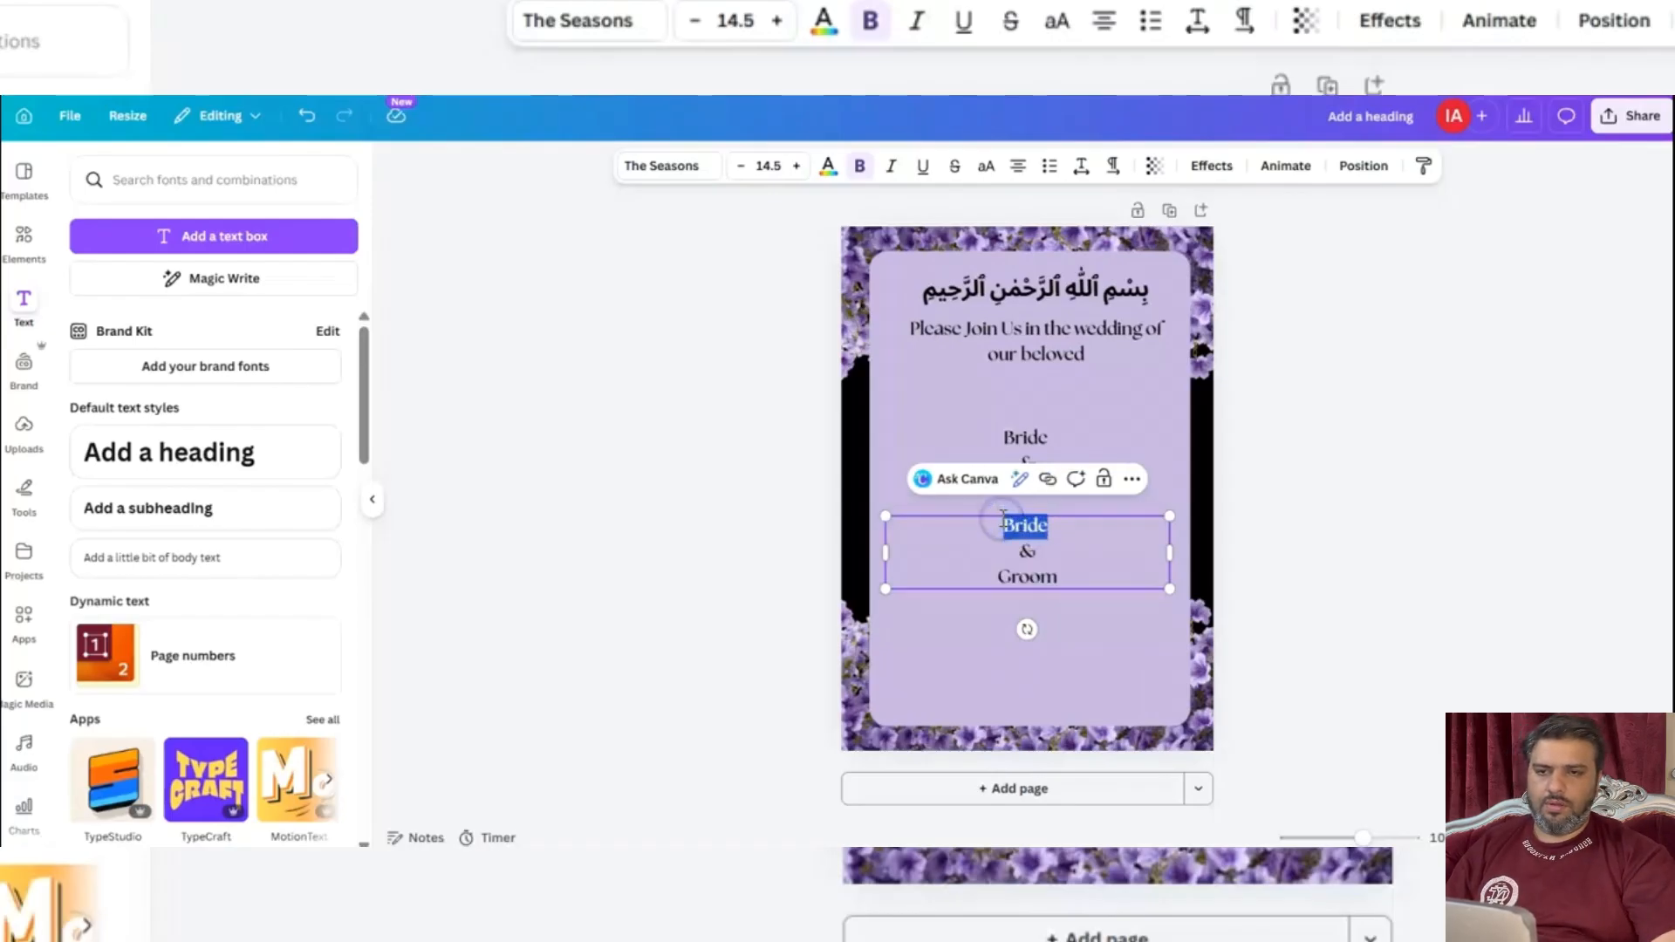
pyautogui.write('April')
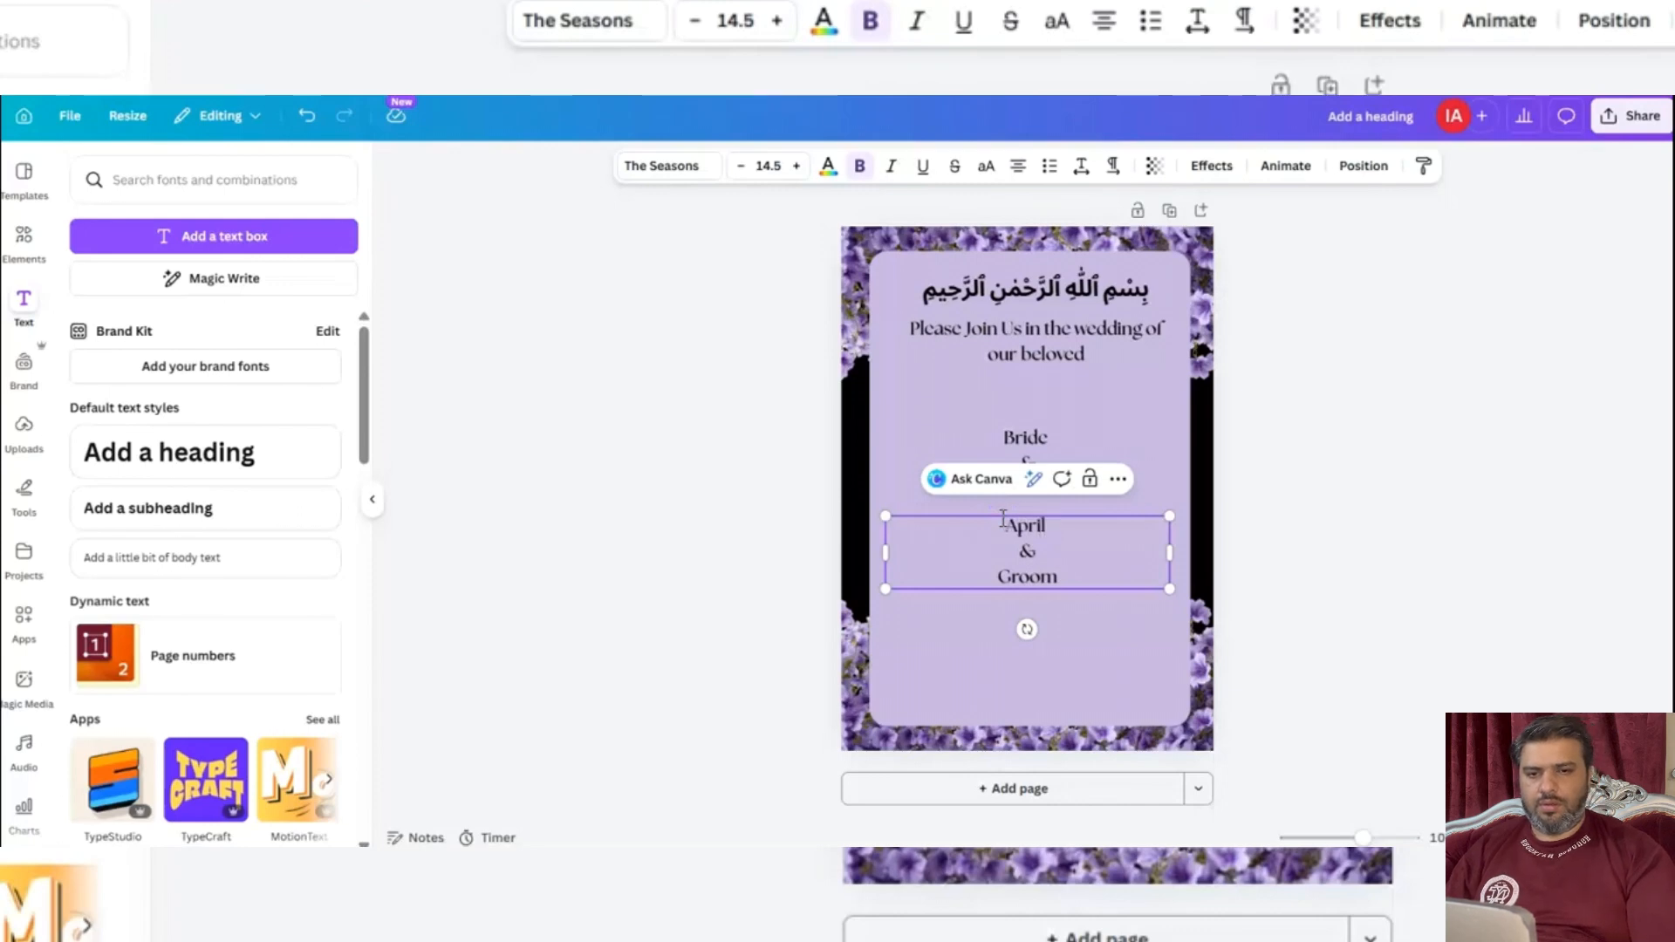
pyautogui.moveTo(1031, 553); pyautogui.dragTo(1014, 553)
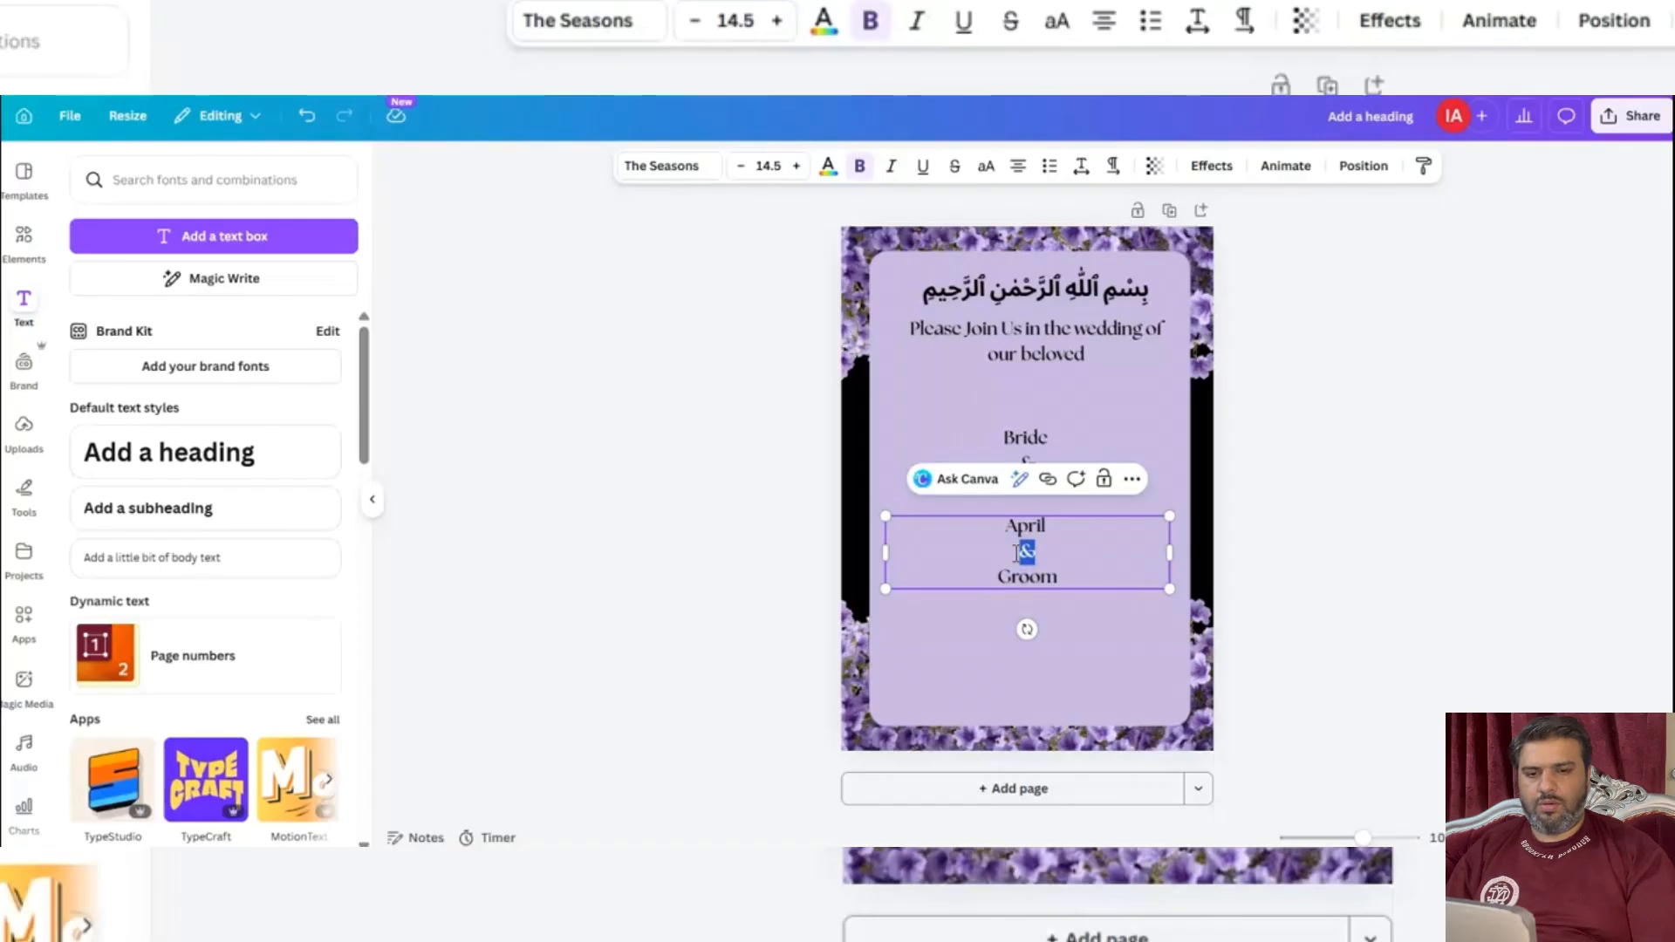
pyautogui.write('23')
pyautogui.moveTo(1052, 569); pyautogui.dragTo(998, 579)
pyautogui.write('2026')
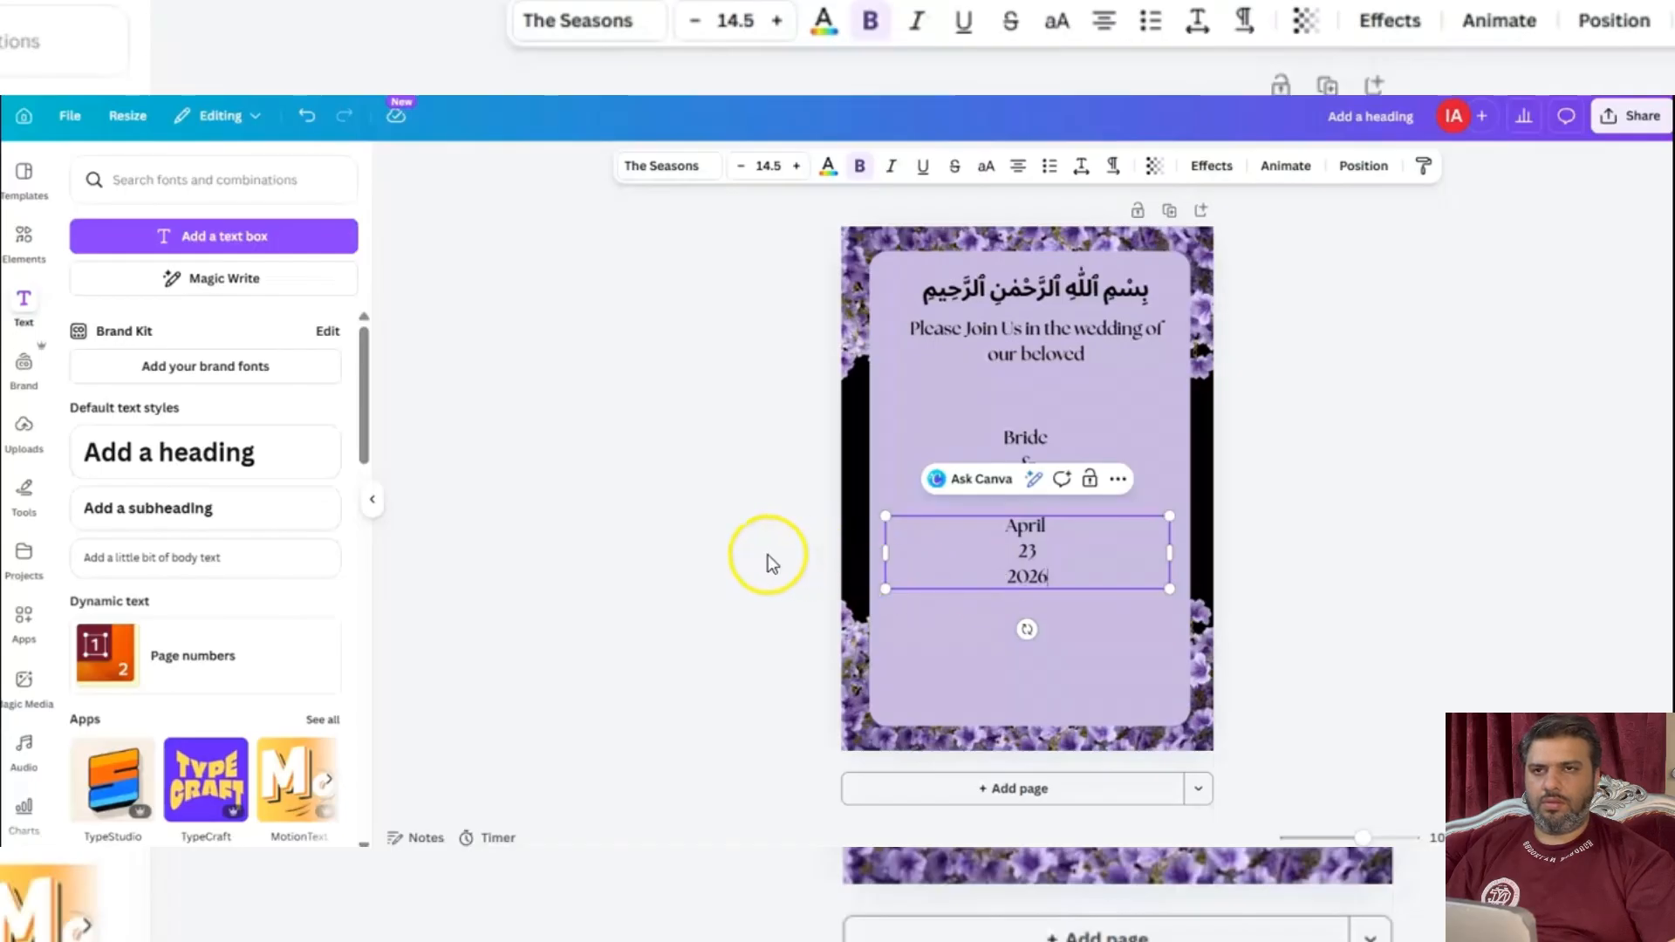
# Narrow the date text box to fit its three lines and centre it below the Bride & Groom text.
pyautogui.click(733, 550)
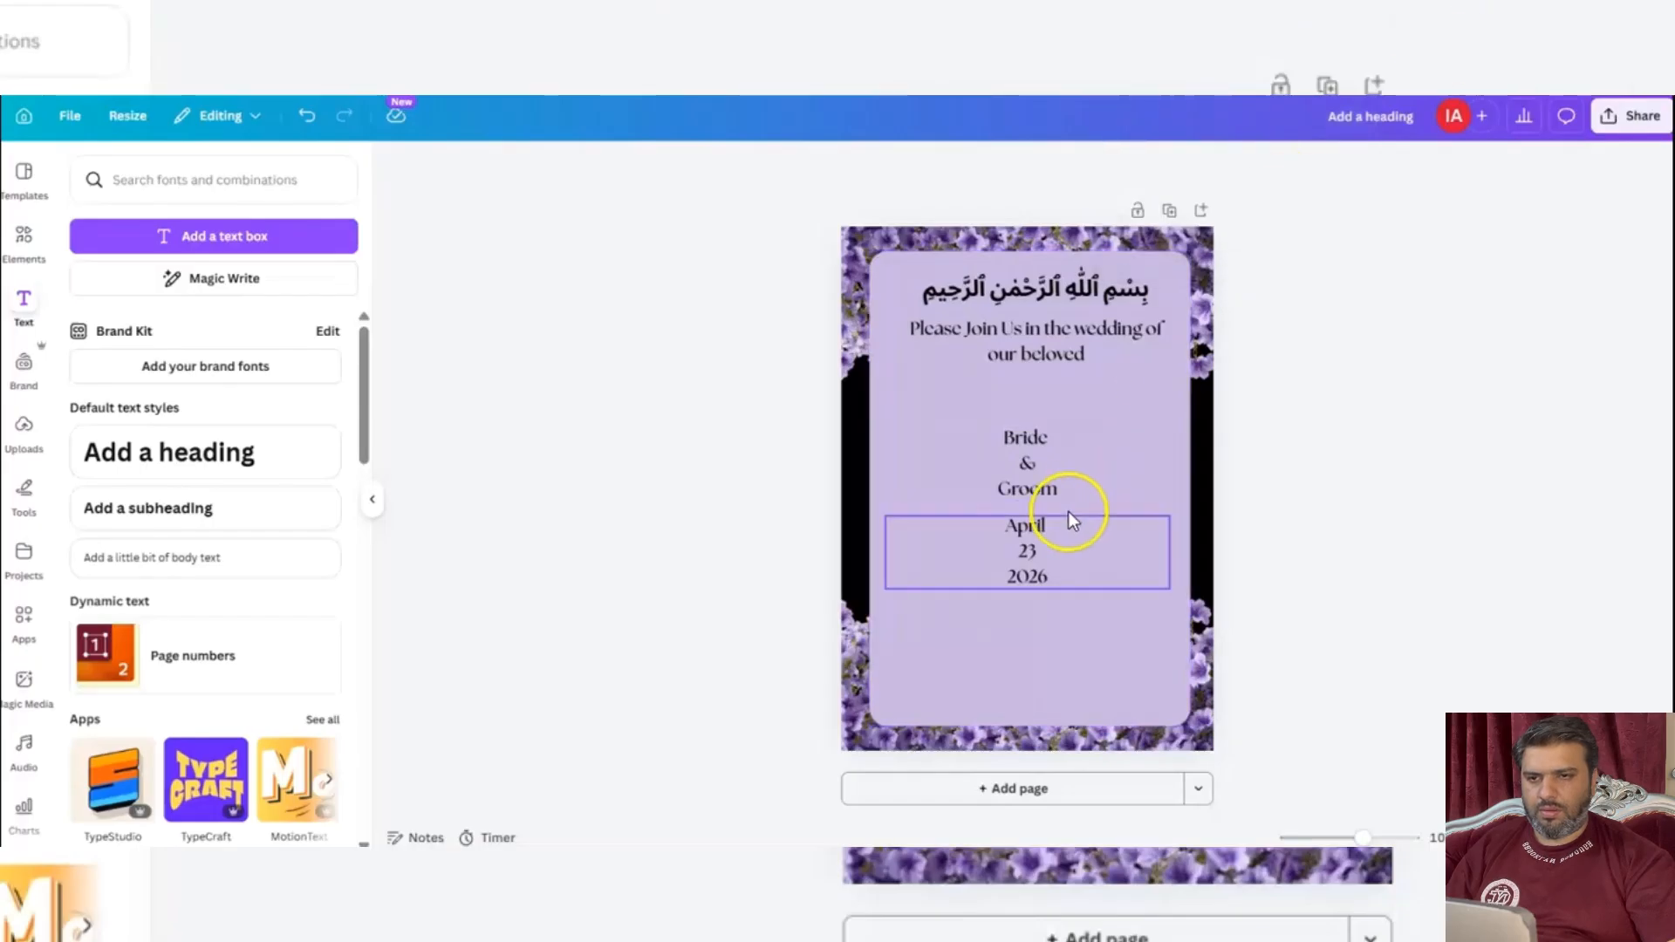
pyautogui.click(1024, 546)
pyautogui.click(1029, 554)
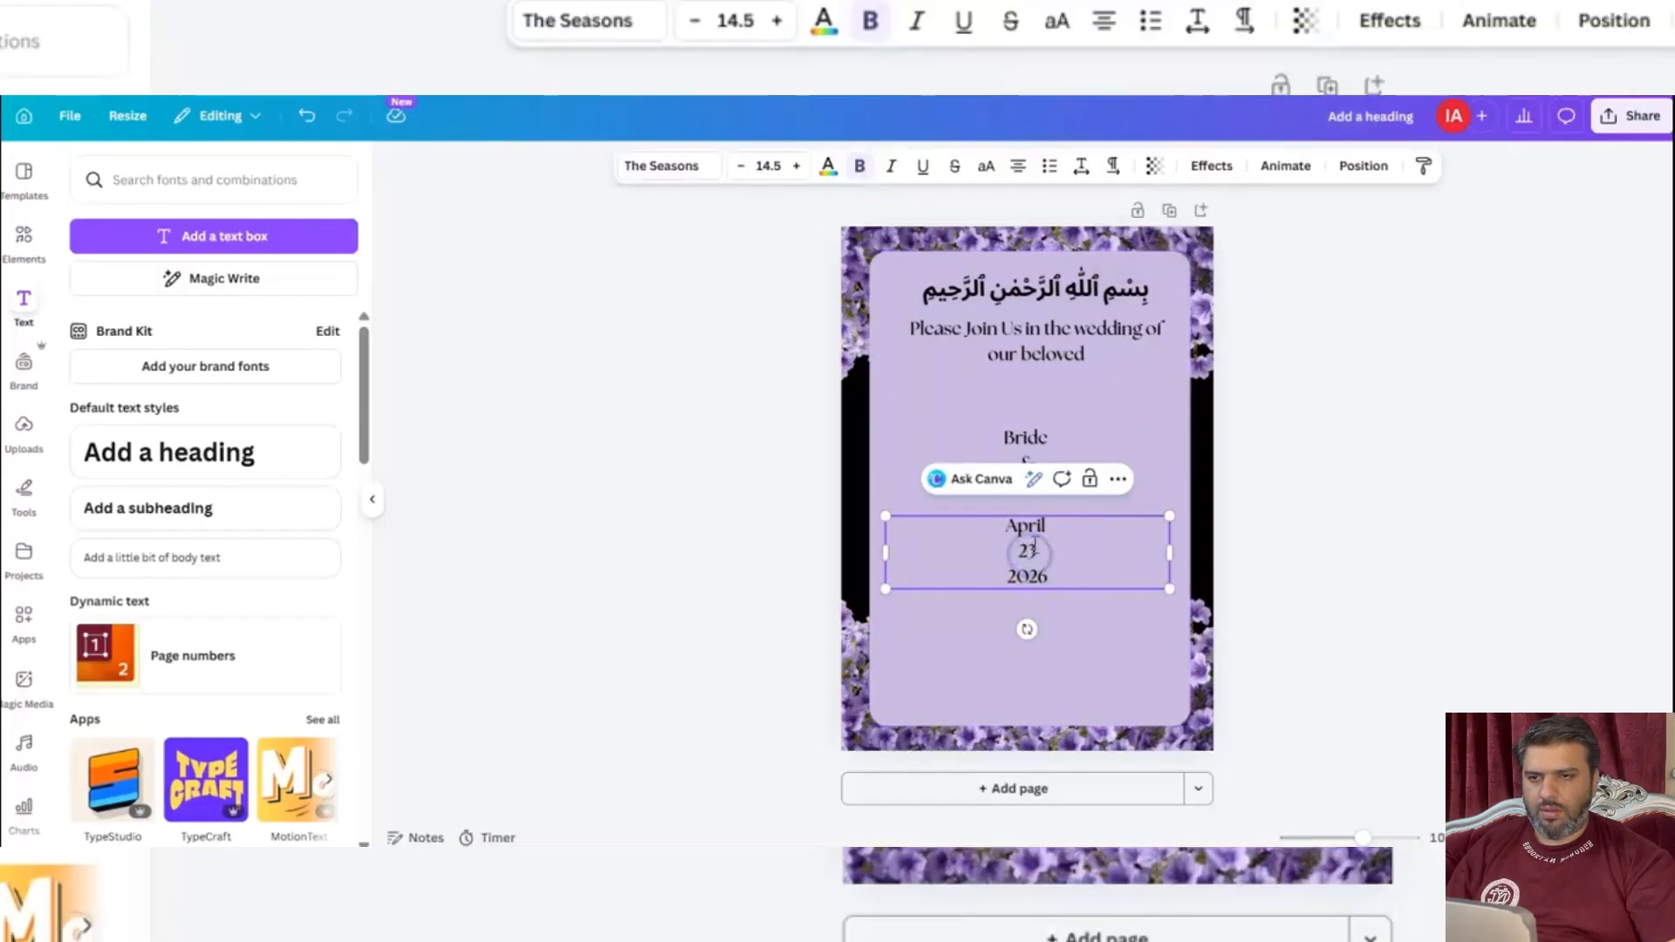
pyautogui.moveTo(1170, 552)
pyautogui.mouseDown()
pyautogui.moveTo(1065, 551)
pyautogui.moveTo(1153, 553)
pyautogui.mouseUp()
pyautogui.moveTo(887, 553); pyautogui.dragTo(1036, 553)
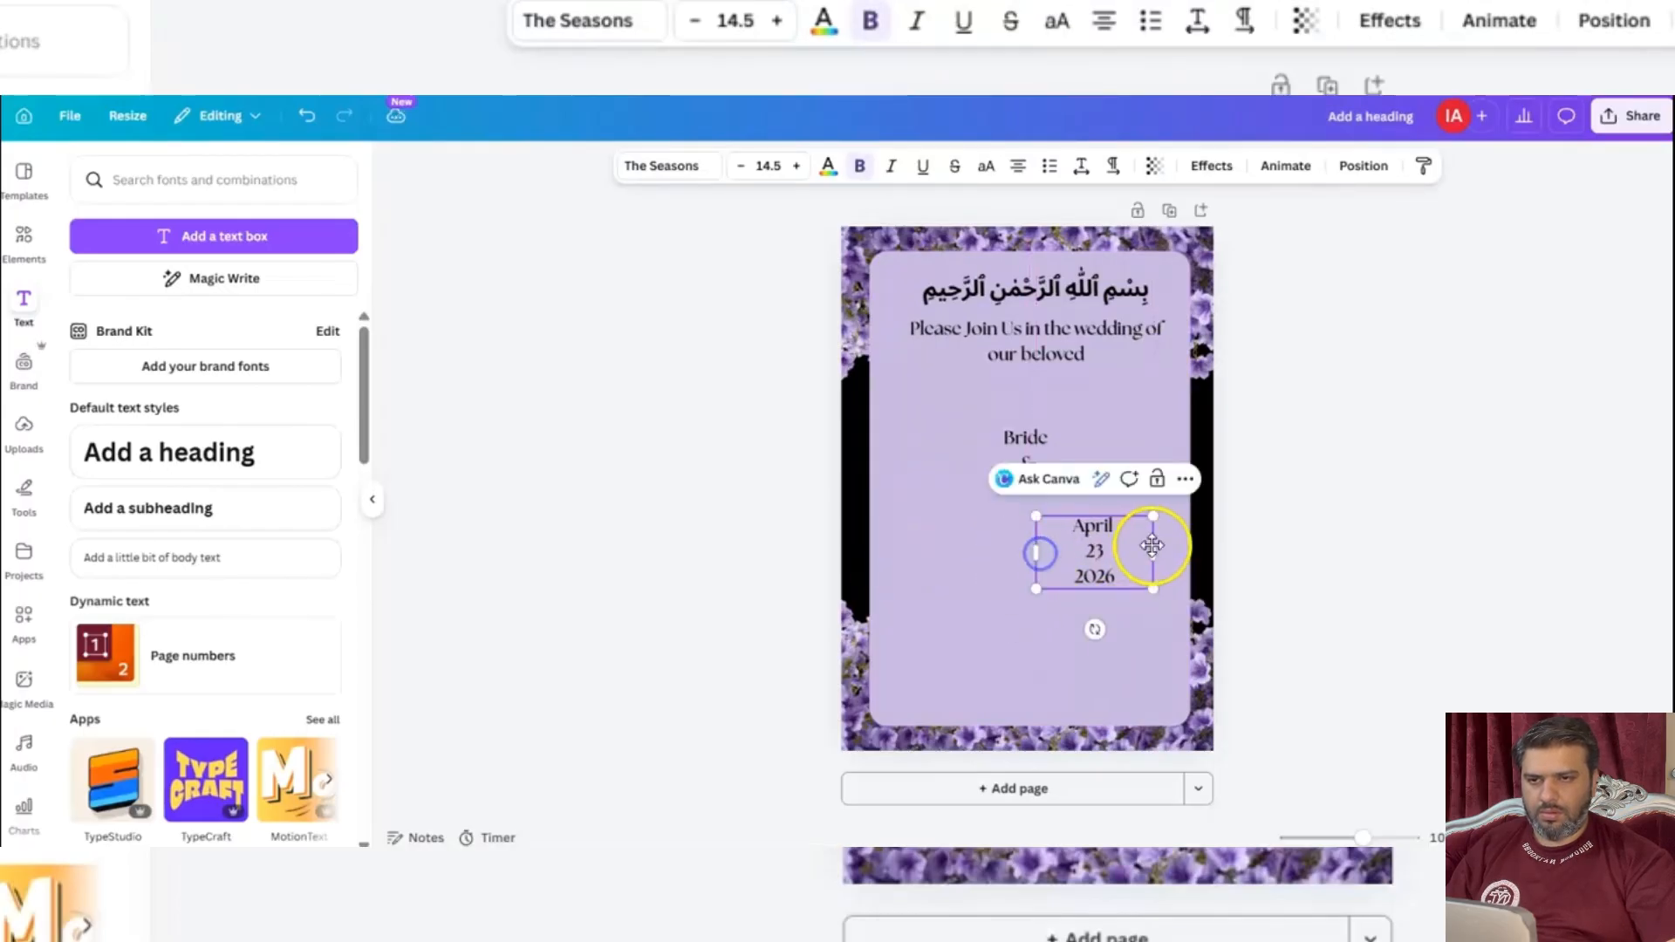
pyautogui.moveTo(1156, 547); pyautogui.dragTo(1030, 553)
pyautogui.click(736, 558)
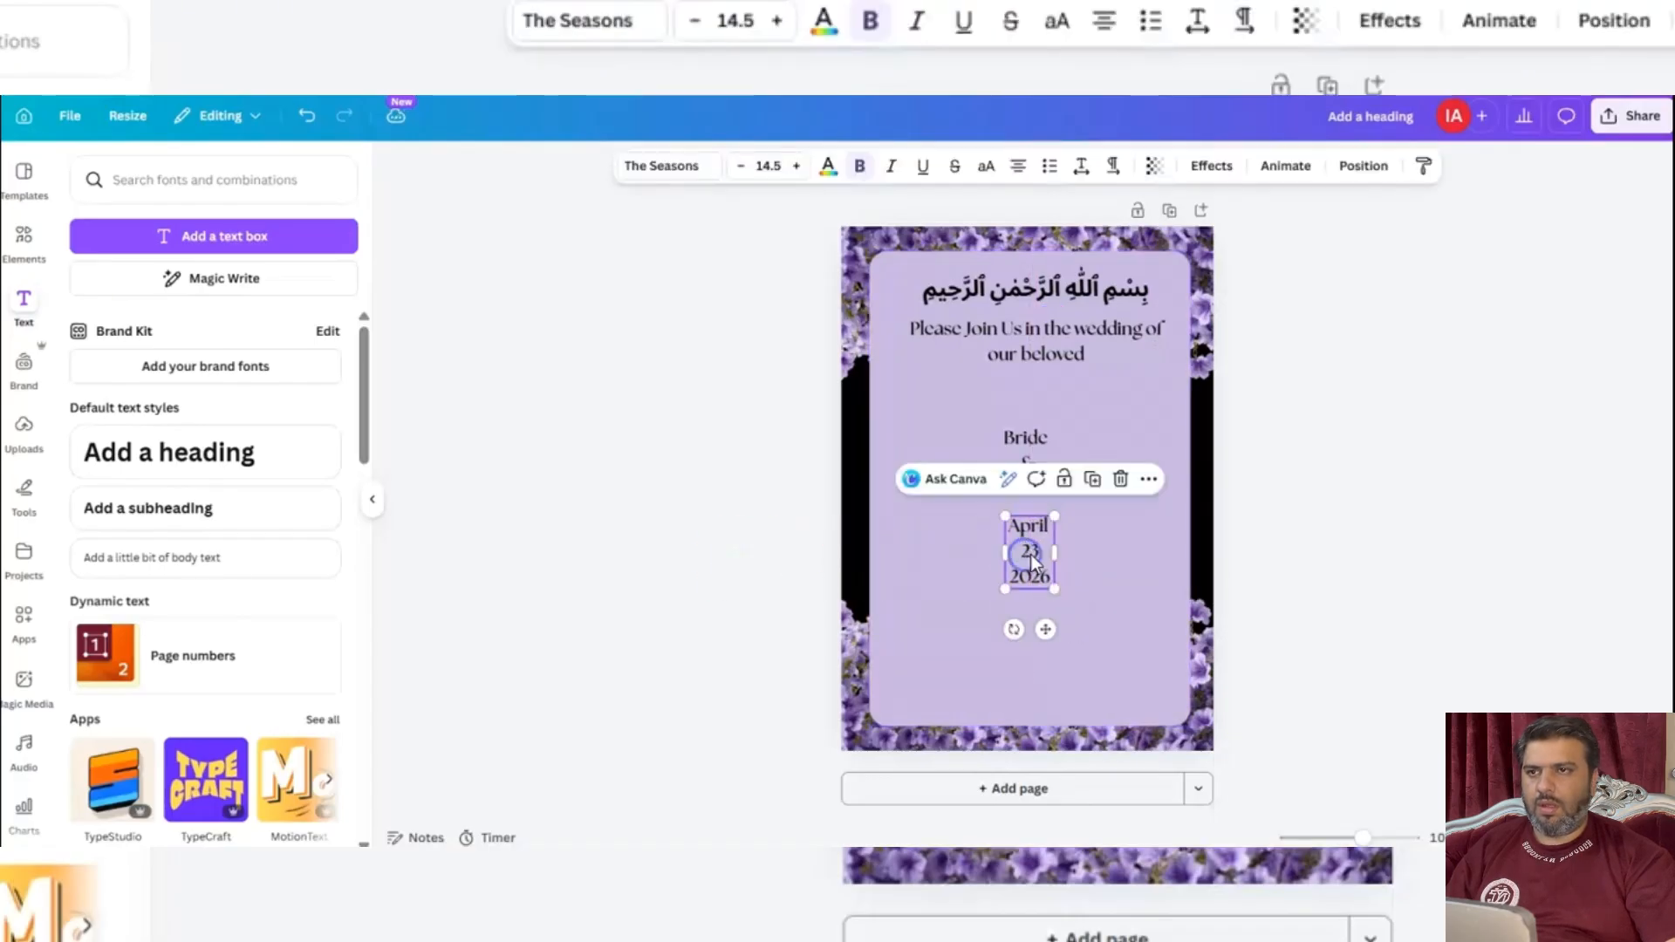
# Enlarge only the day number "23" in the date text to font size 39.5.
pyautogui.click(1049, 554)
pyautogui.doubleClick(1041, 547)
pyautogui.click(789, 170)
pyautogui.click(788, 170)
pyautogui.click(788, 170)
pyautogui.click(789, 171)
pyautogui.click(788, 171)
pyautogui.click(789, 172)
pyautogui.click(789, 173)
pyautogui.click(790, 173)
pyautogui.click(788, 172)
pyautogui.click(789, 172)
pyautogui.click(789, 172)
pyautogui.click(788, 172)
pyautogui.click(788, 171)
pyautogui.click(788, 172)
pyautogui.click(788, 171)
pyautogui.click(788, 172)
pyautogui.click(789, 172)
pyautogui.click(788, 172)
pyautogui.click(789, 171)
pyautogui.click(788, 171)
pyautogui.click(789, 172)
pyautogui.click(788, 172)
pyautogui.click(788, 171)
pyautogui.click(788, 172)
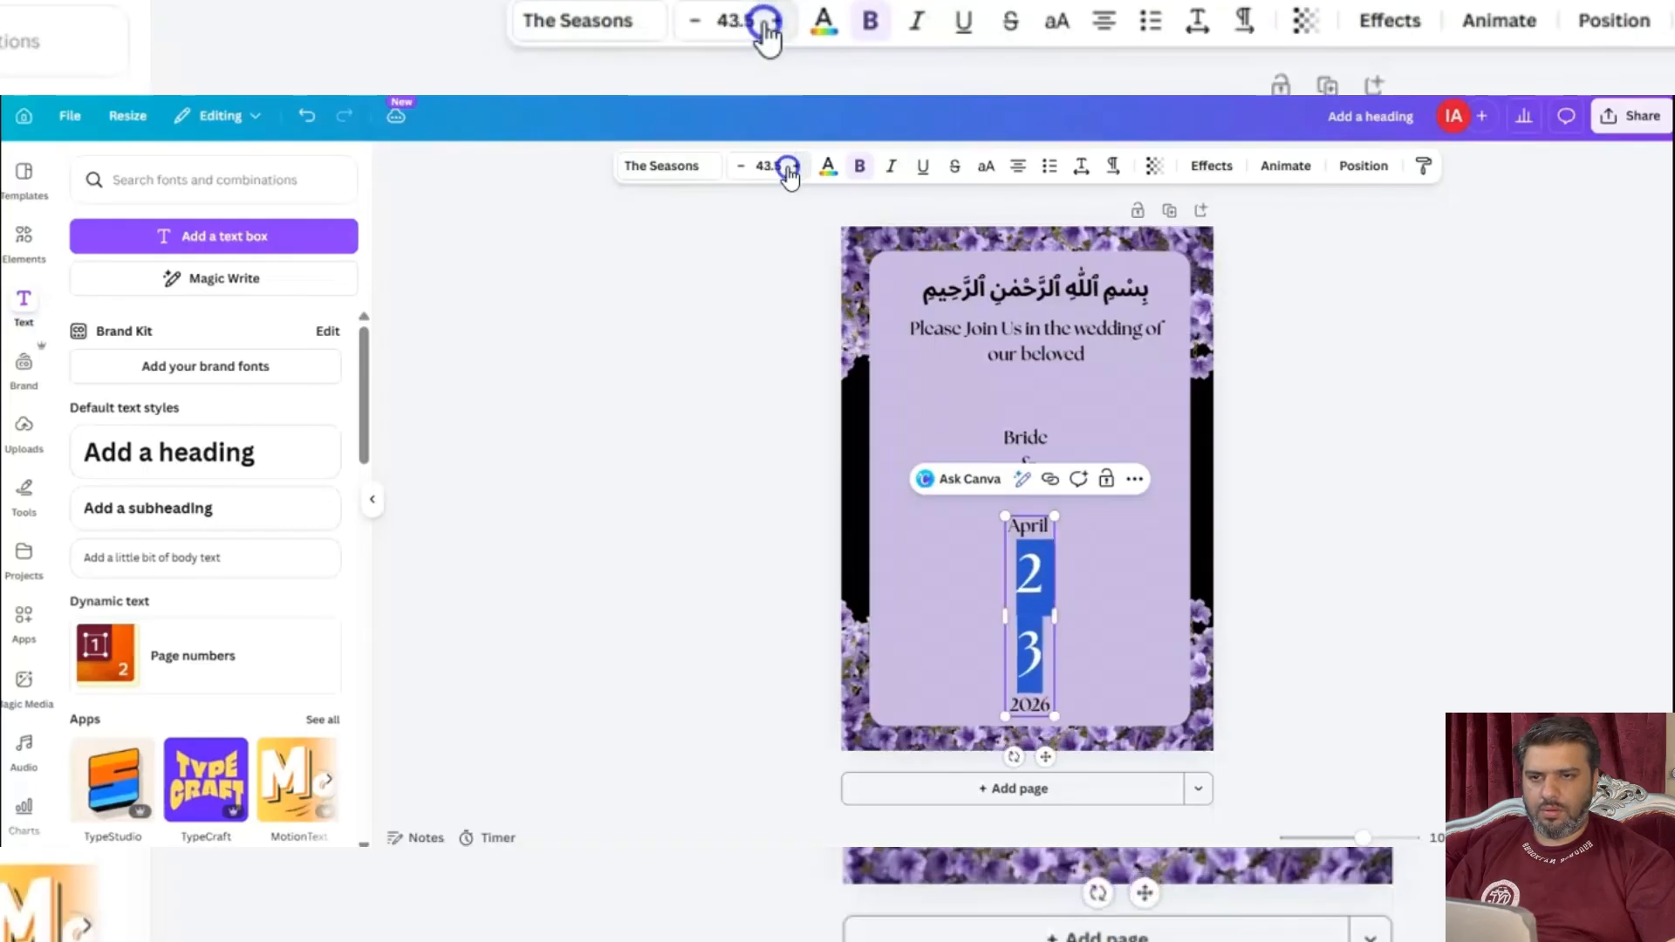
pyautogui.click(742, 167)
pyautogui.click(742, 167)
pyautogui.click(743, 169)
pyautogui.click(743, 168)
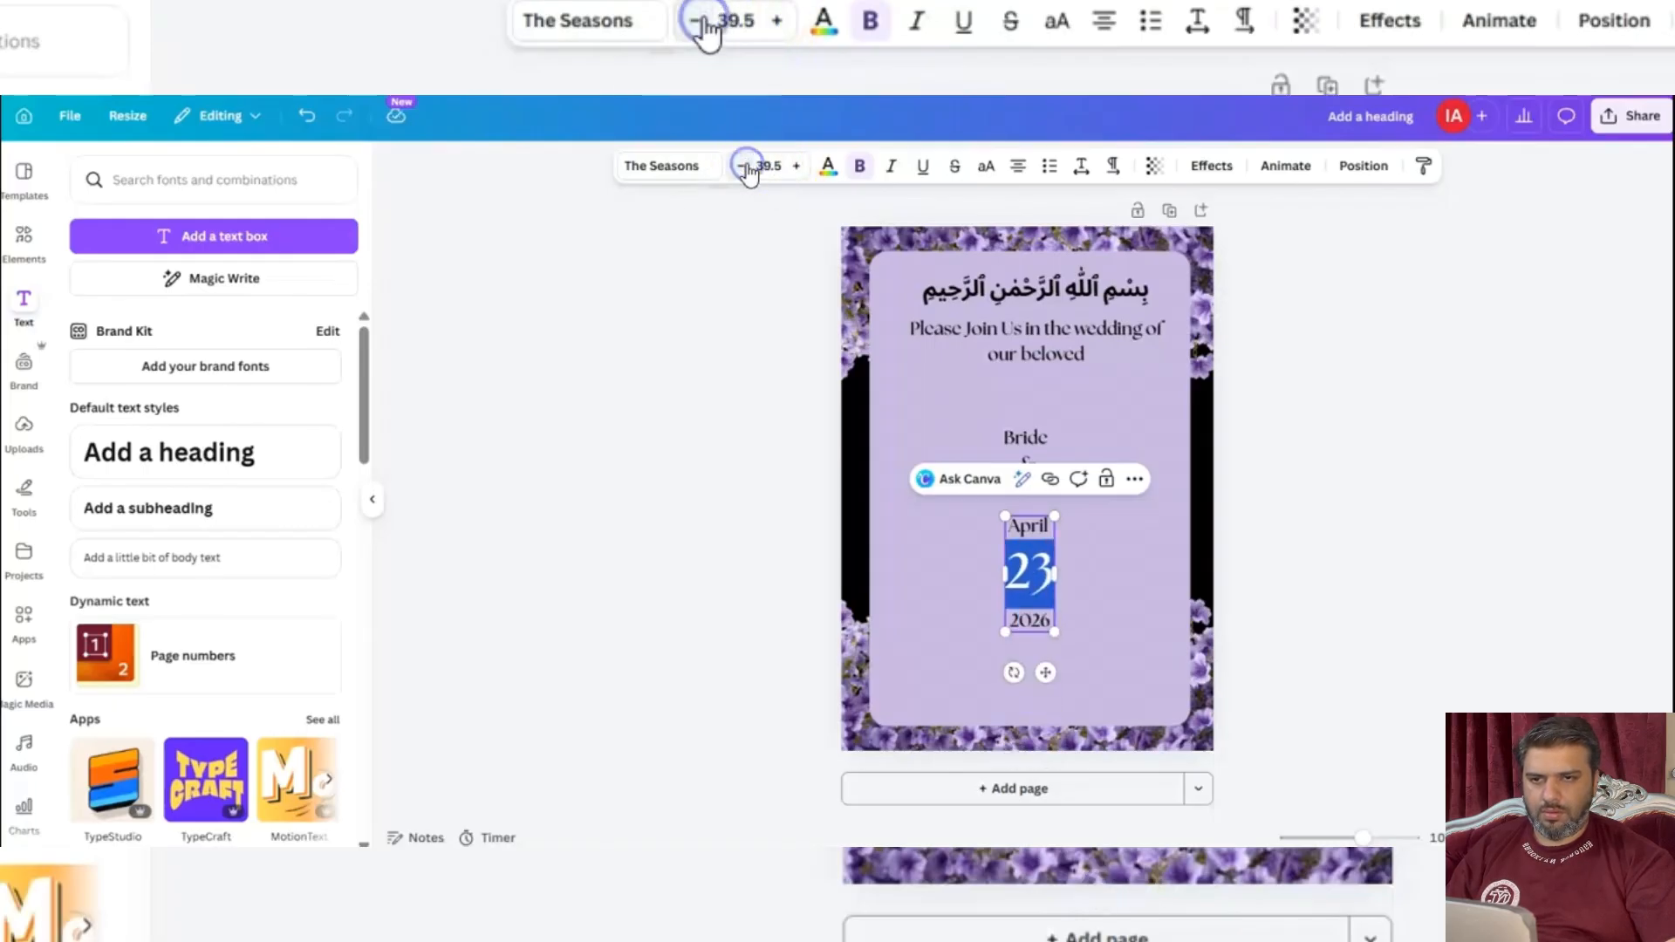
pyautogui.click(542, 349)
# Move the date text up slightly and raise the Bride & Groom text to leave a gap between them.
pyautogui.moveTo(1029, 572); pyautogui.dragTo(1036, 562)
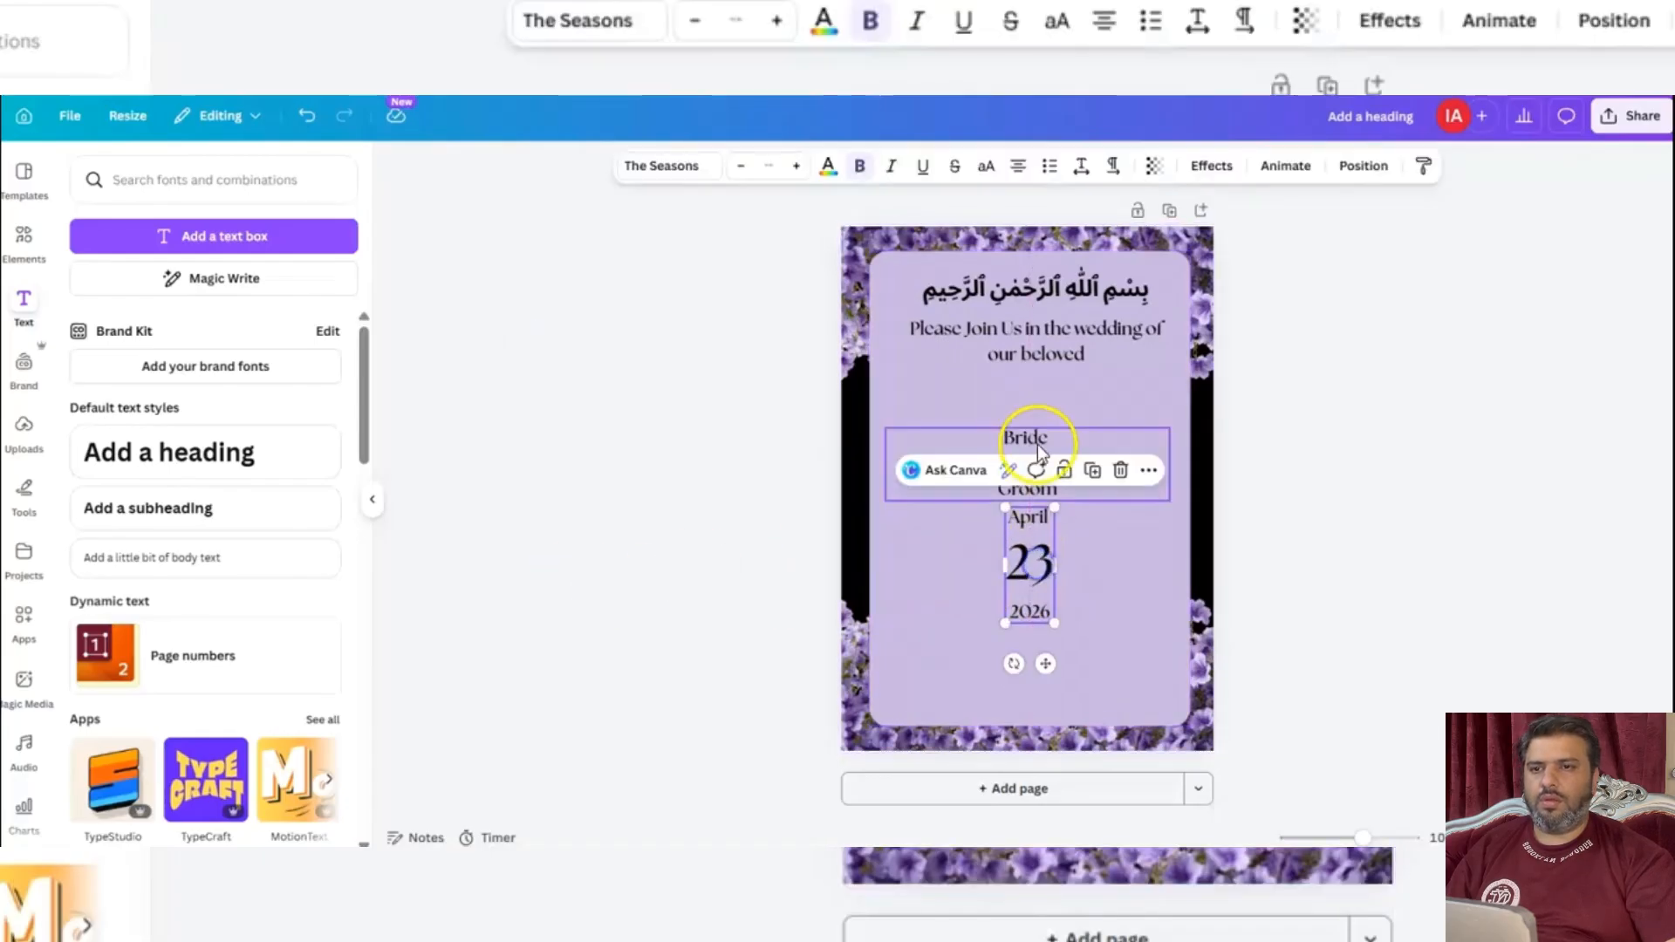
pyautogui.moveTo(1027, 440); pyautogui.dragTo(1028, 417)
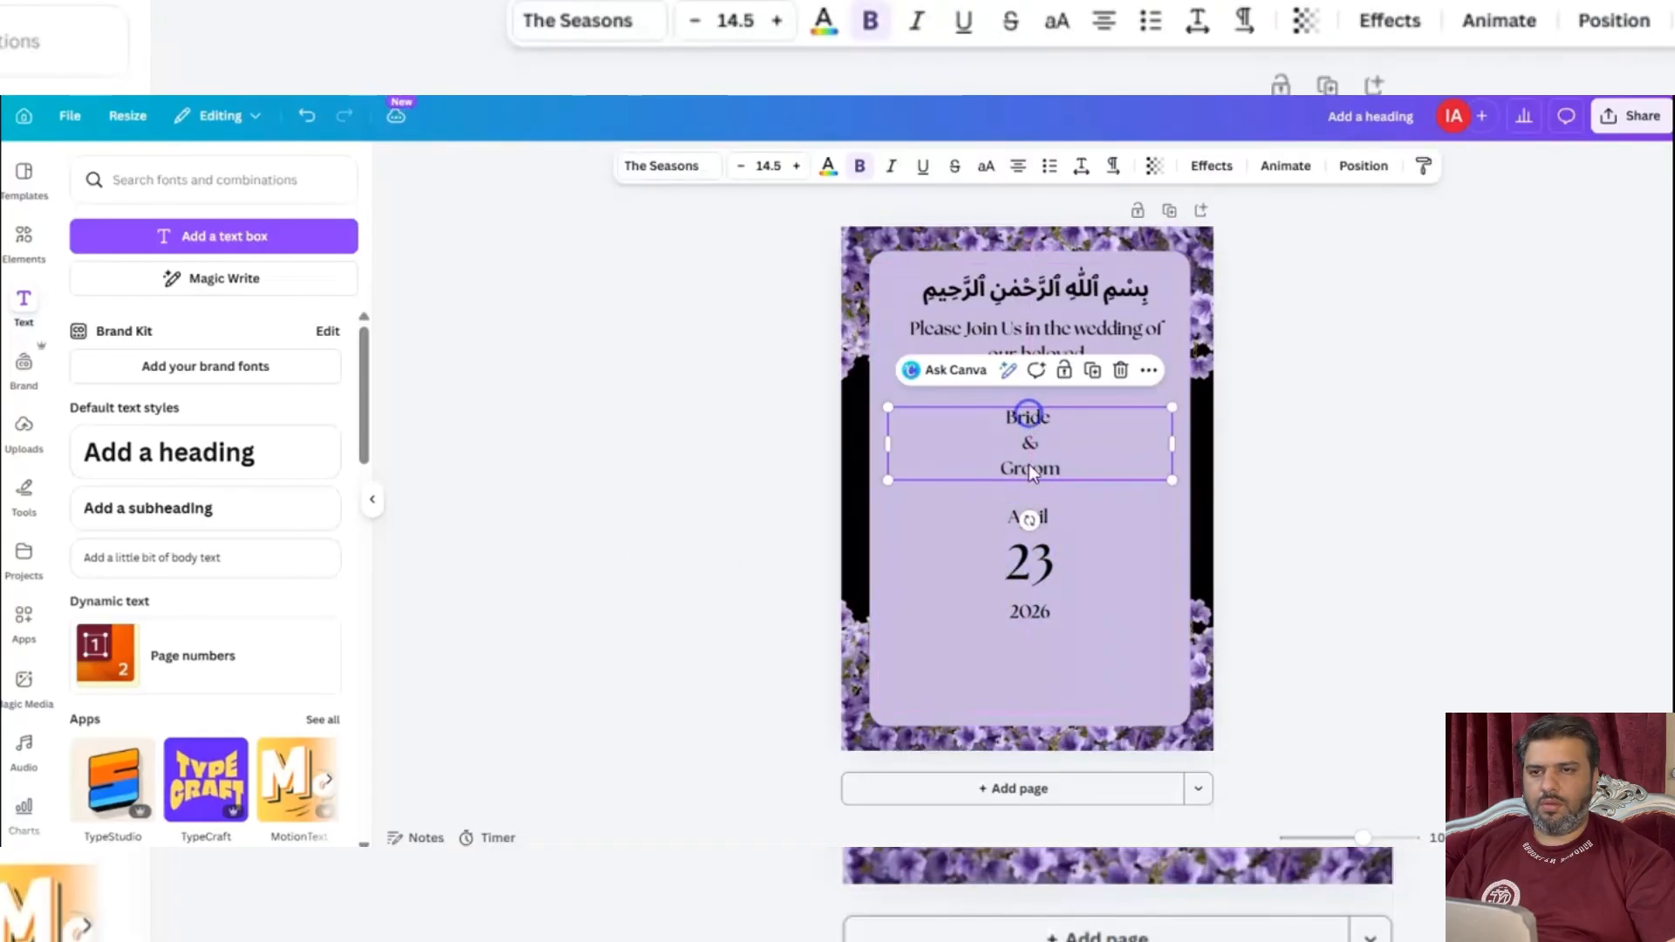
pyautogui.click(962, 537)
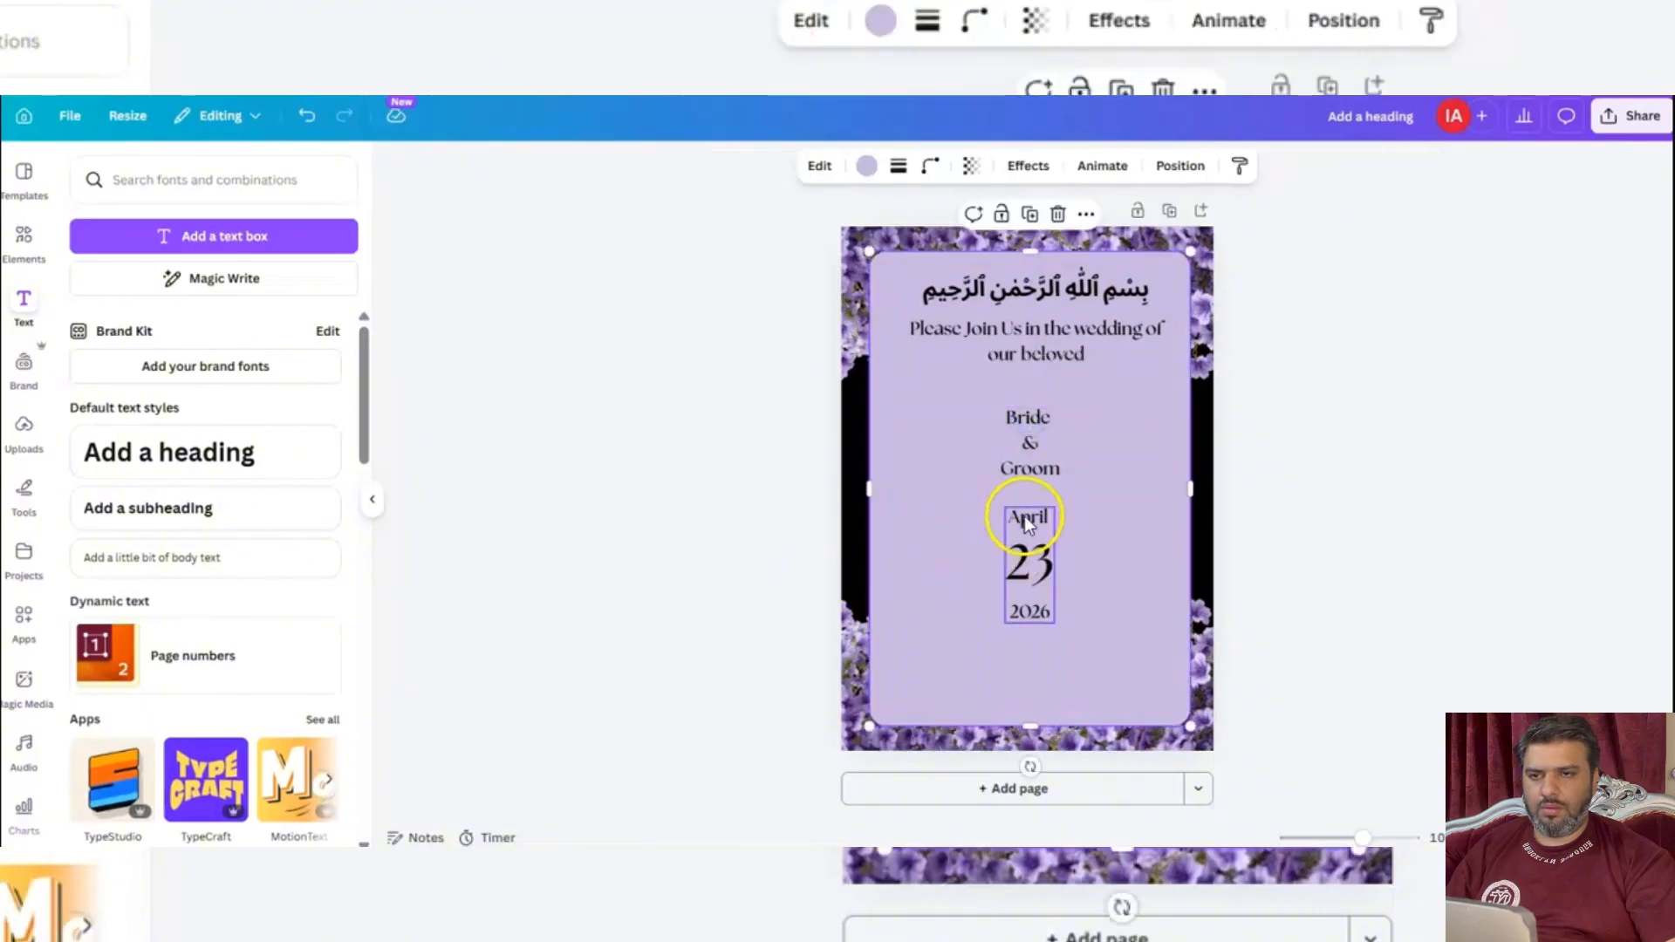
pyautogui.click(1024, 515)
# Duplicate the Bride & Groom text, place the copy left of the "23" and replace its wording with "Thursday".
pyautogui.click(1029, 405)
pyautogui.click(1092, 369)
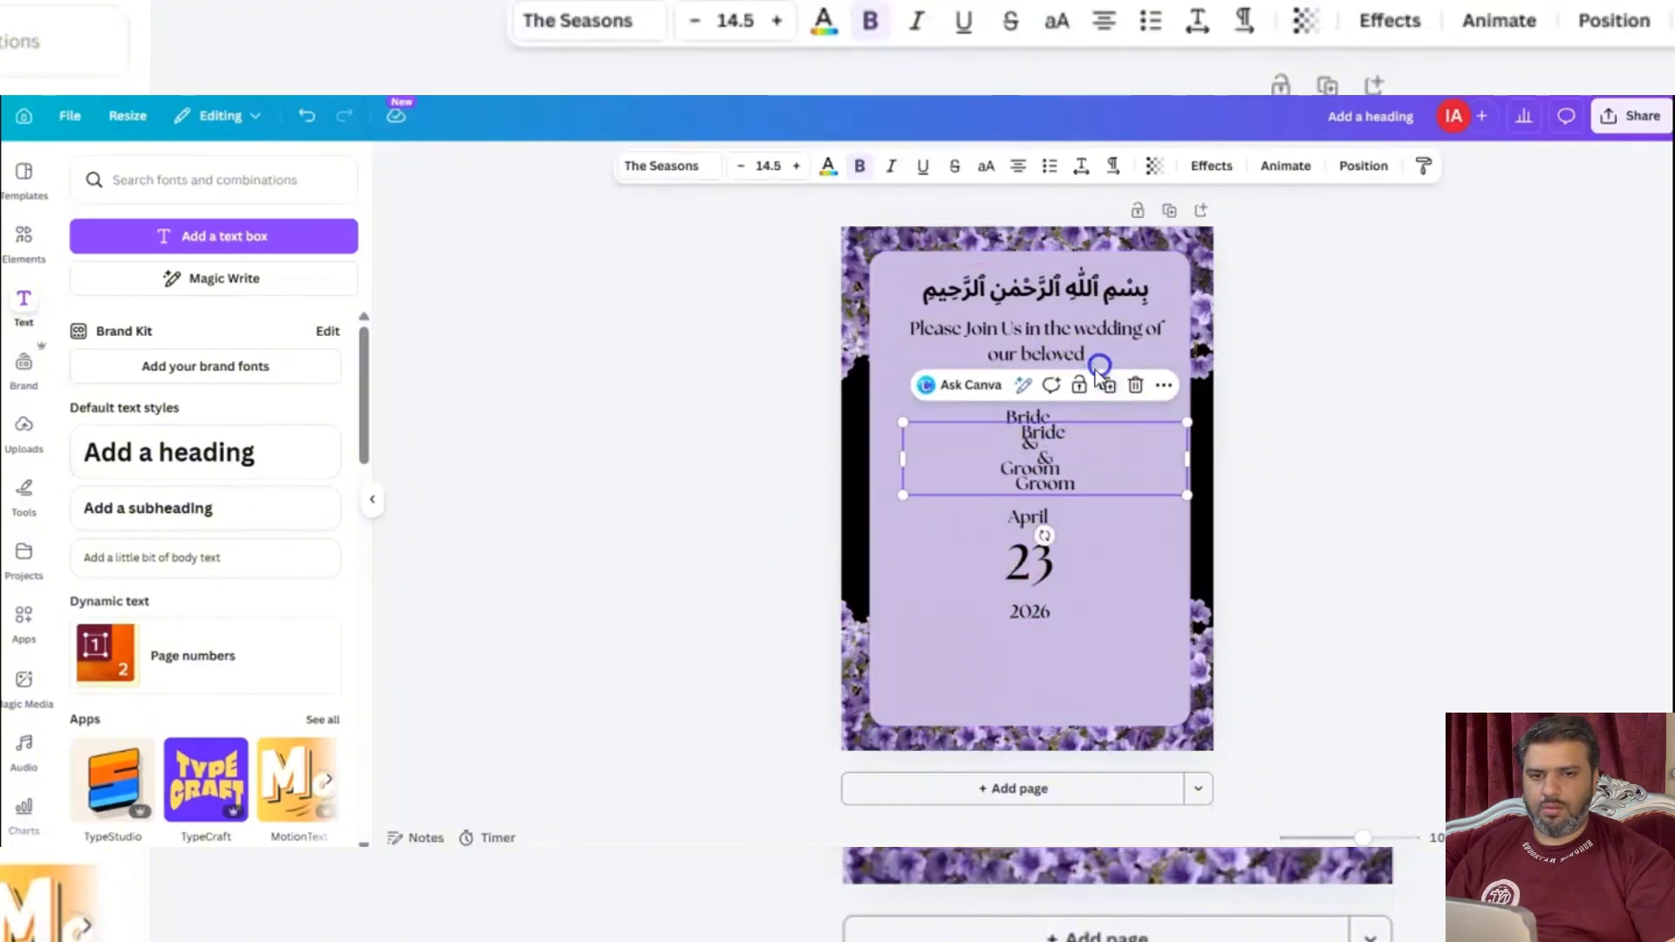
pyautogui.moveTo(1036, 443); pyautogui.dragTo(943, 572)
pyautogui.doubleClick(942, 572)
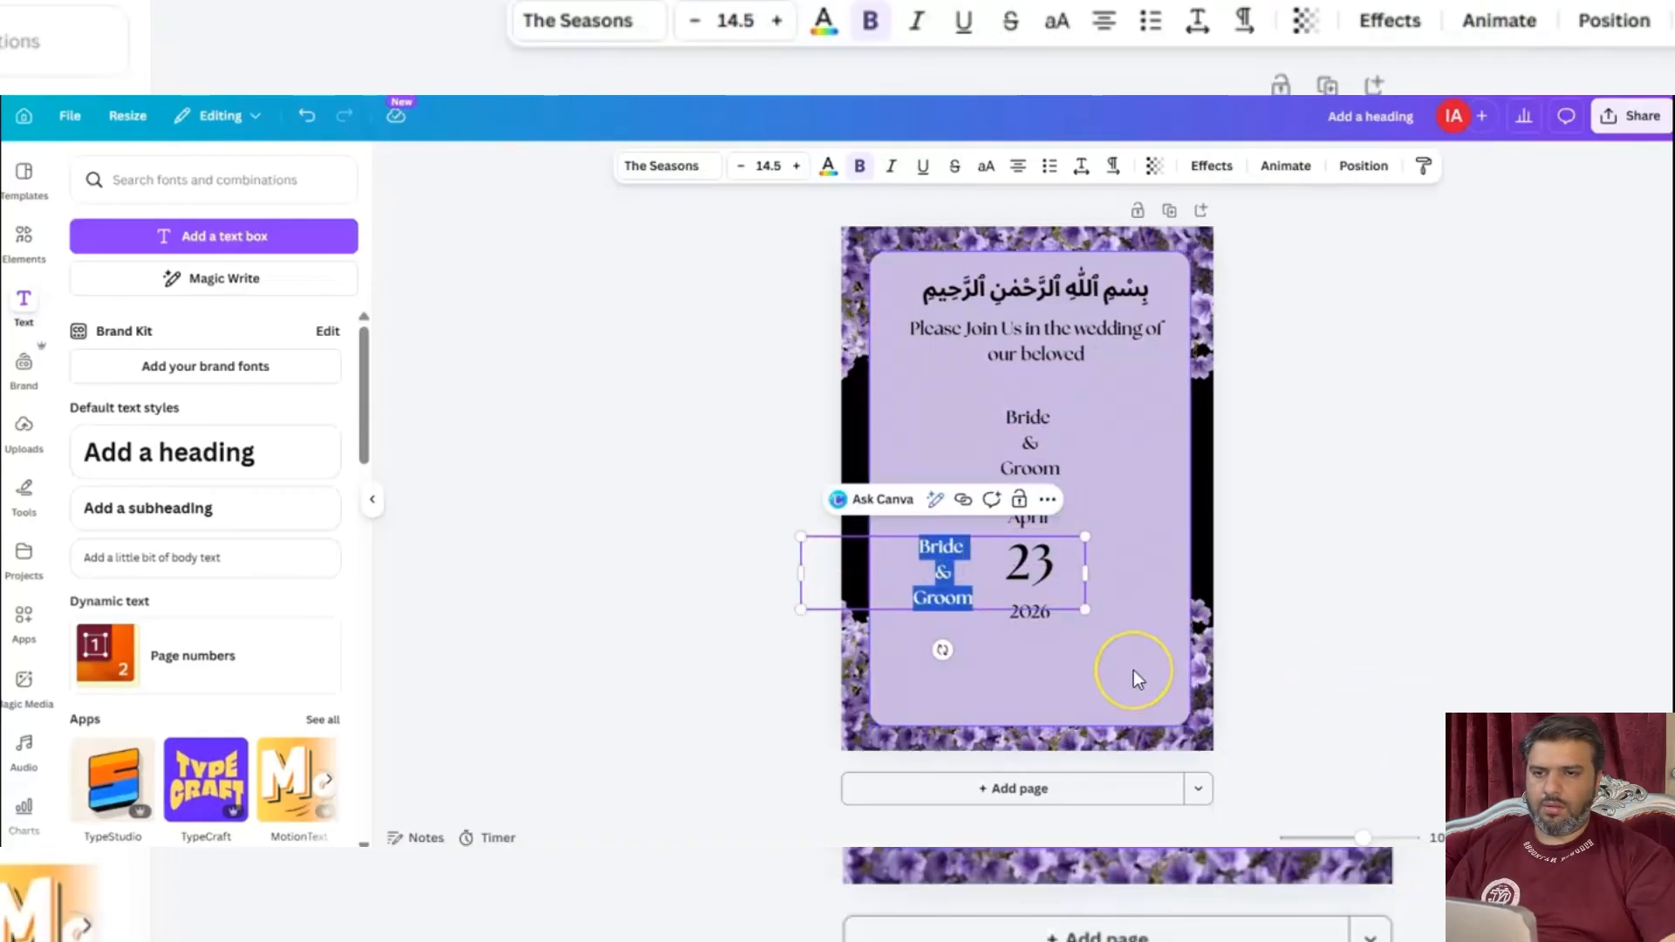
pyautogui.write('Thursday')
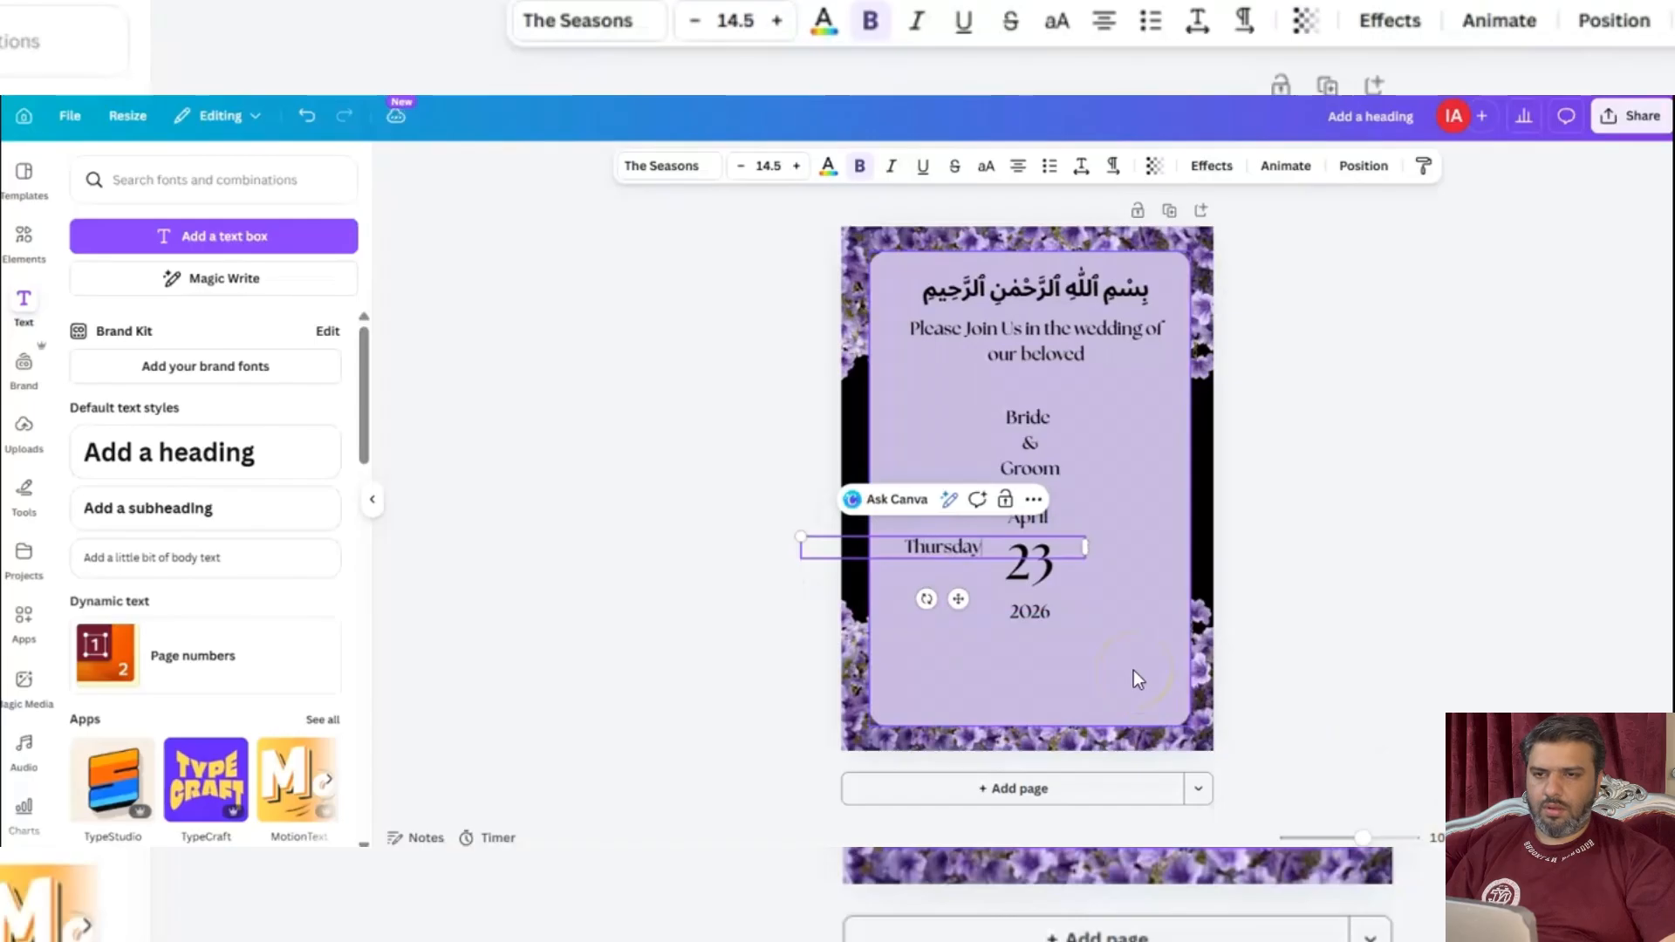
pyautogui.click(1367, 489)
# Level the "Thursday" text with the day number and set its font size to 17.5.
pyautogui.moveTo(949, 543); pyautogui.dragTo(950, 562)
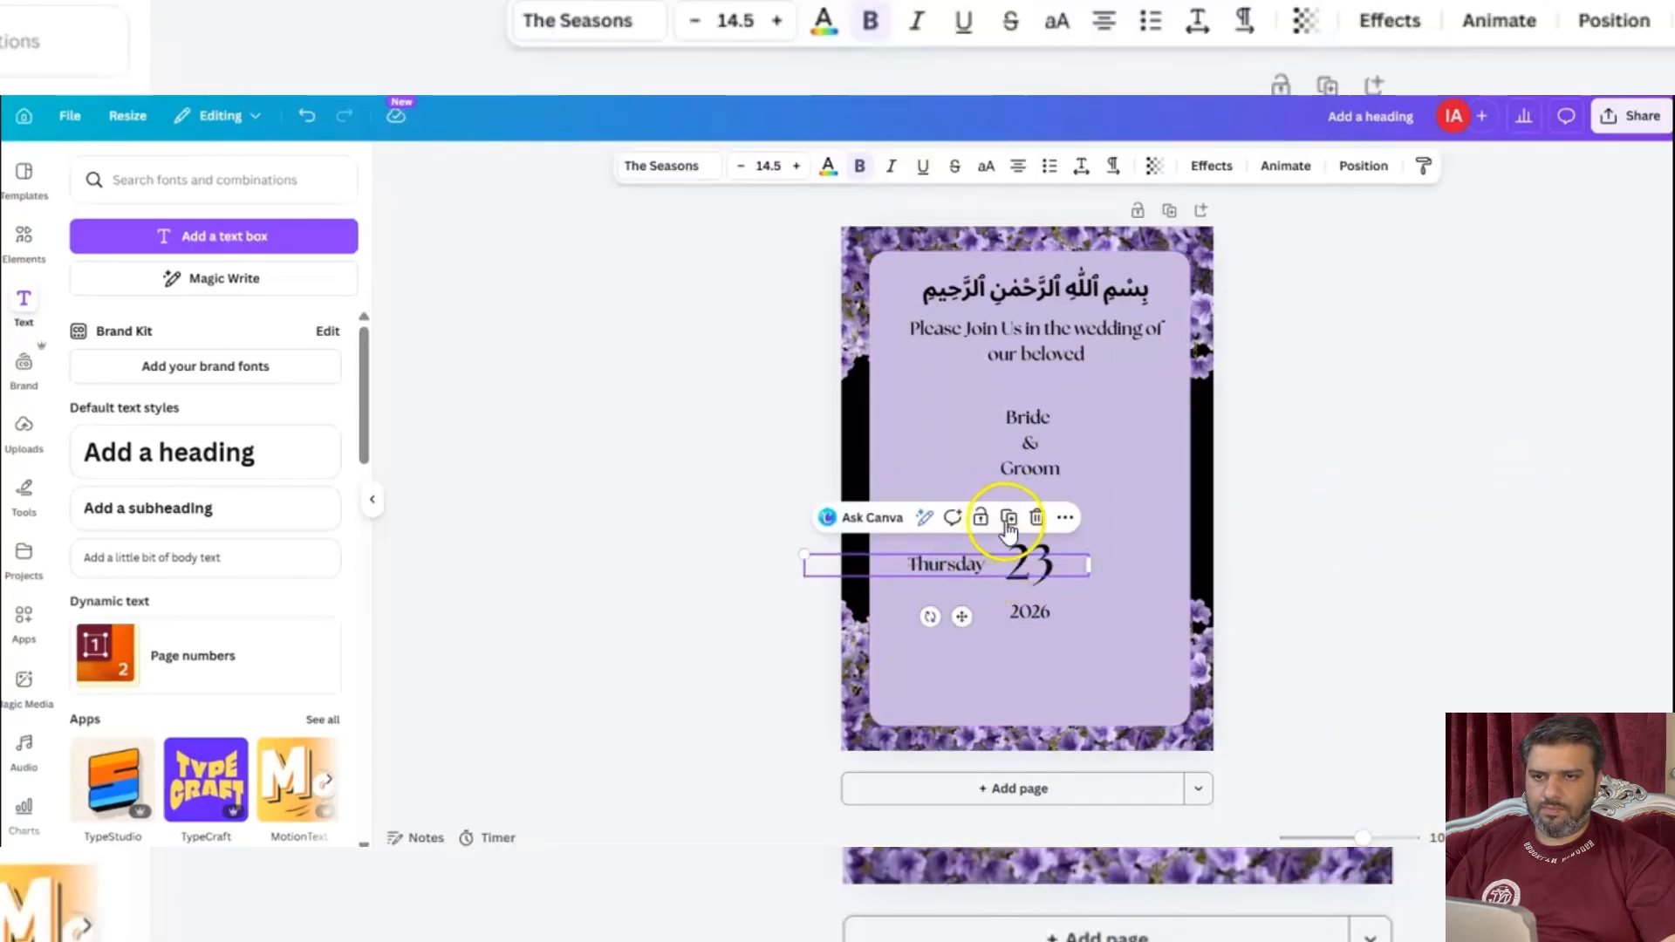
pyautogui.click(796, 166)
pyautogui.click(796, 166)
pyautogui.click(797, 166)
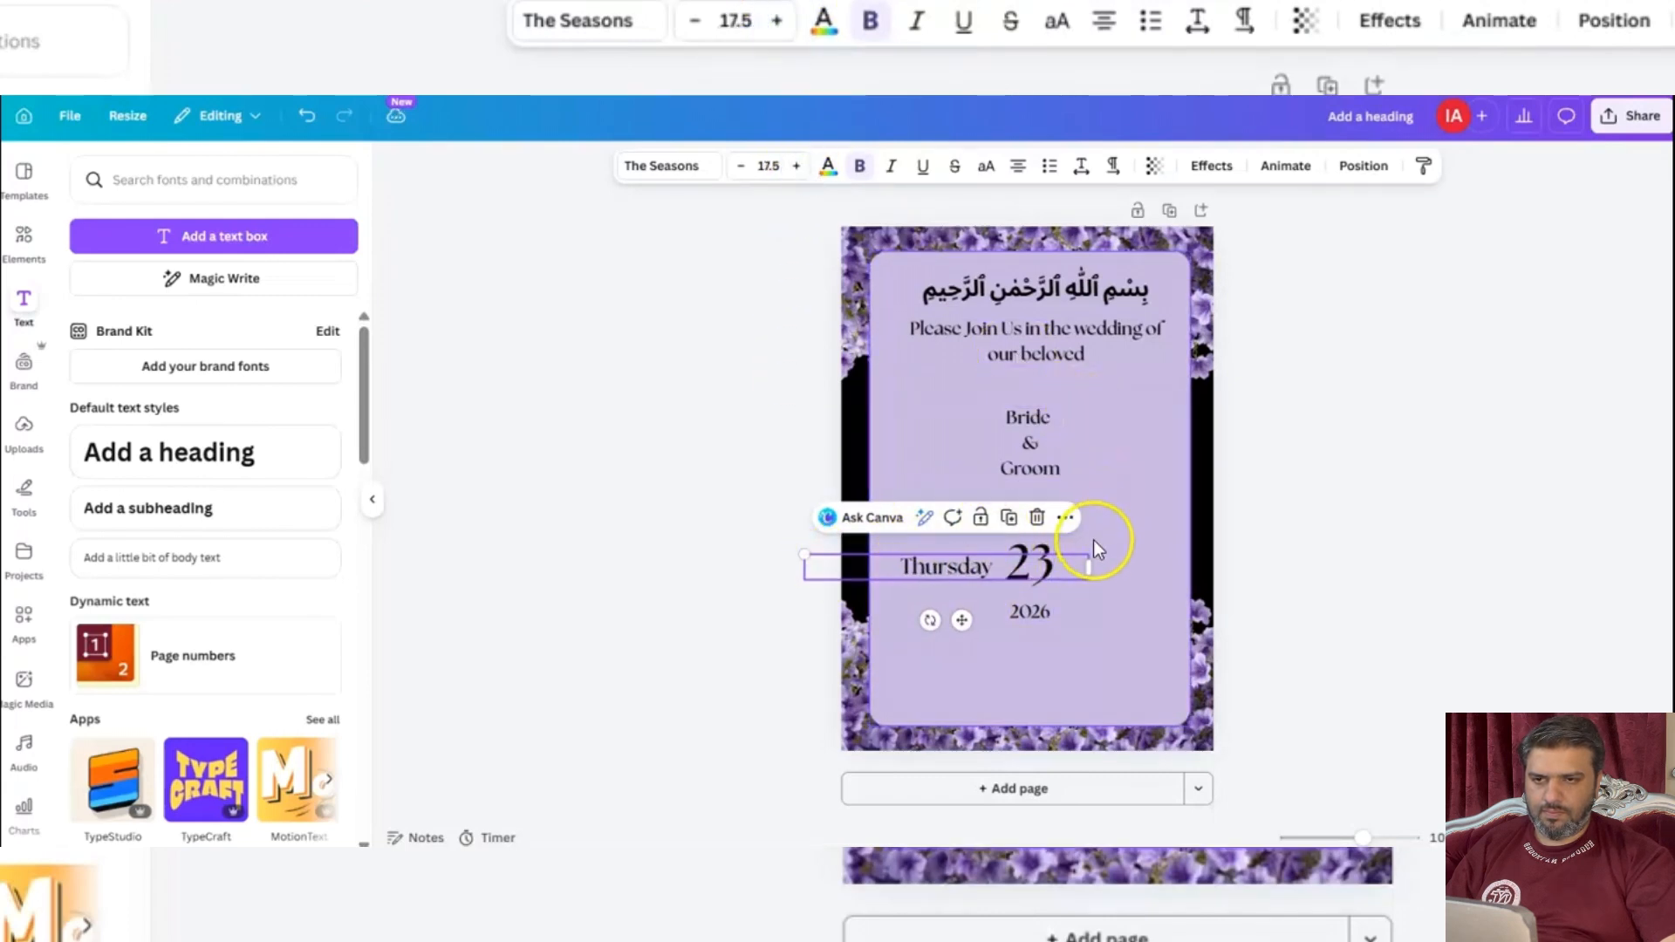
# Fit the "Thursday" box to its text, place a duplicate right of the "23" and replace the copy's wording with "at 8:pm".
pyautogui.moveTo(1089, 566)
pyautogui.mouseDown()
pyautogui.moveTo(922, 561)
pyautogui.moveTo(1051, 579)
pyautogui.moveTo(1118, 558)
pyautogui.mouseUp()
pyautogui.click(1014, 529)
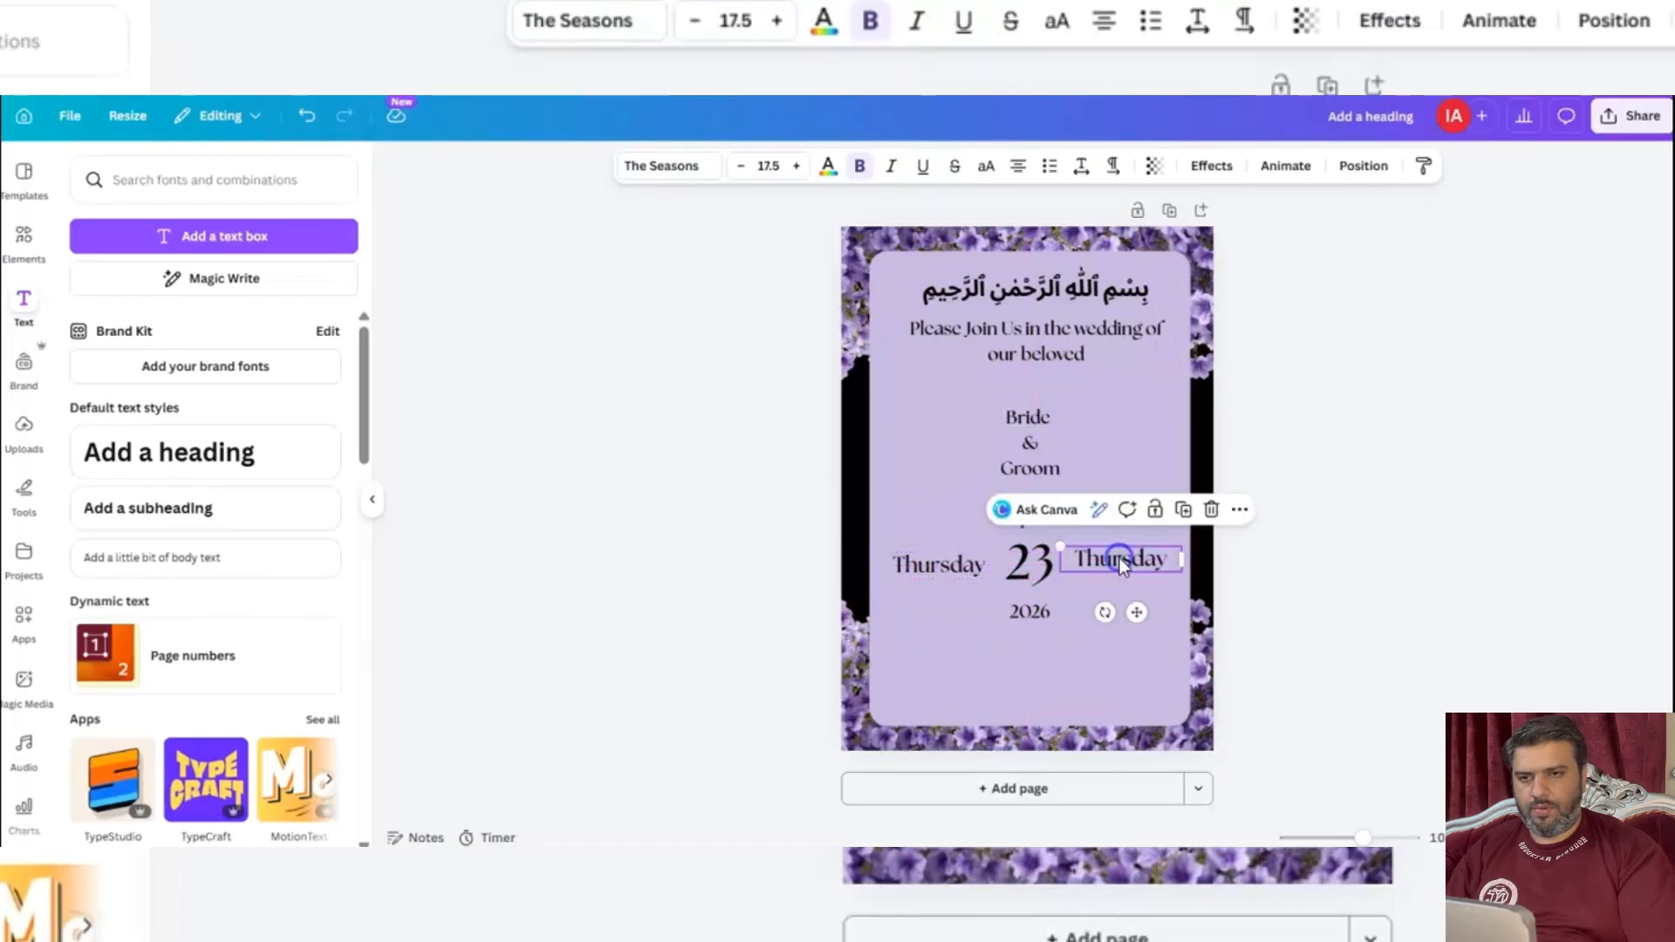
pyautogui.doubleClick(1118, 557)
pyautogui.write('at')
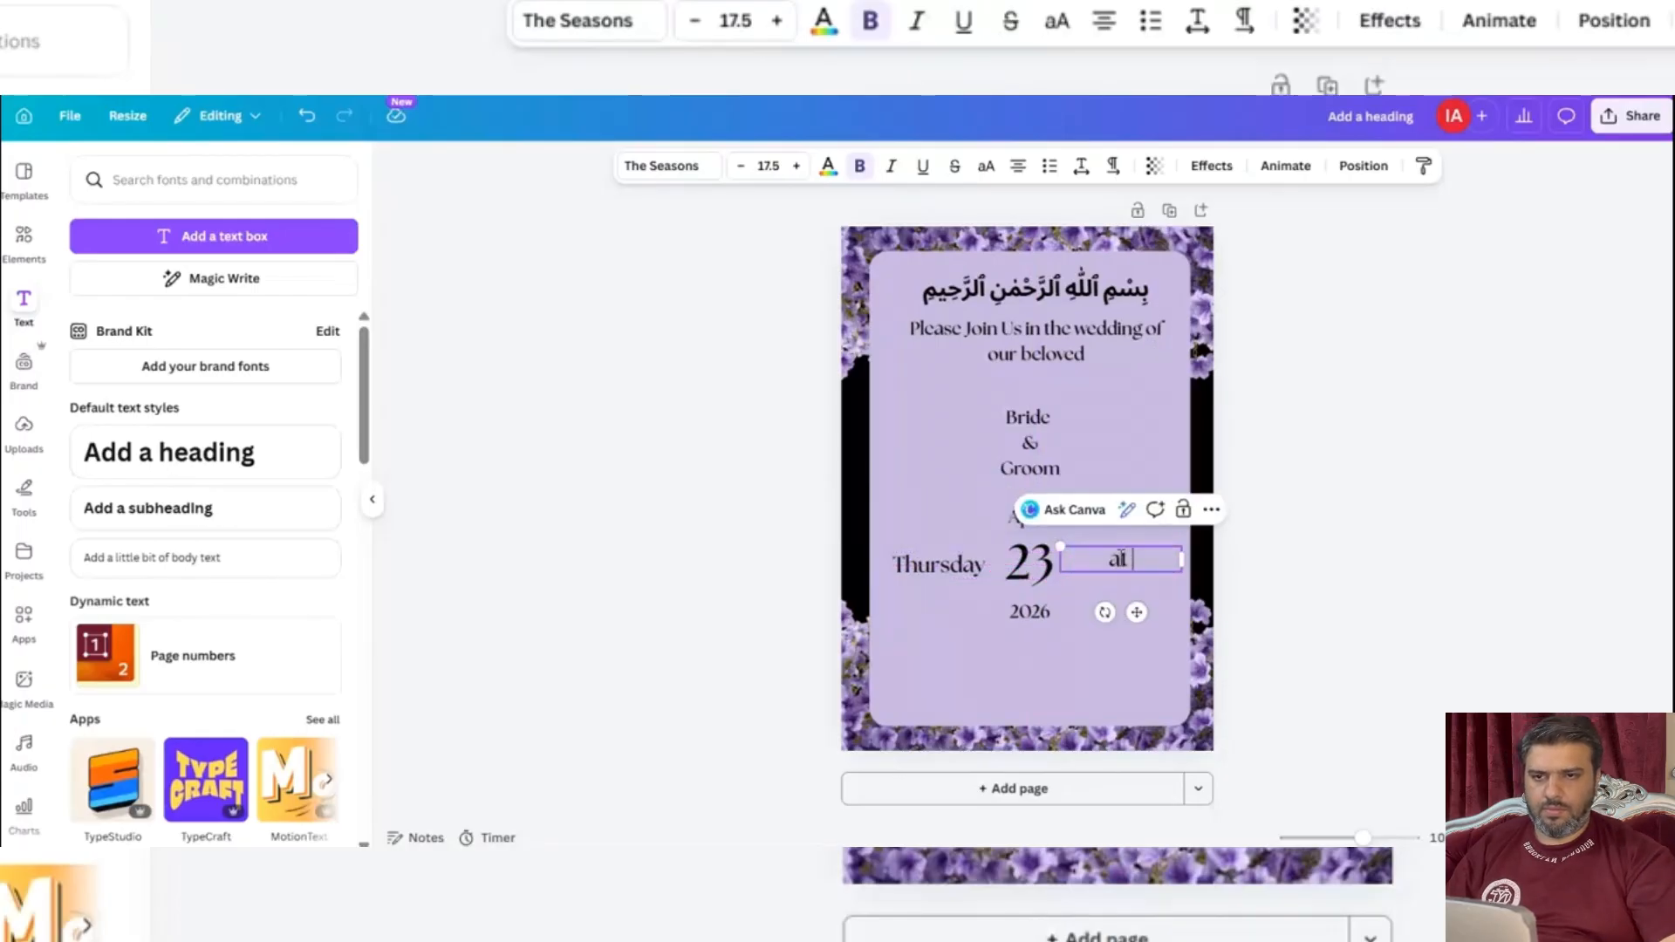
pyautogui.write(' 8PM')
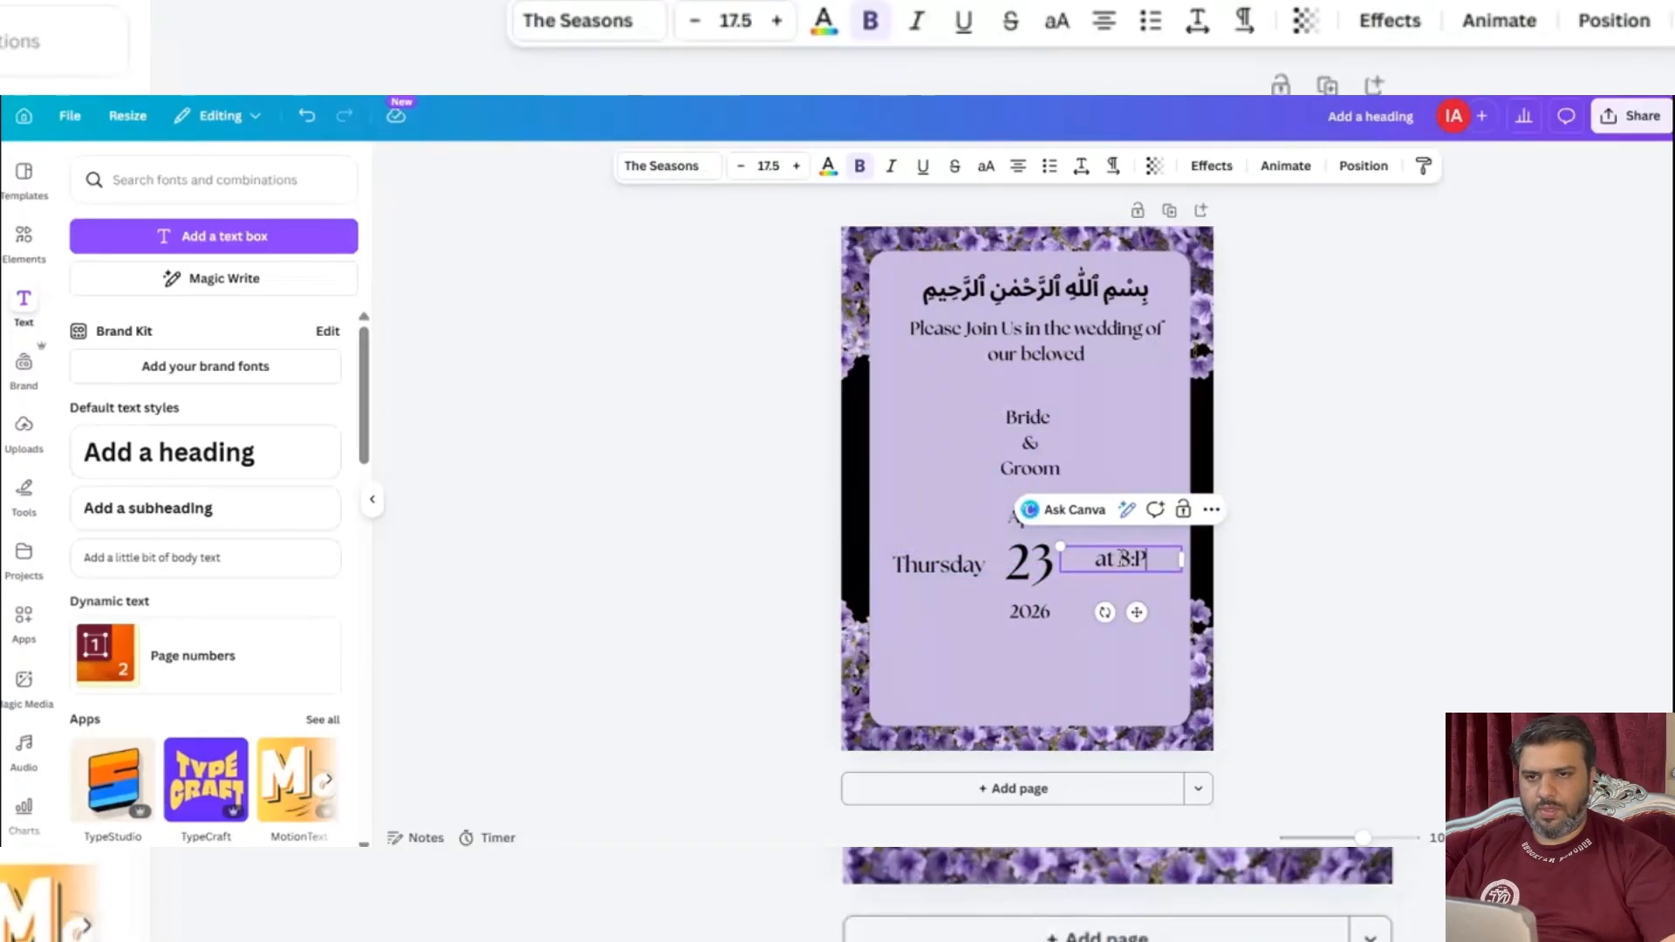
pyautogui.press('BackSpace')
pyautogui.press('BackSpace')
pyautogui.write(':pm')
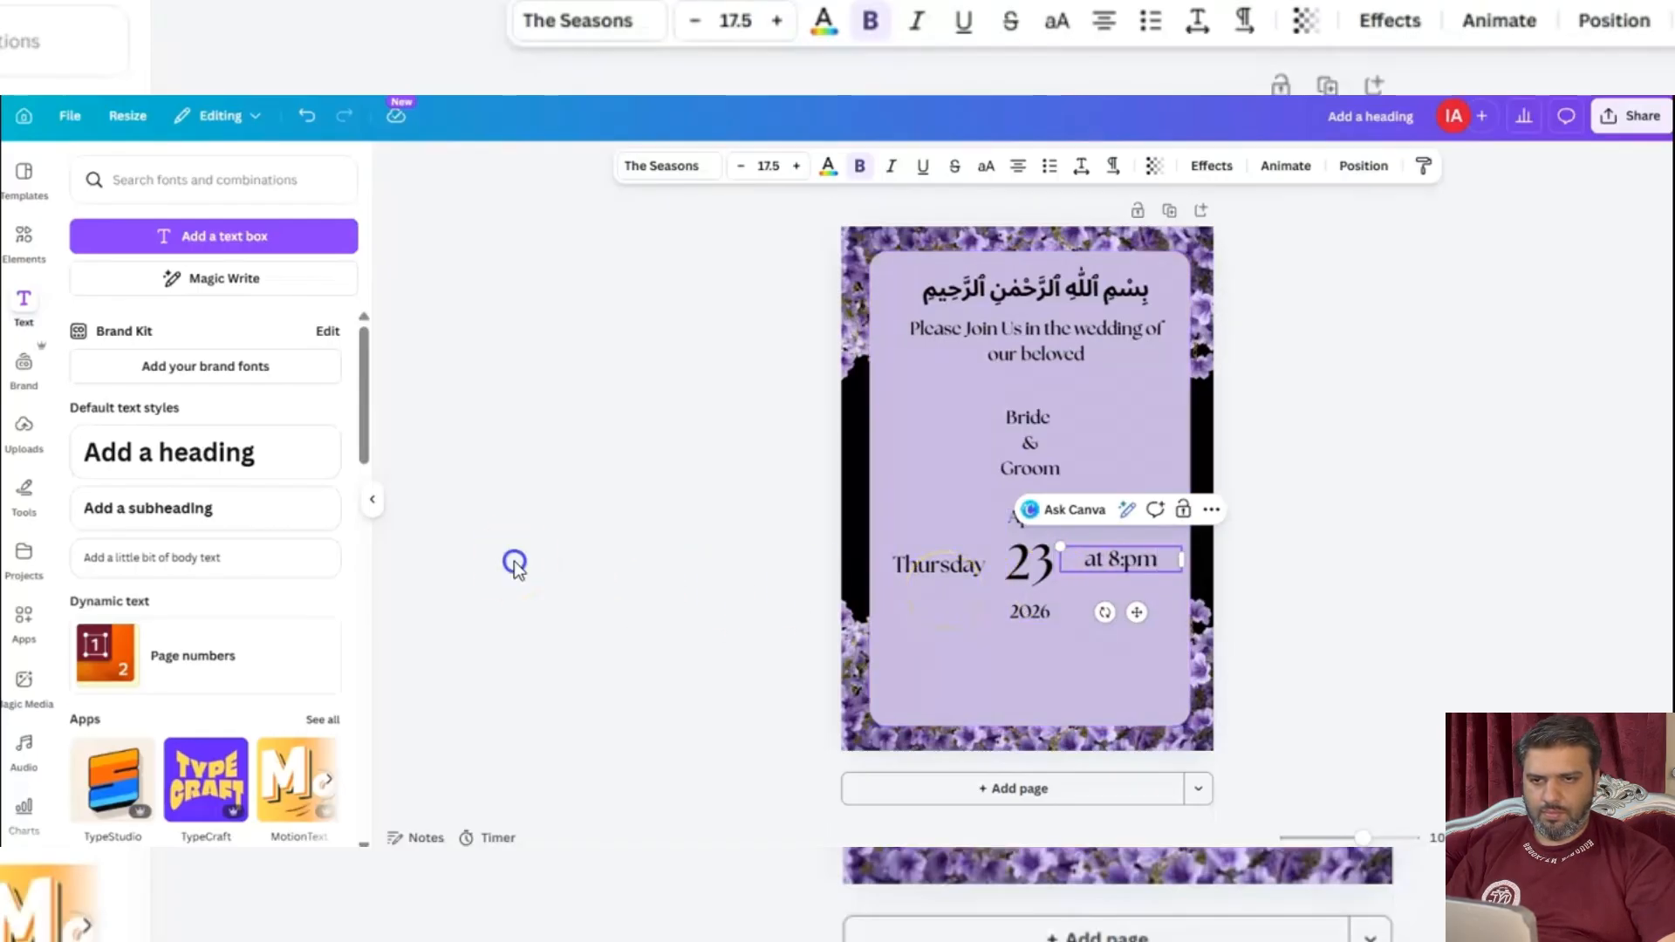
# Correct the time text to "at 8:00 pm" and level it with the "Thursday" text.
pyautogui.click(514, 561)
pyautogui.click(1159, 565)
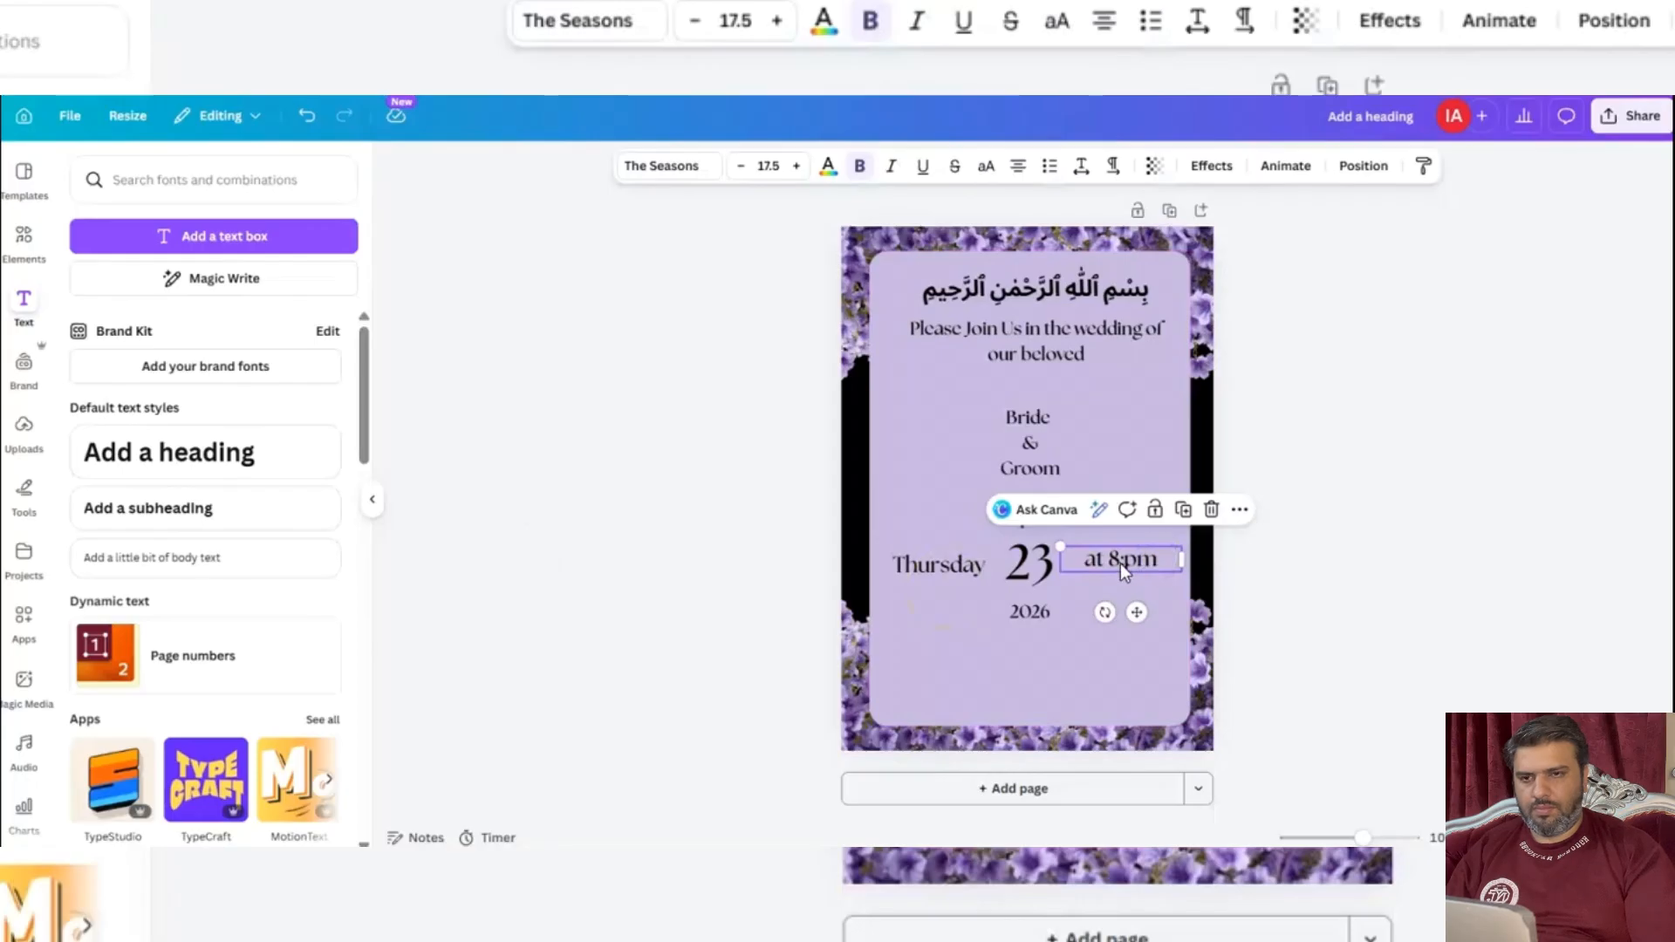
pyautogui.doubleClick(1128, 564)
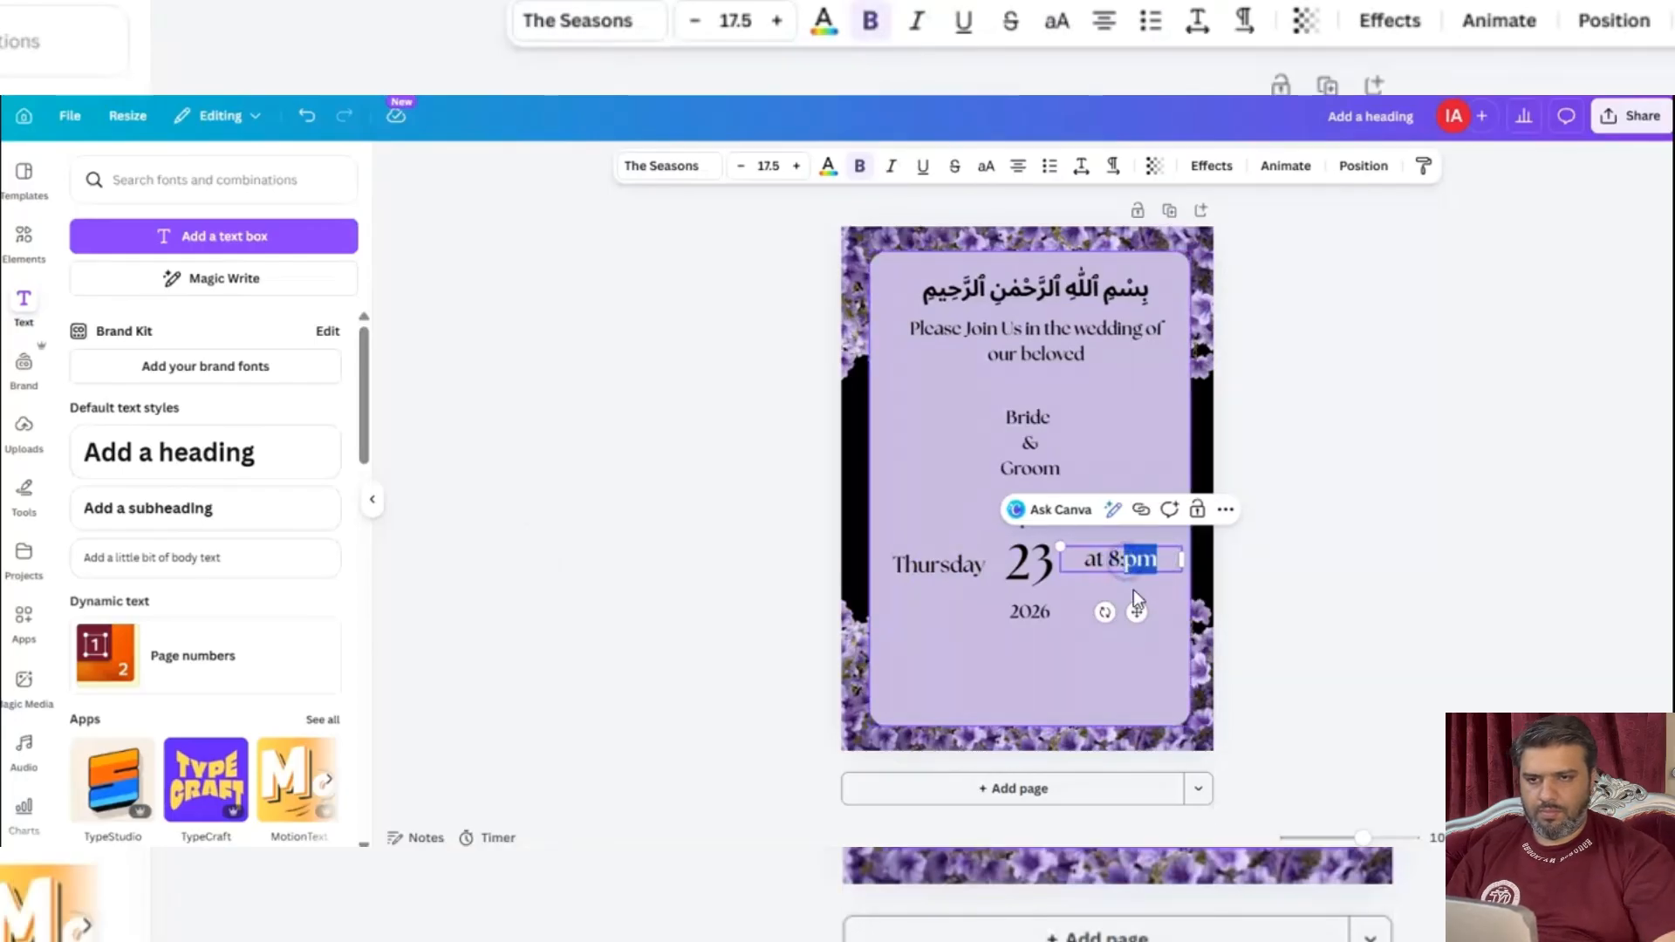
pyautogui.press('Left')
pyautogui.write('00')
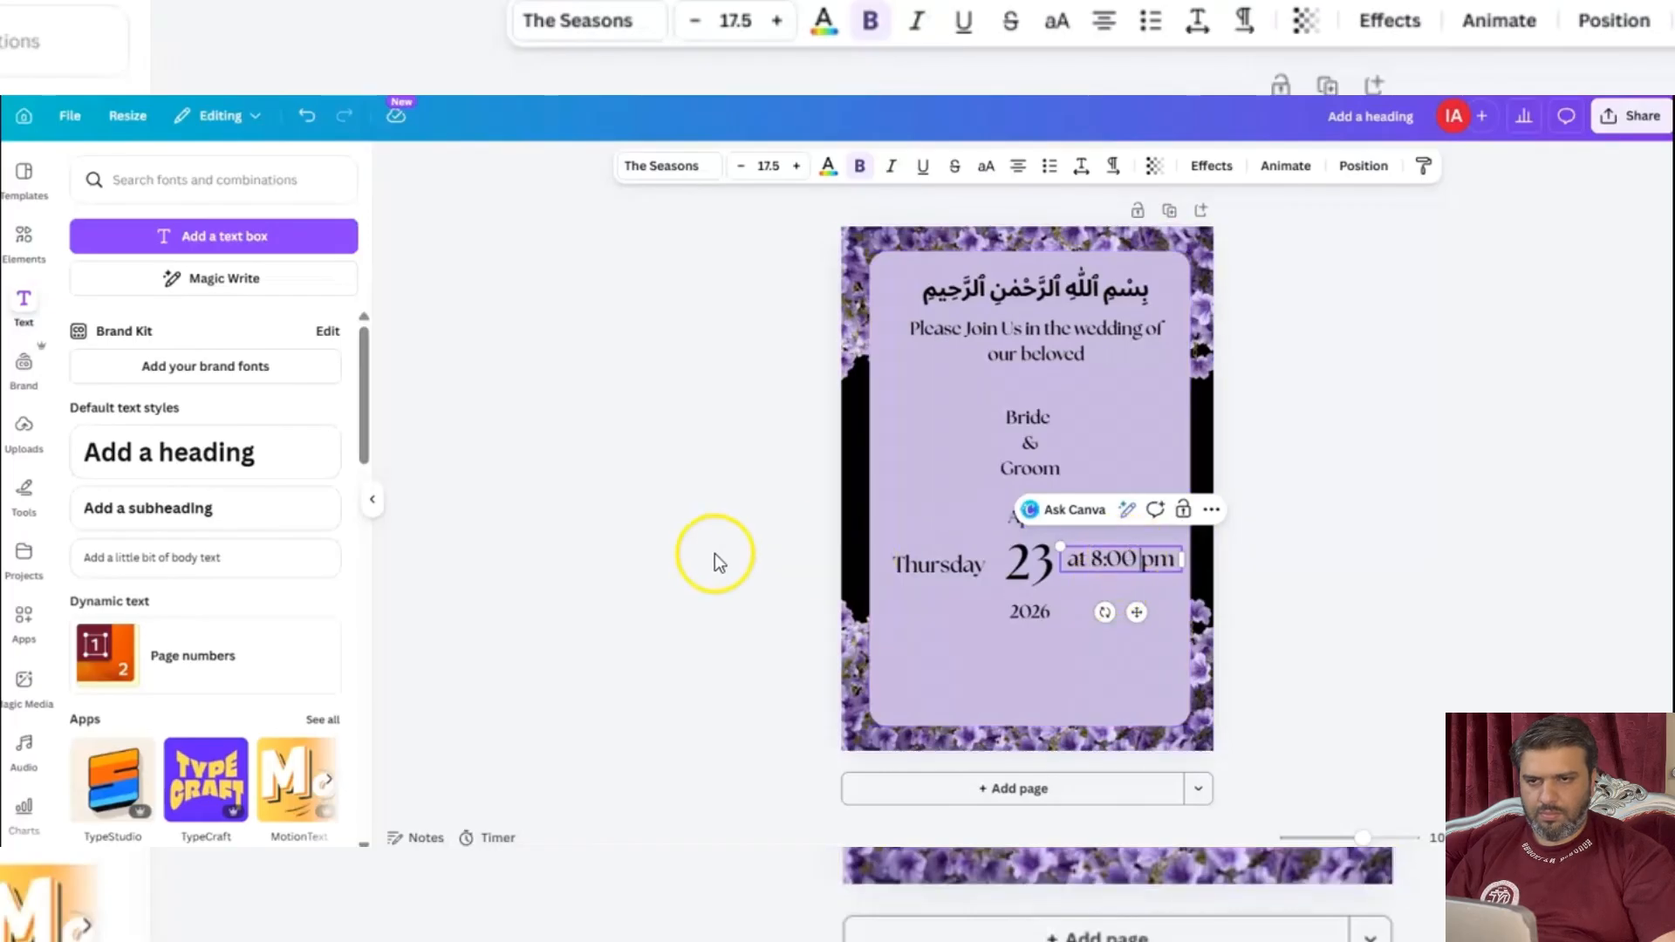
pyautogui.click(711, 556)
pyautogui.click(1144, 565)
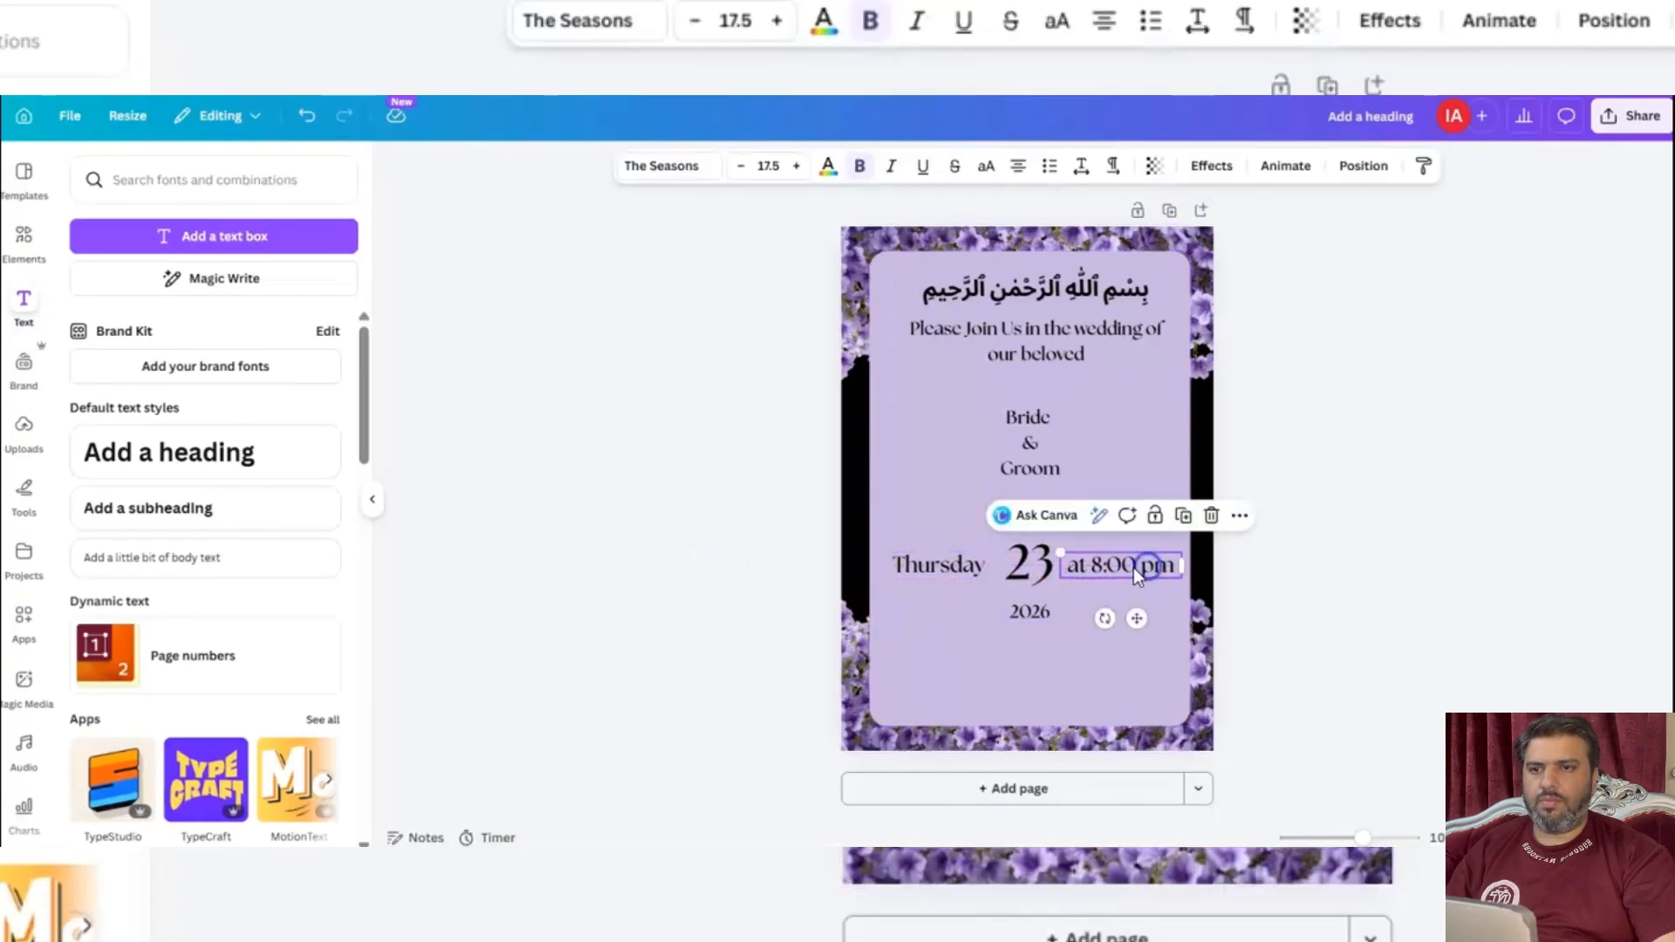
# Shift the April 23 2026 text slightly left to balance it between the weekday and the time.
pyautogui.click(466, 563)
pyautogui.click(1022, 523)
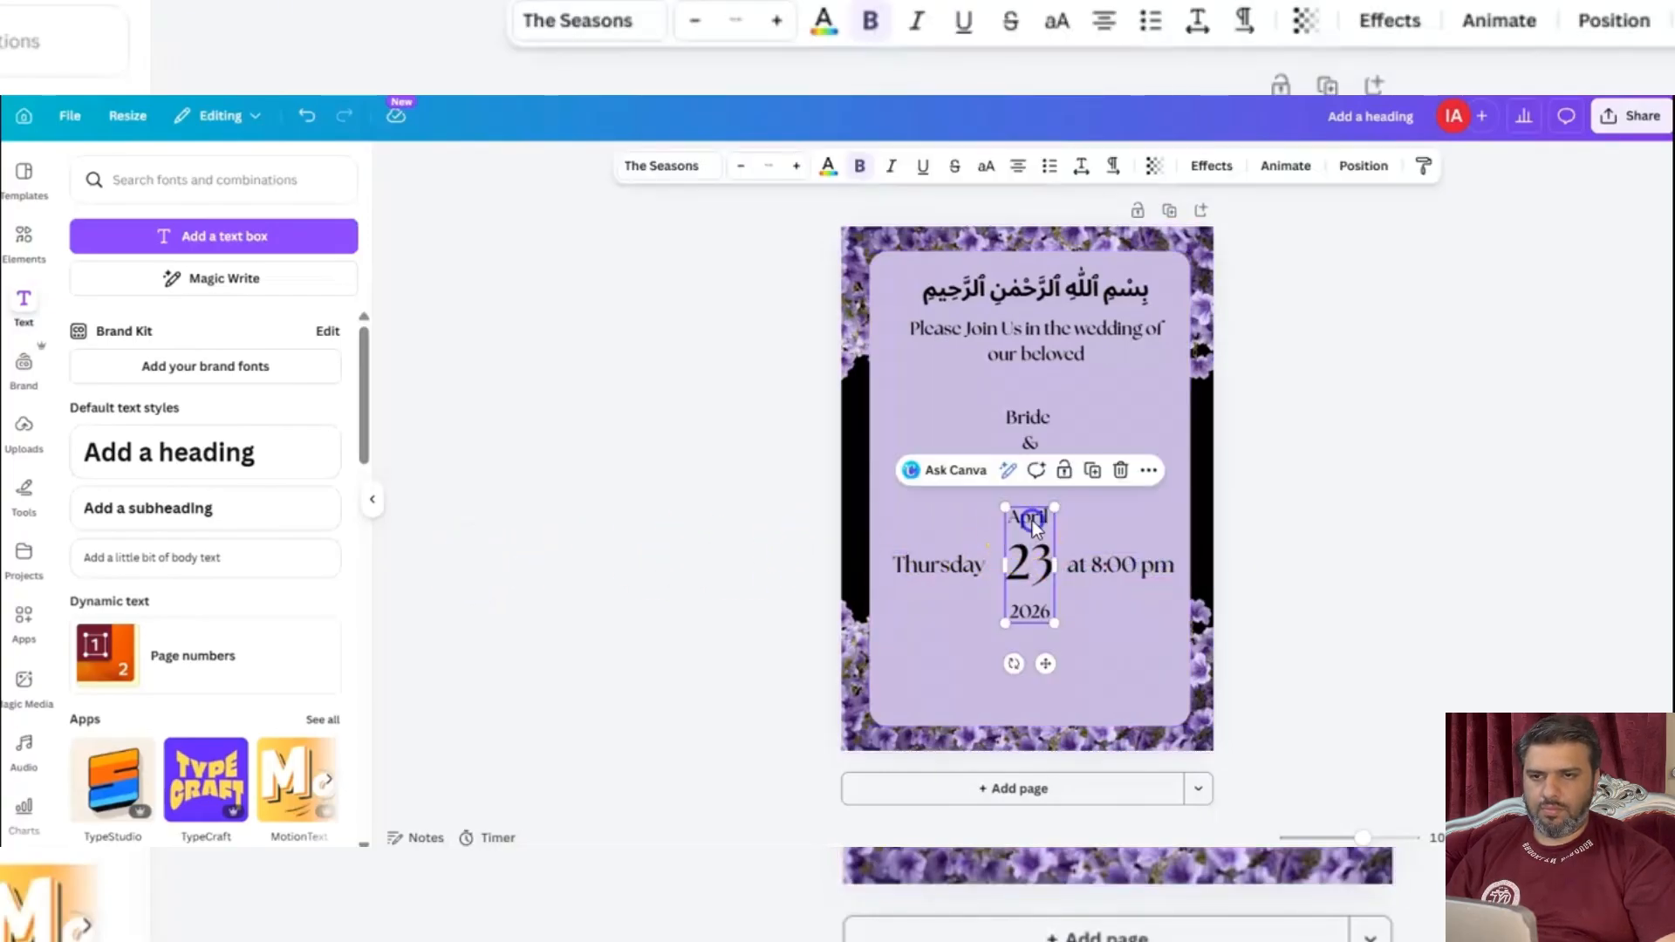
pyautogui.scroll(-5, 363, 560)
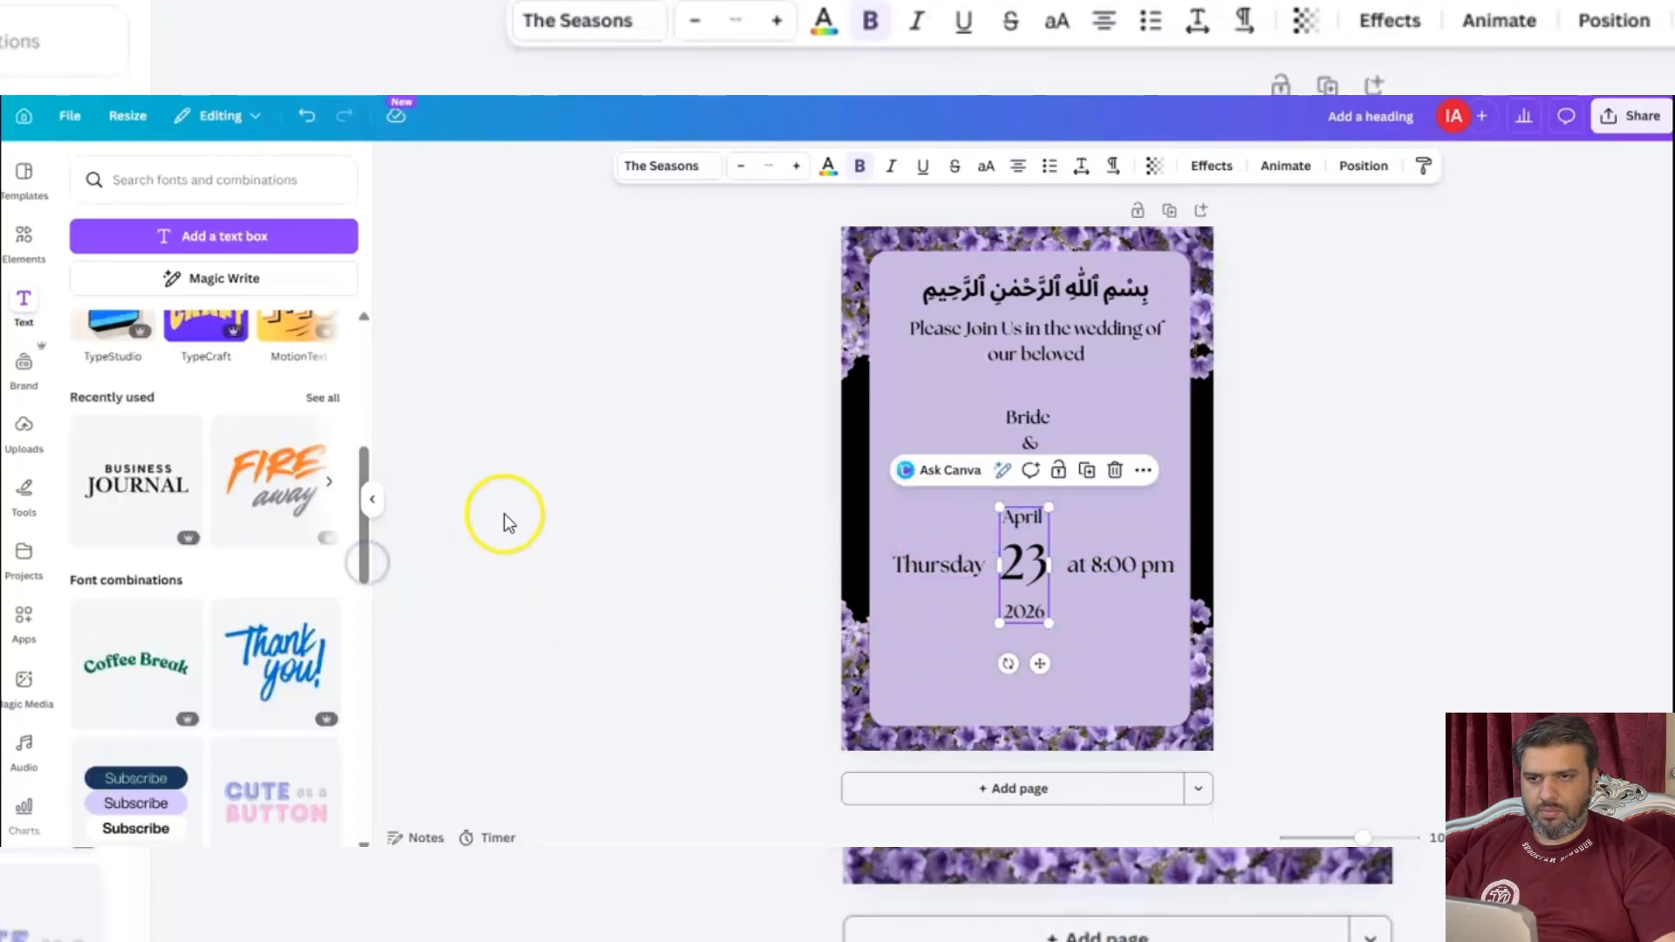
pyautogui.click(729, 527)
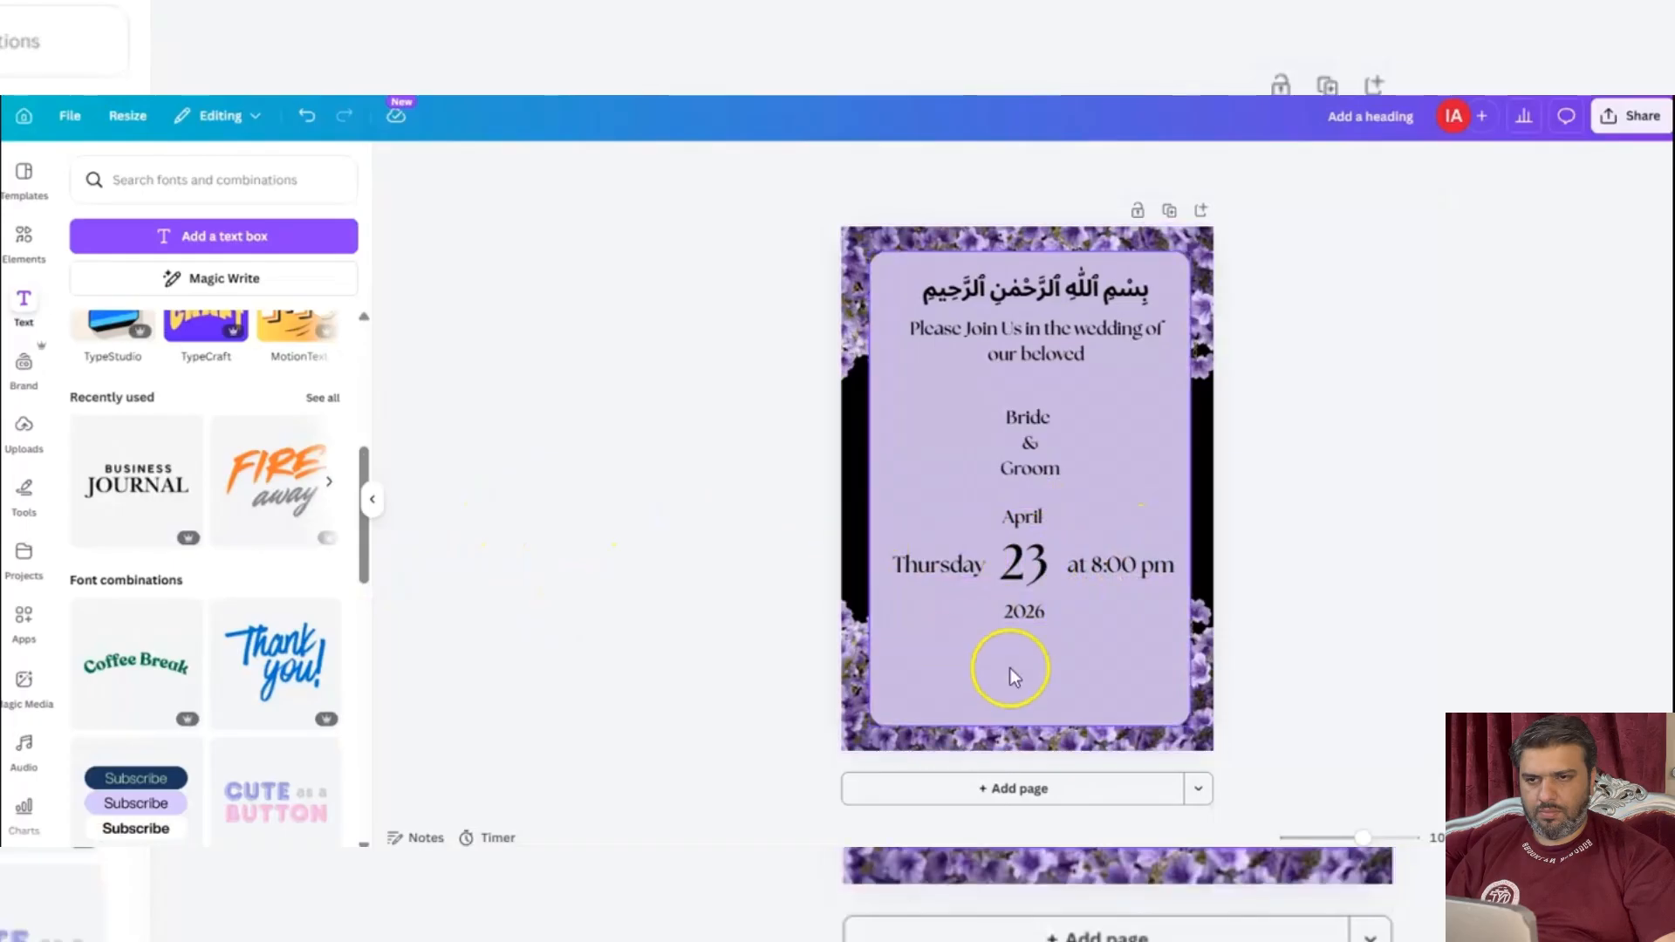
# Duplicate the "Thursday" text, place the copy below the date and replace its wording with "Venuw:".
pyautogui.click(956, 574)
pyautogui.click(998, 516)
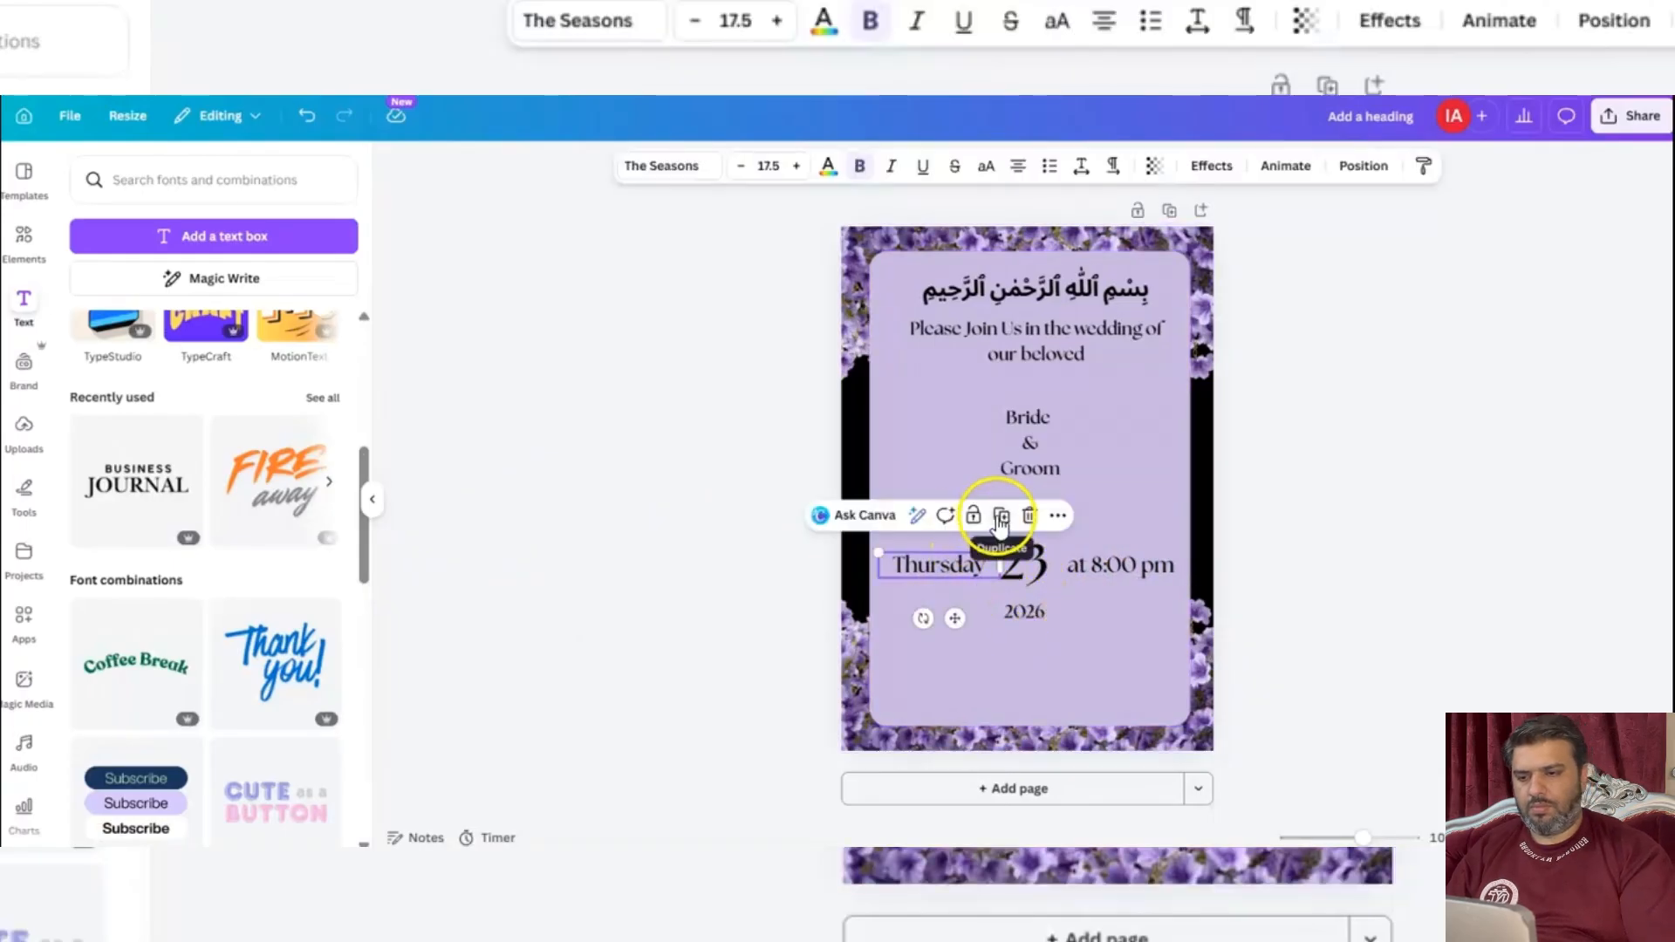
pyautogui.moveTo(966, 581); pyautogui.dragTo(964, 674)
pyautogui.doubleClick(965, 676)
pyautogui.write('VEnuw:')
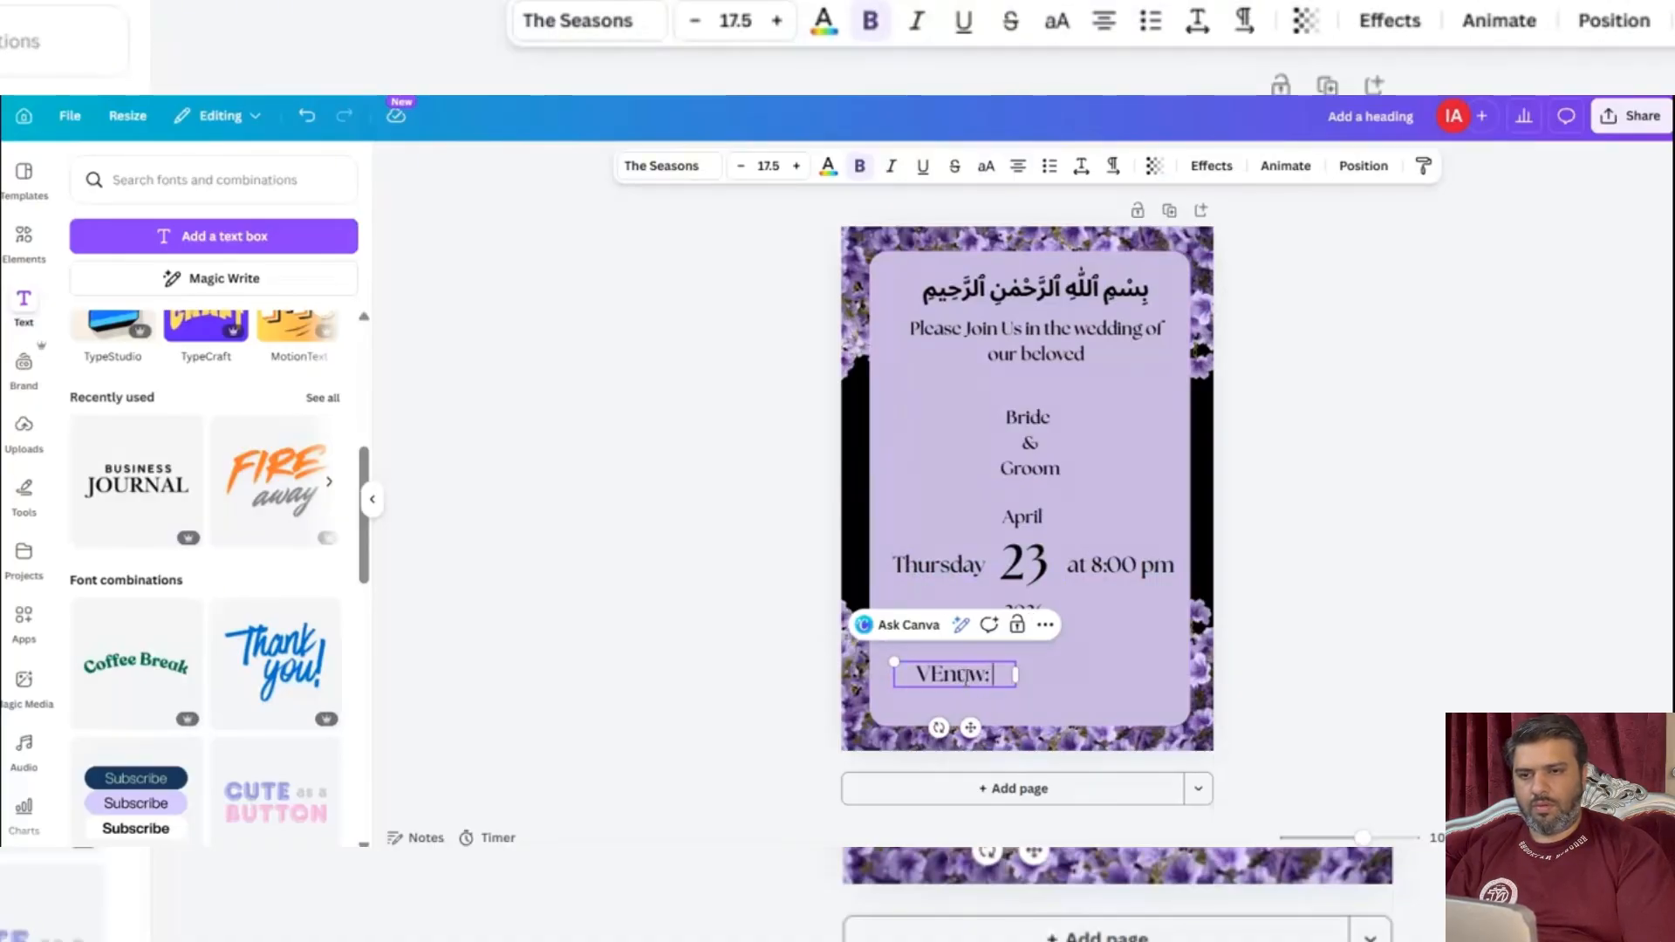
pyautogui.press('BackSpace')
pyautogui.press('BackSpace')
pyautogui.press('BackSpace')
pyautogui.press('BackSpace')
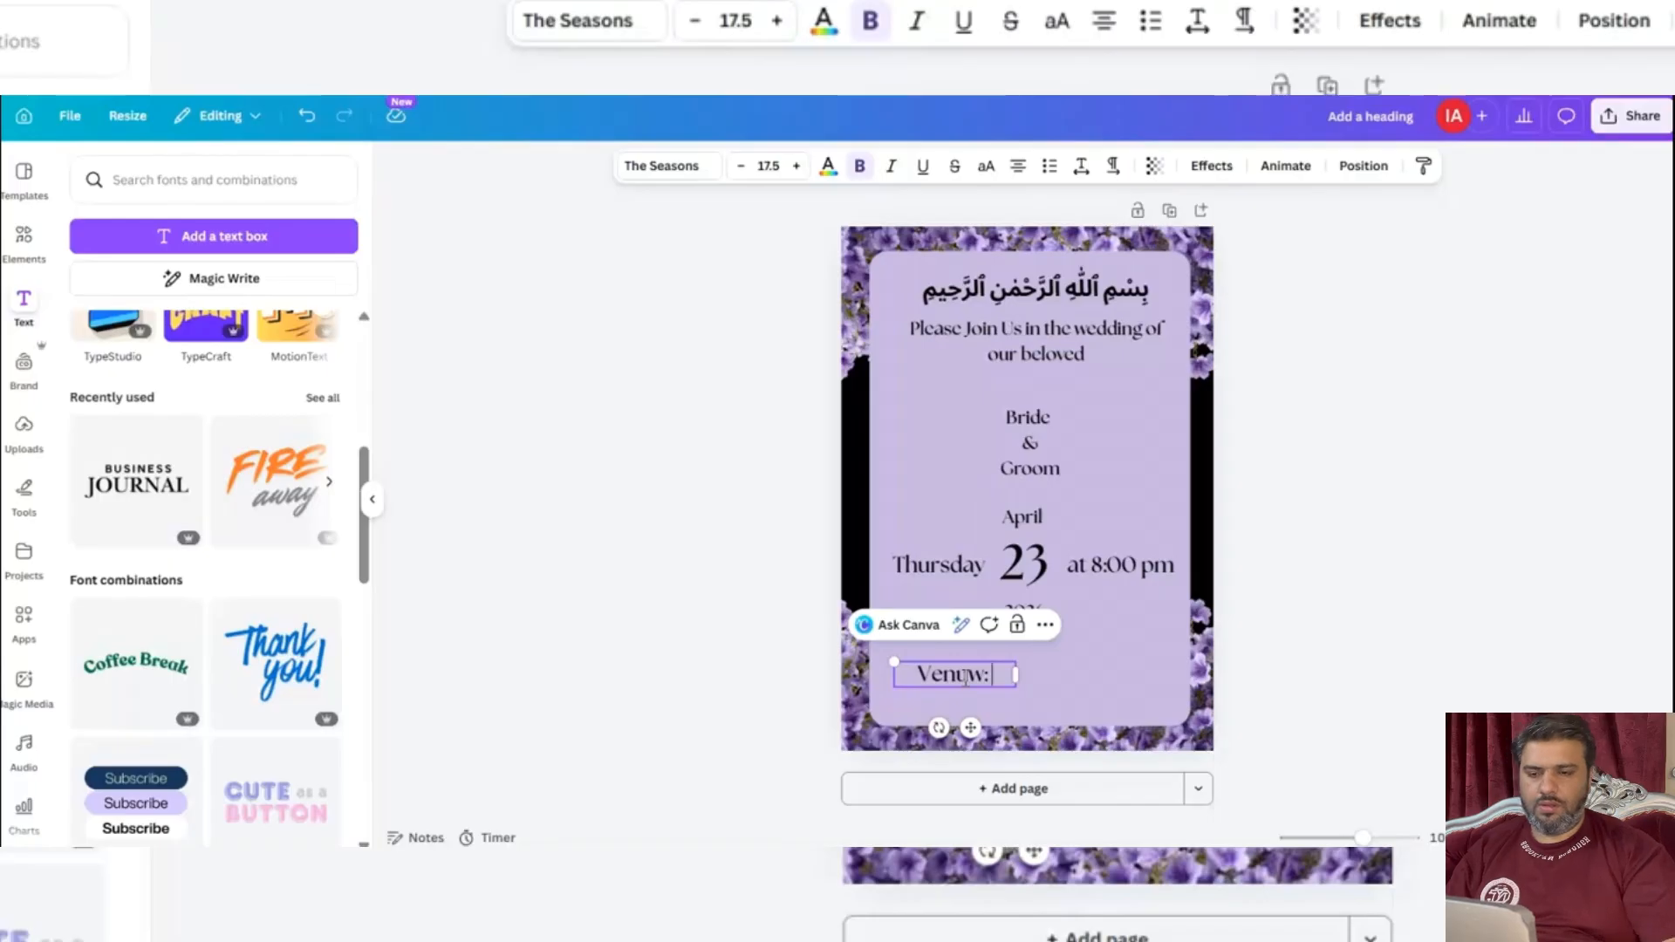
pyautogui.write('XYZ HAL')
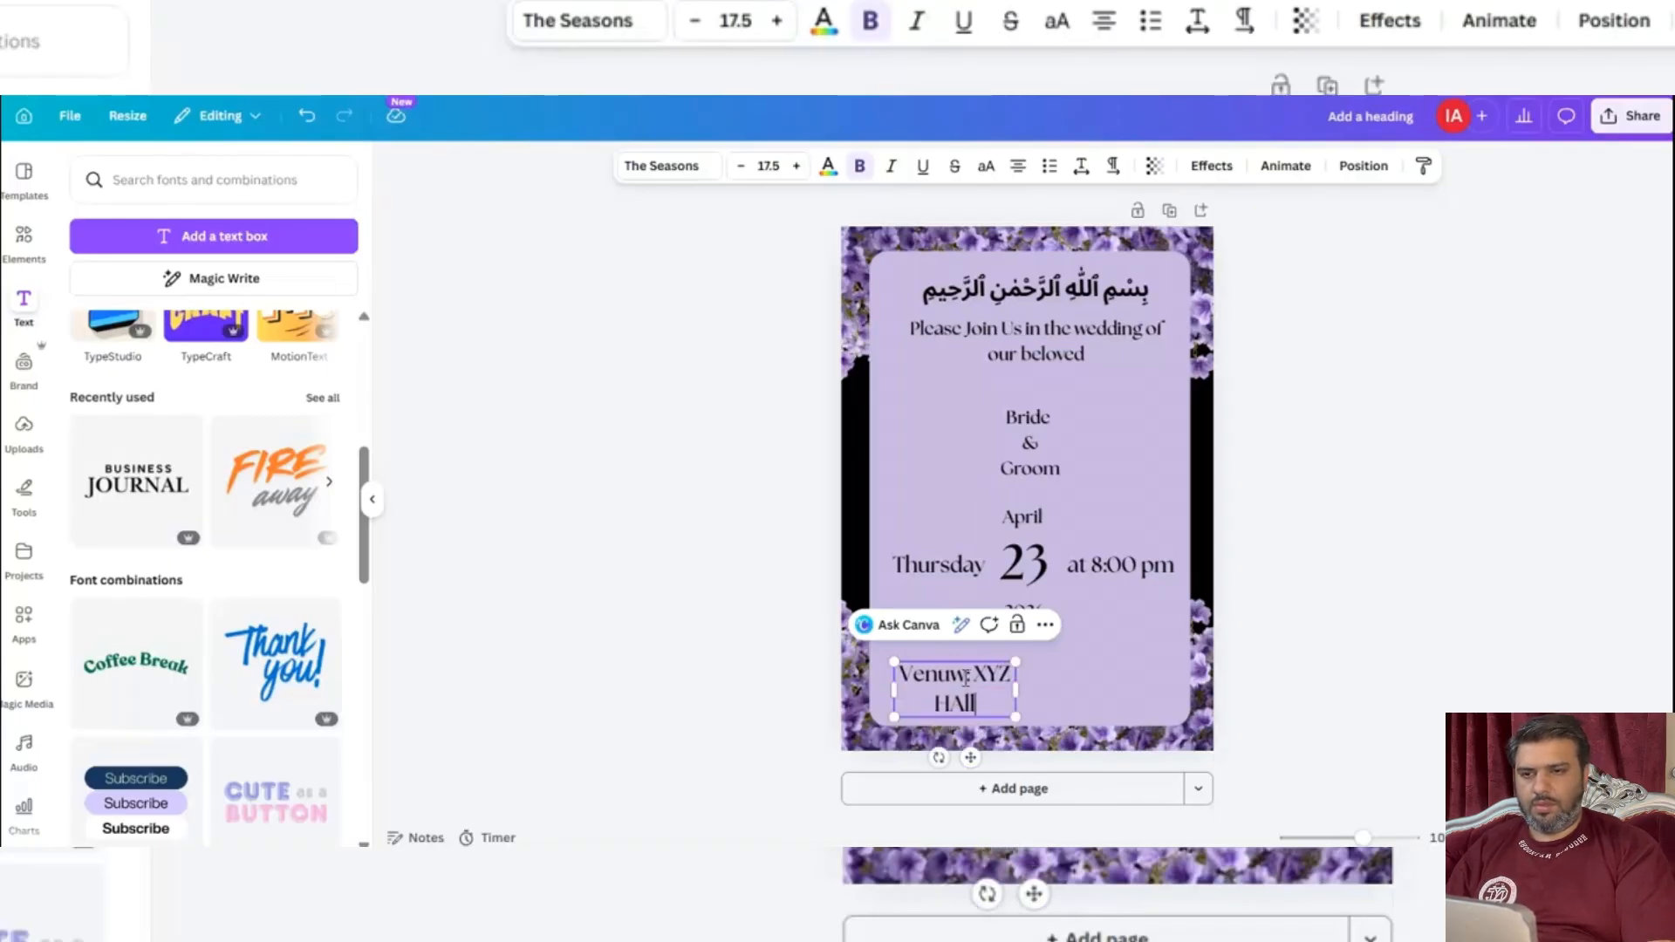
pyautogui.press('BackSpace')
pyautogui.press('BackSpace')
pyautogui.press('BackSpace')
pyautogui.press('BackSpace')
pyautogui.press('BackSpace')
pyautogui.press('BackSpace')
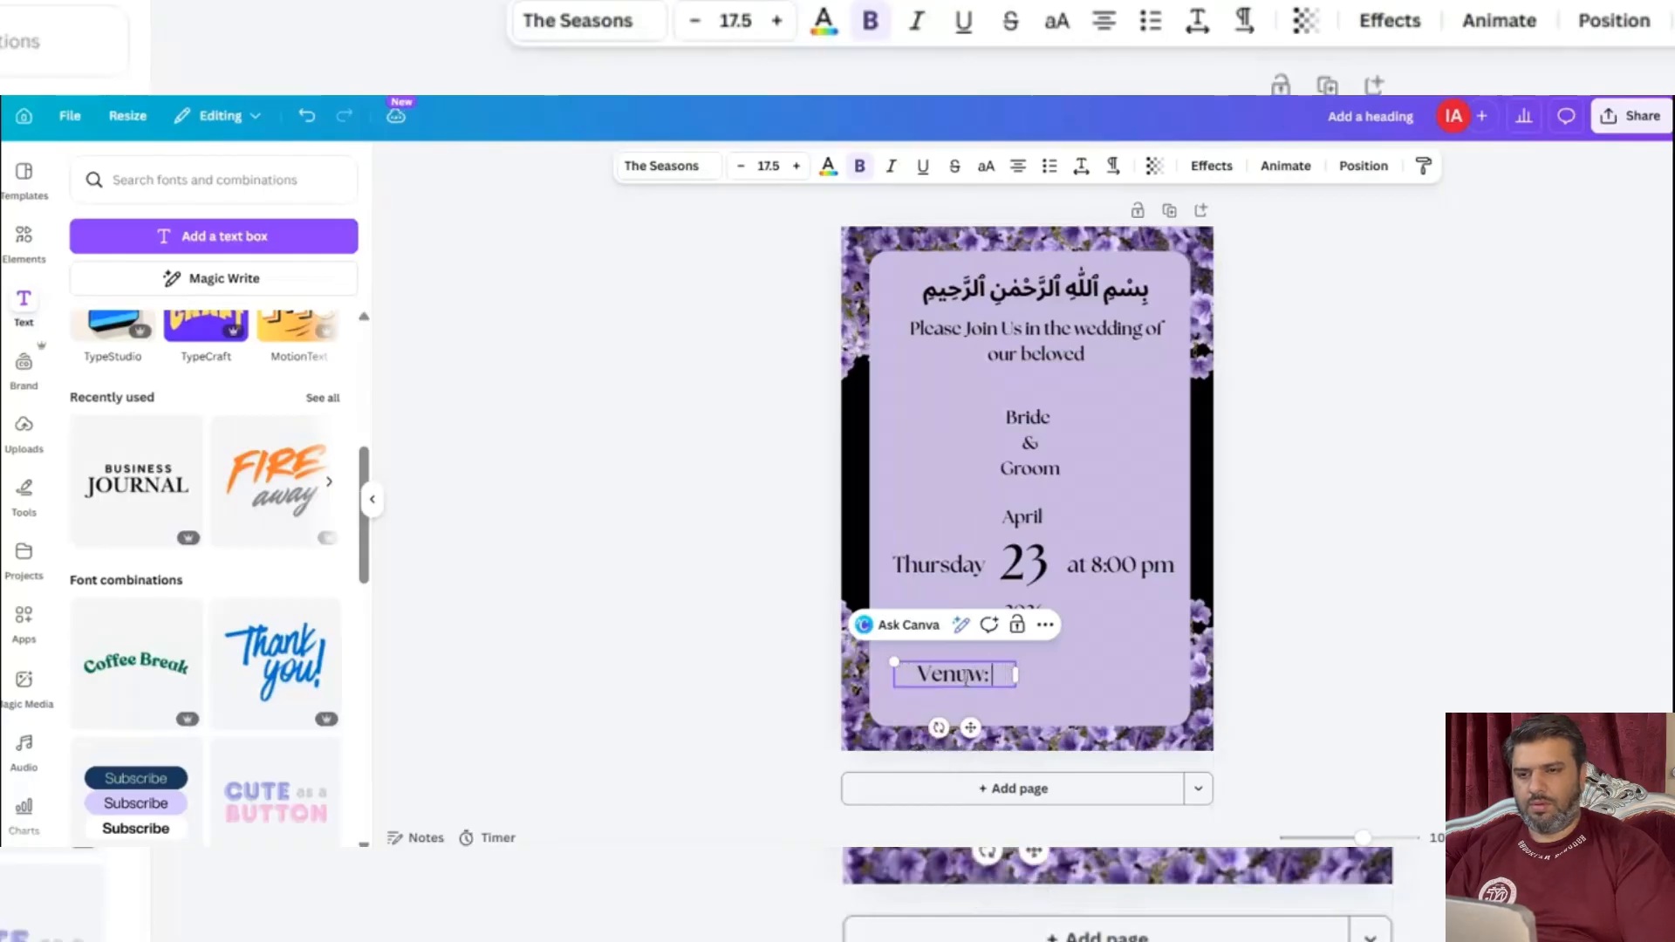
# Add "abc HAll, XYZ City" to the venue text and widen its box so everything fits on one line.
pyautogui.write('abc h')
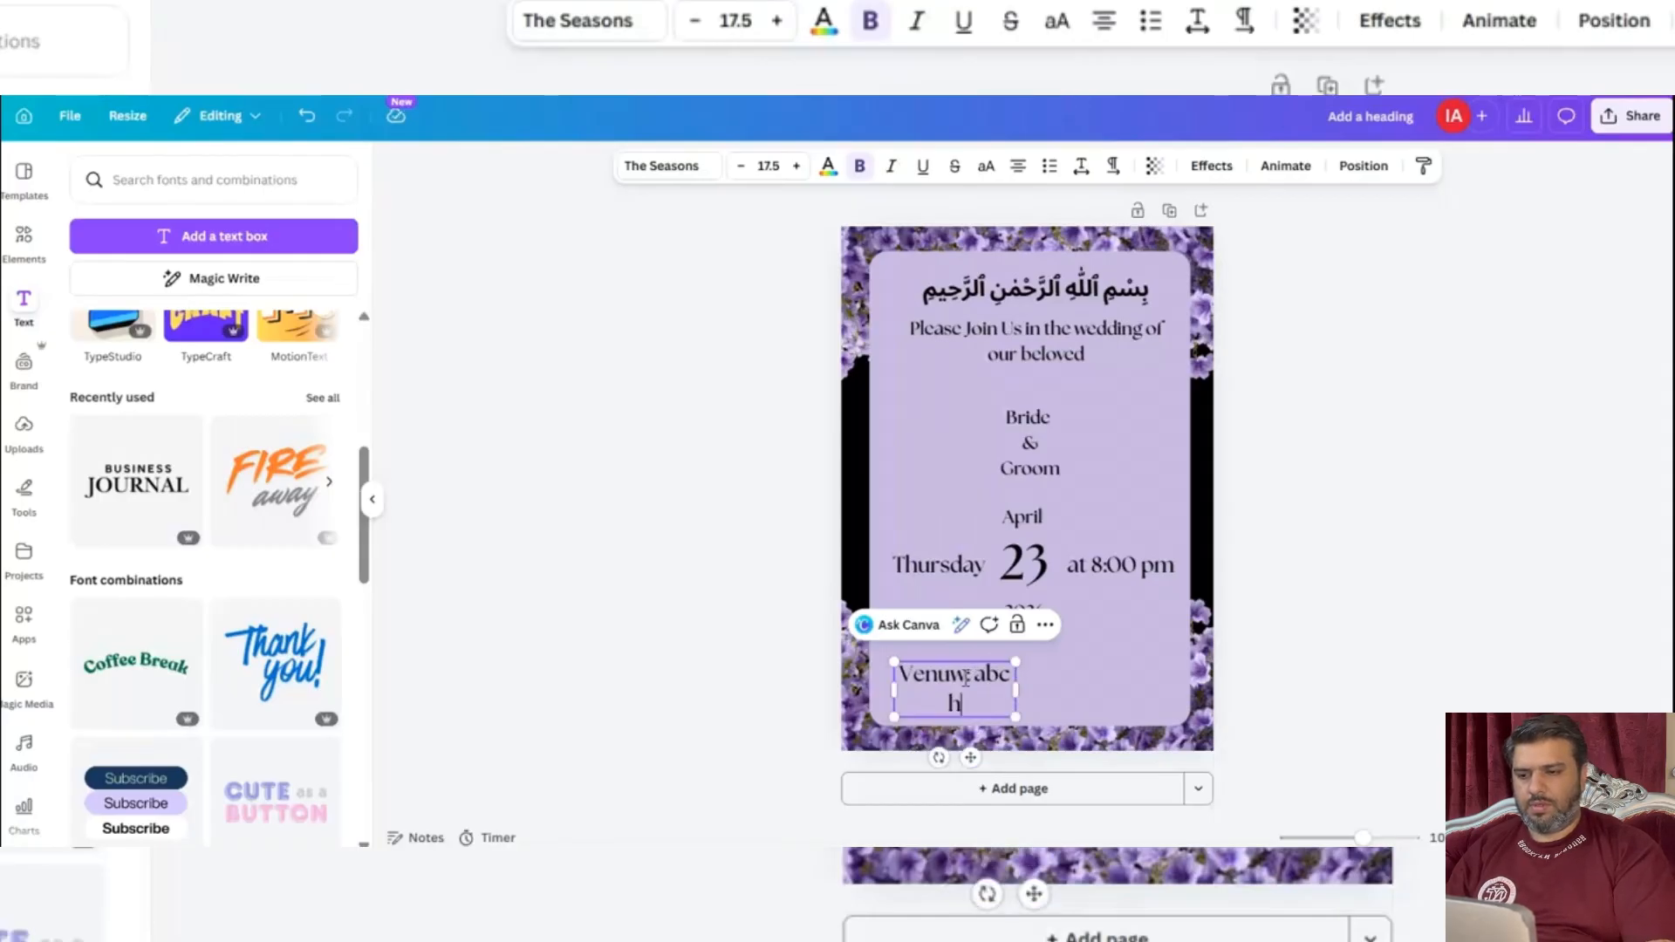
pyautogui.press('BackSpace')
pyautogui.write('HAll')
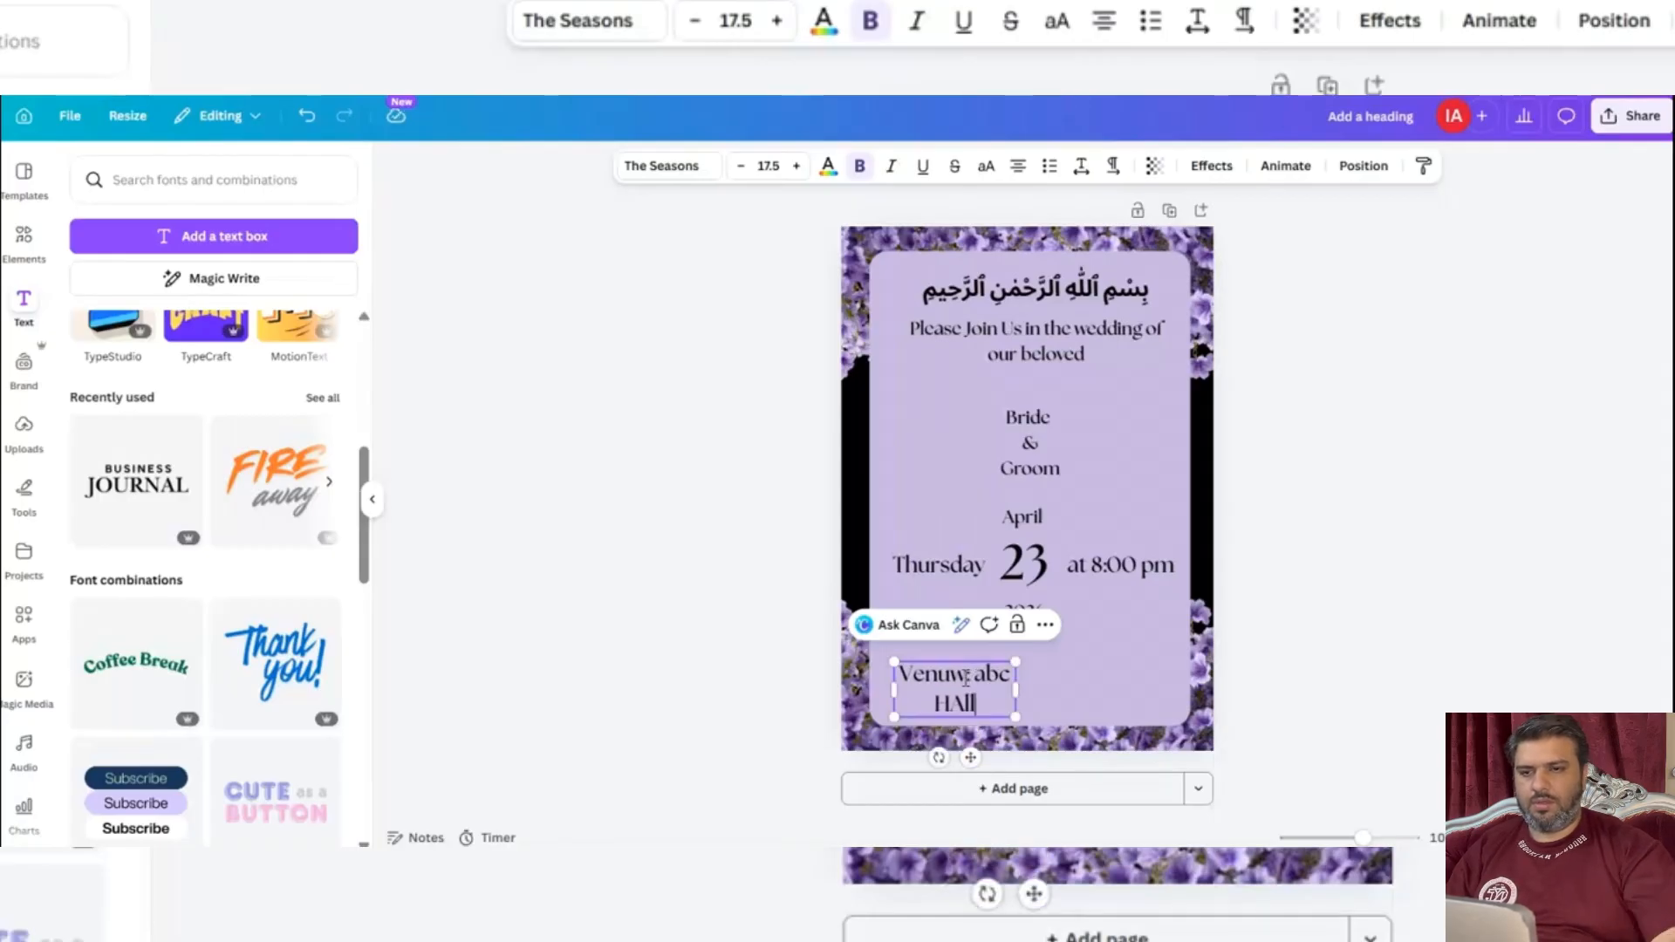
pyautogui.write(', XYZ')
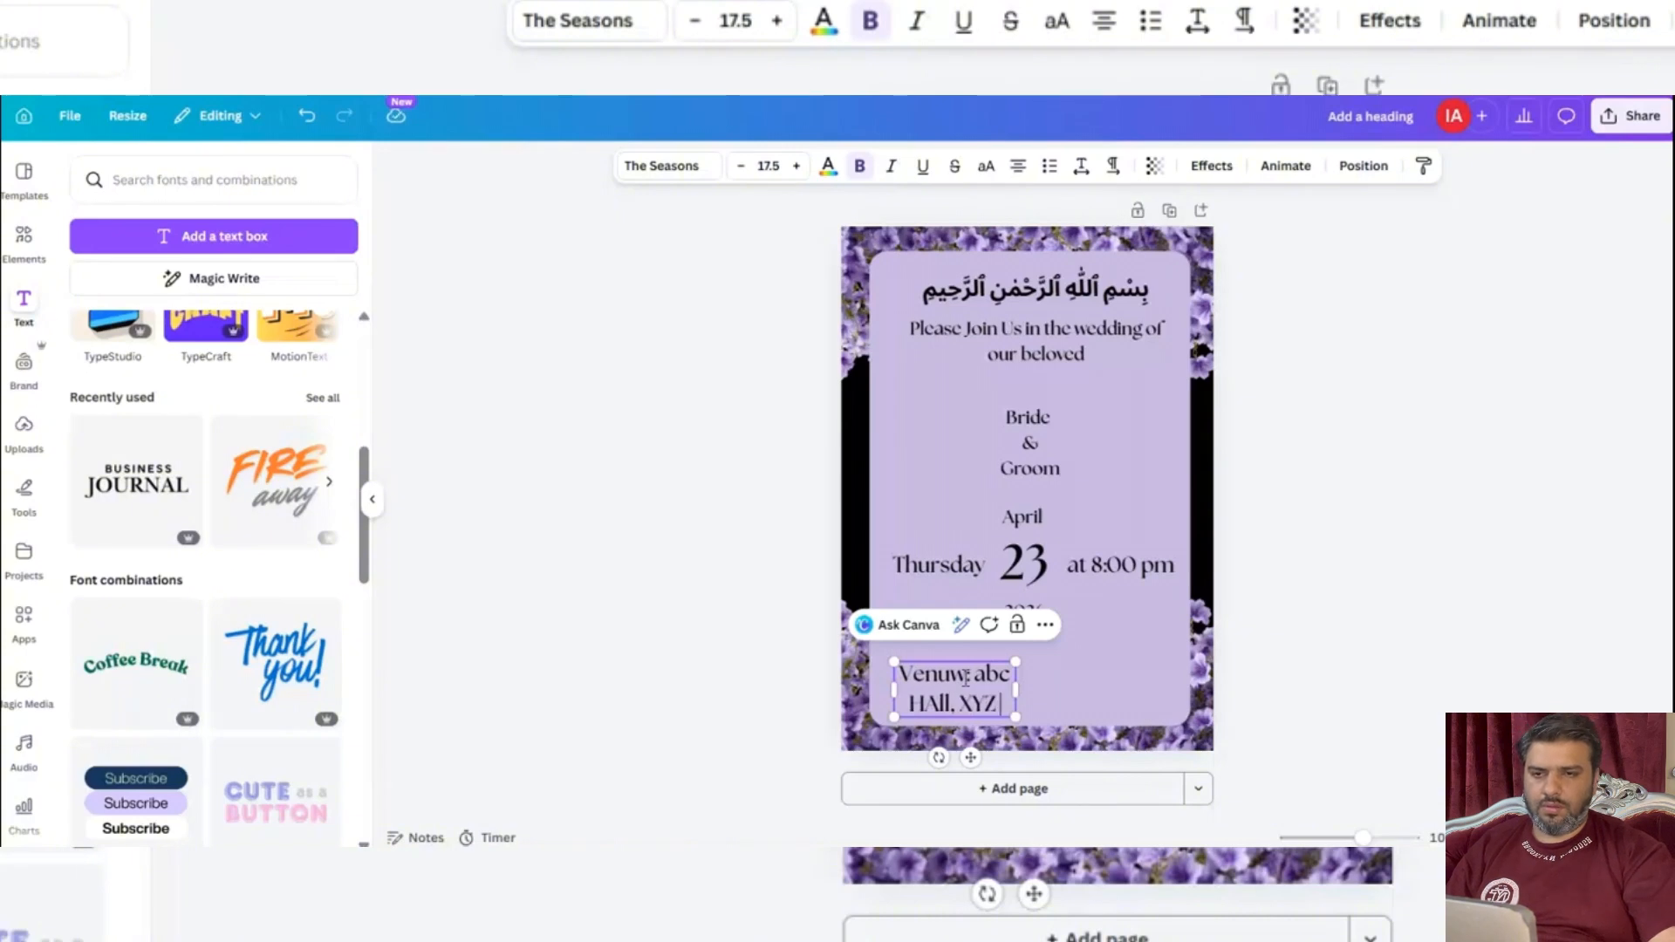
pyautogui.write(' City')
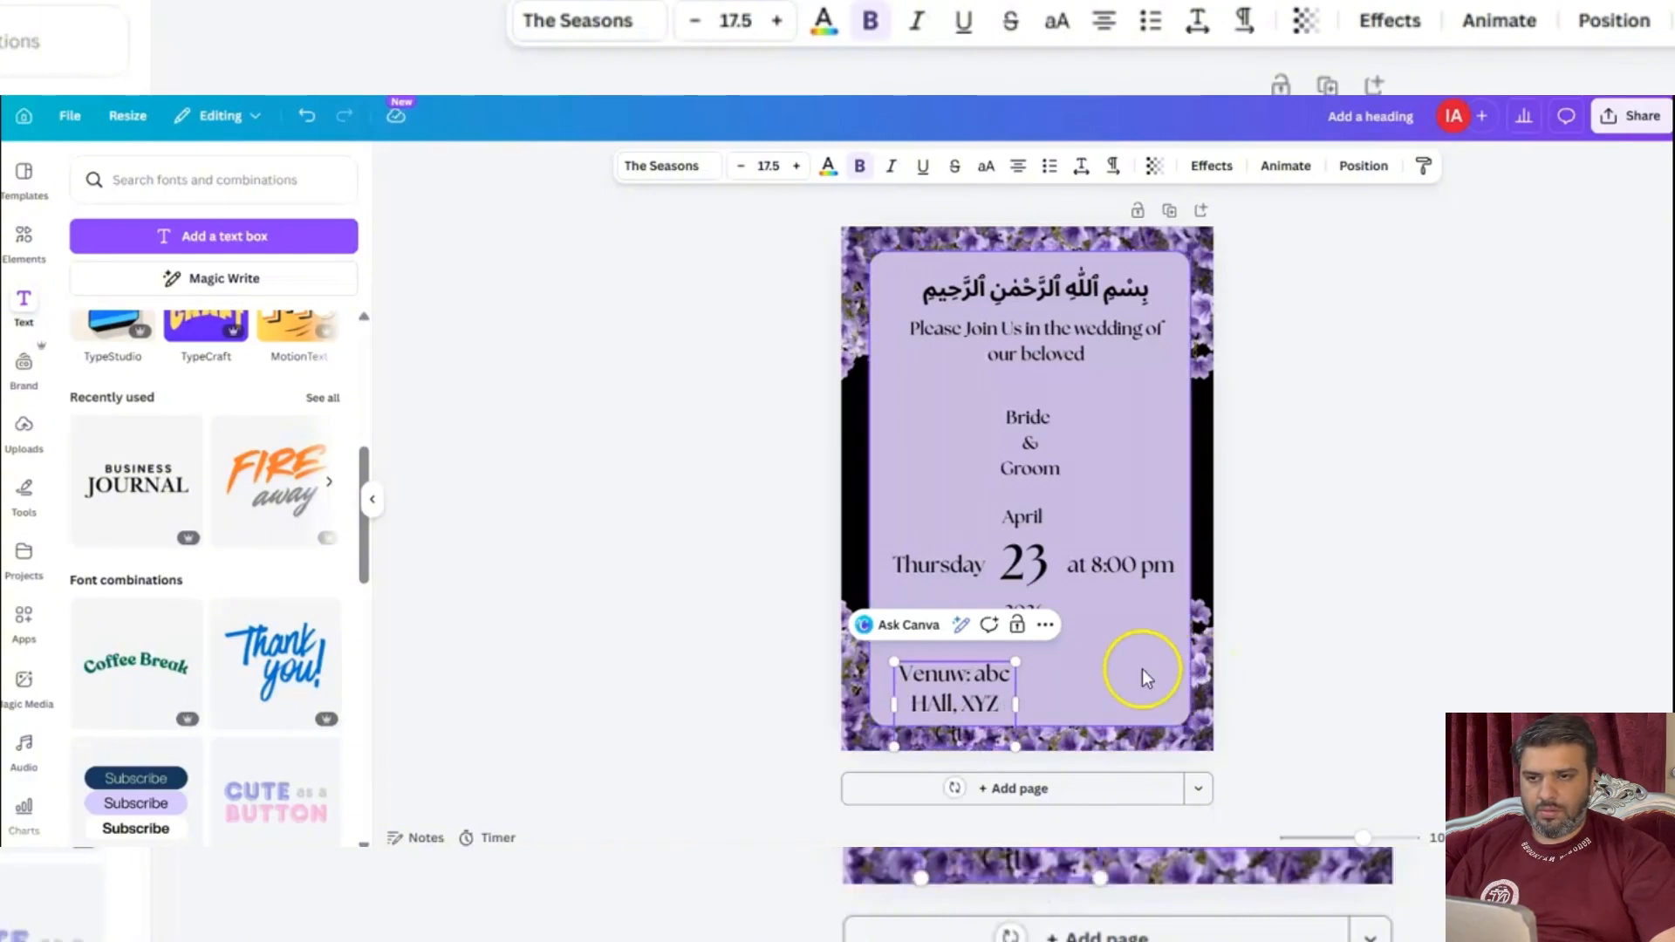
pyautogui.moveTo(1015, 702); pyautogui.dragTo(1177, 628)
pyautogui.click(995, 673)
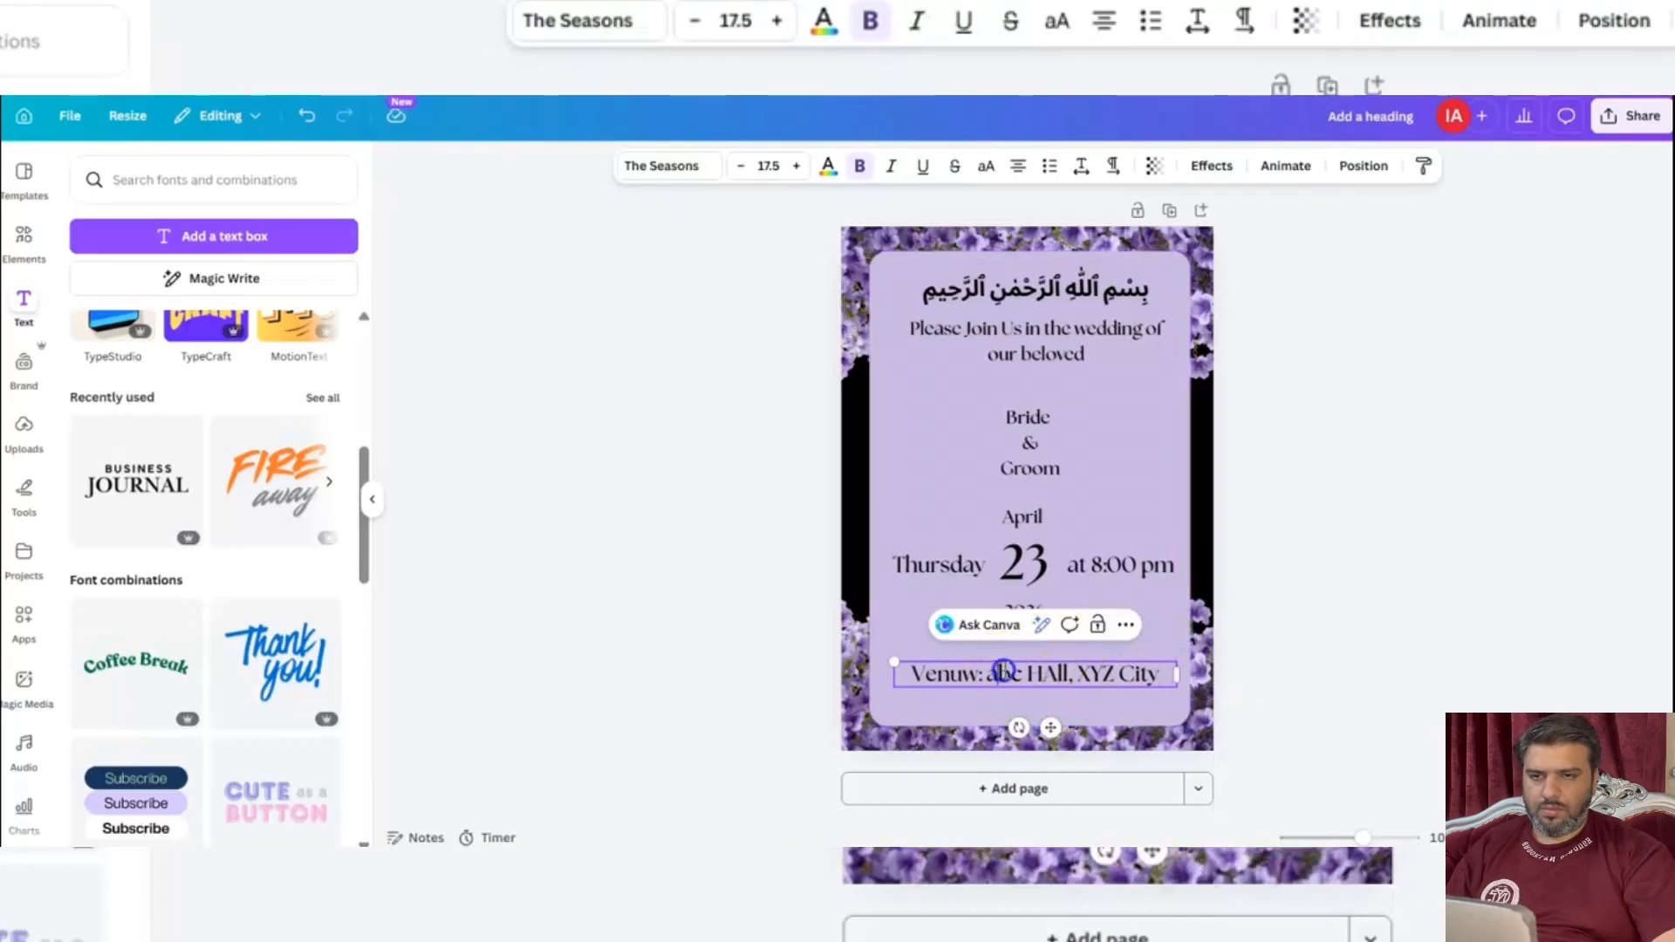
# Correct the venue line to read "Venue: ABC HAll, XYZ City" and reduce its font size to 13.5.
pyautogui.write('ABC')
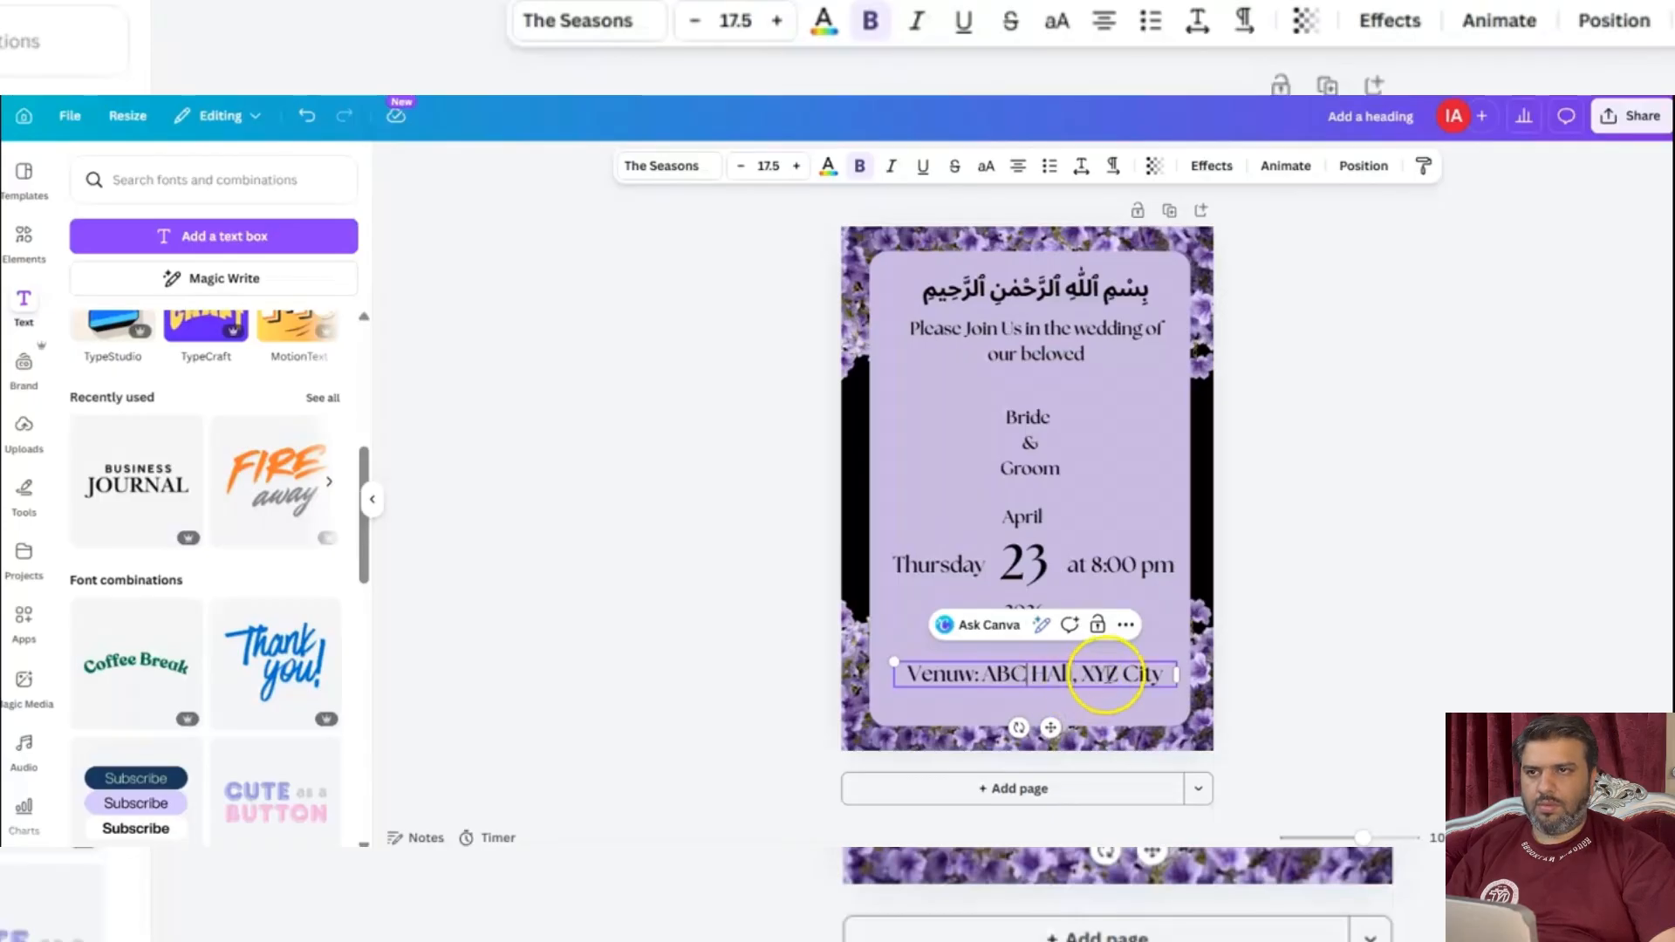
pyautogui.moveTo(983, 674); pyautogui.dragTo(1173, 673)
pyautogui.click(740, 166)
pyautogui.click(740, 166)
pyautogui.click(740, 165)
pyautogui.click(740, 166)
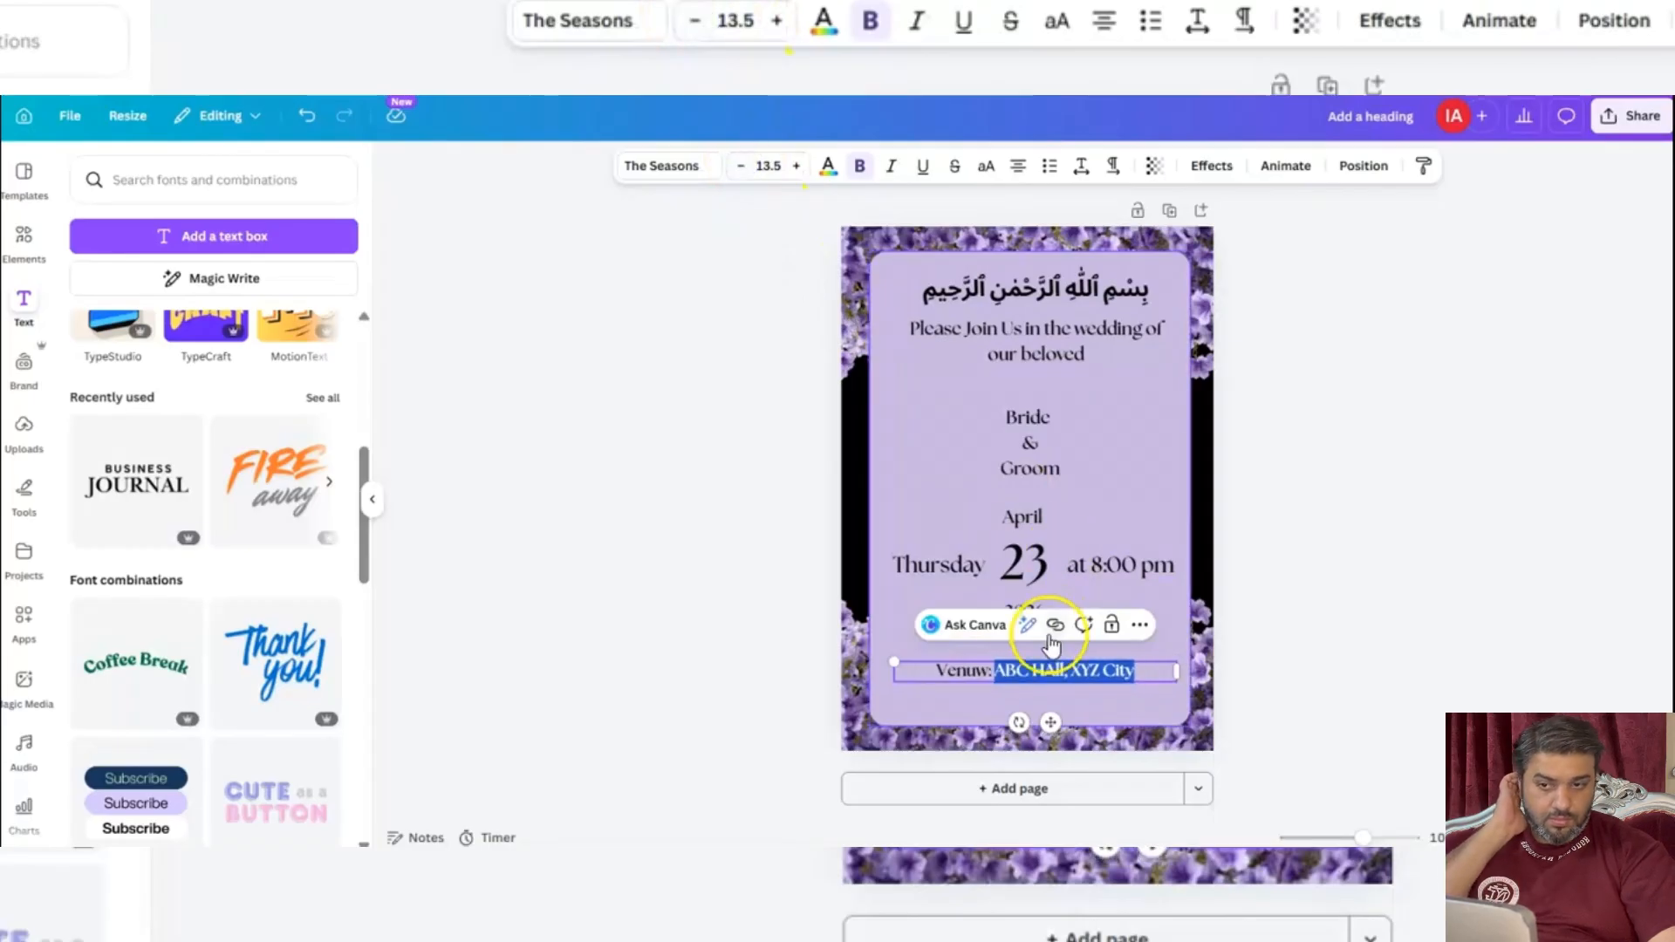
pyautogui.click(982, 675)
pyautogui.click(728, 583)
pyautogui.click(988, 674)
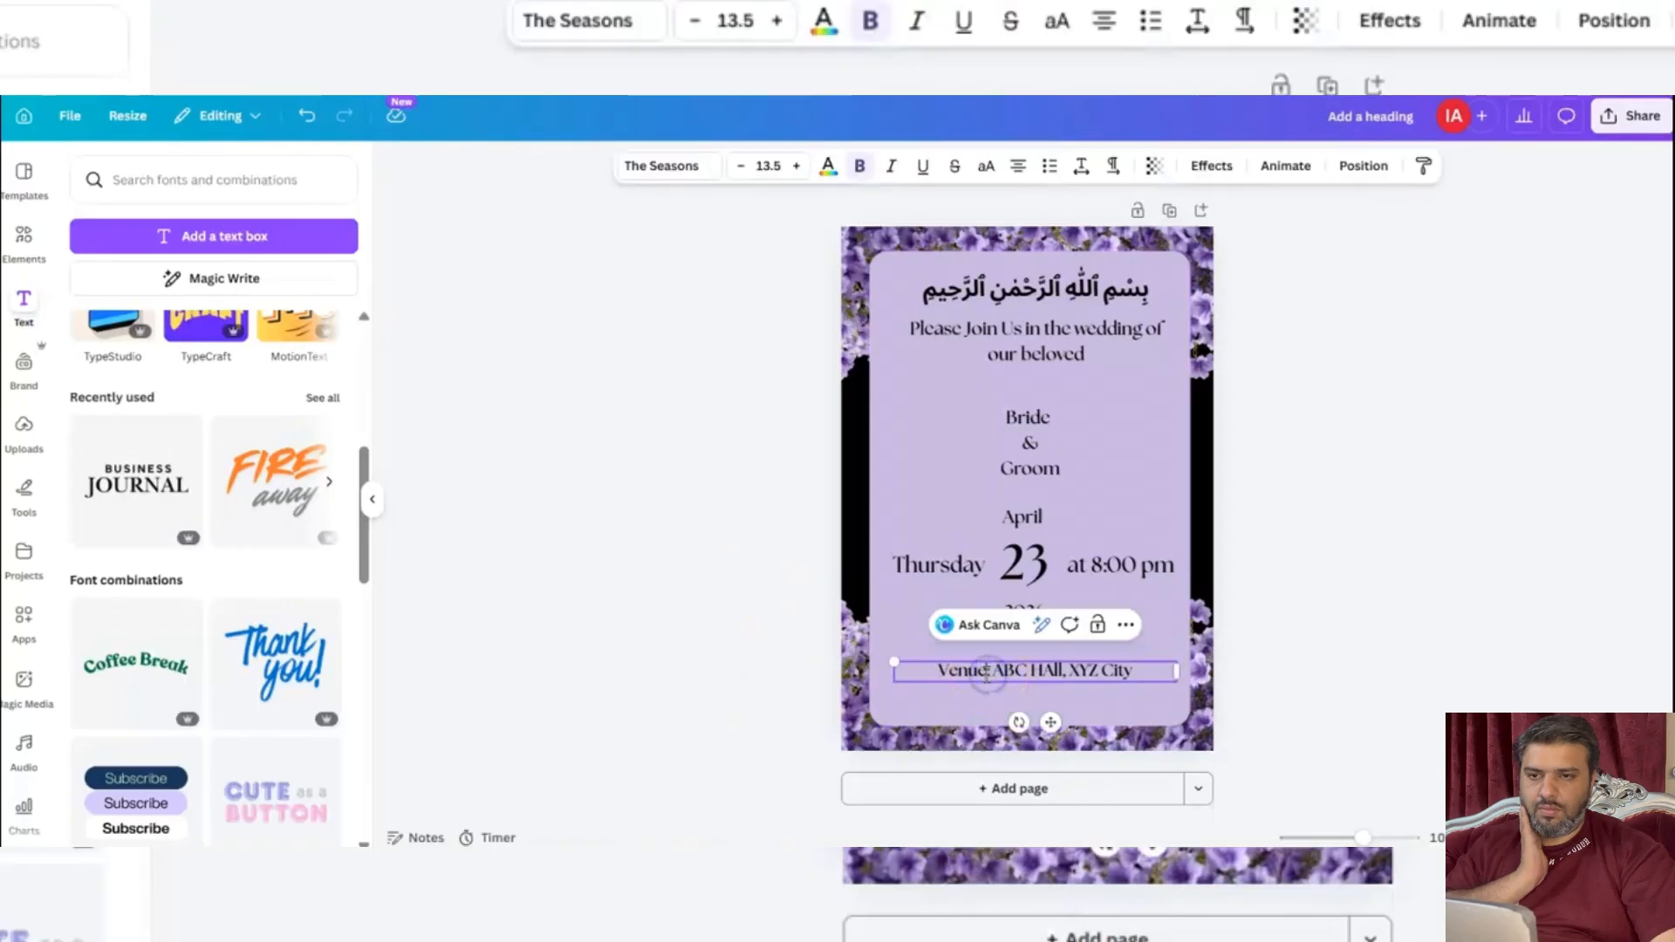
# Enlarge the venue line's text by three size increments.
pyautogui.click(795, 165)
pyautogui.click(795, 166)
pyautogui.click(796, 166)
pyautogui.click(666, 415)
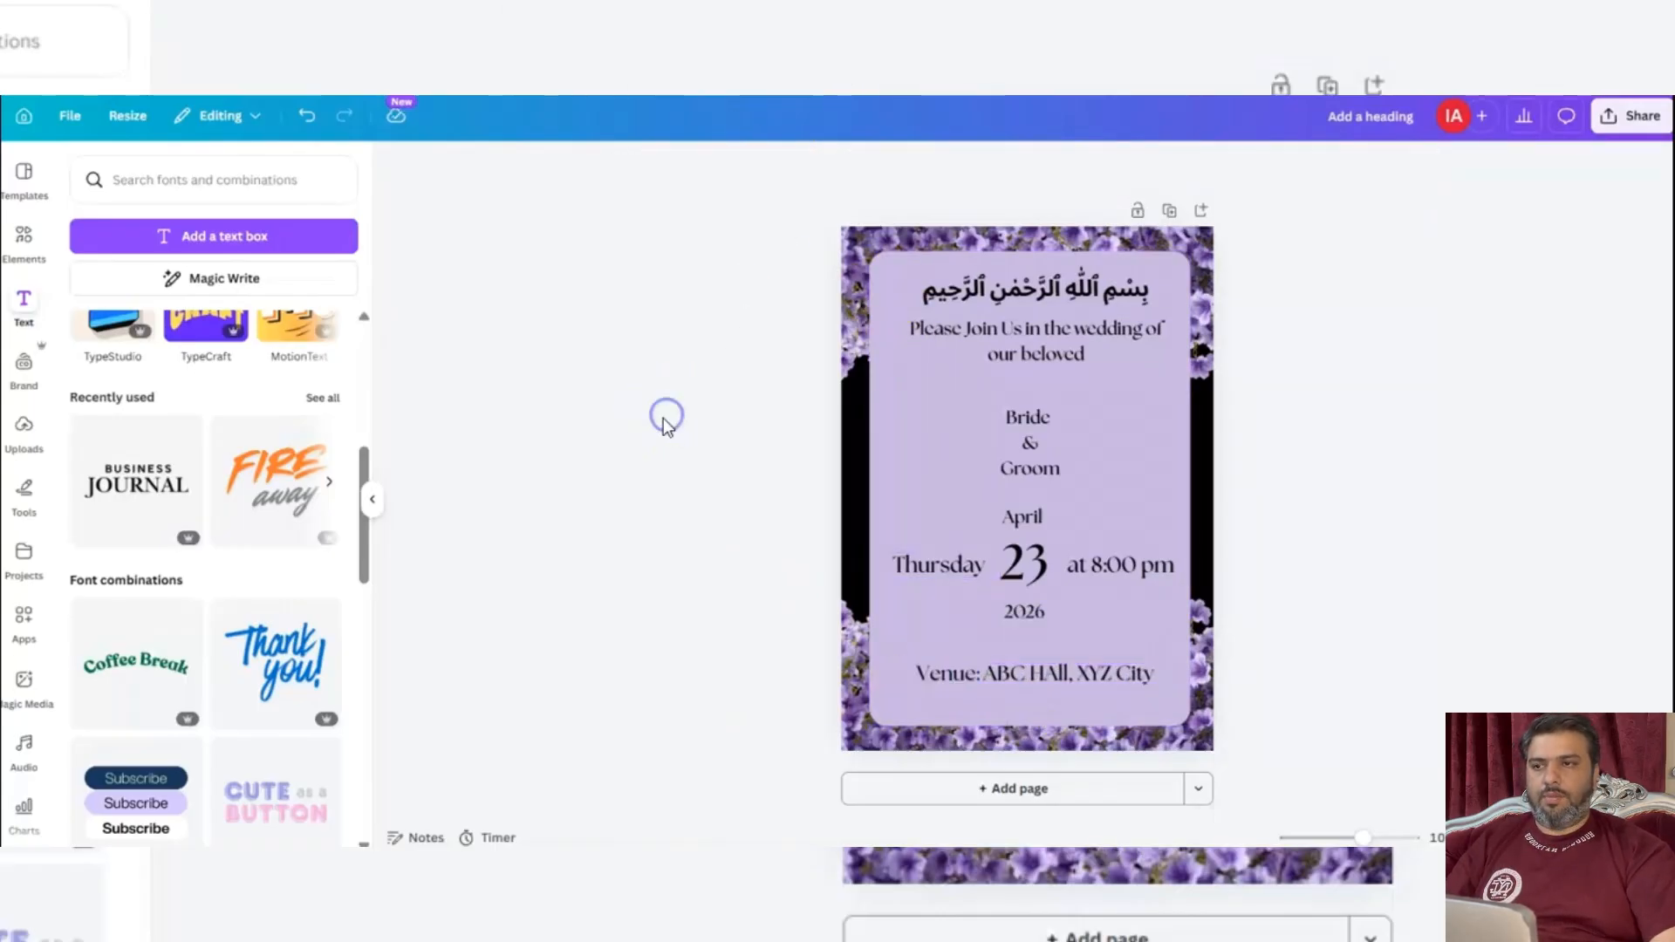
# Move the "Bride & Groom" text slightly up to leave more space above the date.
pyautogui.moveTo(1038, 449); pyautogui.dragTo(1043, 436)
pyautogui.click(1453, 443)
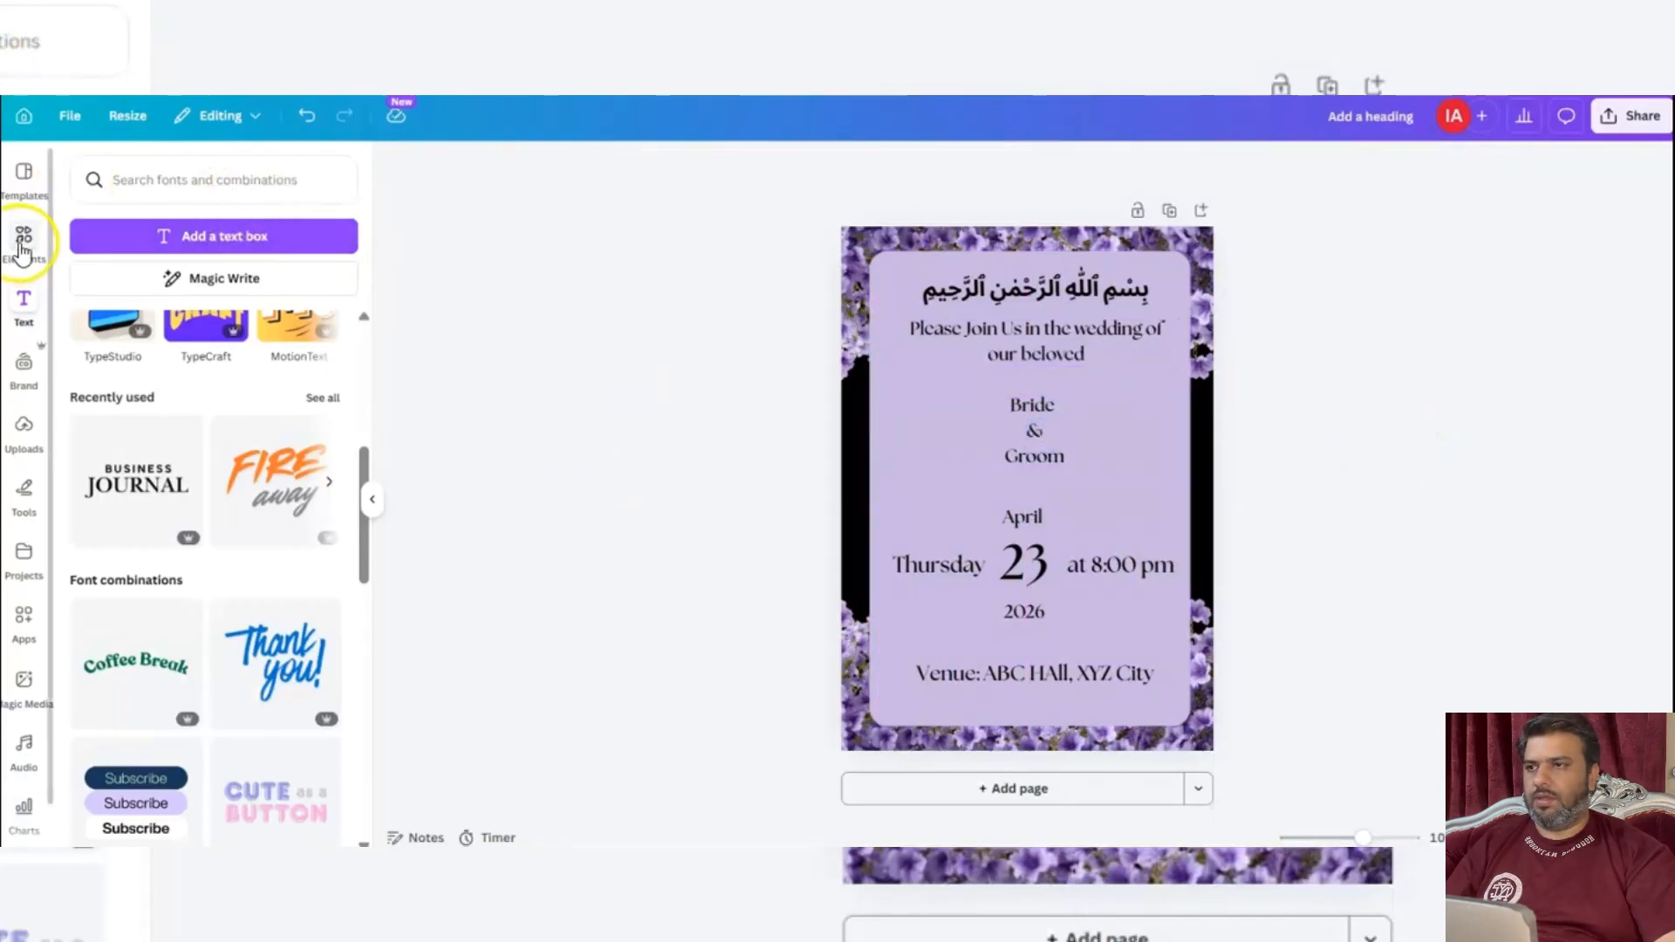
pyautogui.click(1029, 558)
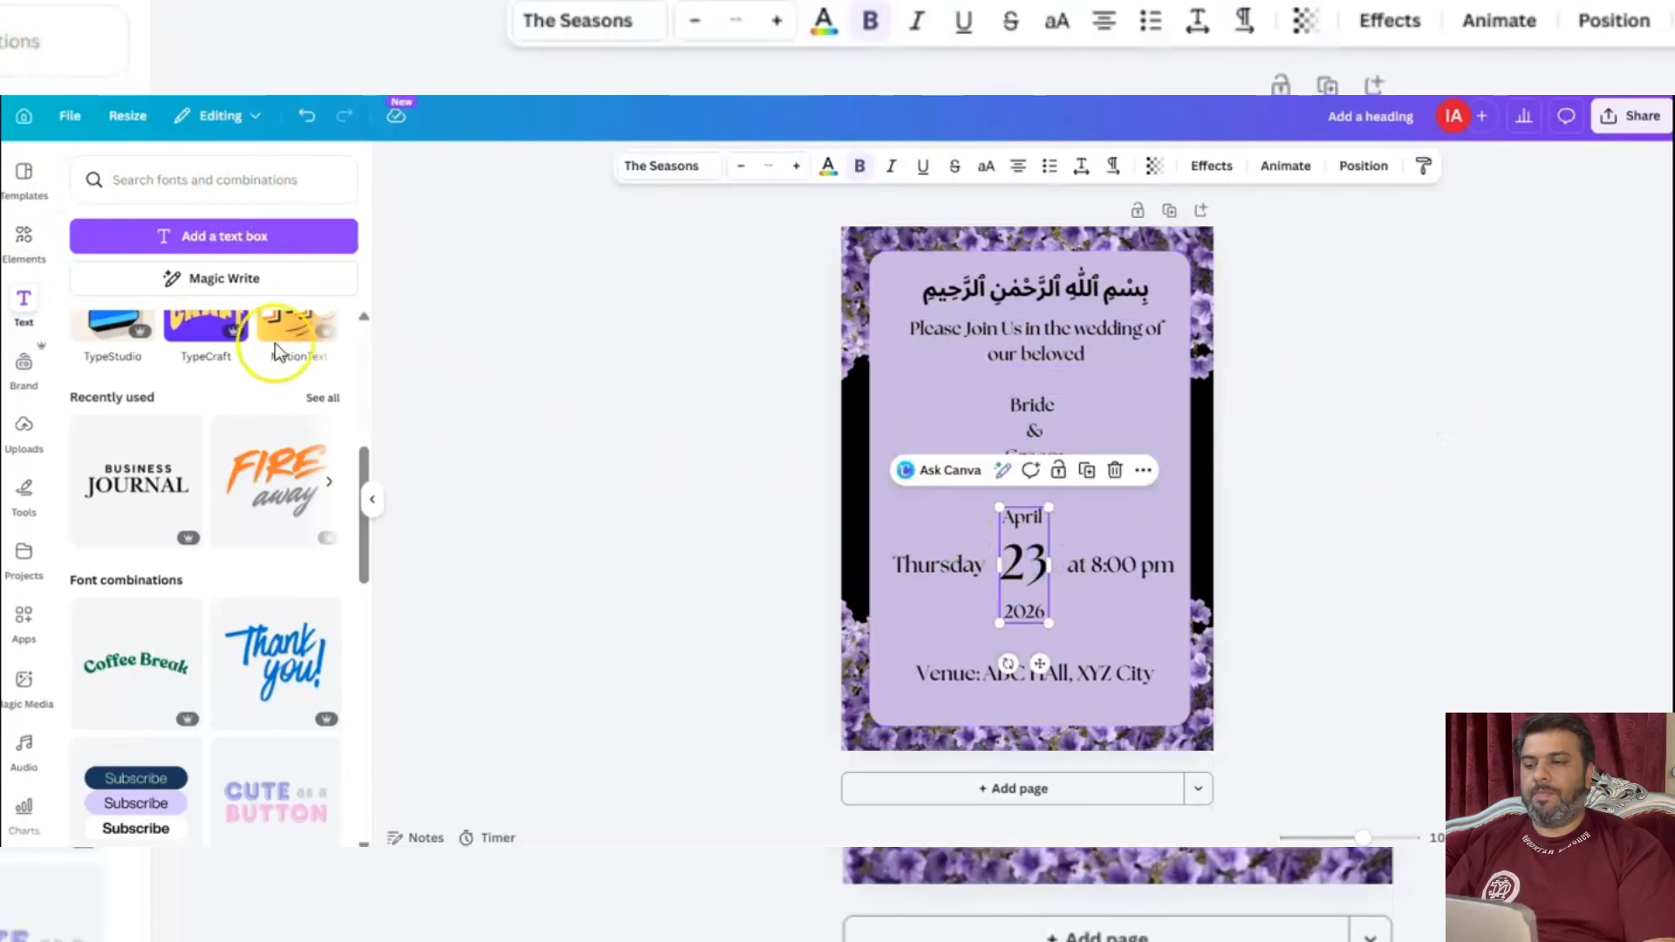
# Try to find a ring among the shapes by searching for "Golden ring" and "ring".
pyautogui.click(24, 235)
pyautogui.click(197, 230)
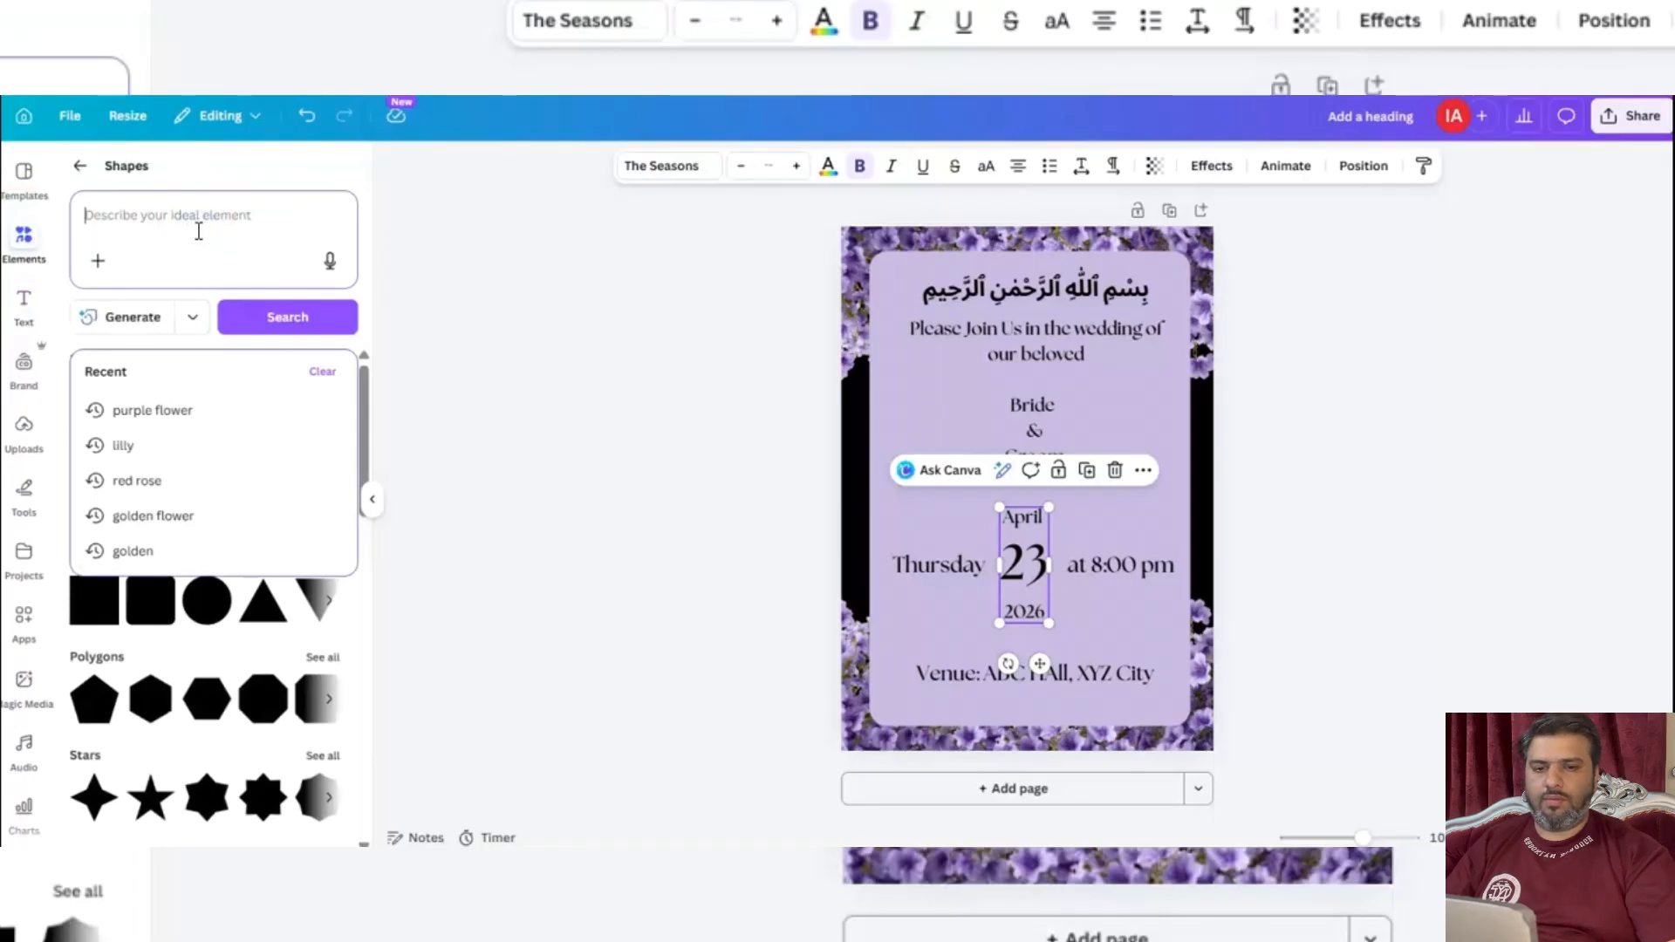
pyautogui.write('Golden ring')
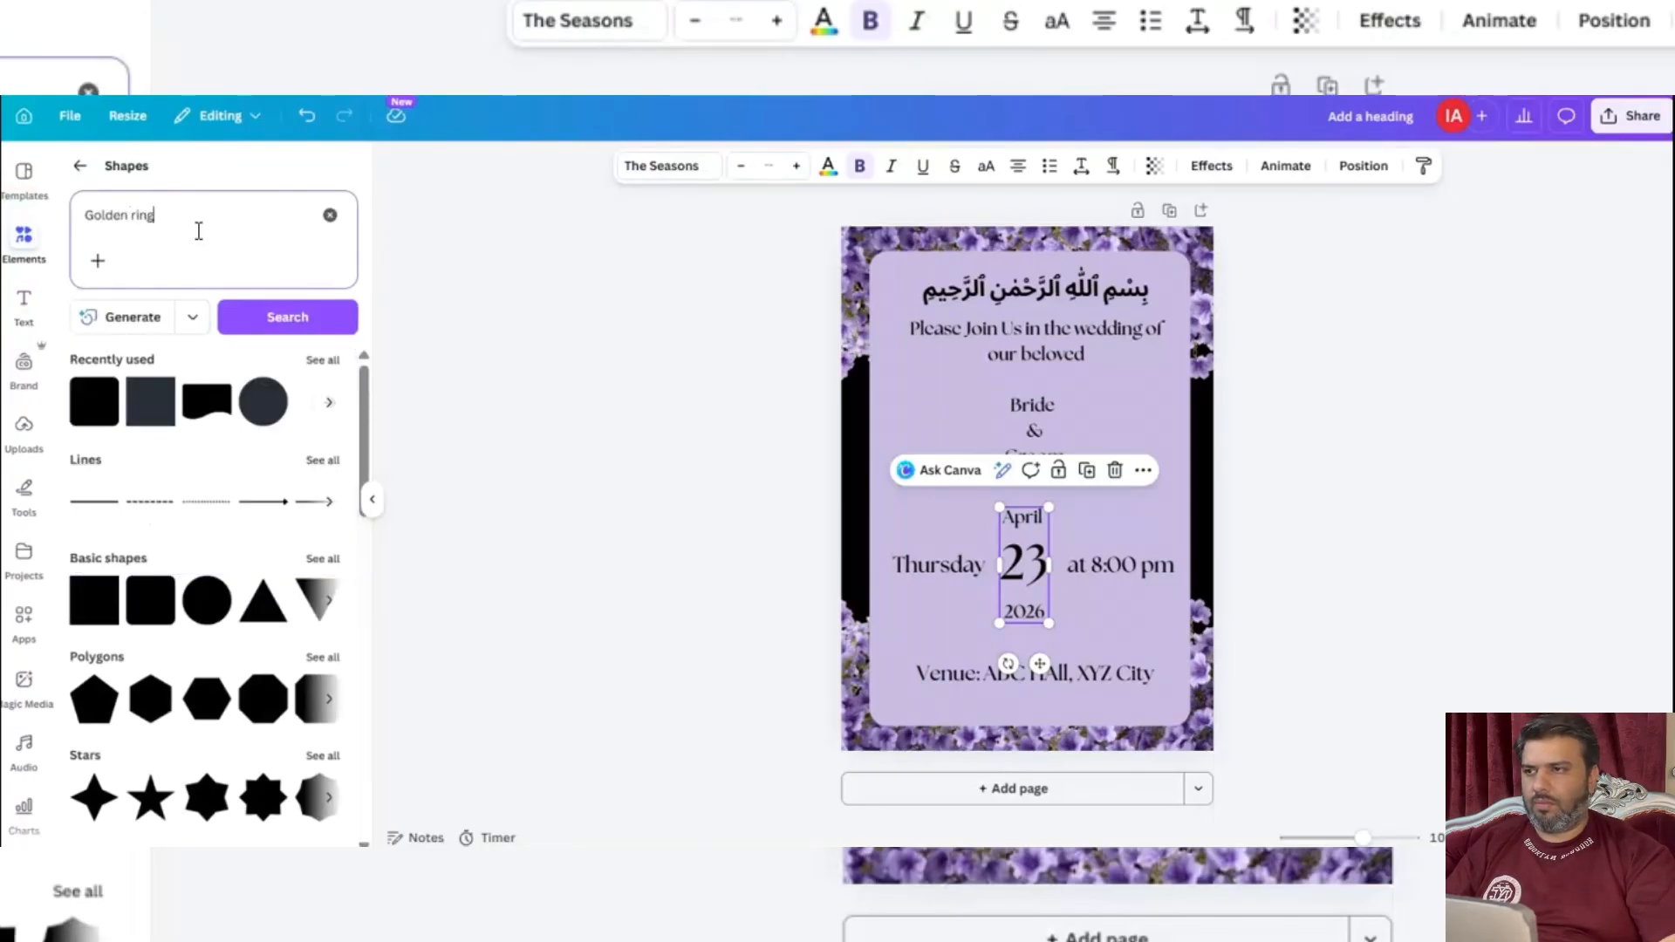
pyautogui.press('Return')
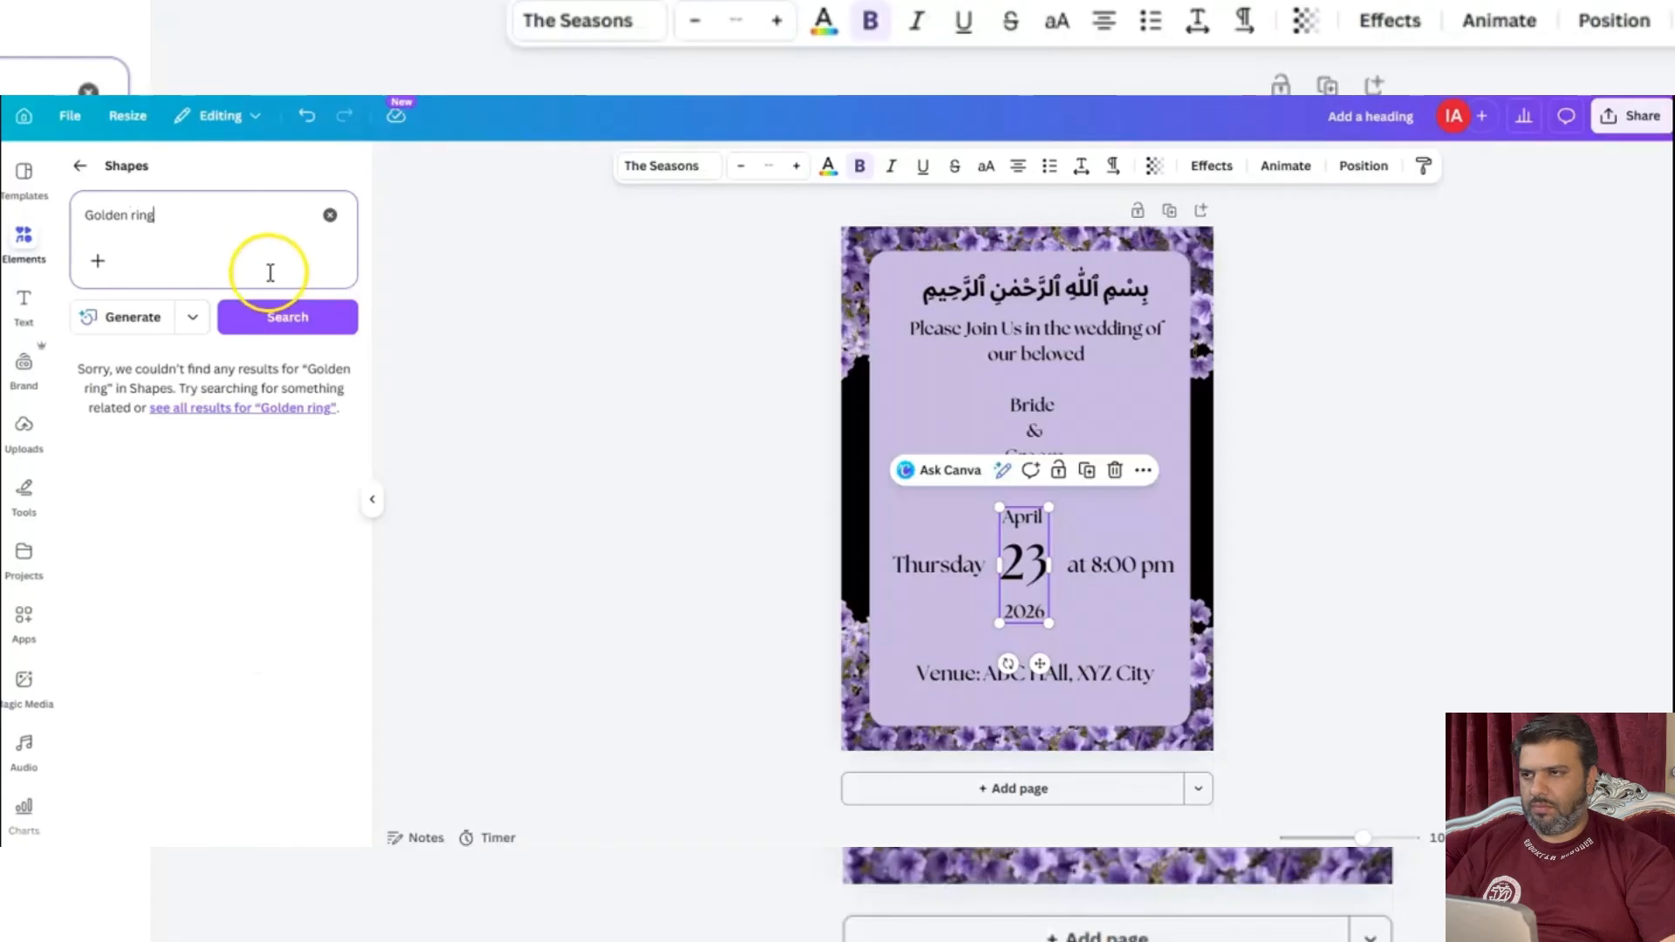
pyautogui.click(294, 317)
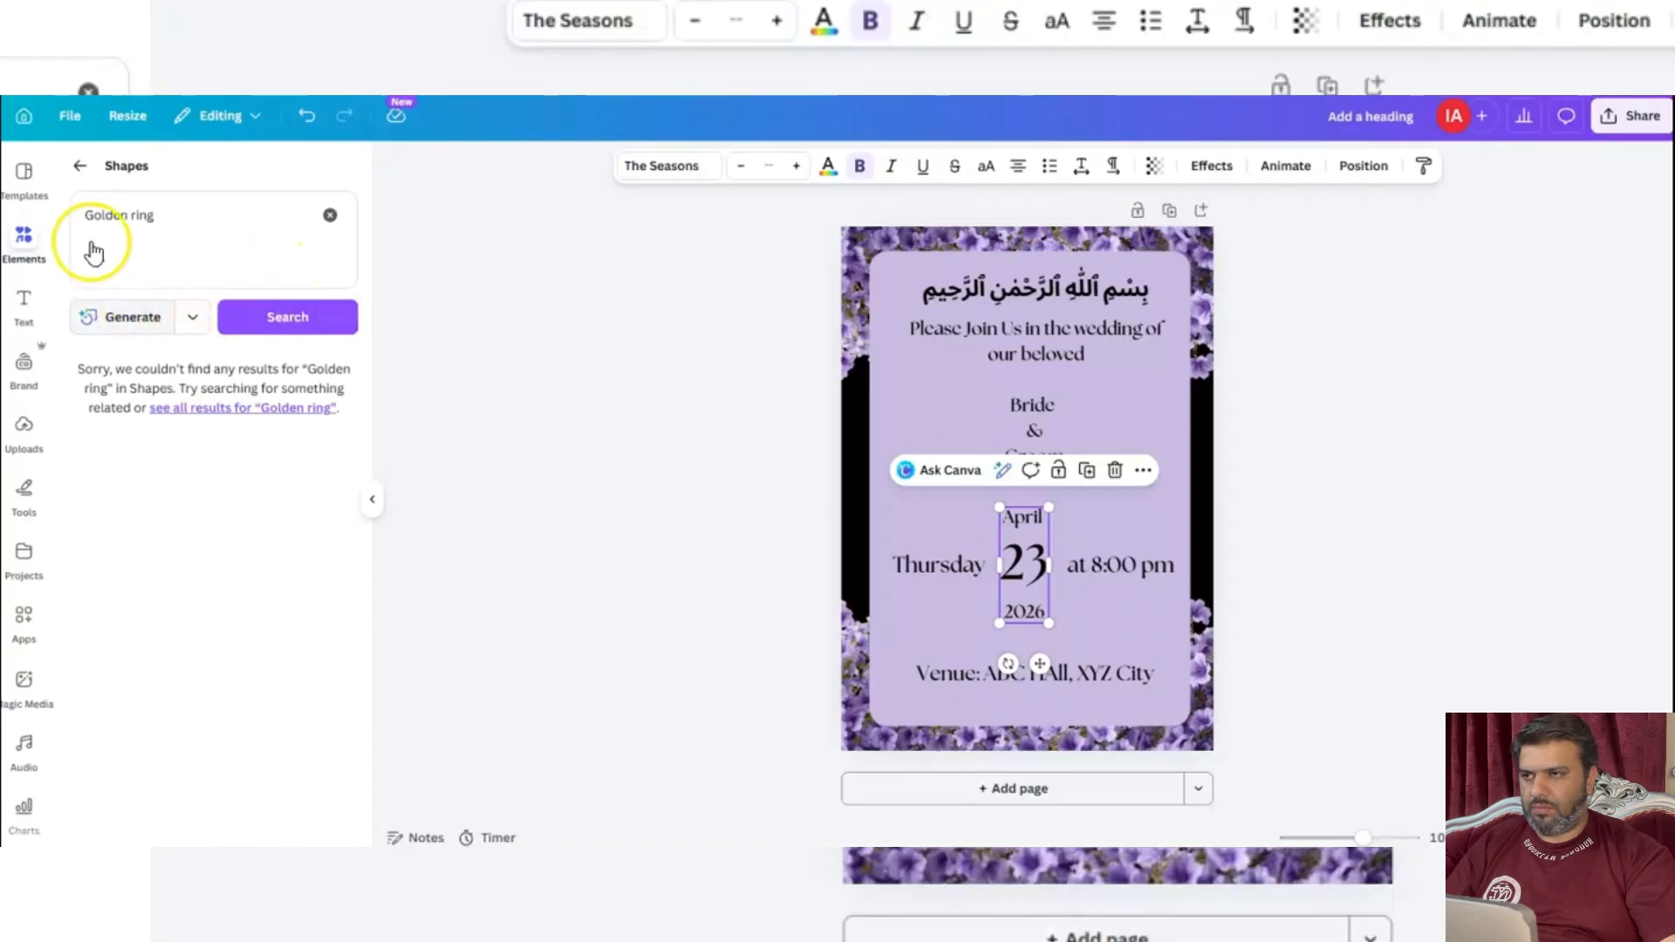
pyautogui.doubleClick(142, 215)
pyautogui.doubleClick(131, 215)
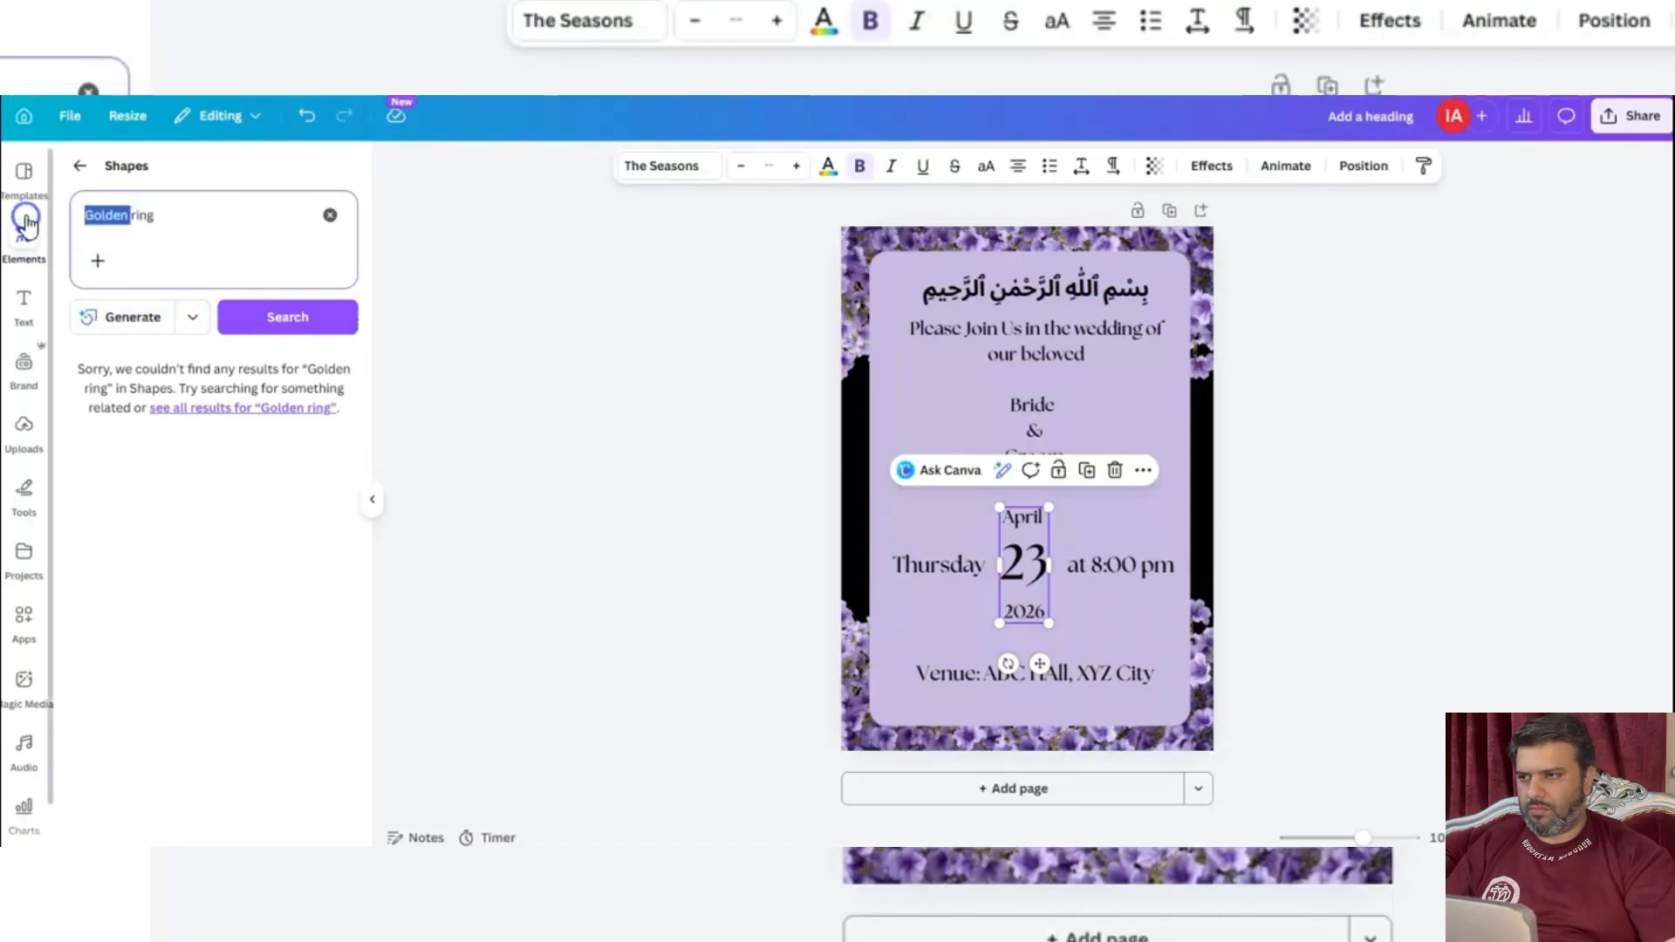
pyautogui.press('BackSpace')
pyautogui.press('Return')
pyautogui.click(124, 375)
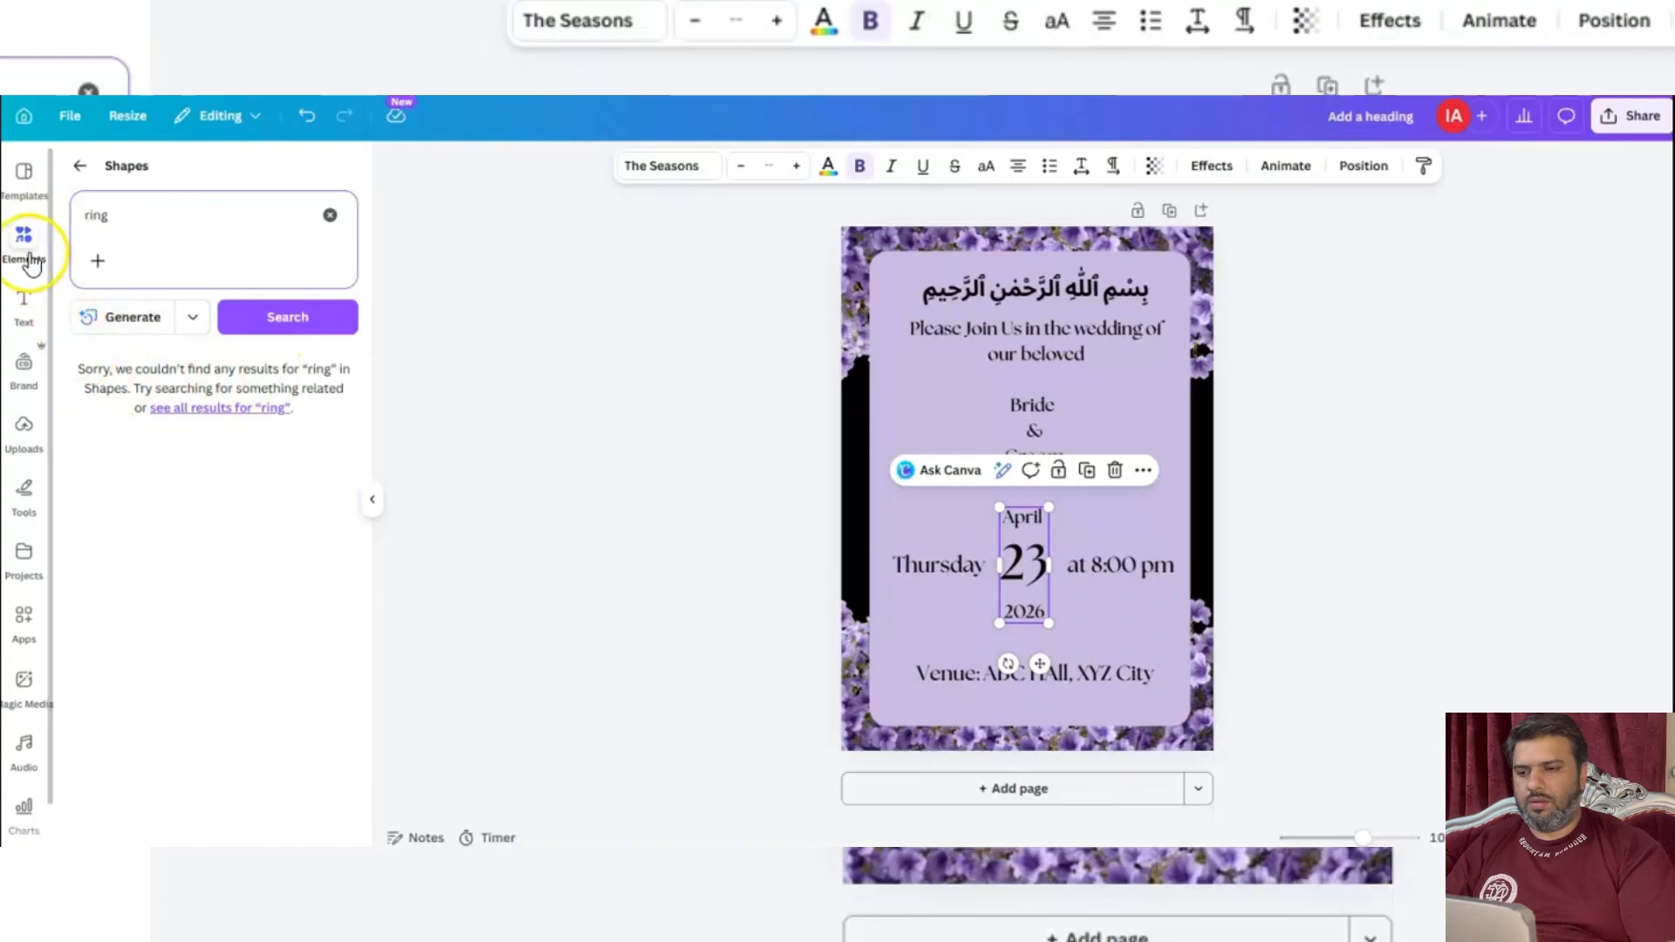
# Leave the Shapes category and search all elements for "Golden Ring".
pyautogui.click(25, 245)
pyautogui.click(79, 173)
pyautogui.click(162, 203)
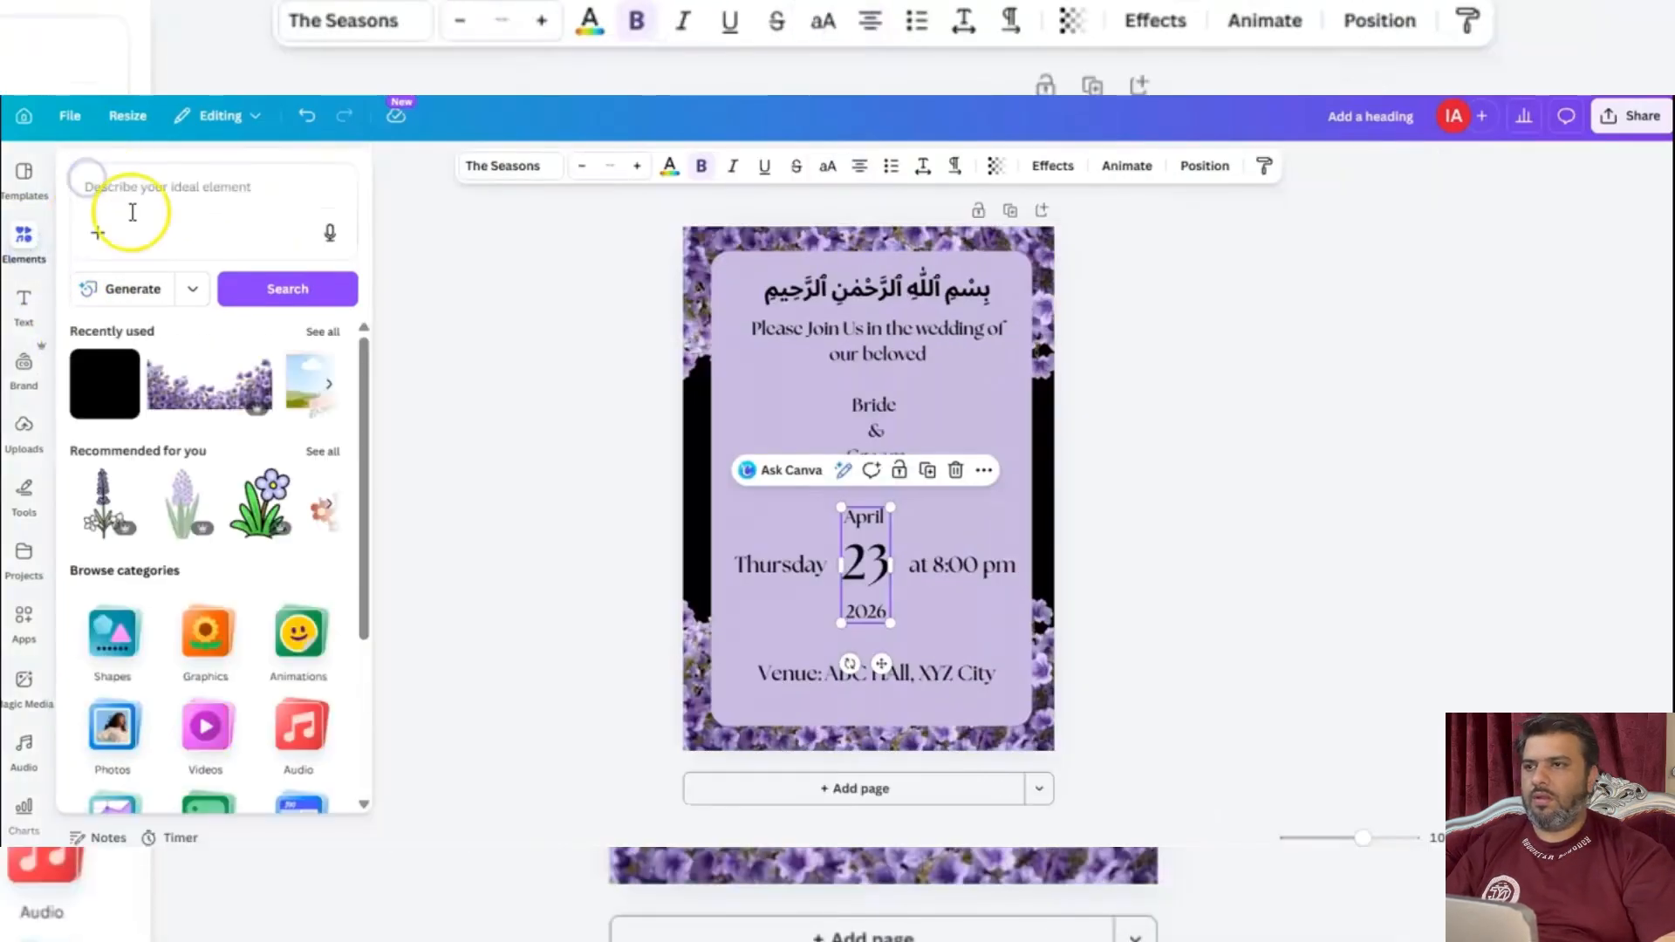
pyautogui.write('Golde')
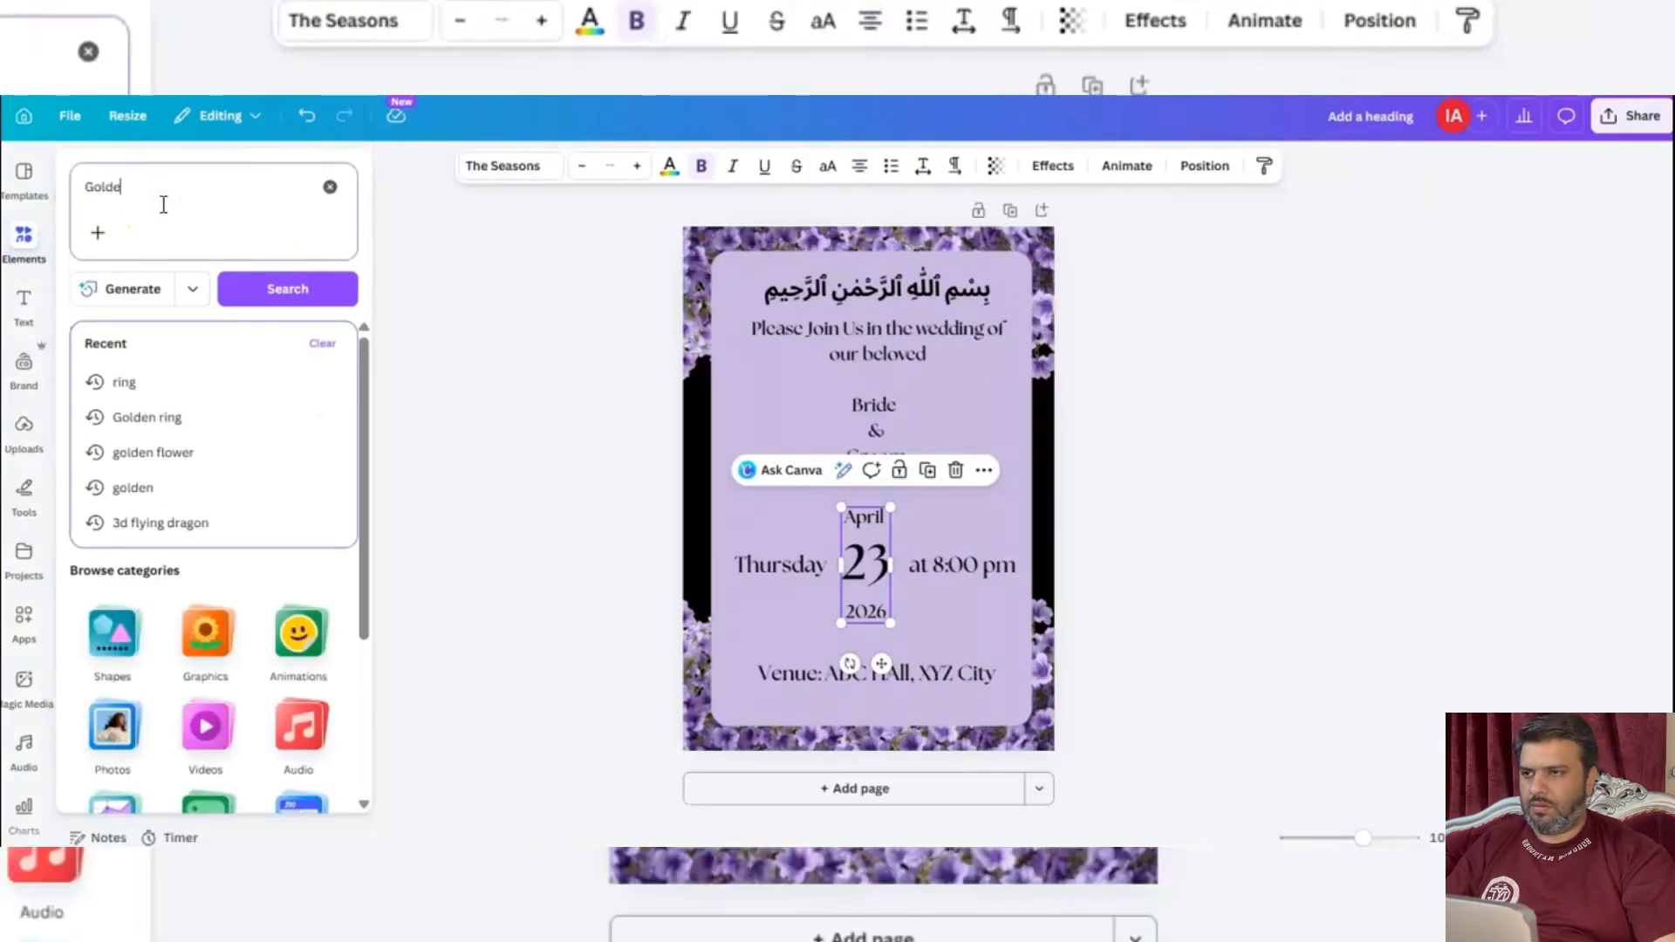
pyautogui.write('n Ring')
pyautogui.click(288, 288)
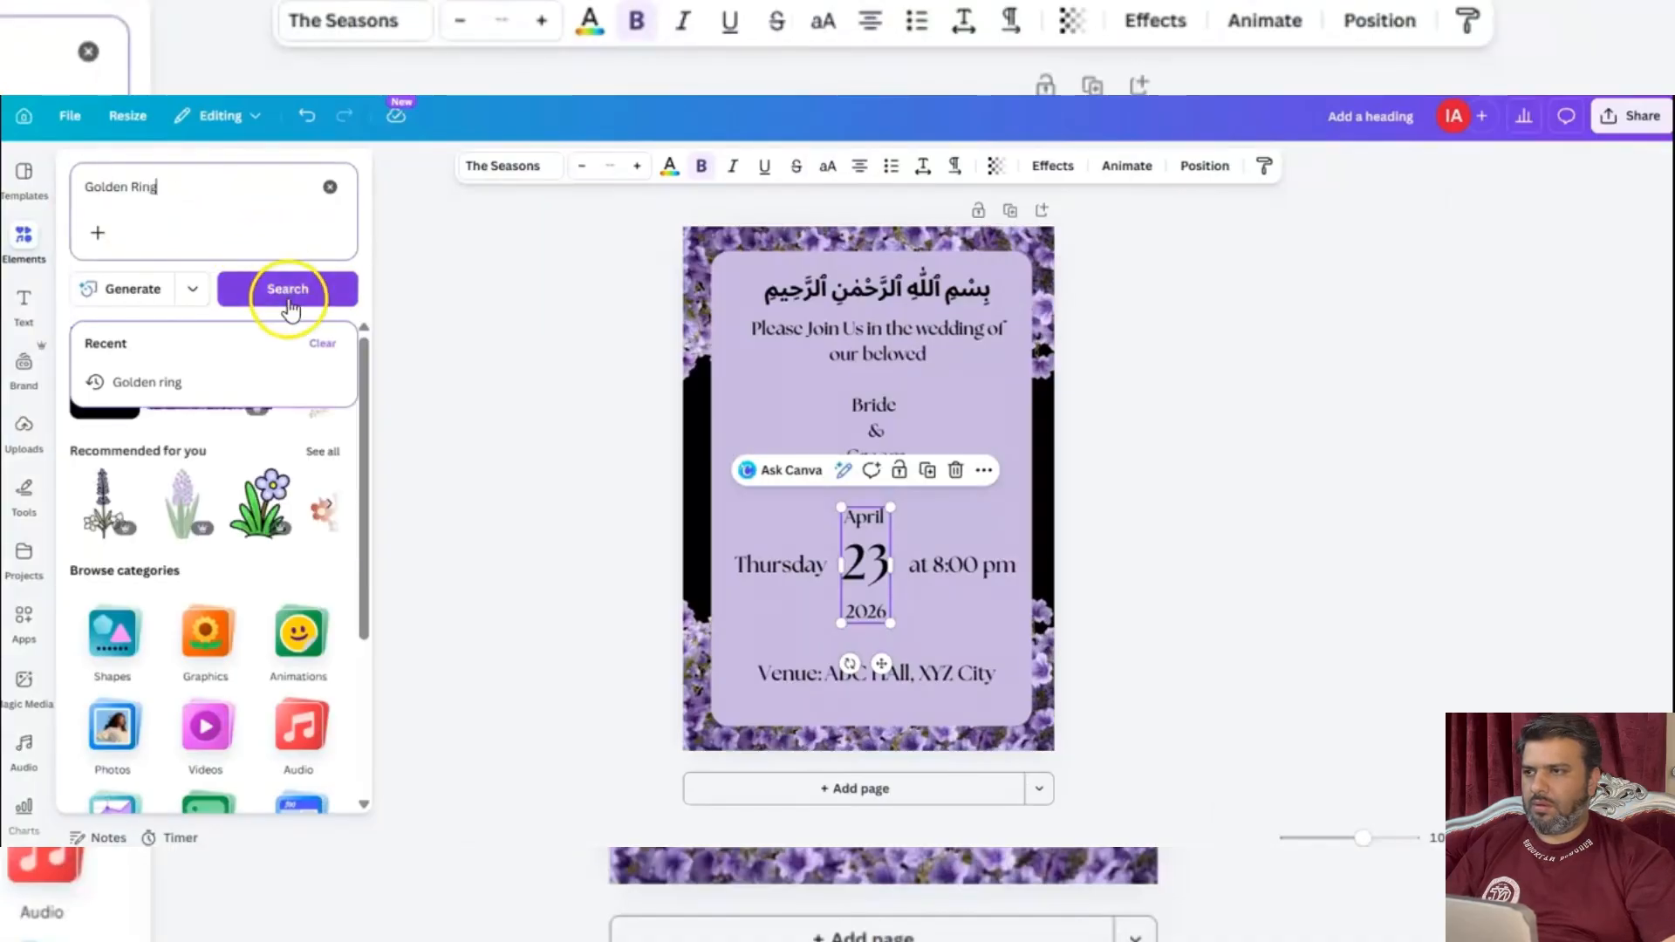
pyautogui.click(441, 227)
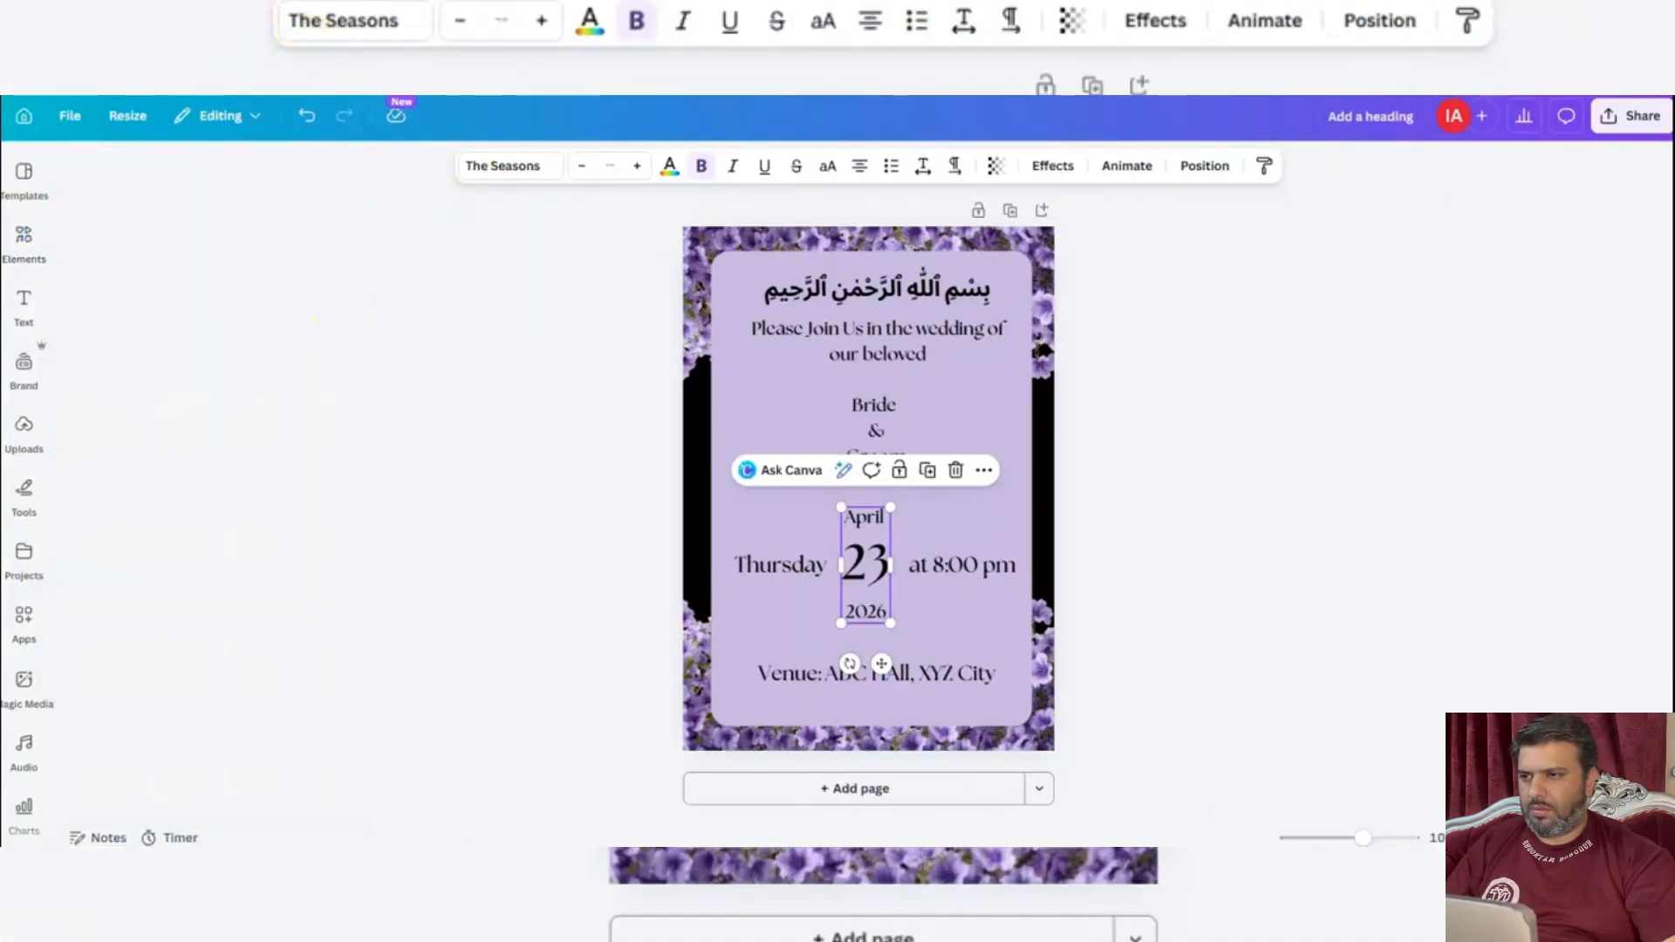
pyautogui.click(25, 178)
pyautogui.click(25, 235)
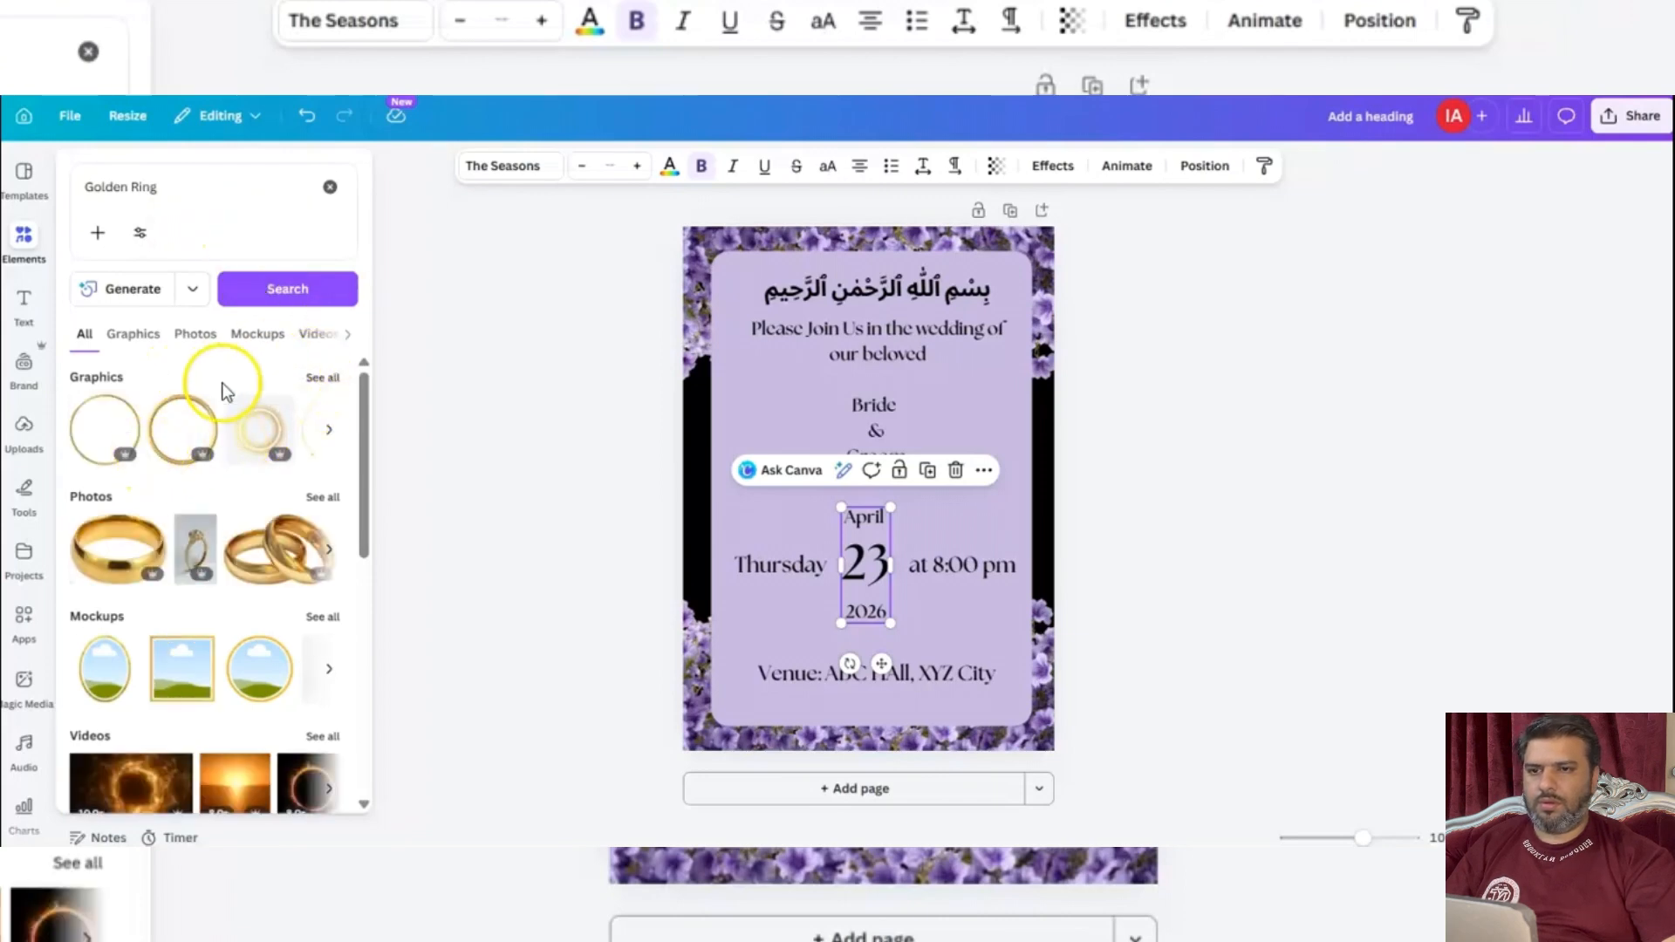
# Add the thin golden ring graphic and position and size it to encircle the "Bride & Groom" text.
pyautogui.click(93, 420)
pyautogui.moveTo(1020, 638); pyautogui.dragTo(827, 449)
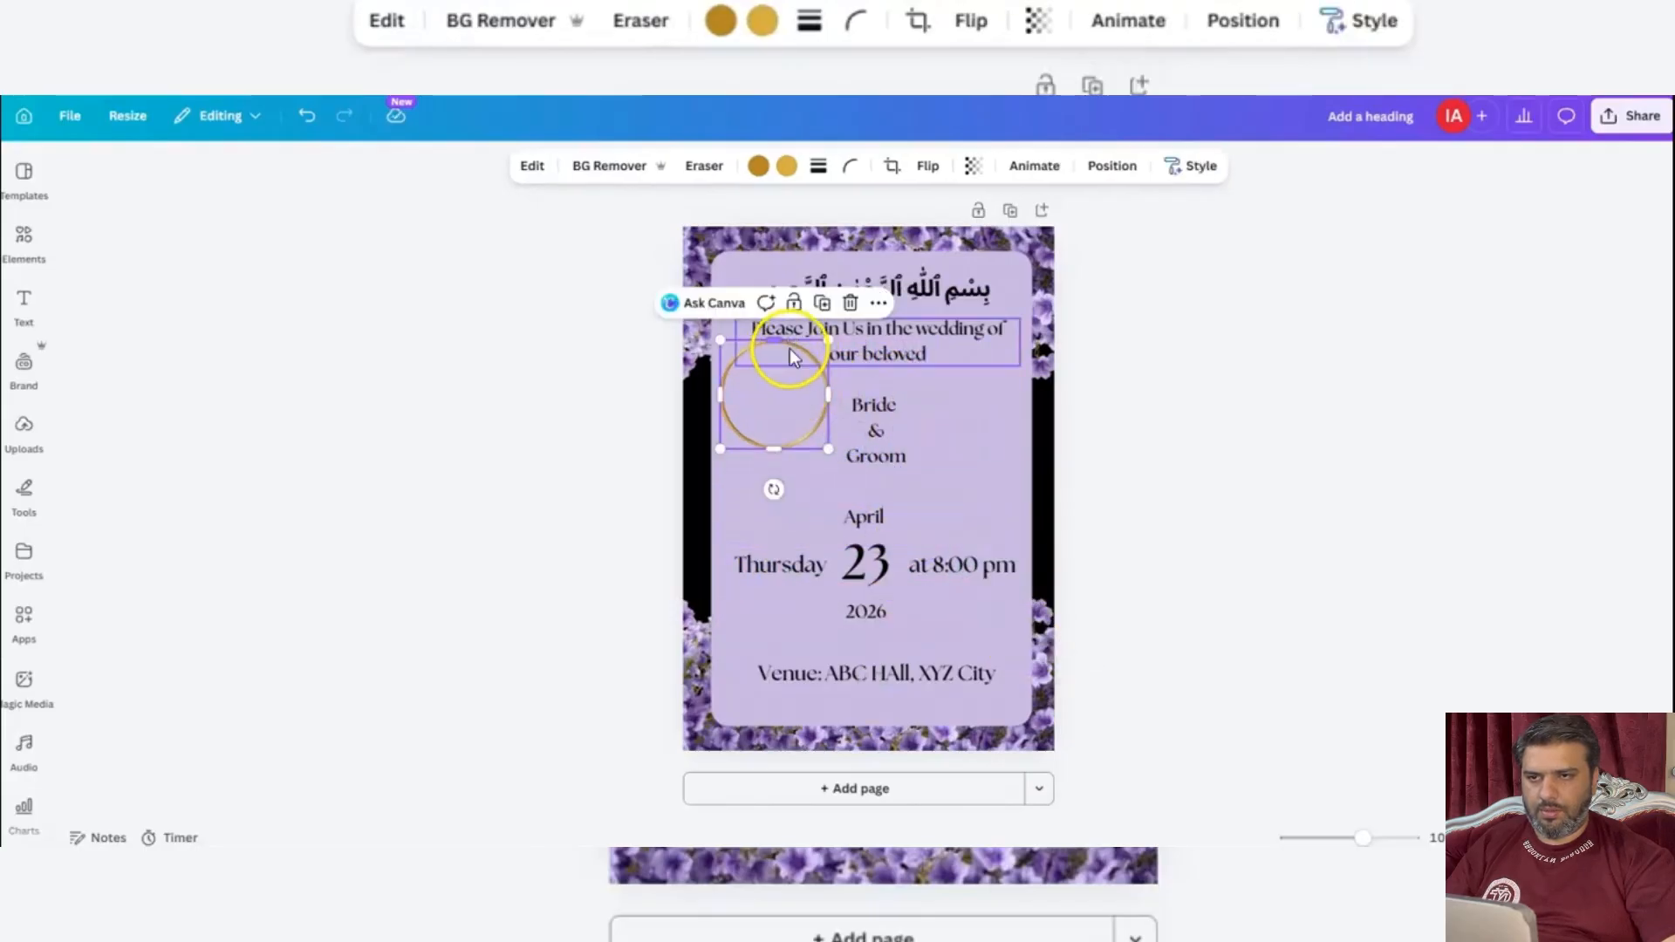
pyautogui.moveTo(737, 373); pyautogui.dragTo(831, 403)
pyautogui.click(830, 401)
pyautogui.click(557, 393)
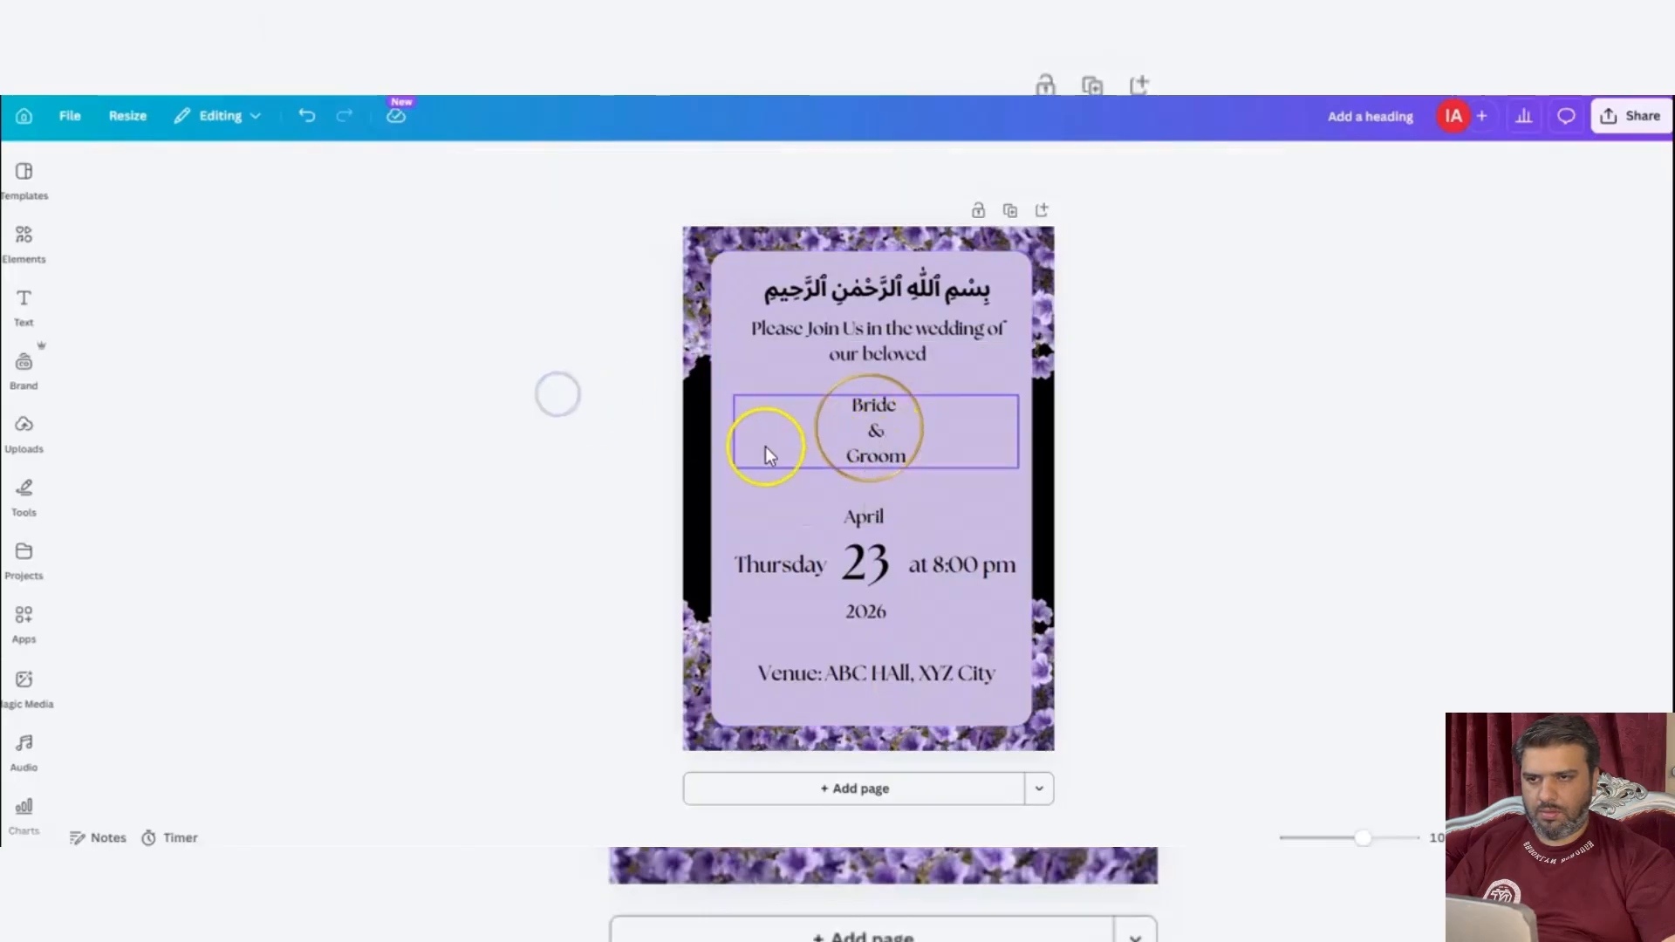
pyautogui.moveTo(852, 473); pyautogui.dragTo(909, 496)
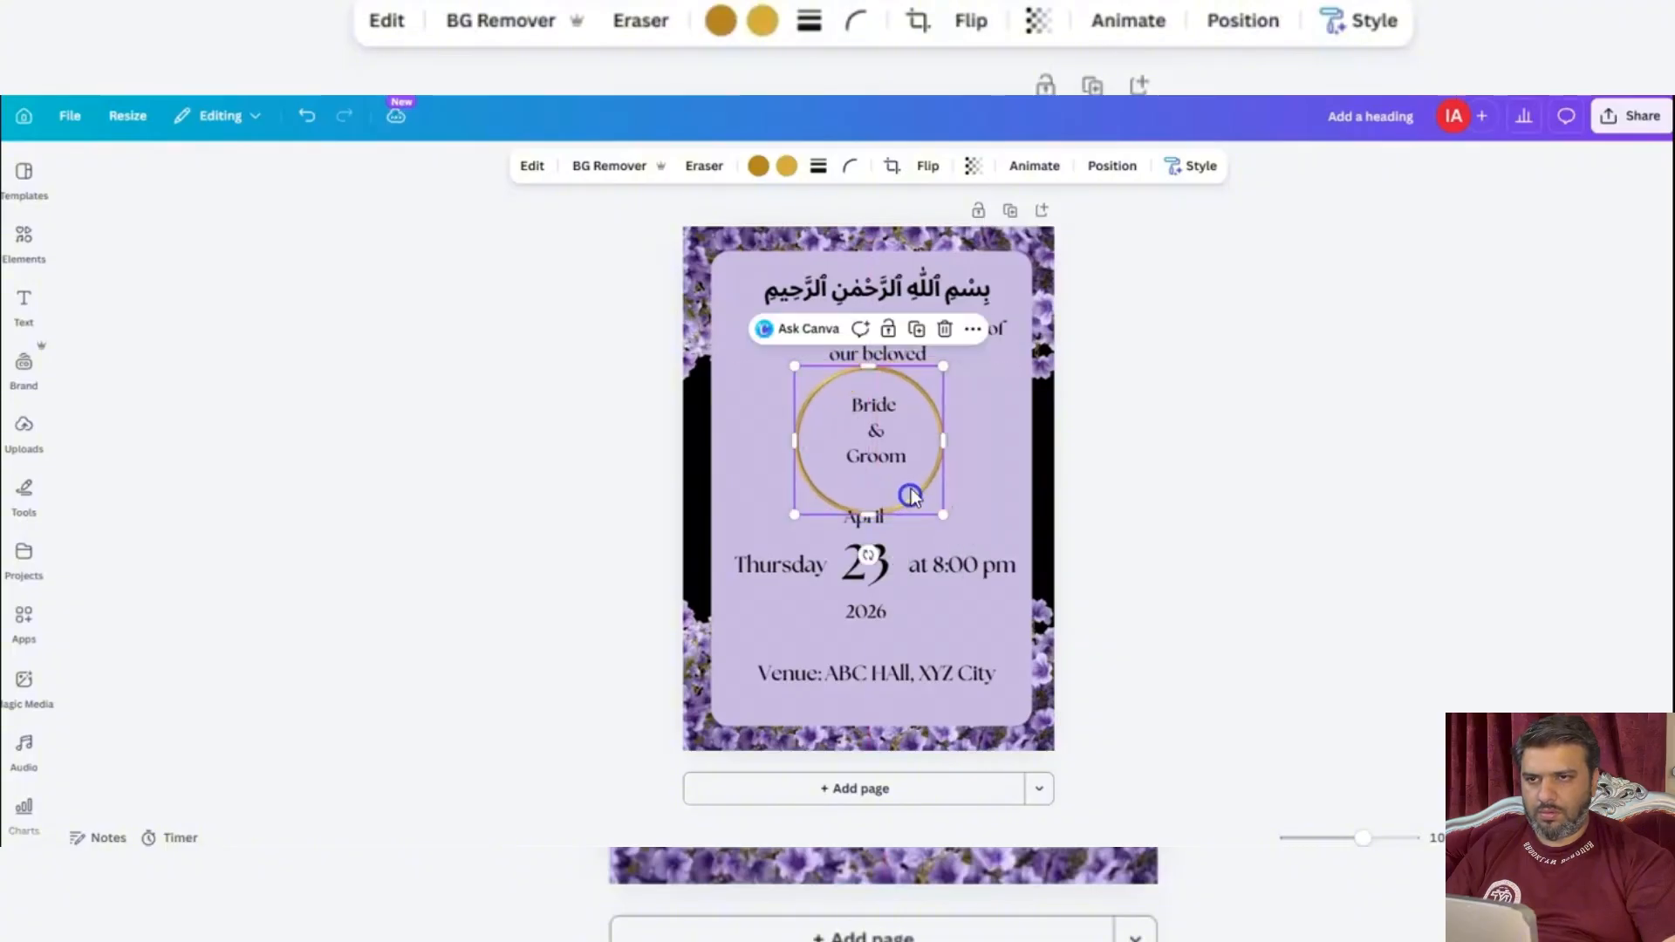
# Reduce the "Please Join Us" wording to font size 12.5 and nudge it up above the golden ring.
pyautogui.click(905, 345)
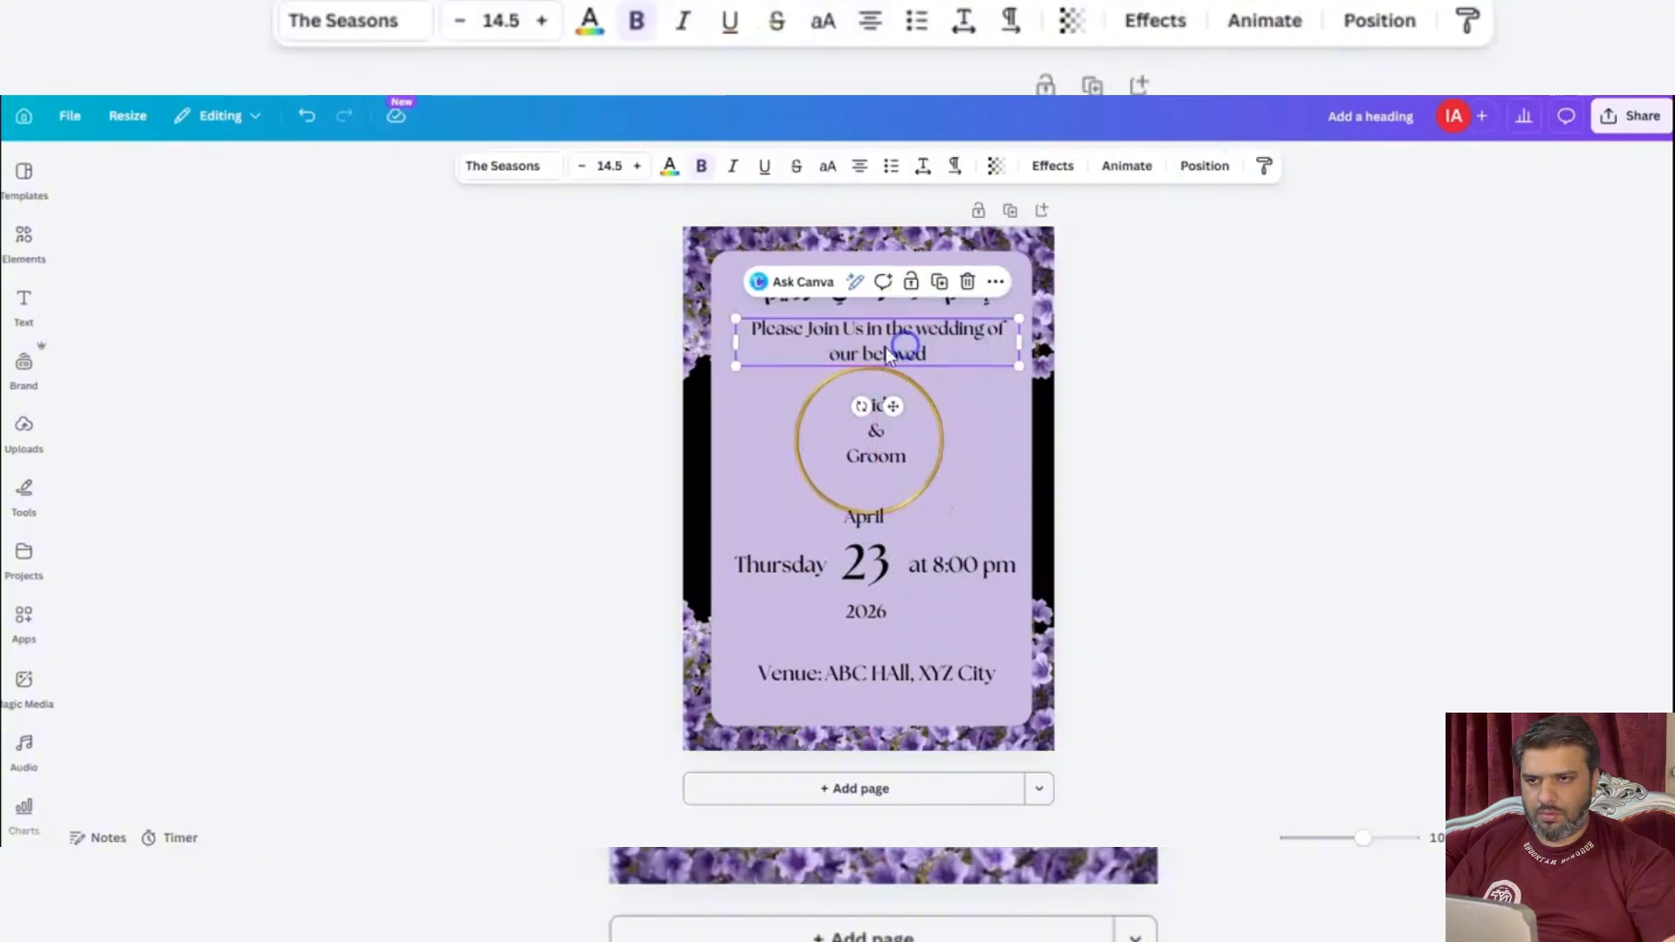
pyautogui.click(582, 166)
pyautogui.click(582, 166)
pyautogui.moveTo(961, 327); pyautogui.dragTo(962, 323)
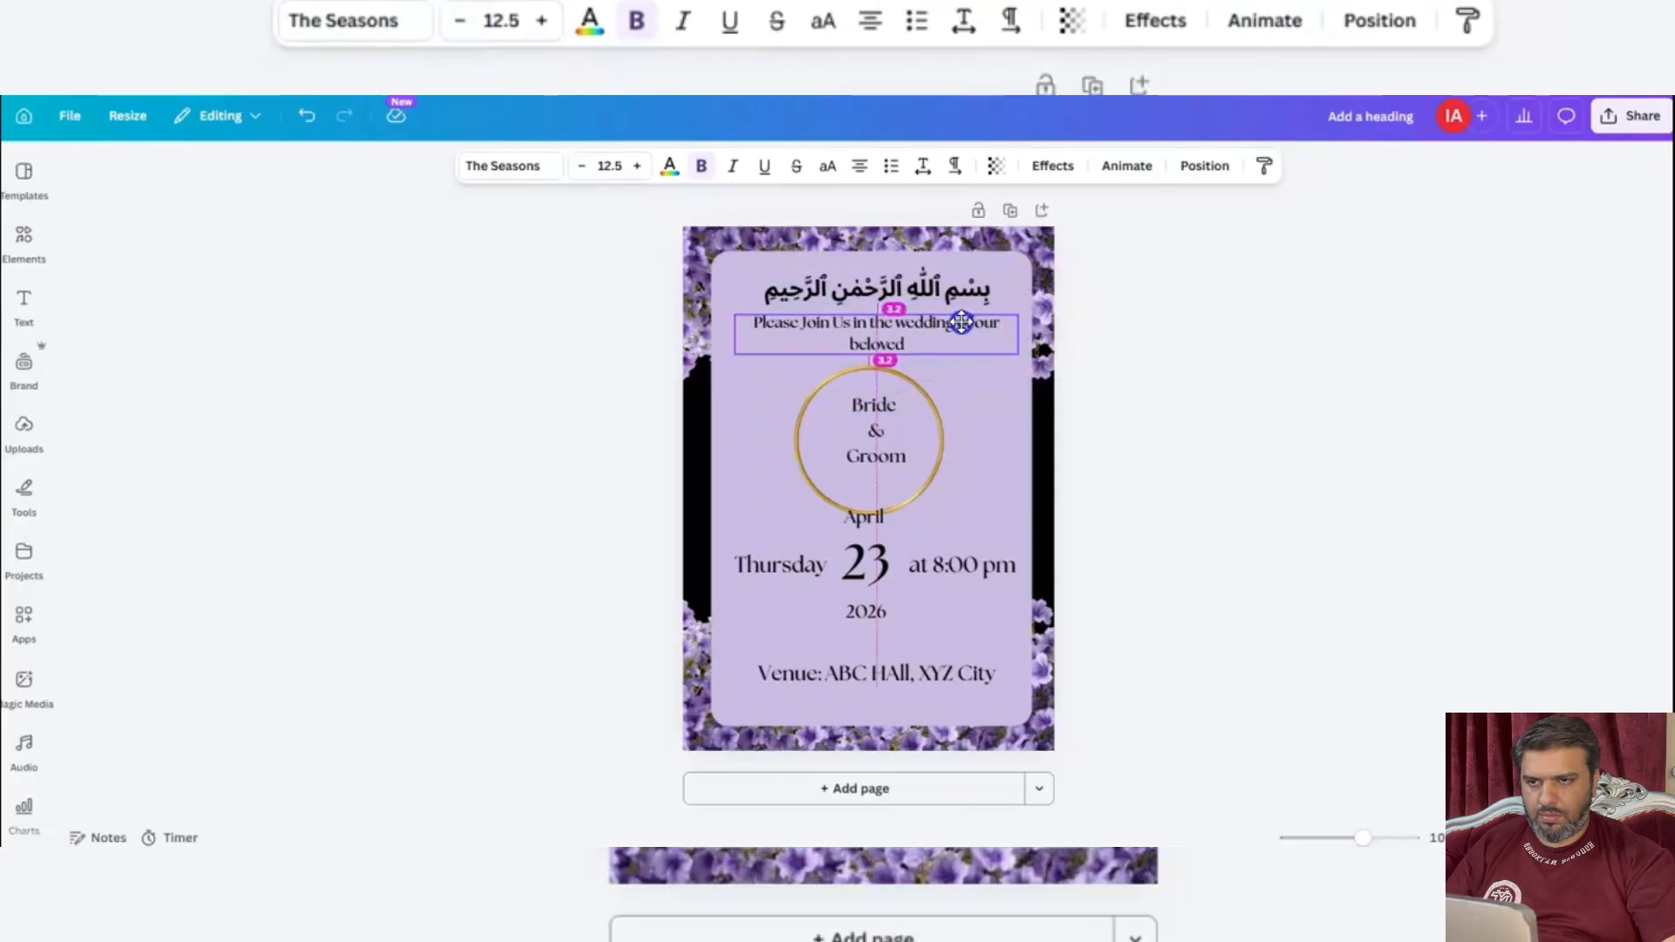
# Move the golden ring up clear of the "April" text and center the "Bride & Groom" text inside it.
pyautogui.moveTo(933, 479); pyautogui.dragTo(941, 469)
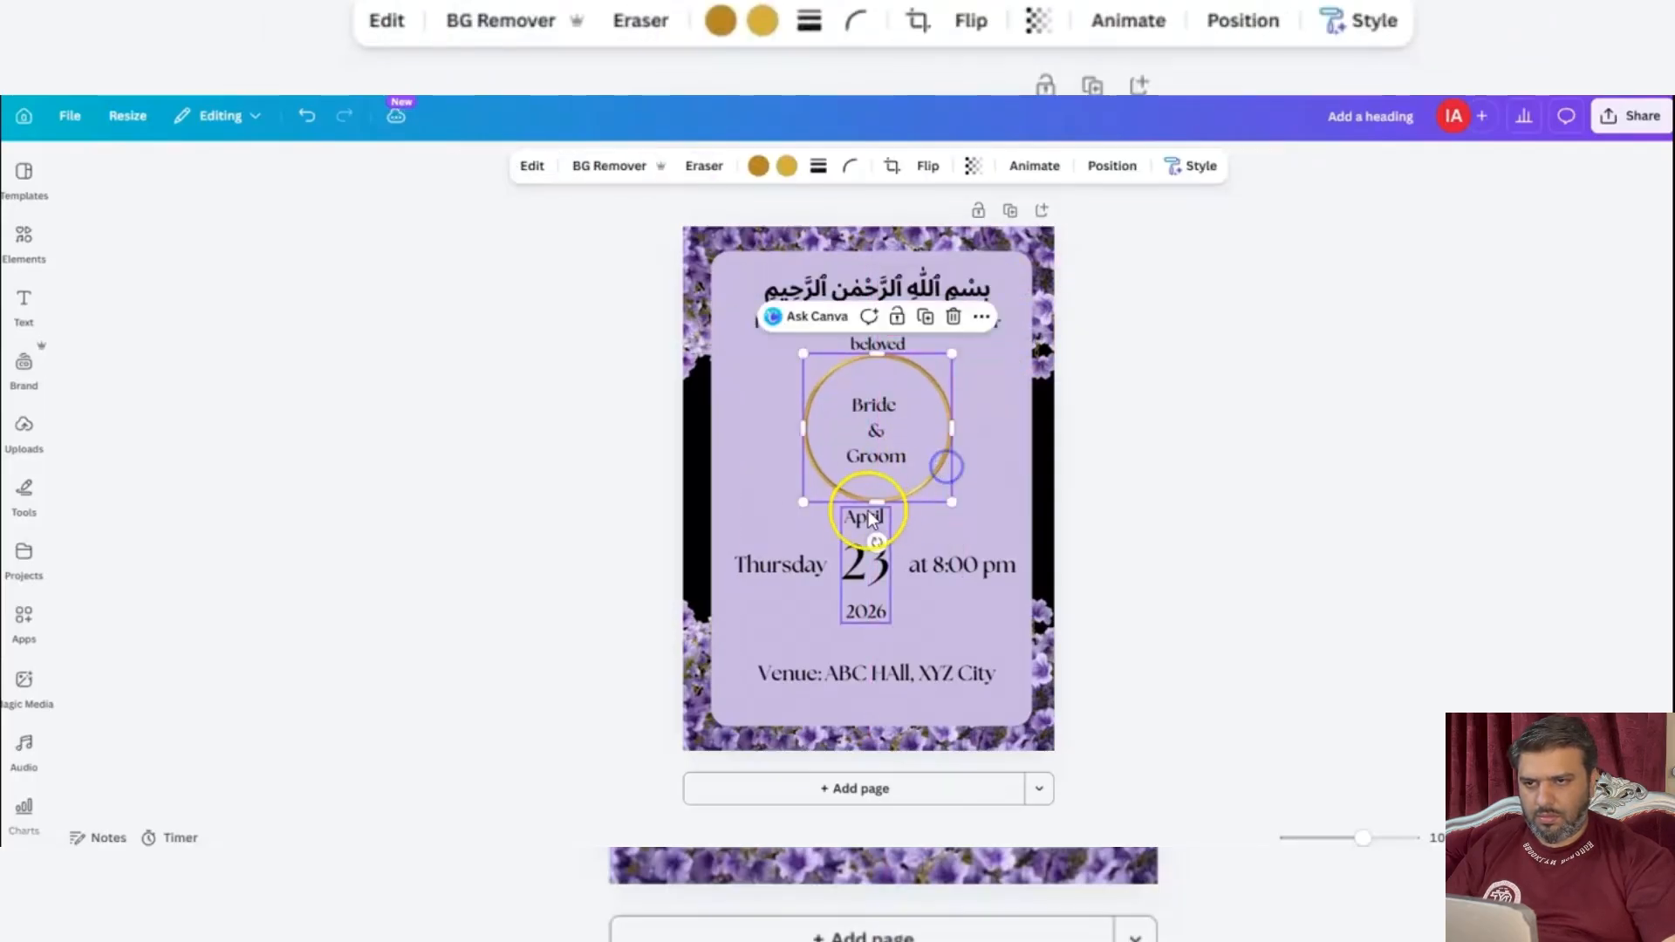
pyautogui.moveTo(875, 411); pyautogui.dragTo(871, 436)
pyautogui.click(876, 449)
pyautogui.click(1312, 466)
pyautogui.click(492, 477)
# Search the elements library for "purple flower".
pyautogui.click(24, 178)
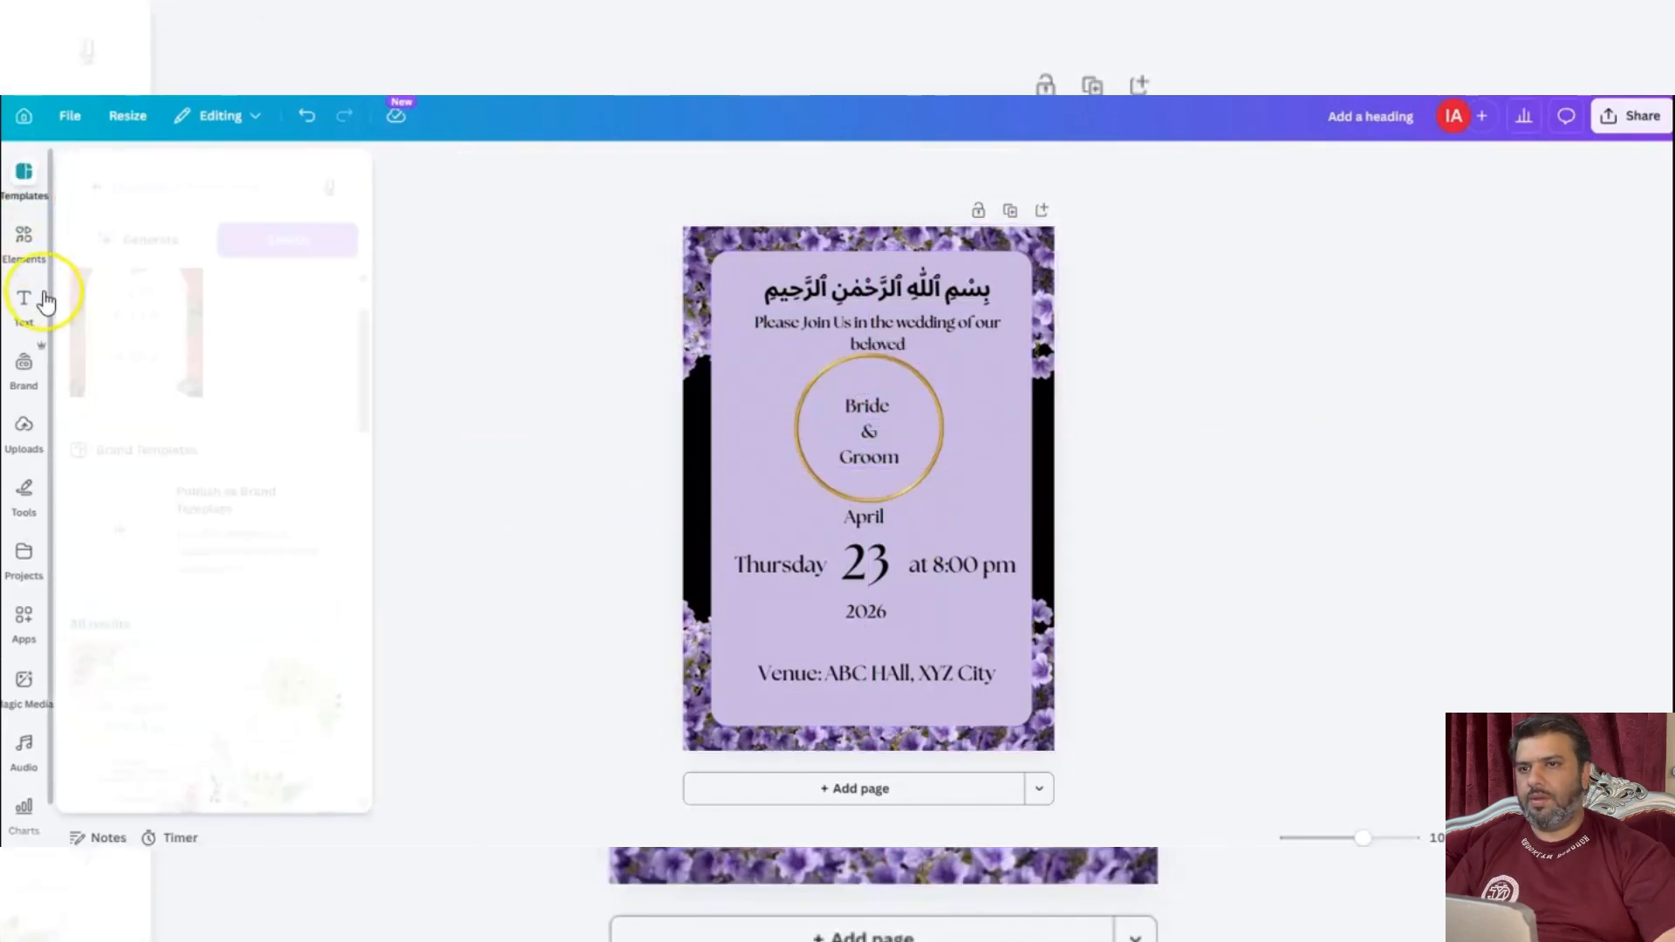
pyautogui.click(23, 235)
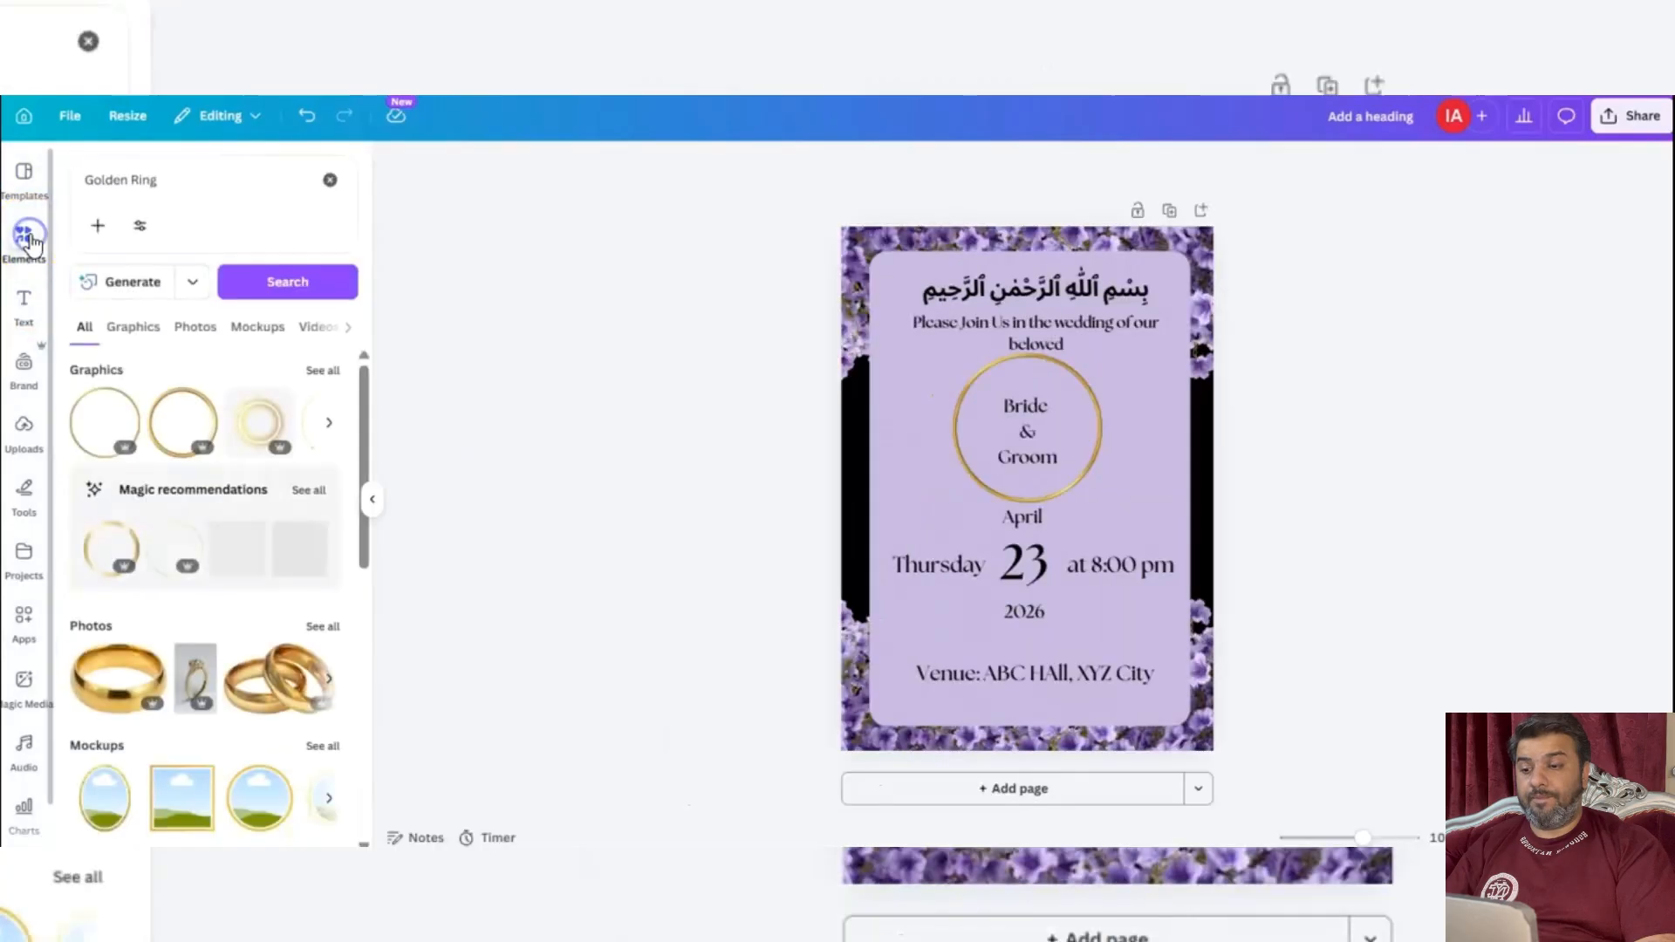
pyautogui.click(77, 183)
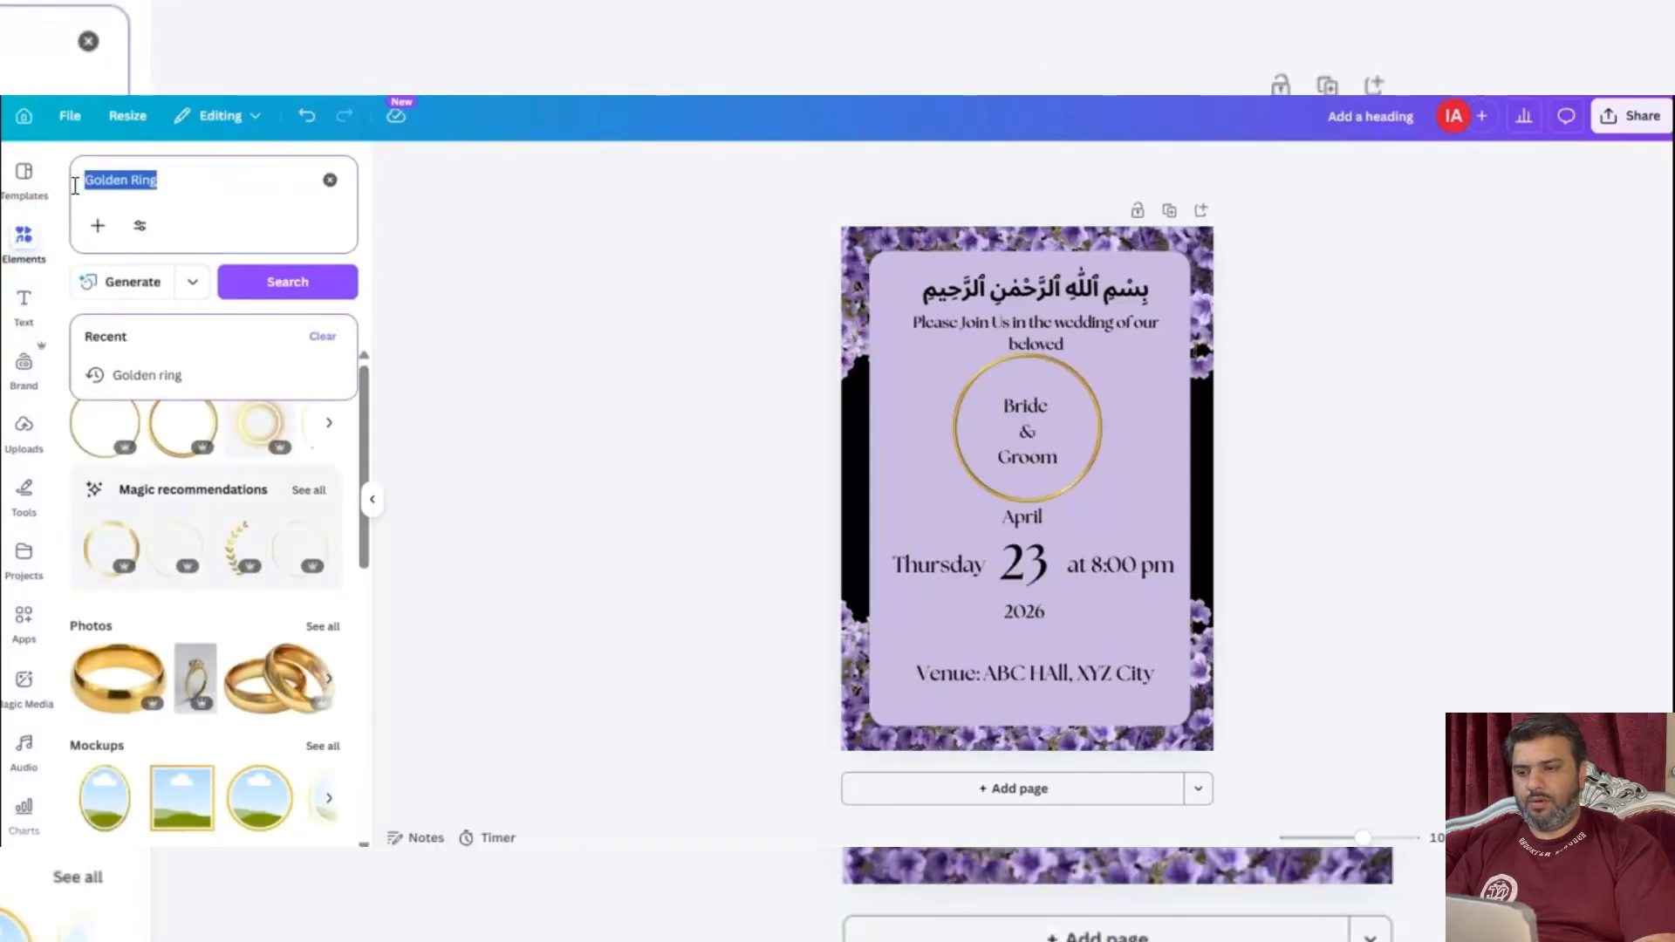
pyautogui.write('purpl')
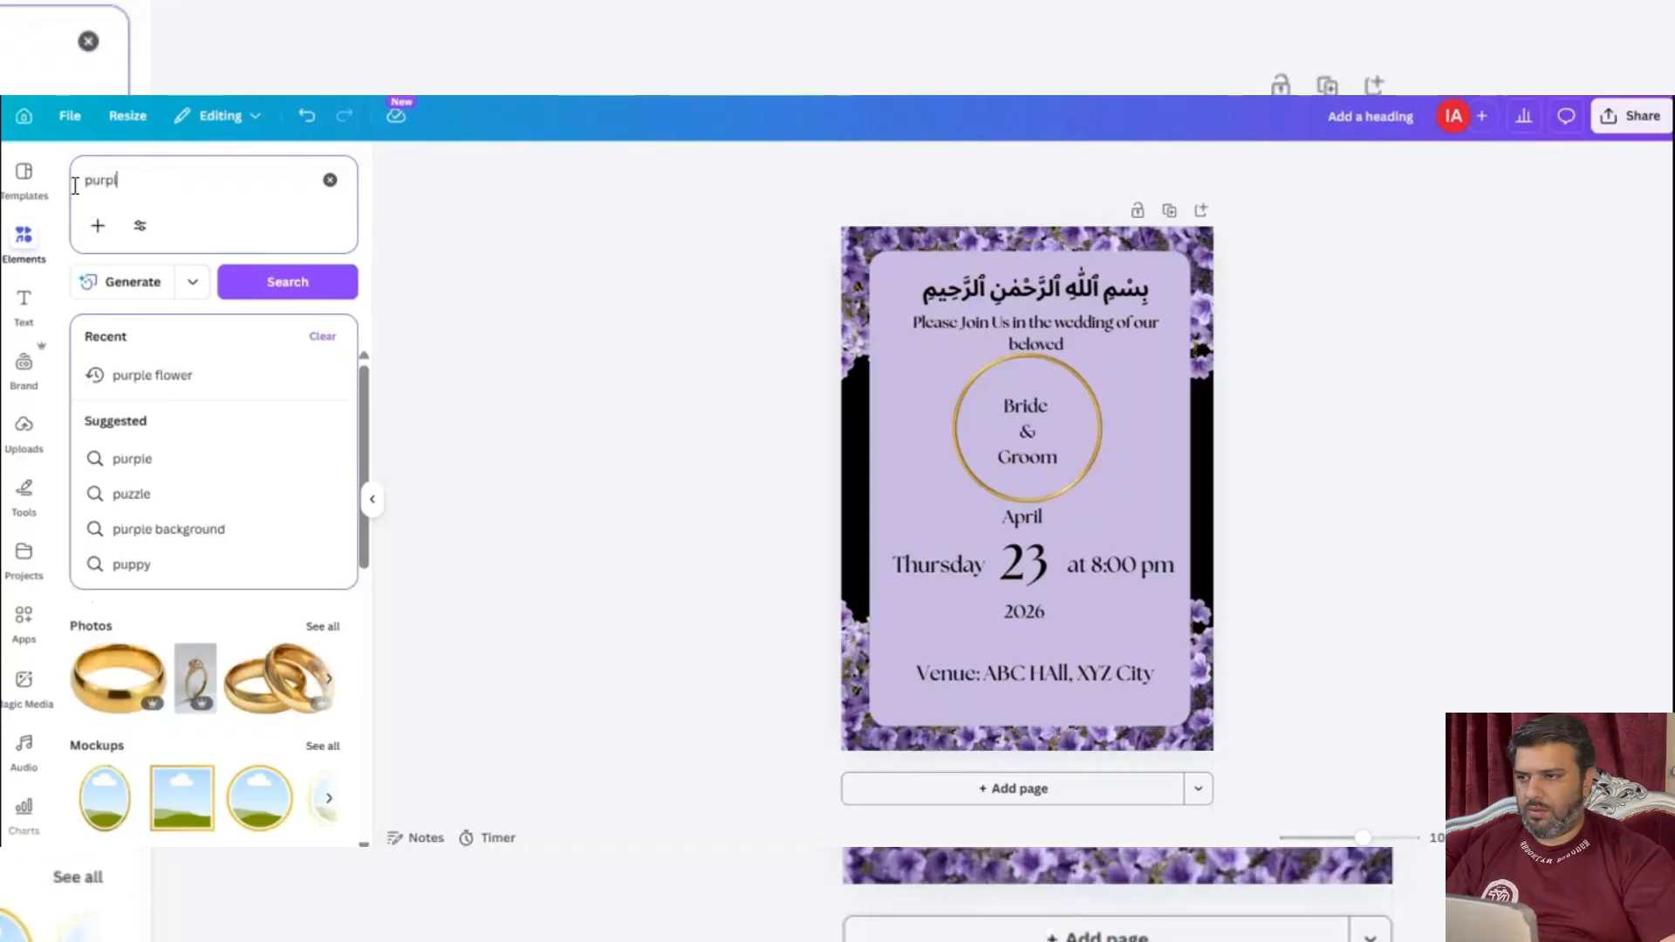
pyautogui.write('e flowe')
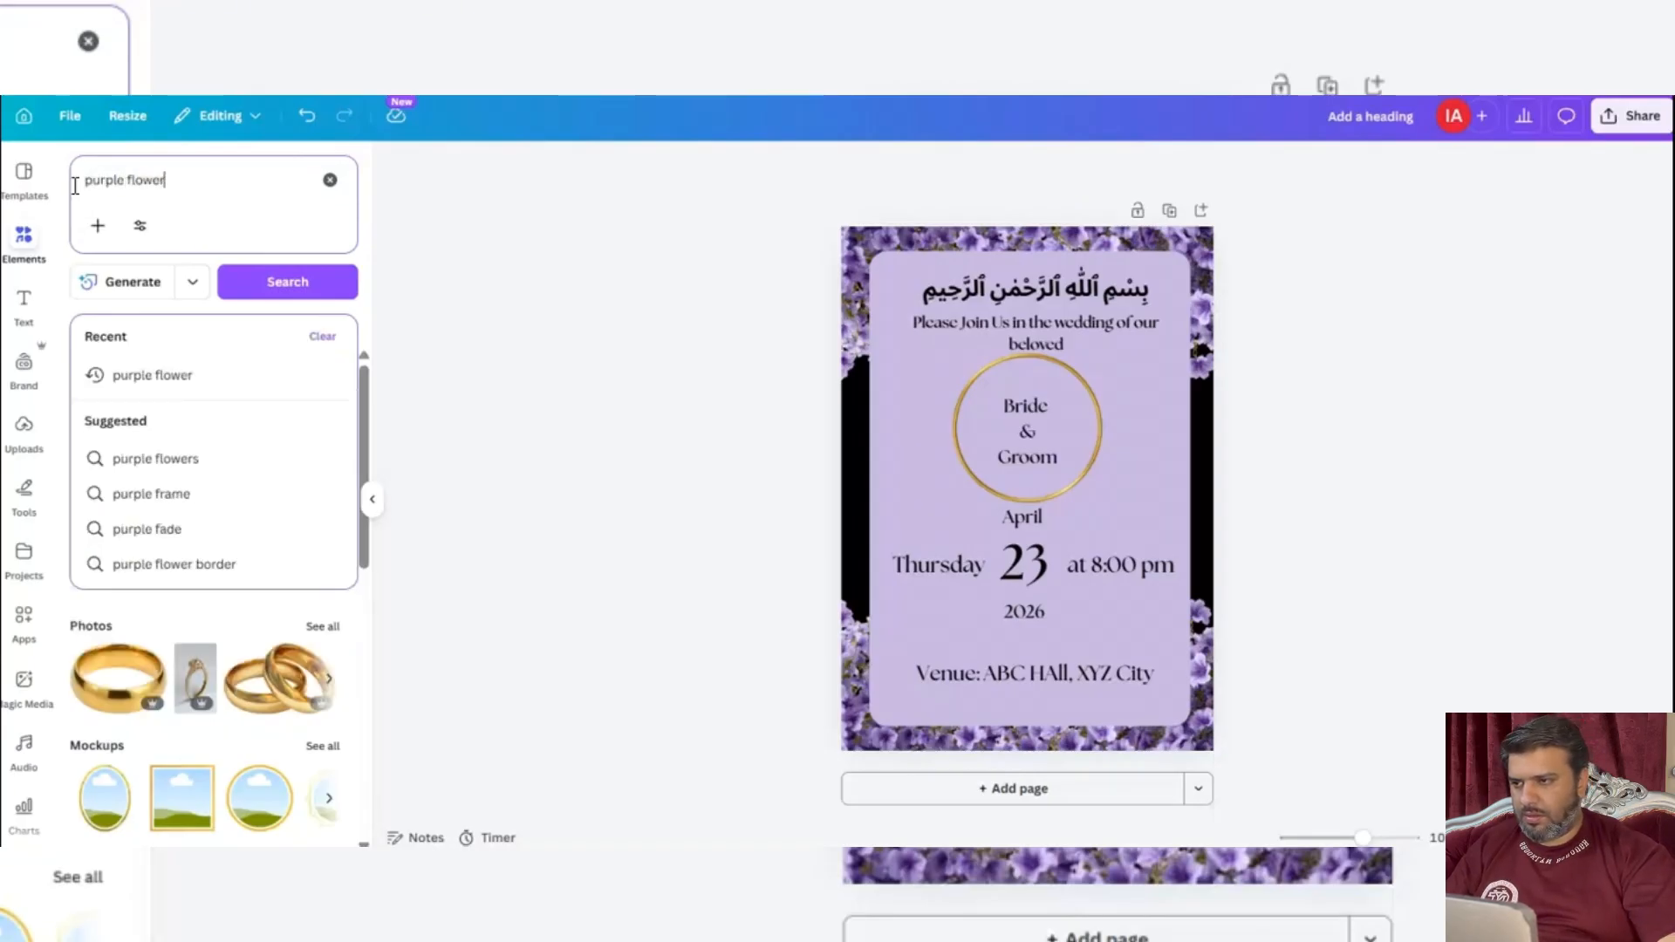
pyautogui.write('r')
pyautogui.press('Return')
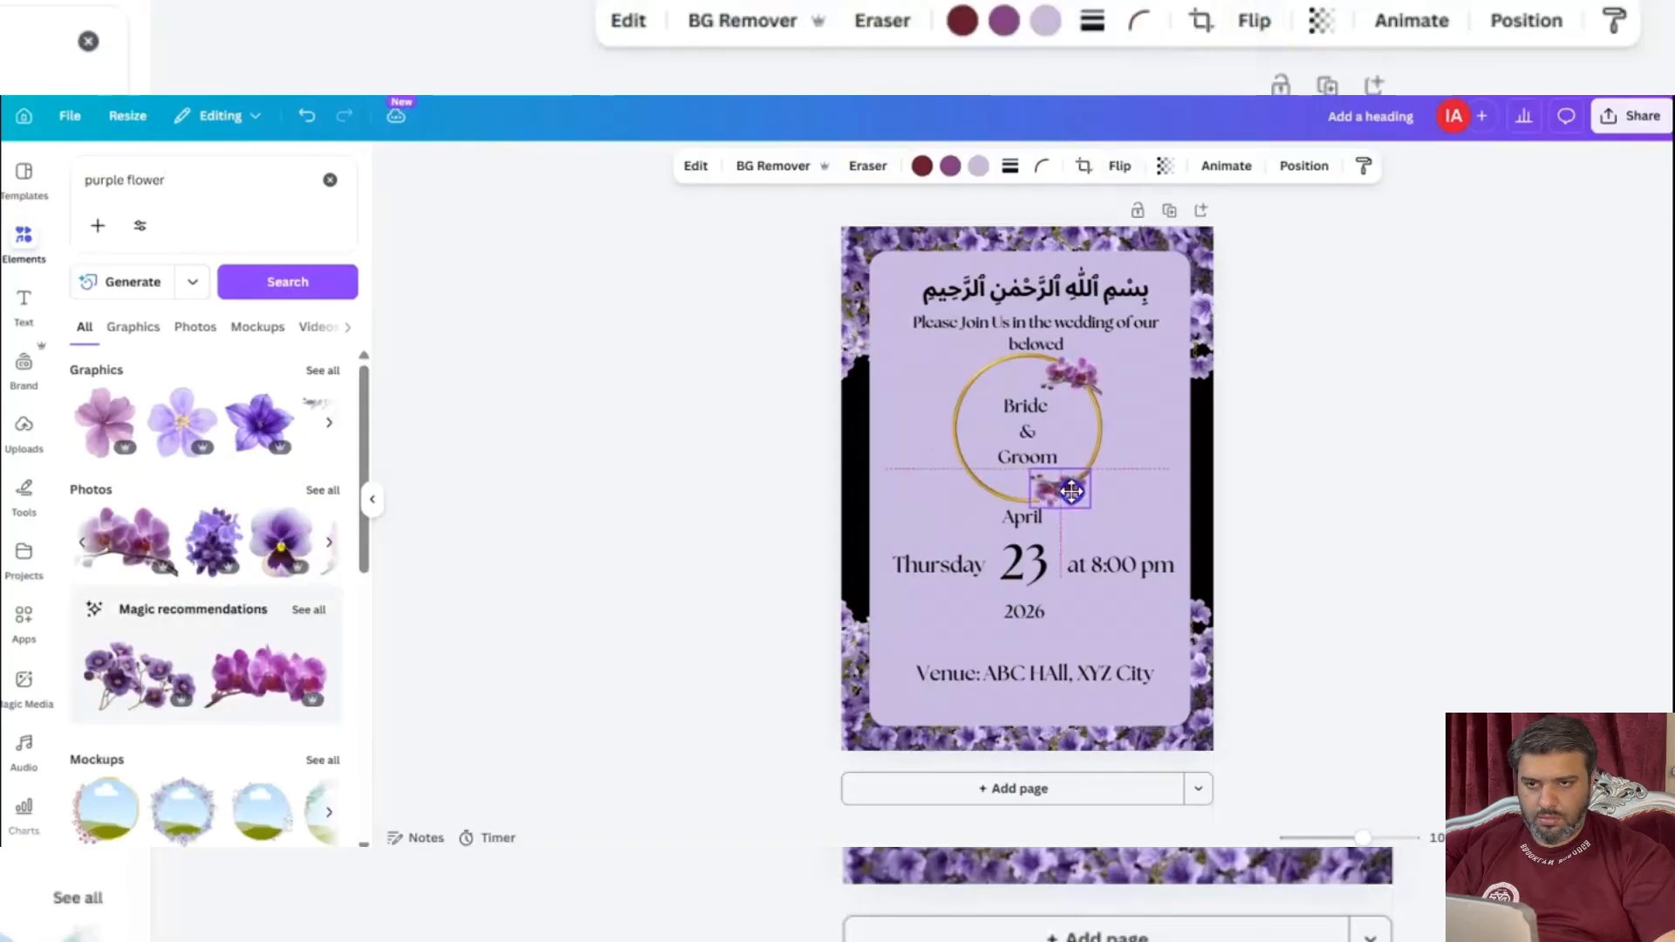
# Add a small purple orchid cluster at the golden ring's upper right and place a rotated copy at its lower left.
pyautogui.moveTo(1069, 489); pyautogui.dragTo(1072, 494)
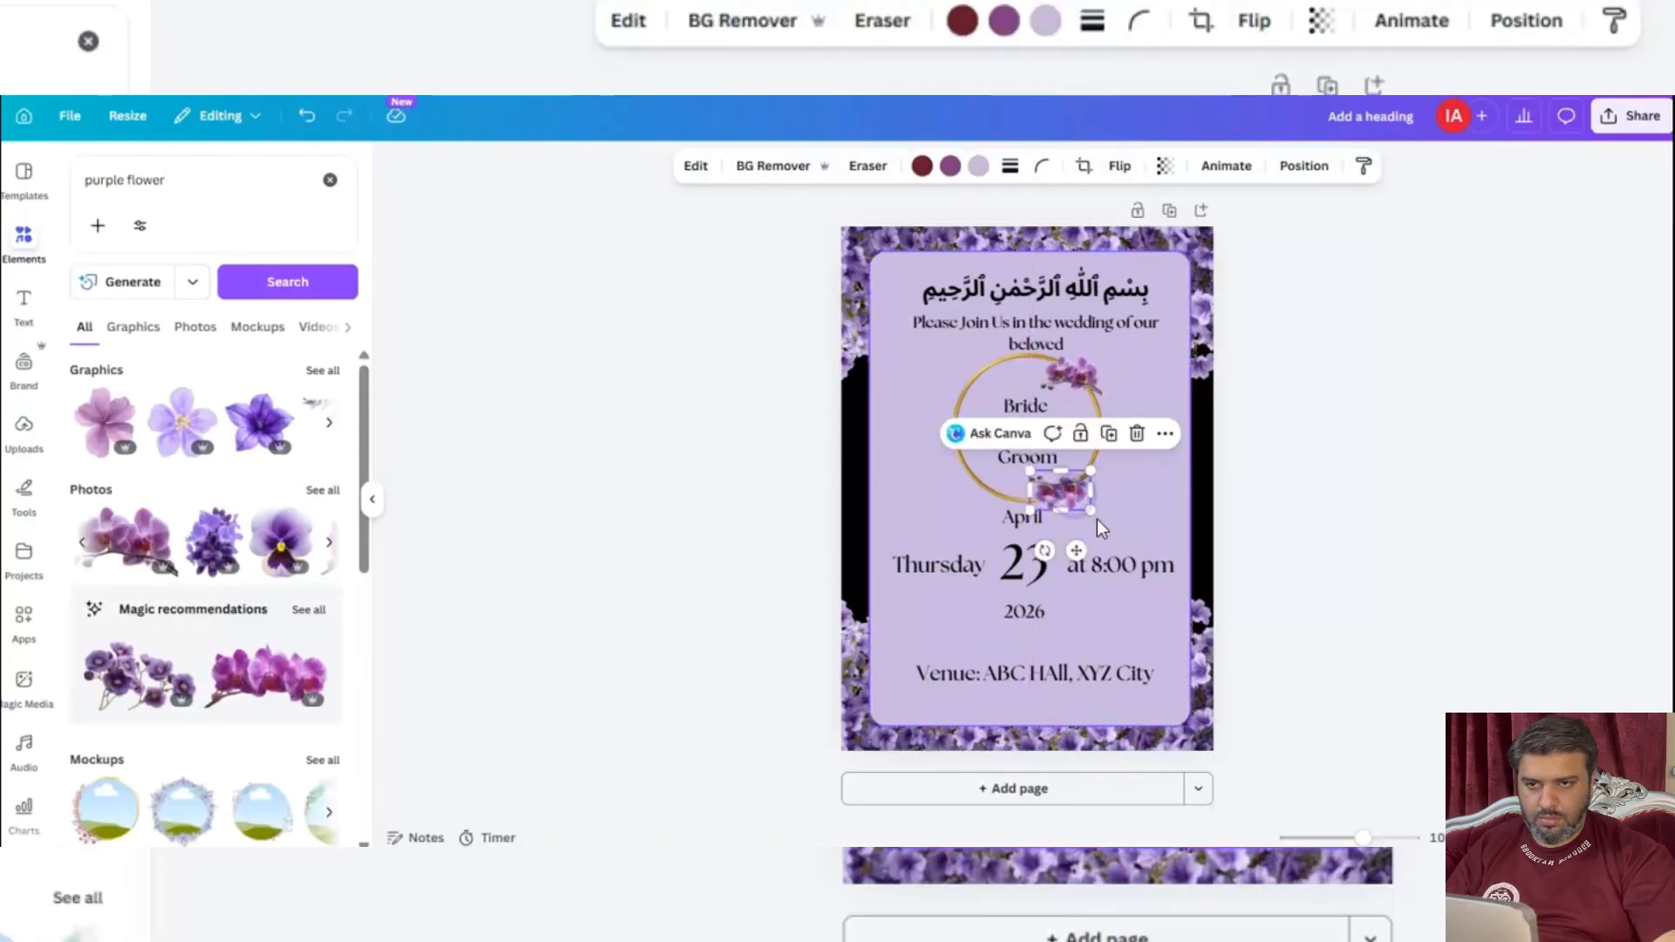
pyautogui.moveTo(1043, 553)
pyautogui.mouseDown()
pyautogui.moveTo(1071, 596)
pyautogui.moveTo(1011, 558)
pyautogui.mouseUp()
pyautogui.moveTo(1071, 504); pyautogui.dragTo(915, 497)
# Tilt the upper-right orchid cluster to follow the ring's curve and fine-tune both clusters' positions on the ring.
pyautogui.click(1088, 365)
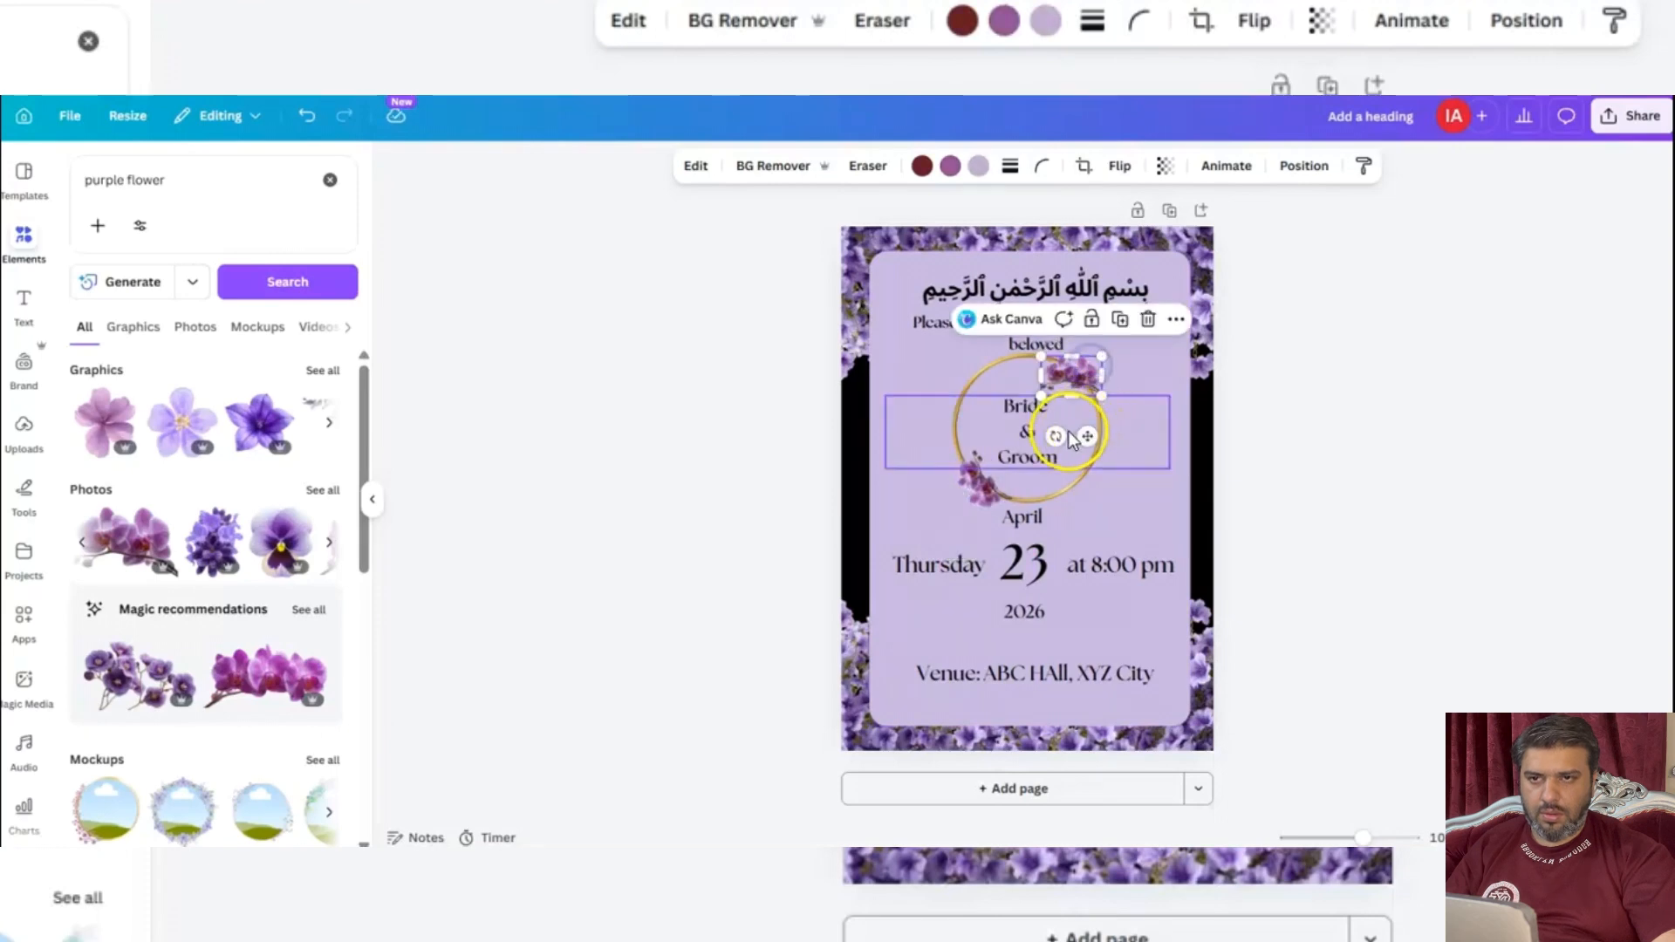
pyautogui.moveTo(1055, 436); pyautogui.dragTo(1078, 382)
pyautogui.moveTo(980, 477); pyautogui.dragTo(971, 465)
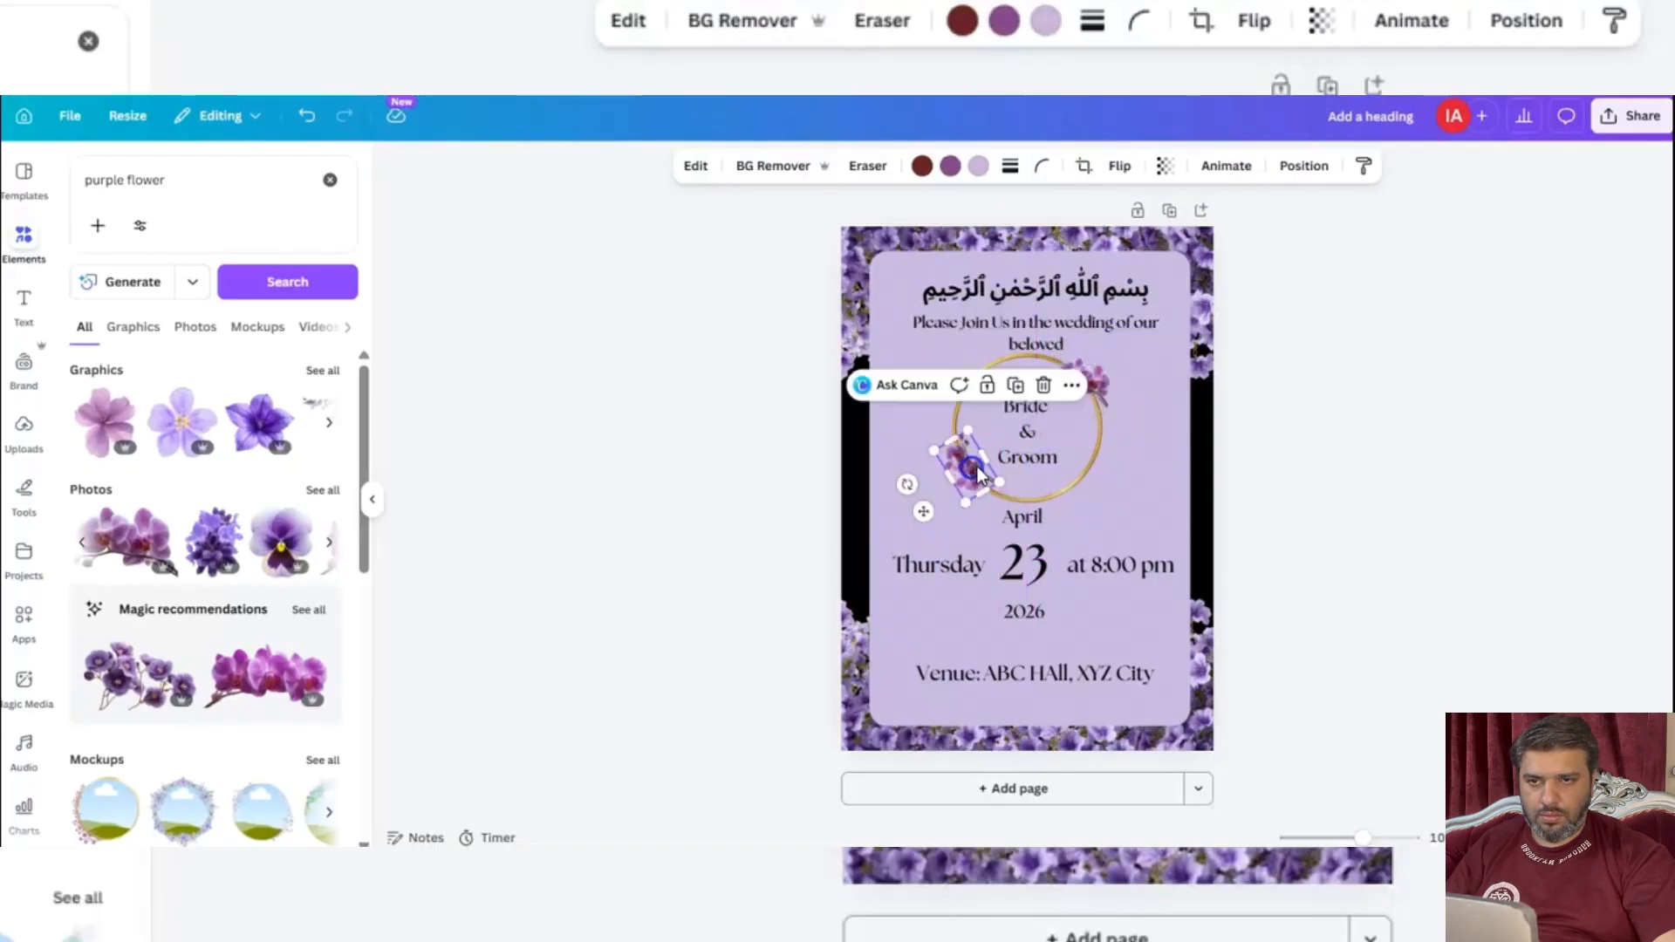
pyautogui.click(1421, 398)
pyautogui.click(1086, 385)
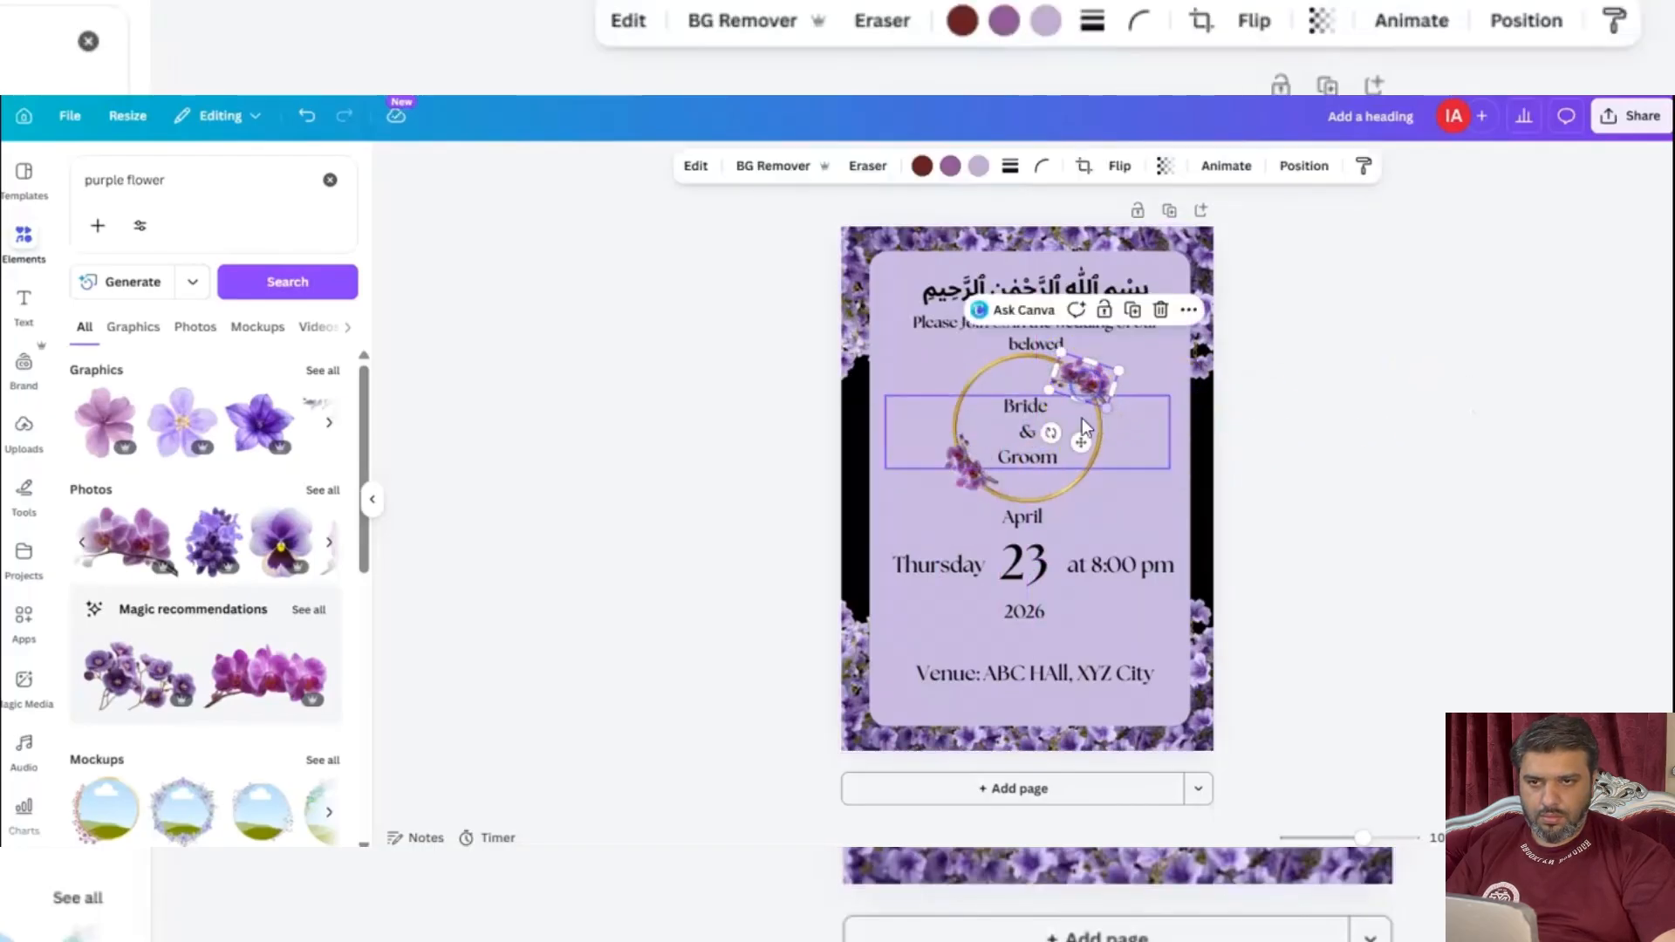
pyautogui.moveTo(1057, 436); pyautogui.dragTo(1031, 429)
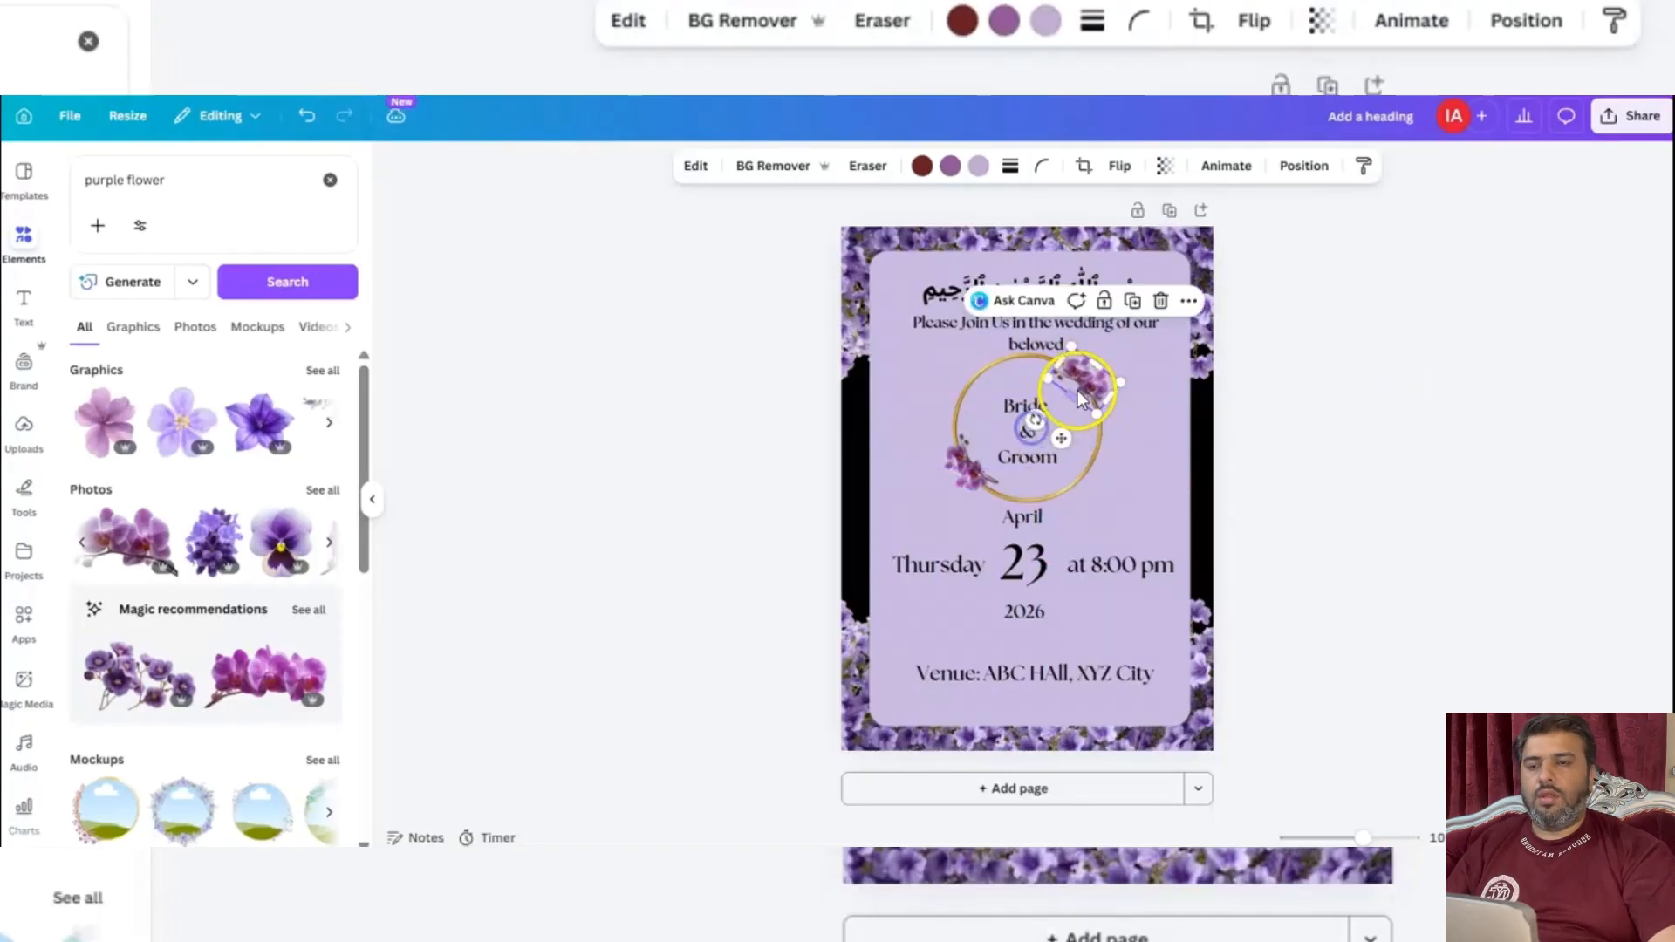
pyautogui.moveTo(1090, 375); pyautogui.dragTo(1094, 382)
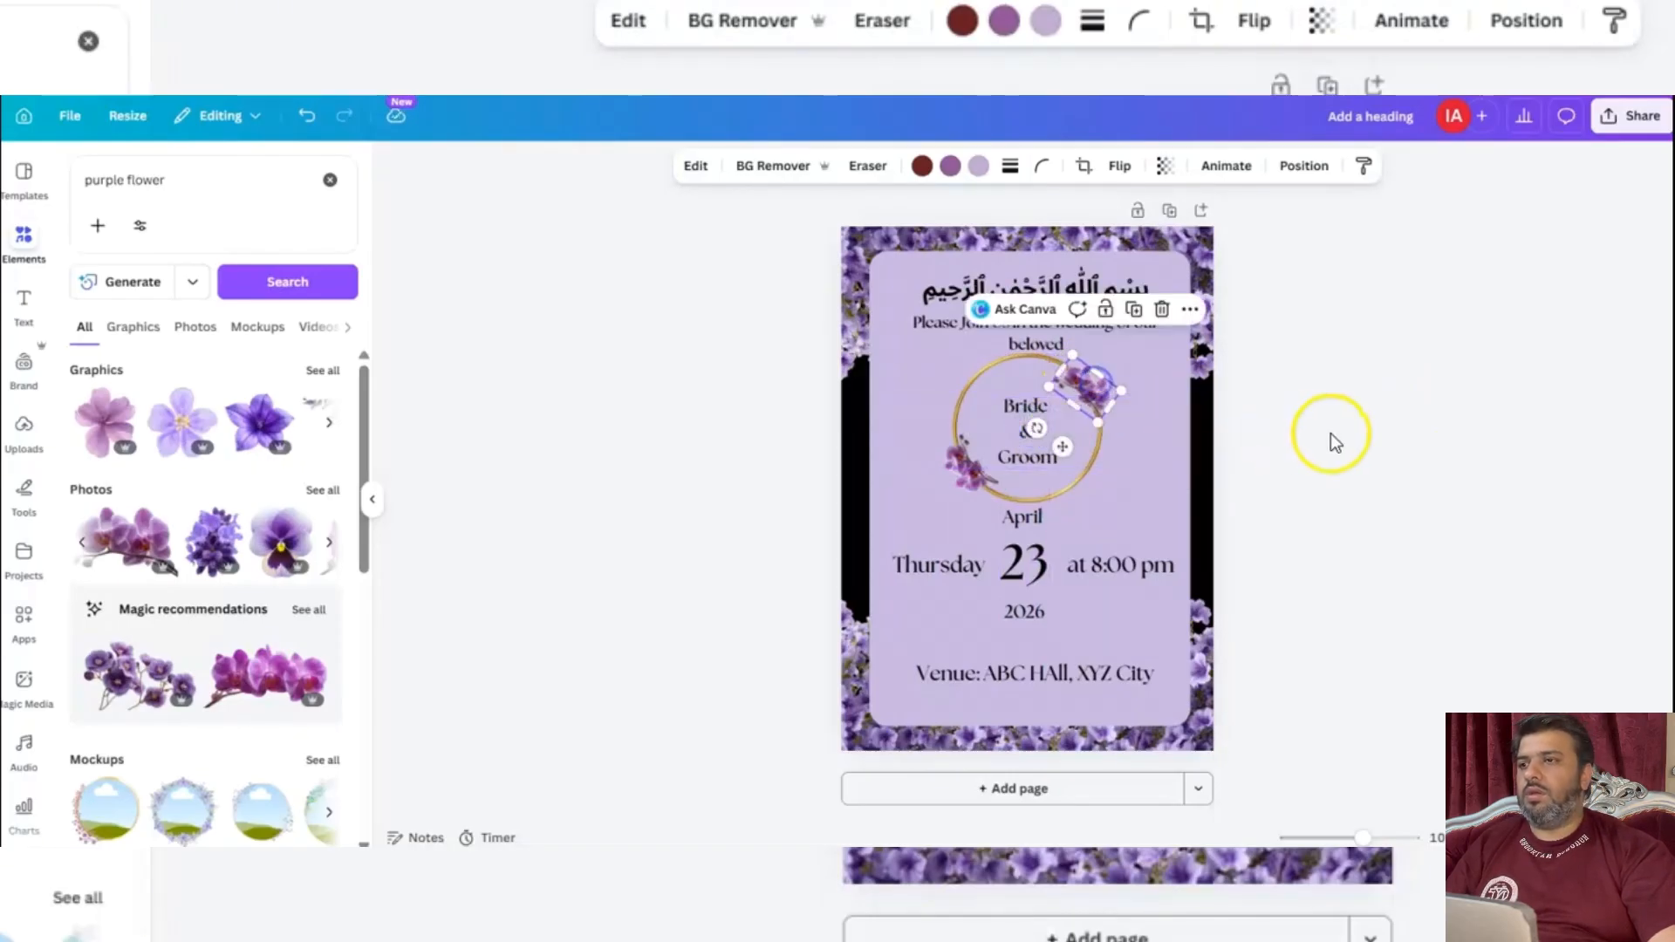
# Search the elements library for "golden line".
pyautogui.click(1308, 426)
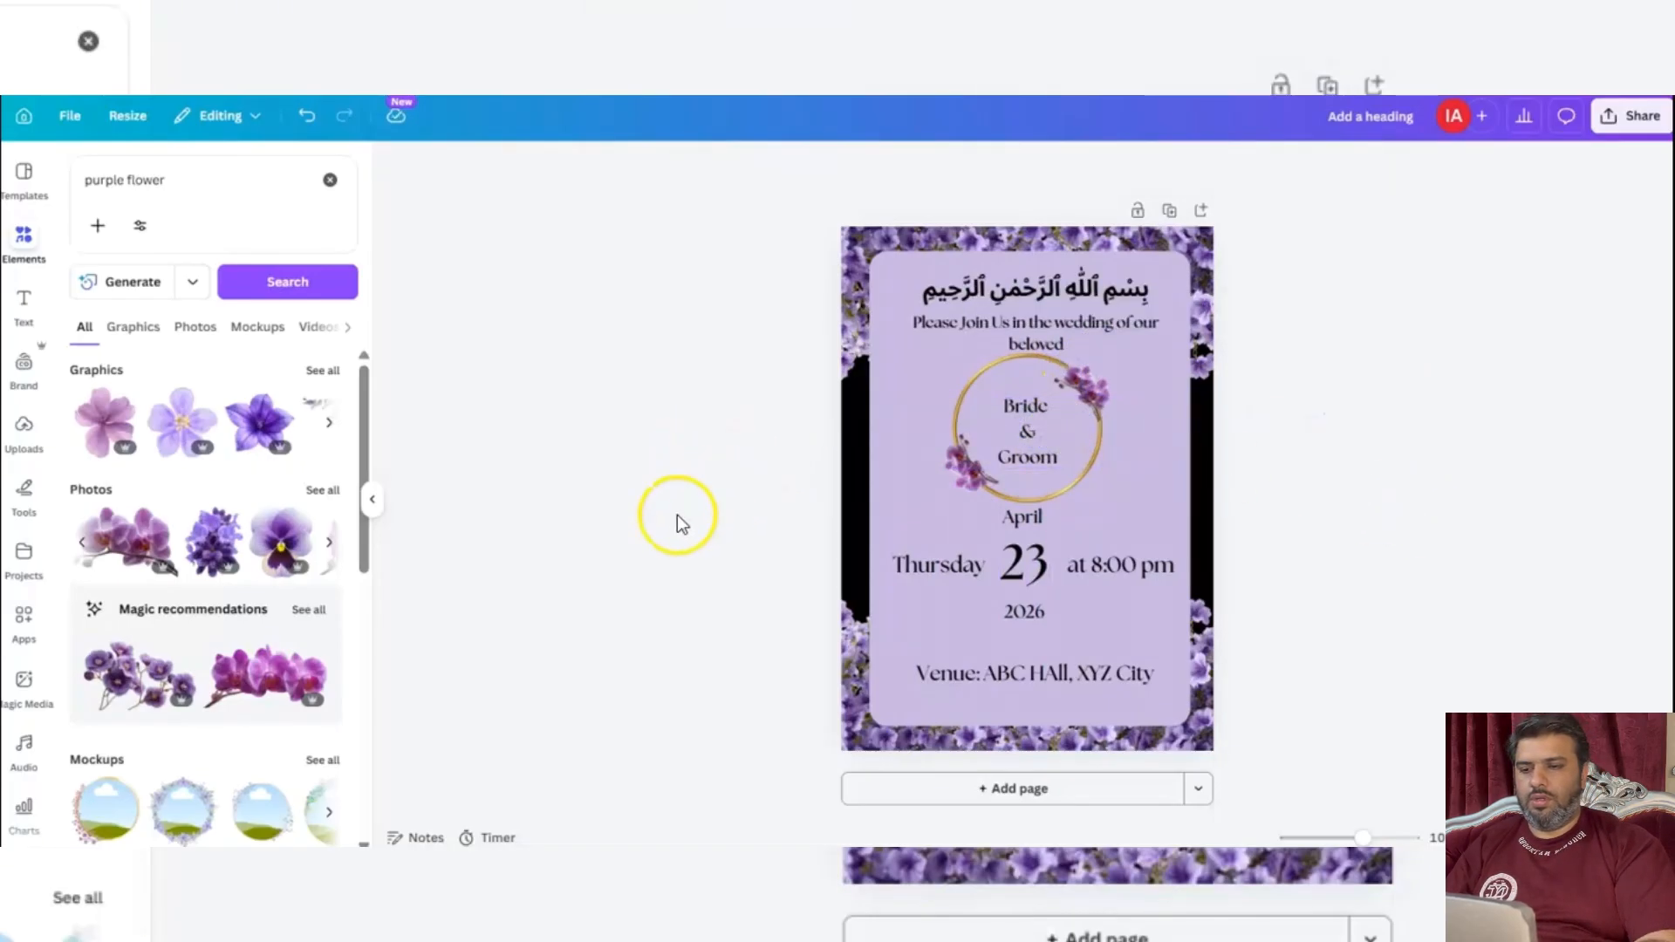
pyautogui.moveTo(167, 180); pyautogui.dragTo(118, 168)
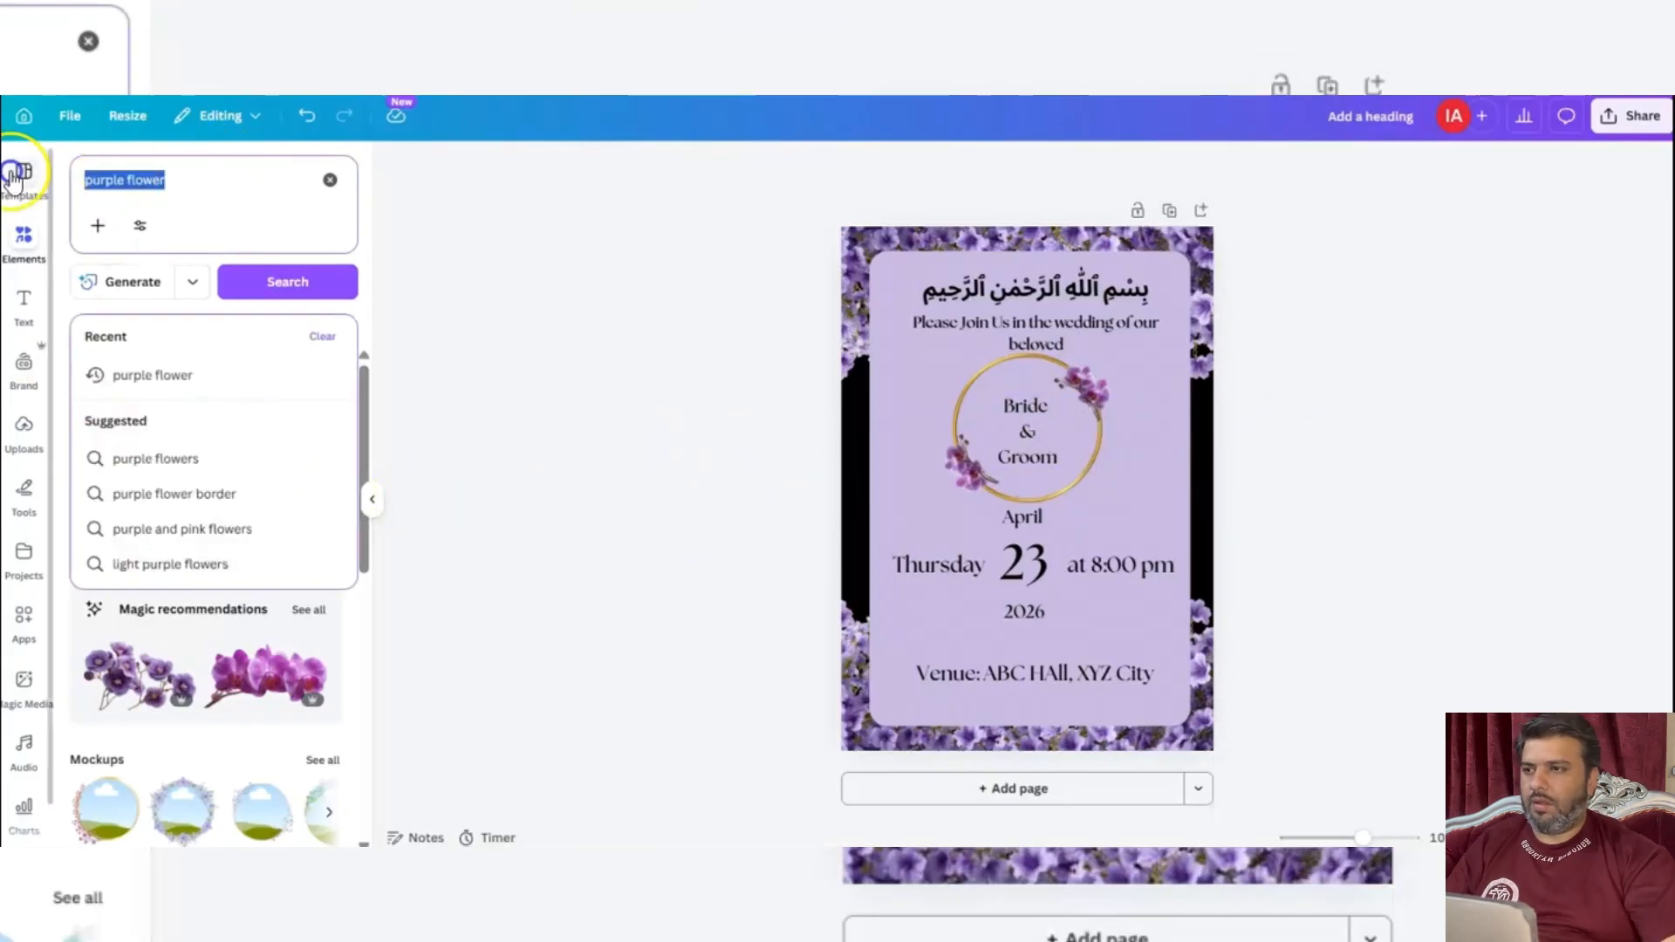
pyautogui.write('golden li')
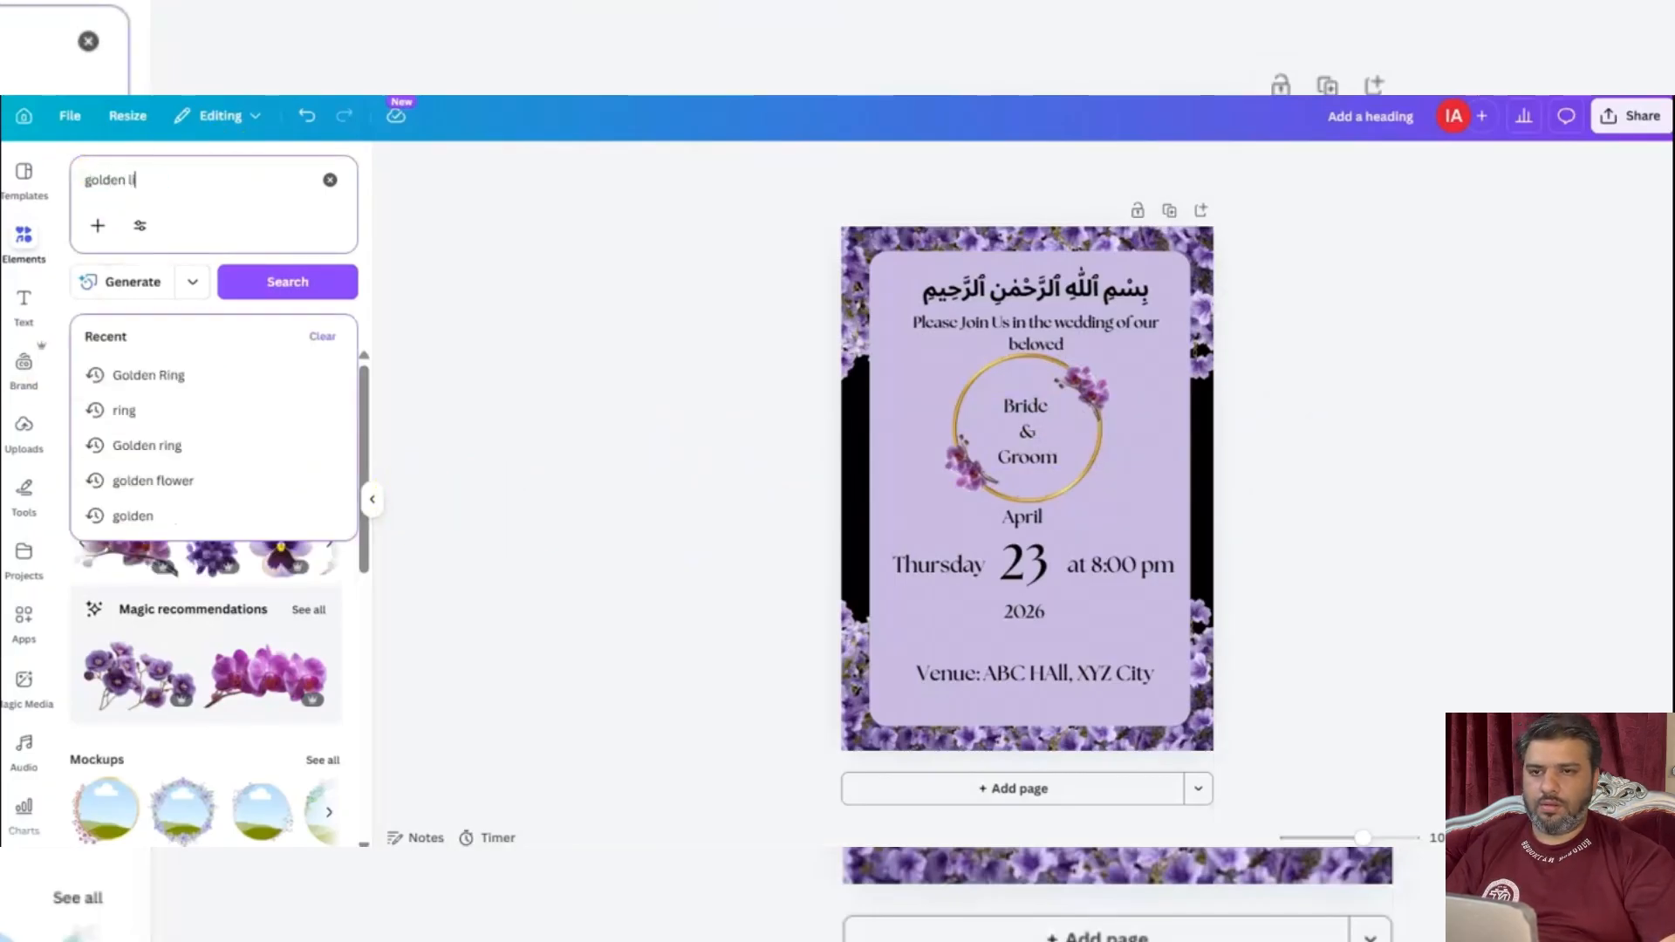
pyautogui.write('ne')
pyautogui.press('Return')
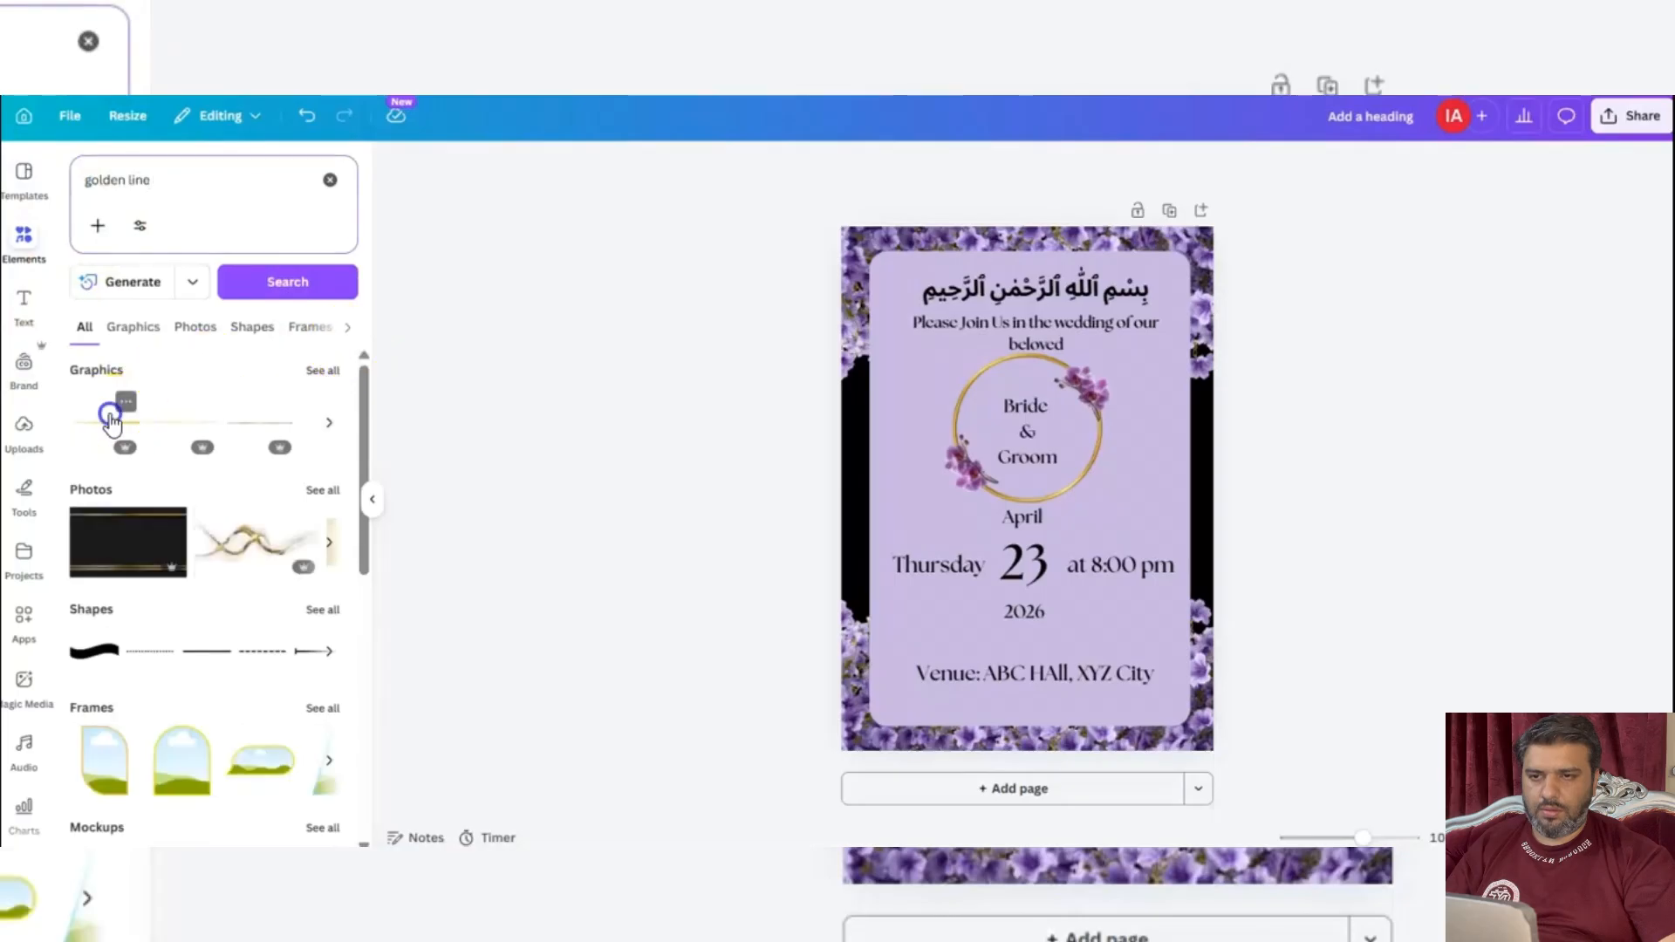
pyautogui.click(110, 418)
pyautogui.moveTo(1084, 487); pyautogui.dragTo(1016, 546)
pyautogui.moveTo(913, 547)
pyautogui.mouseDown()
pyautogui.moveTo(980, 539)
pyautogui.moveTo(963, 538)
pyautogui.mouseUp()
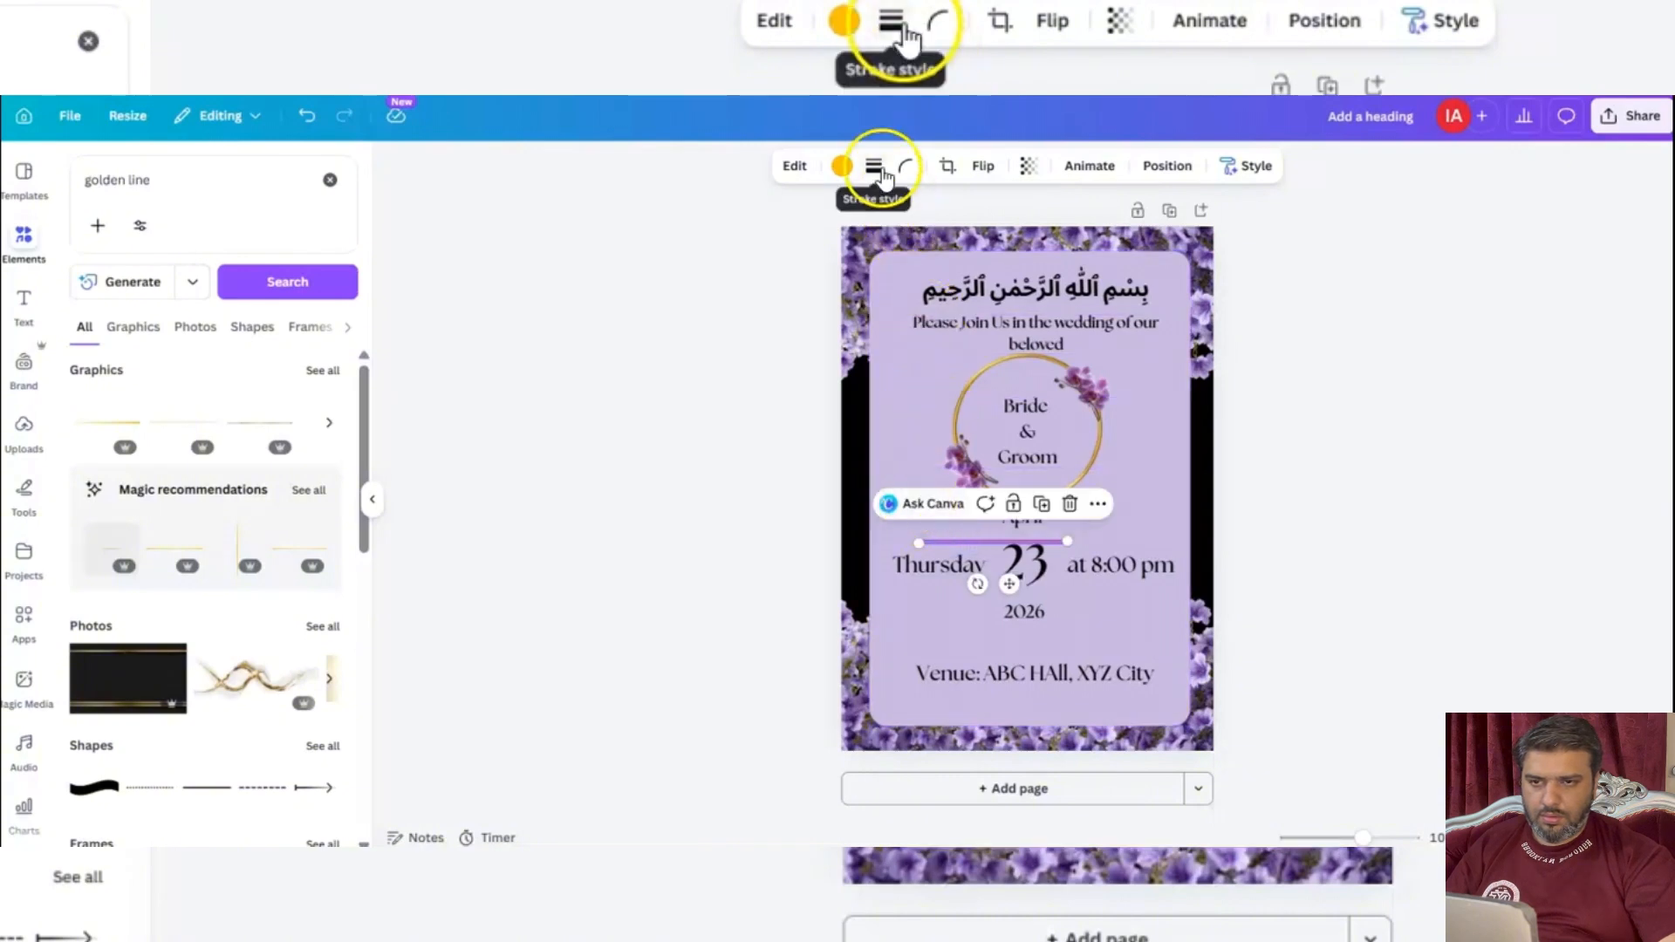
pyautogui.click(737, 498)
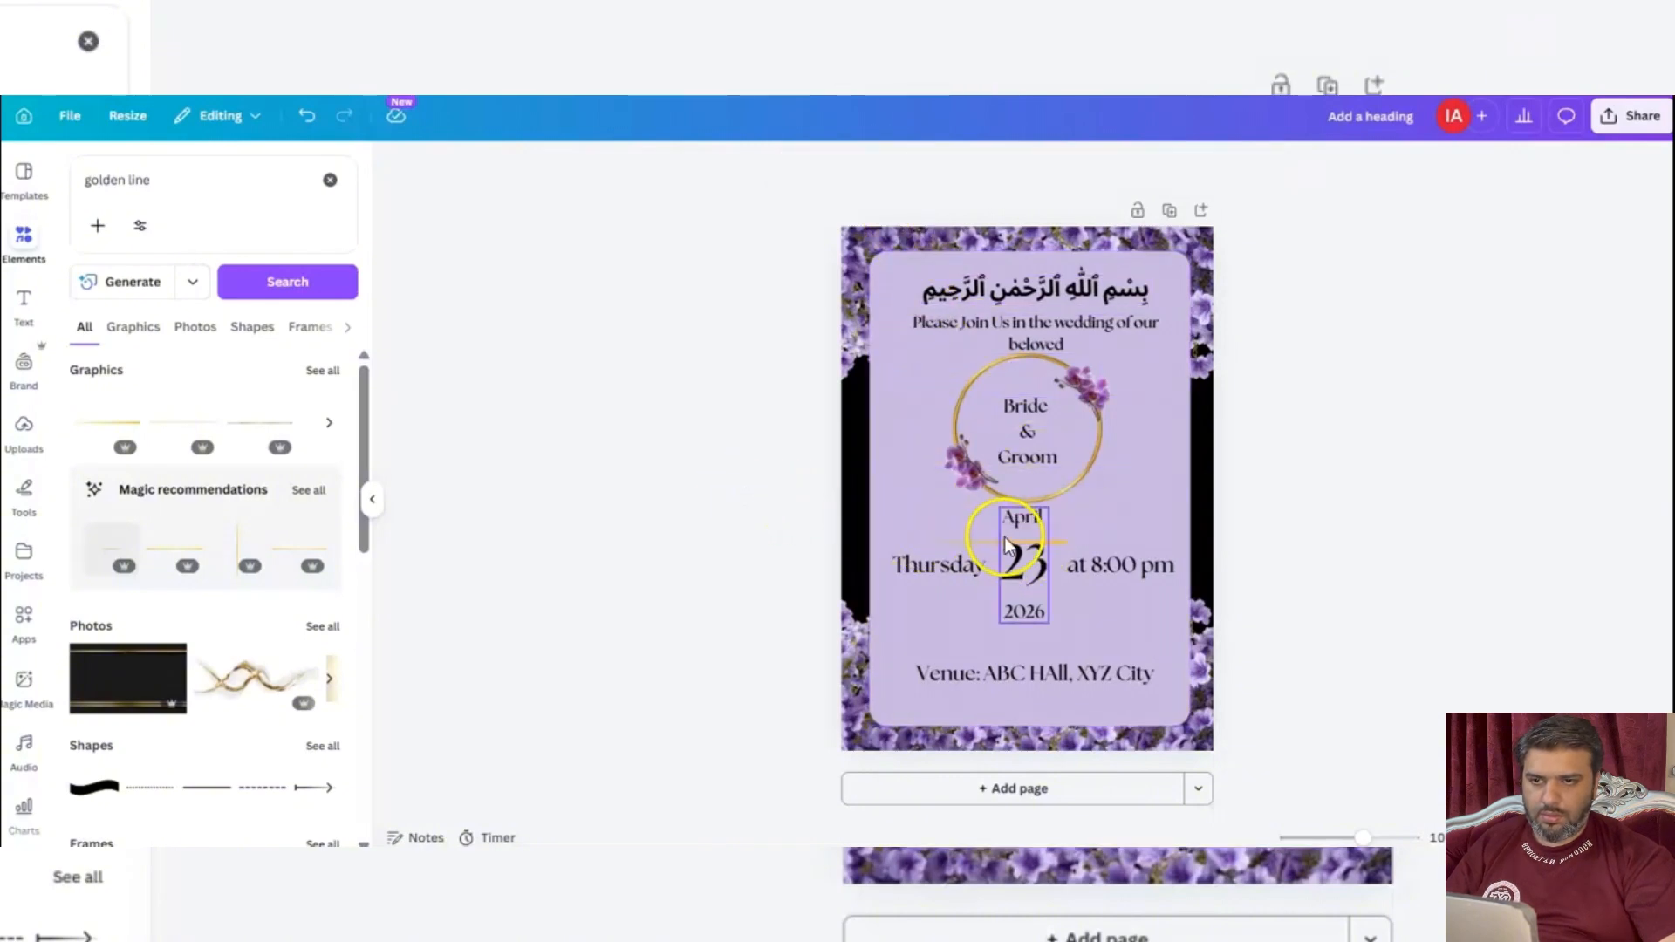
pyautogui.moveTo(976, 539); pyautogui.dragTo(1085, 541)
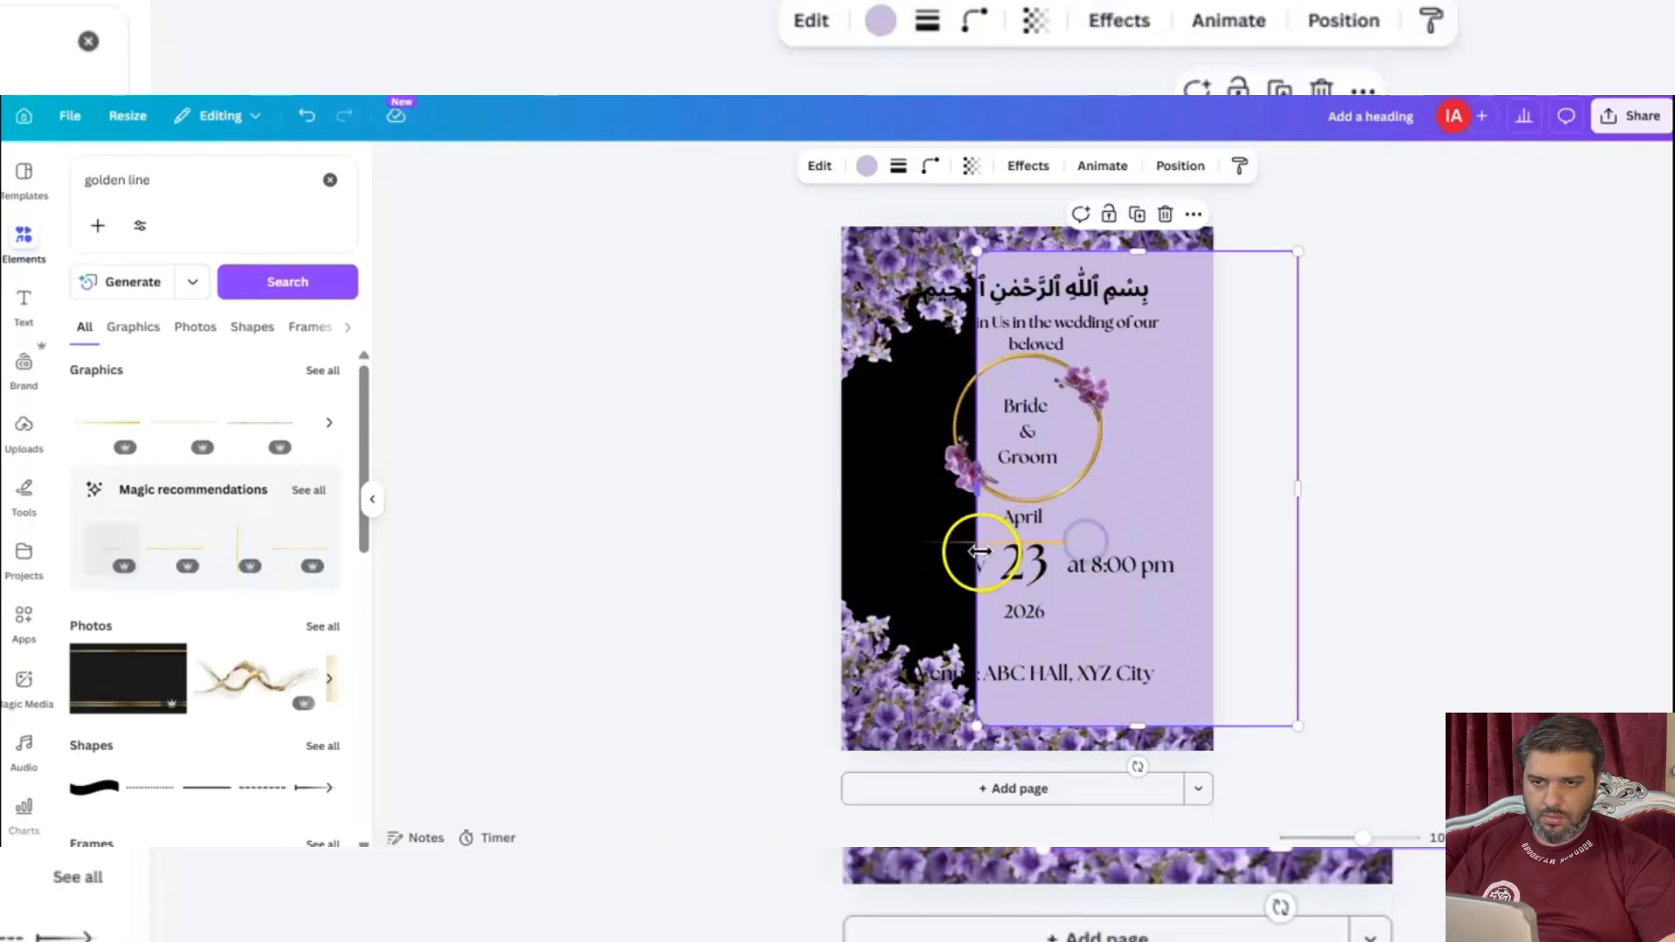
pyautogui.hotkey('ctrl', 'z')
pyautogui.moveTo(982, 543); pyautogui.dragTo(1138, 542)
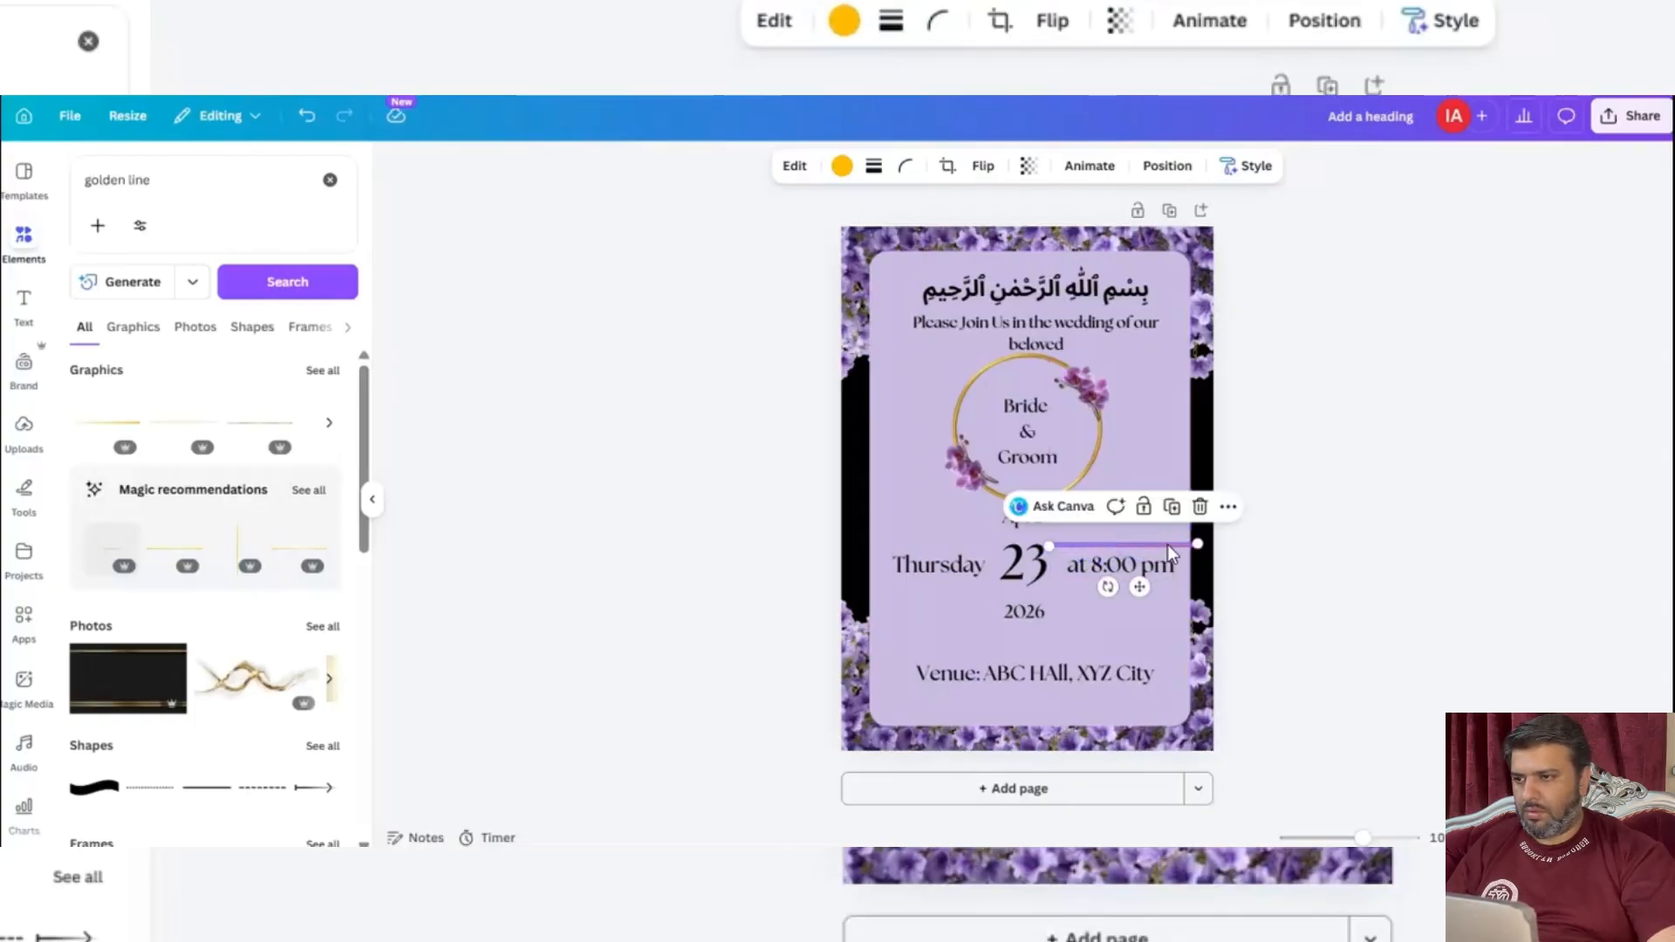
pyautogui.press('Delete')
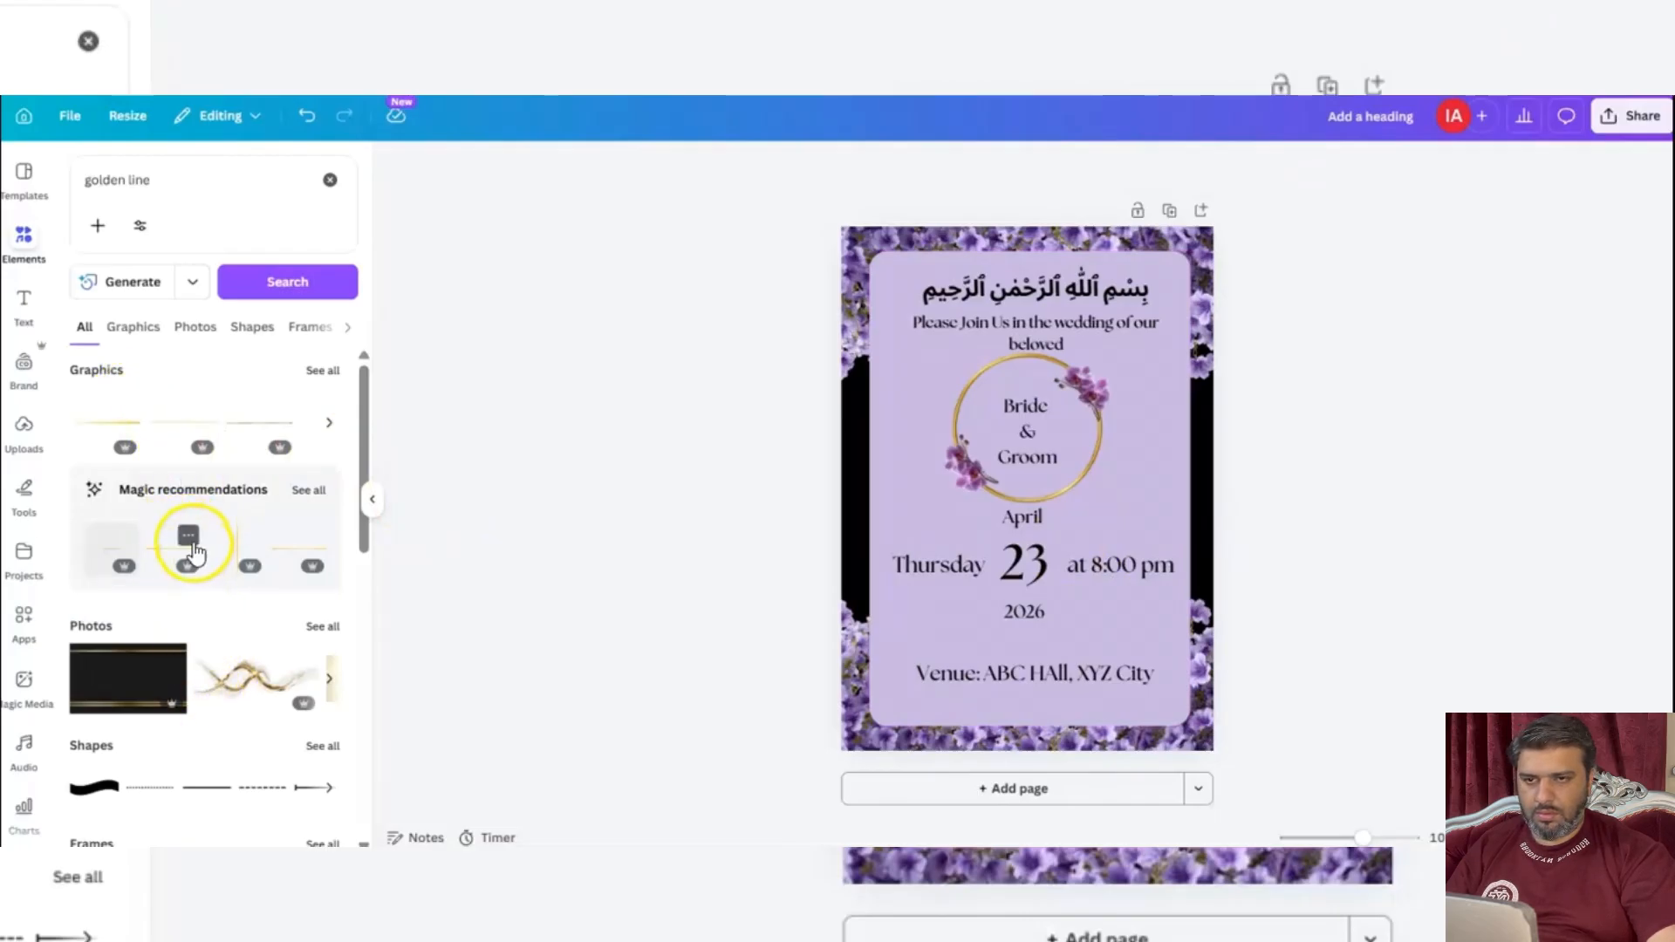
# Add a thin golden line from the recommendations, try it above "at 8:00 pm", and undo that move.
pyautogui.click(166, 551)
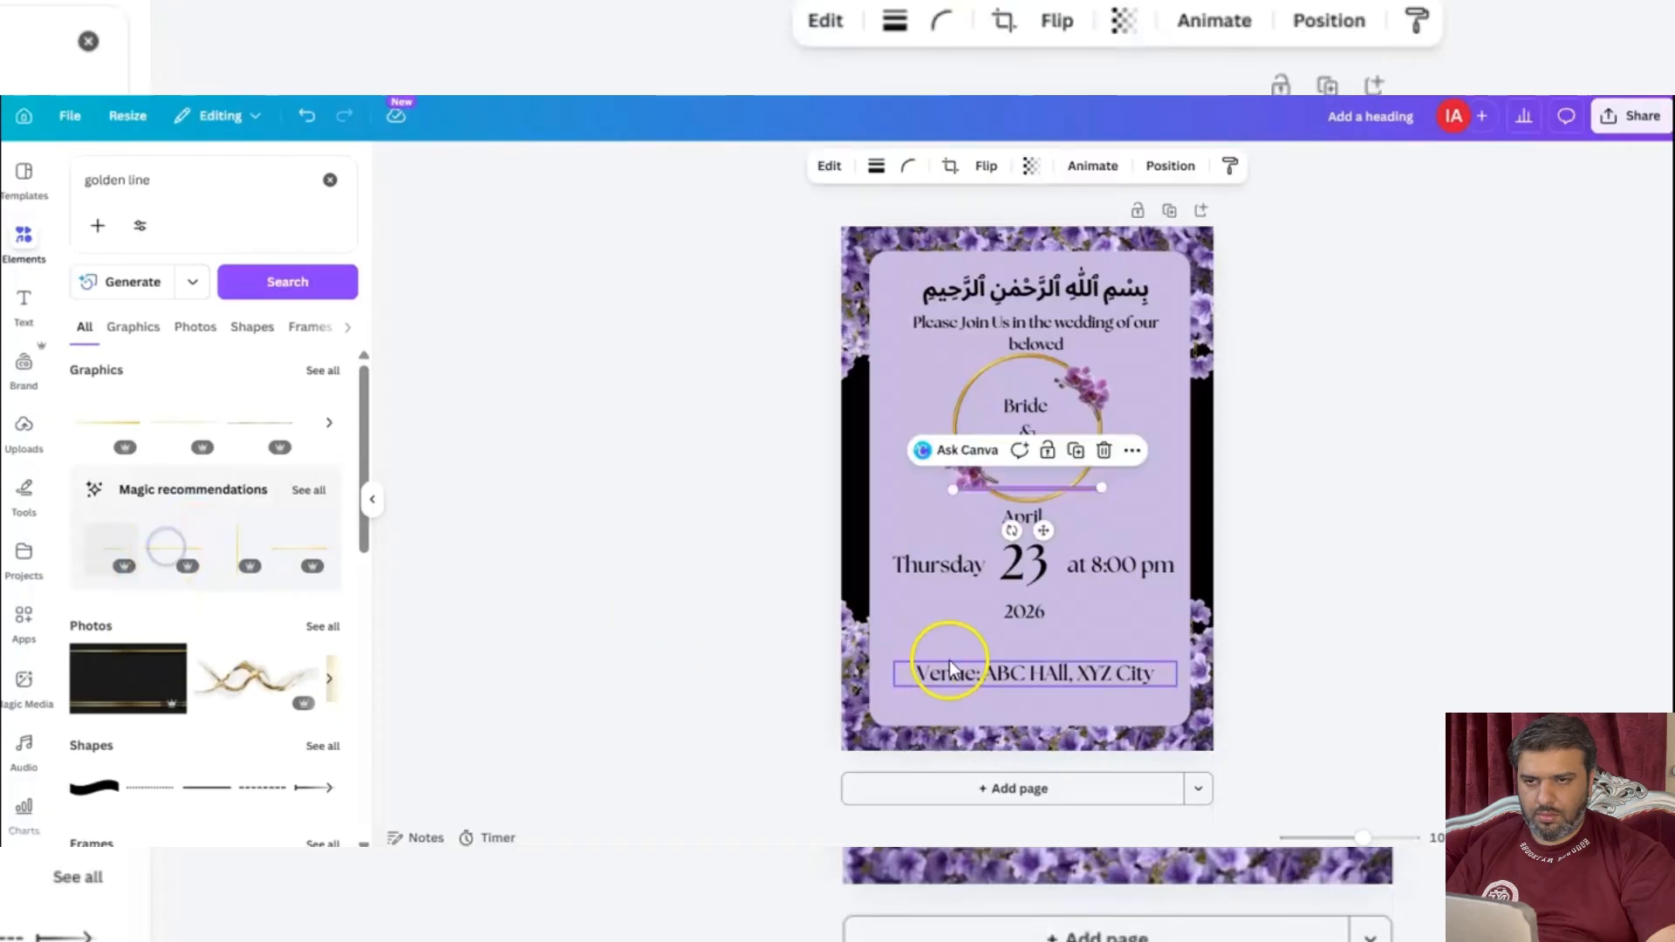
pyautogui.moveTo(1102, 491); pyautogui.dragTo(1129, 548)
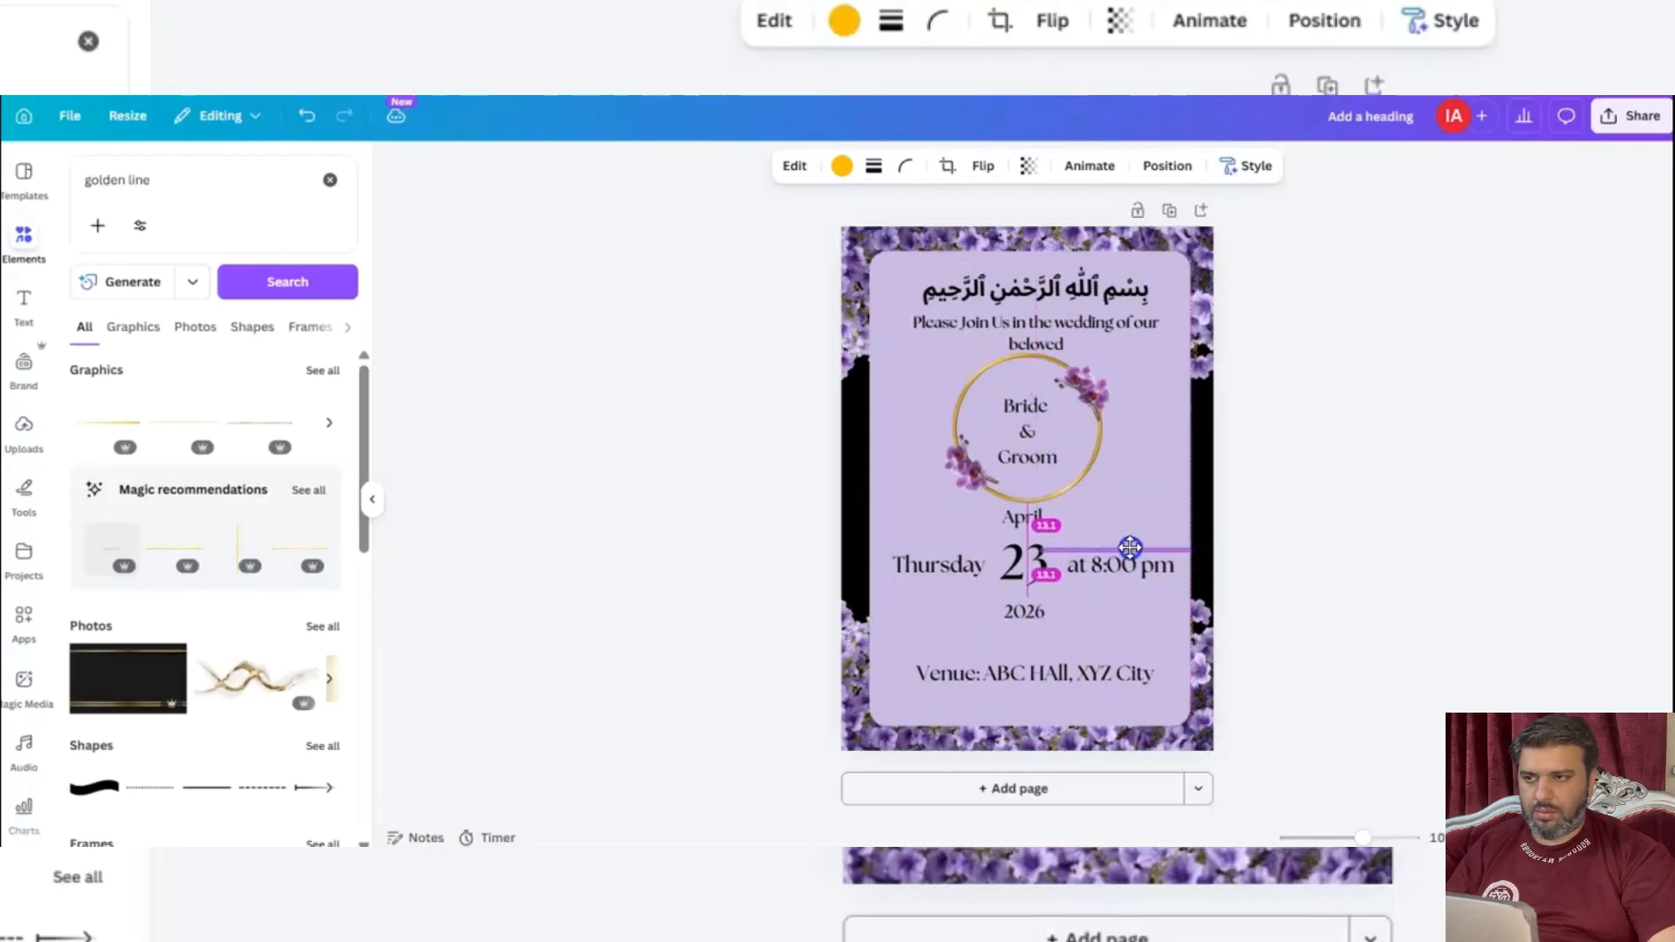
pyautogui.click(851, 574)
pyautogui.hotkey('ctrl', 'z')
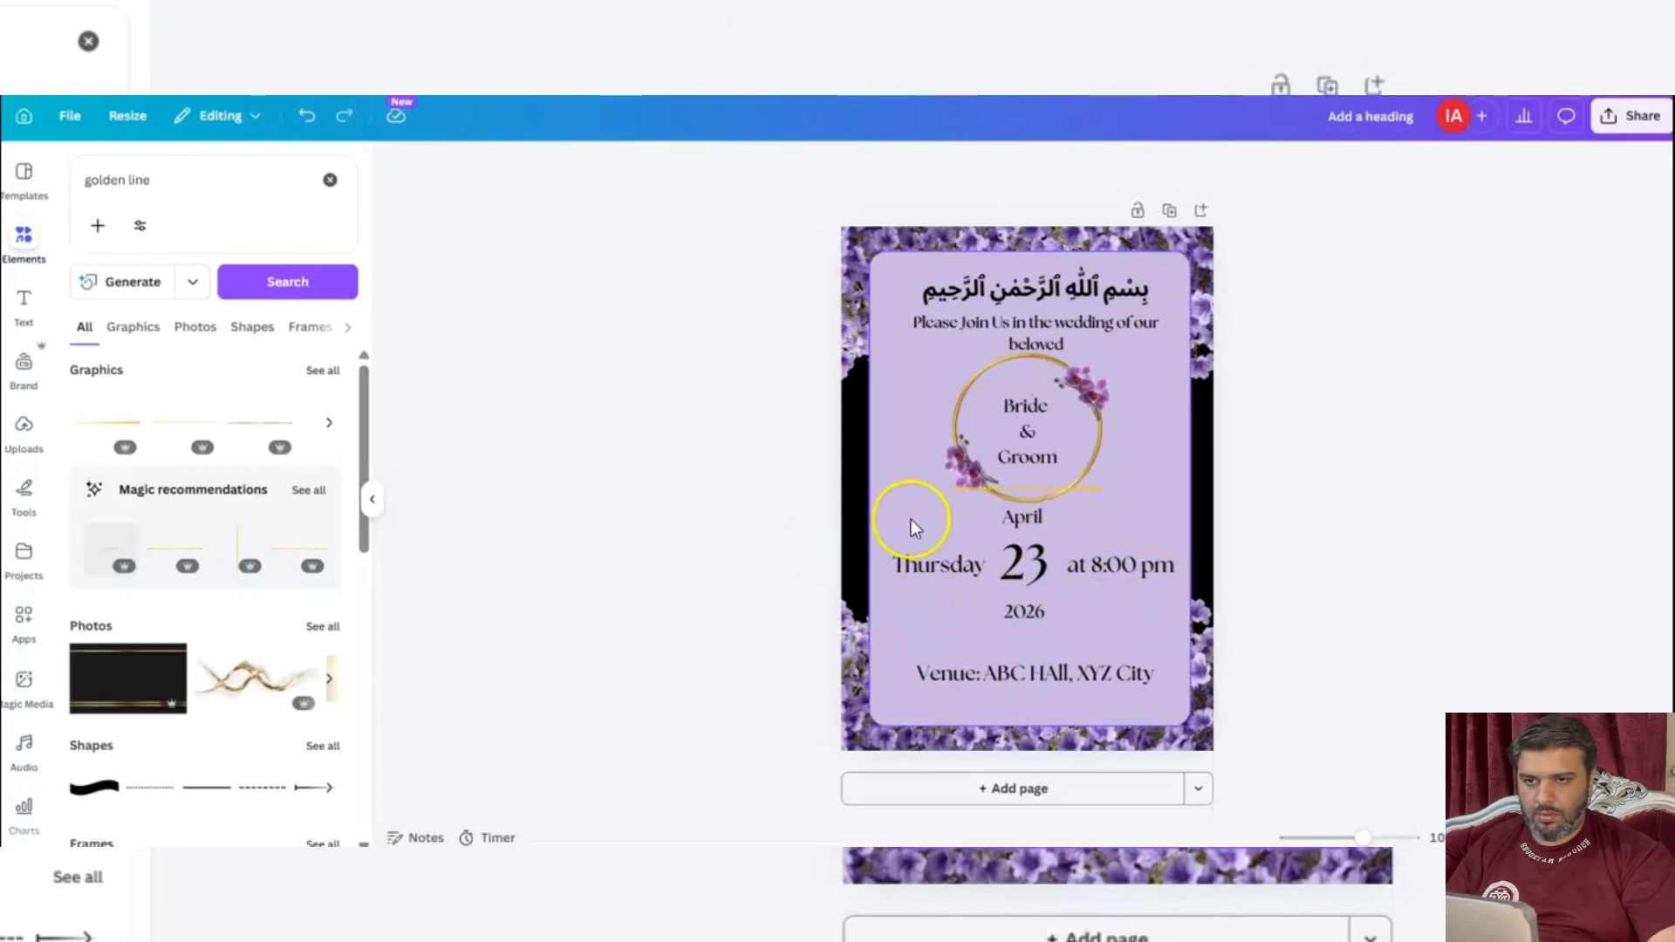
# Add a fading golden line, resize it to sit above "Thursday", and place a copy below the word.
pyautogui.click(123, 546)
pyautogui.moveTo(1073, 493); pyautogui.dragTo(1069, 611)
pyautogui.click(982, 567)
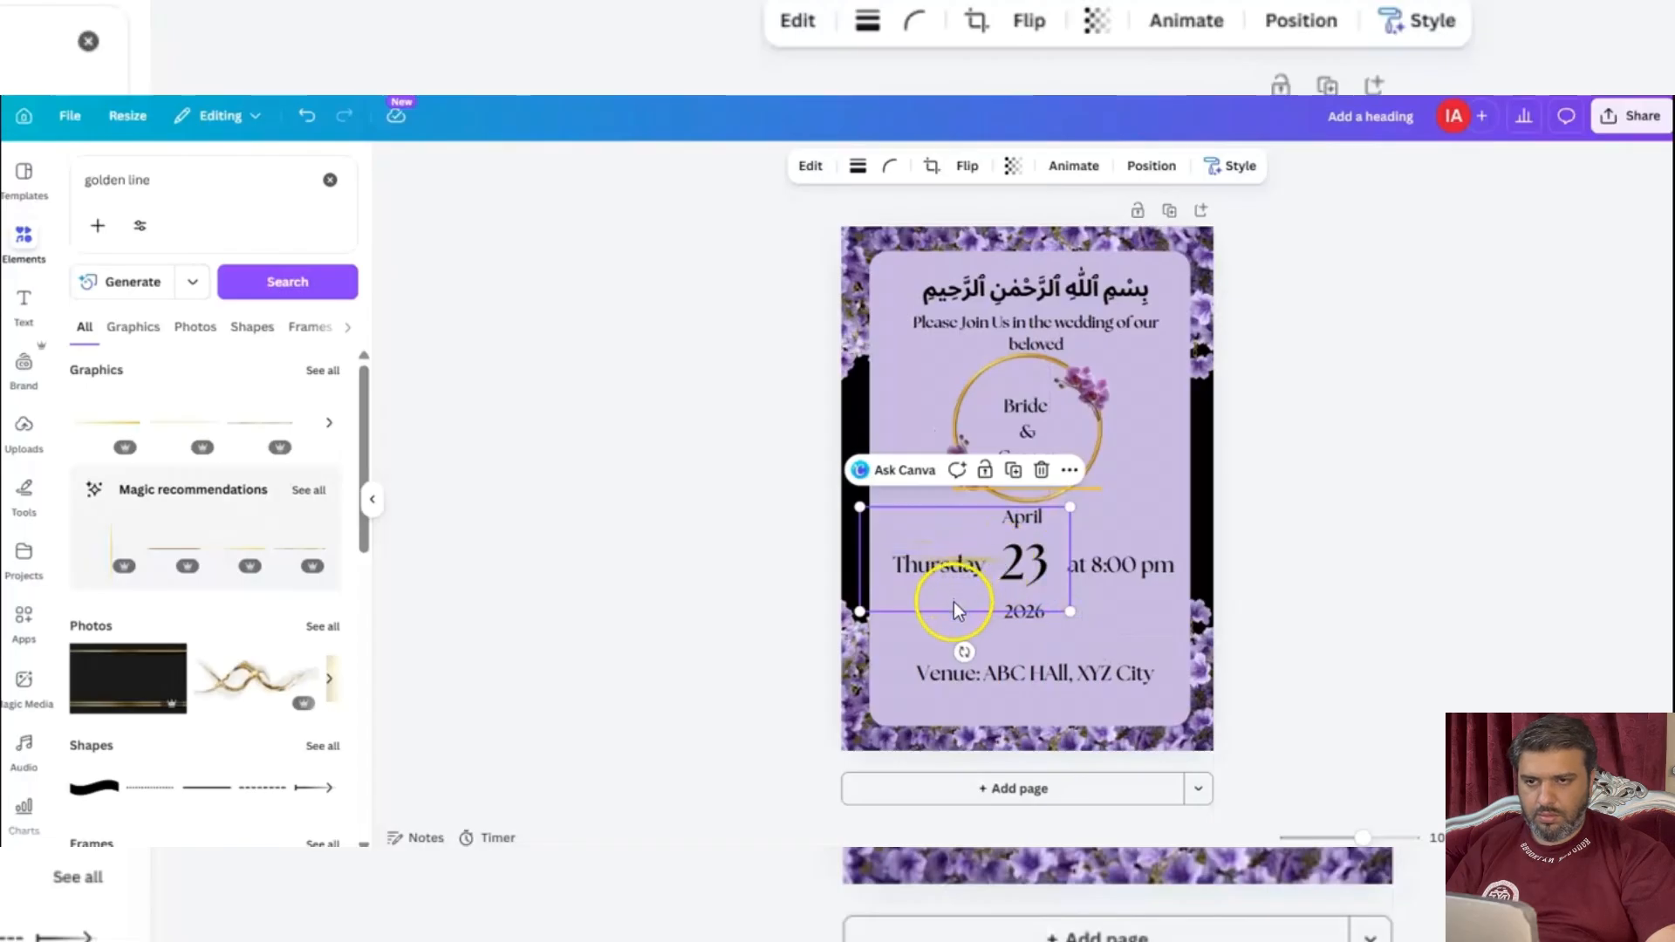
pyautogui.moveTo(956, 610); pyautogui.dragTo(931, 589)
pyautogui.moveTo(1044, 591); pyautogui.dragTo(1264, 717)
pyautogui.moveTo(939, 616); pyautogui.dragTo(856, 561)
pyautogui.moveTo(750, 432); pyautogui.dragTo(901, 507)
pyautogui.moveTo(937, 621)
pyautogui.mouseDown()
pyautogui.moveTo(849, 579)
pyautogui.moveTo(924, 610)
pyautogui.moveTo(909, 636)
pyautogui.moveTo(926, 638)
pyautogui.mouseUp()
pyautogui.click(1000, 430)
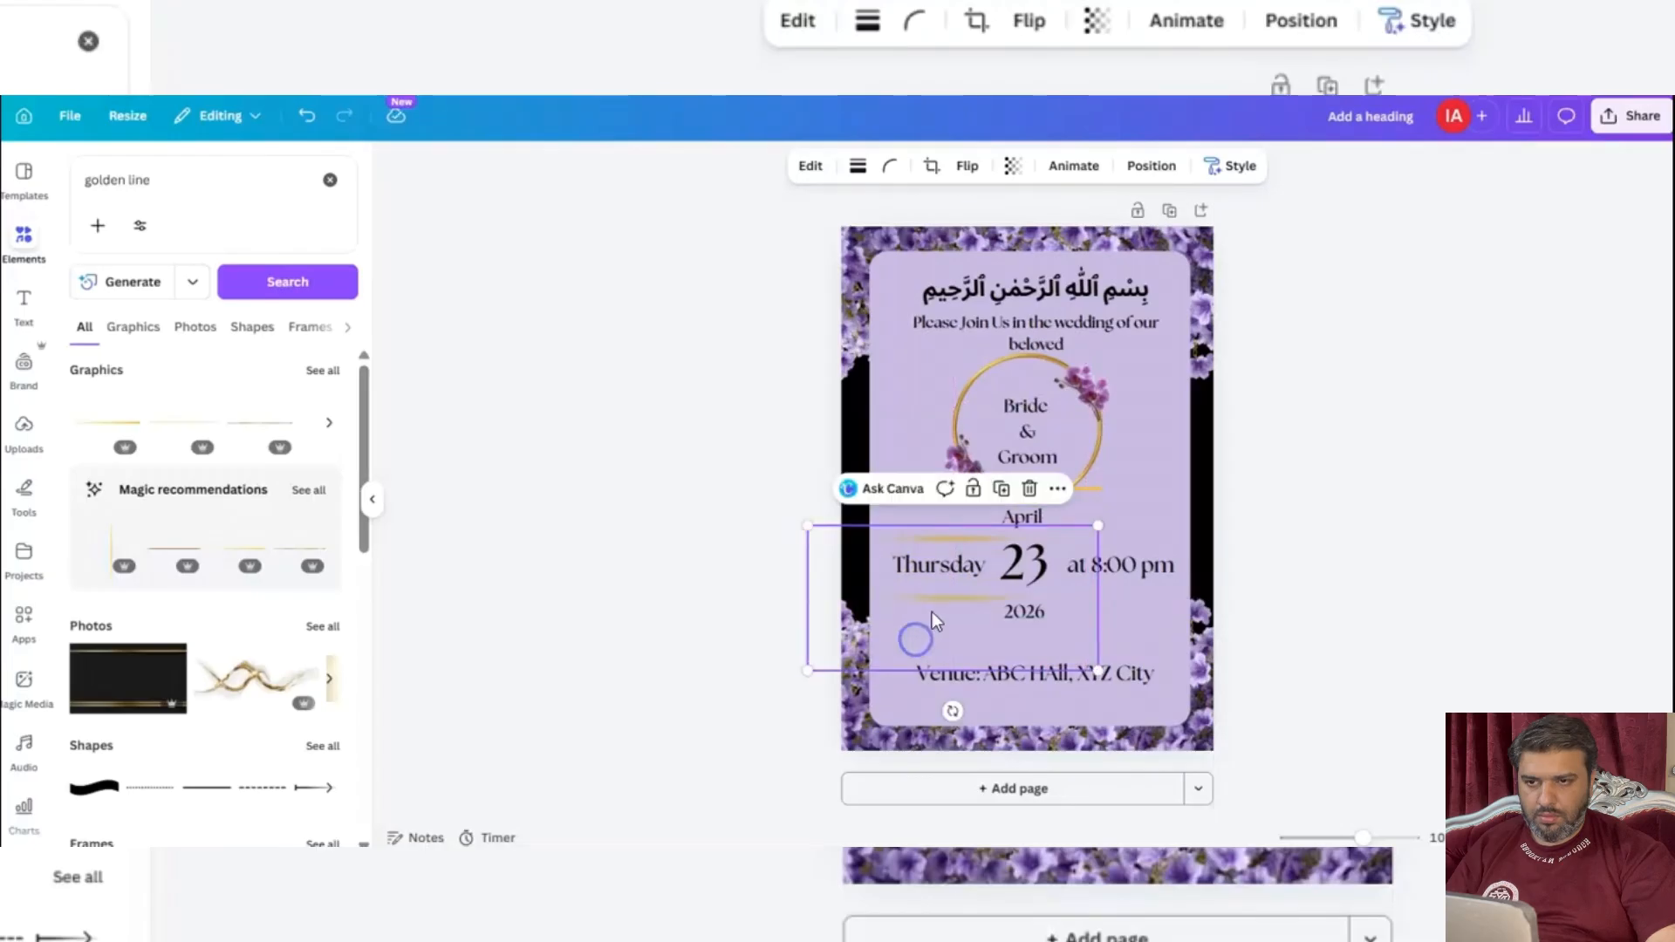
# Duplicate the fading golden line and place copies above and below "at 8:00 pm", level with the "Thursday" lines.
pyautogui.click(1003, 491)
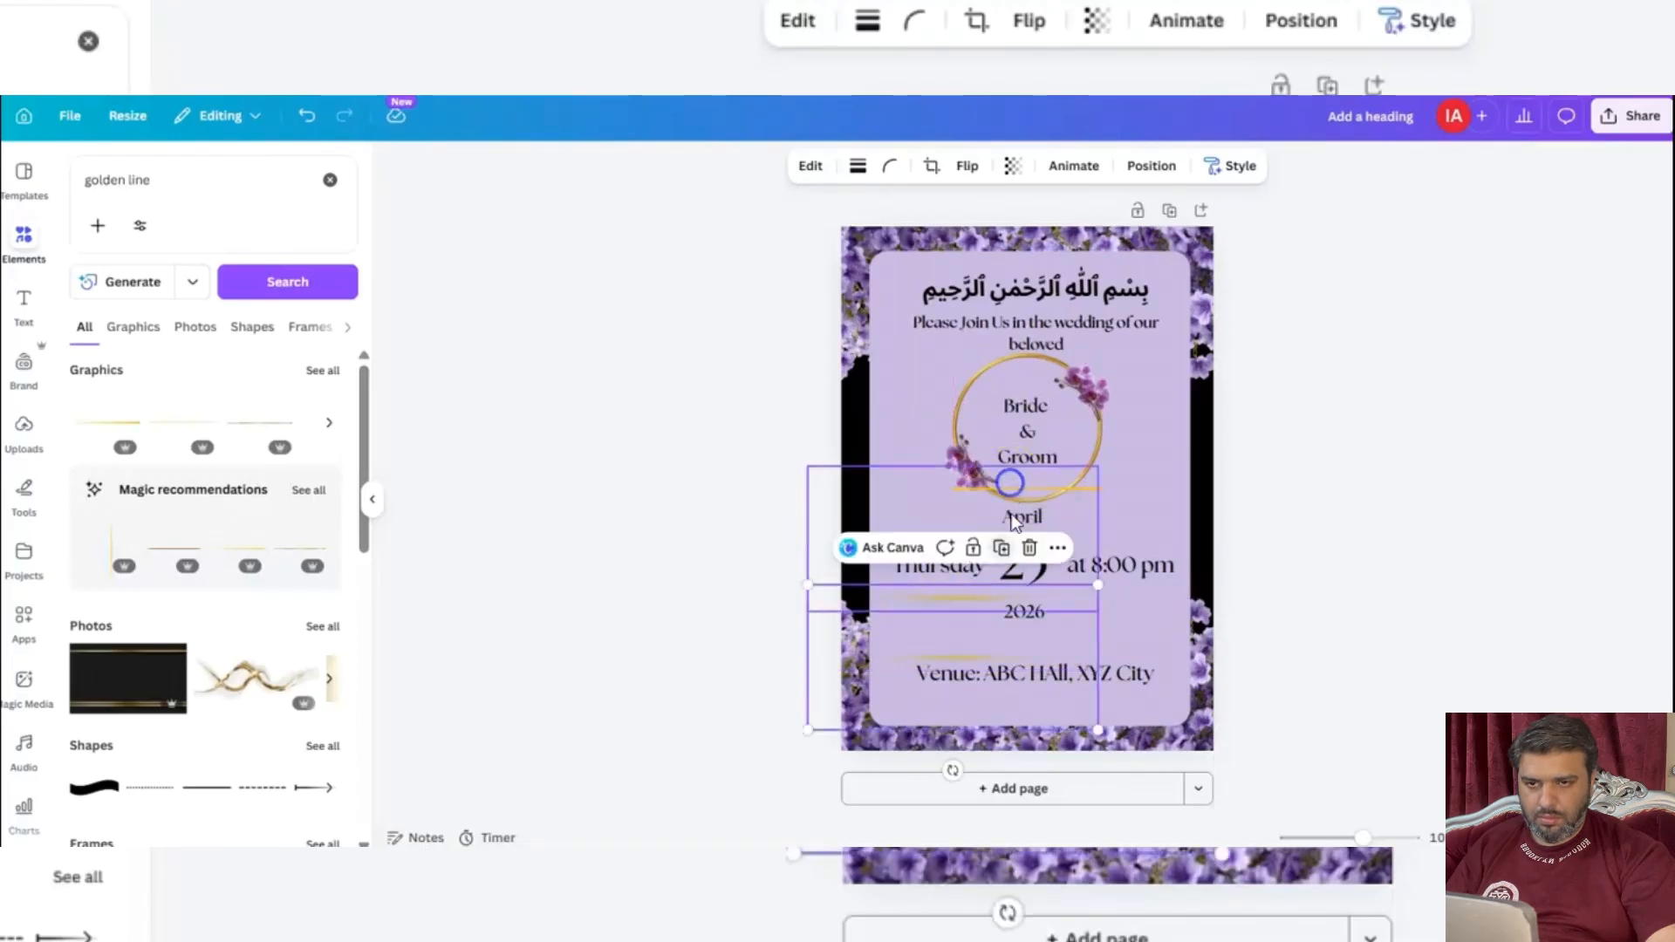
pyautogui.moveTo(944, 637); pyautogui.dragTo(1116, 568)
pyautogui.click(1176, 485)
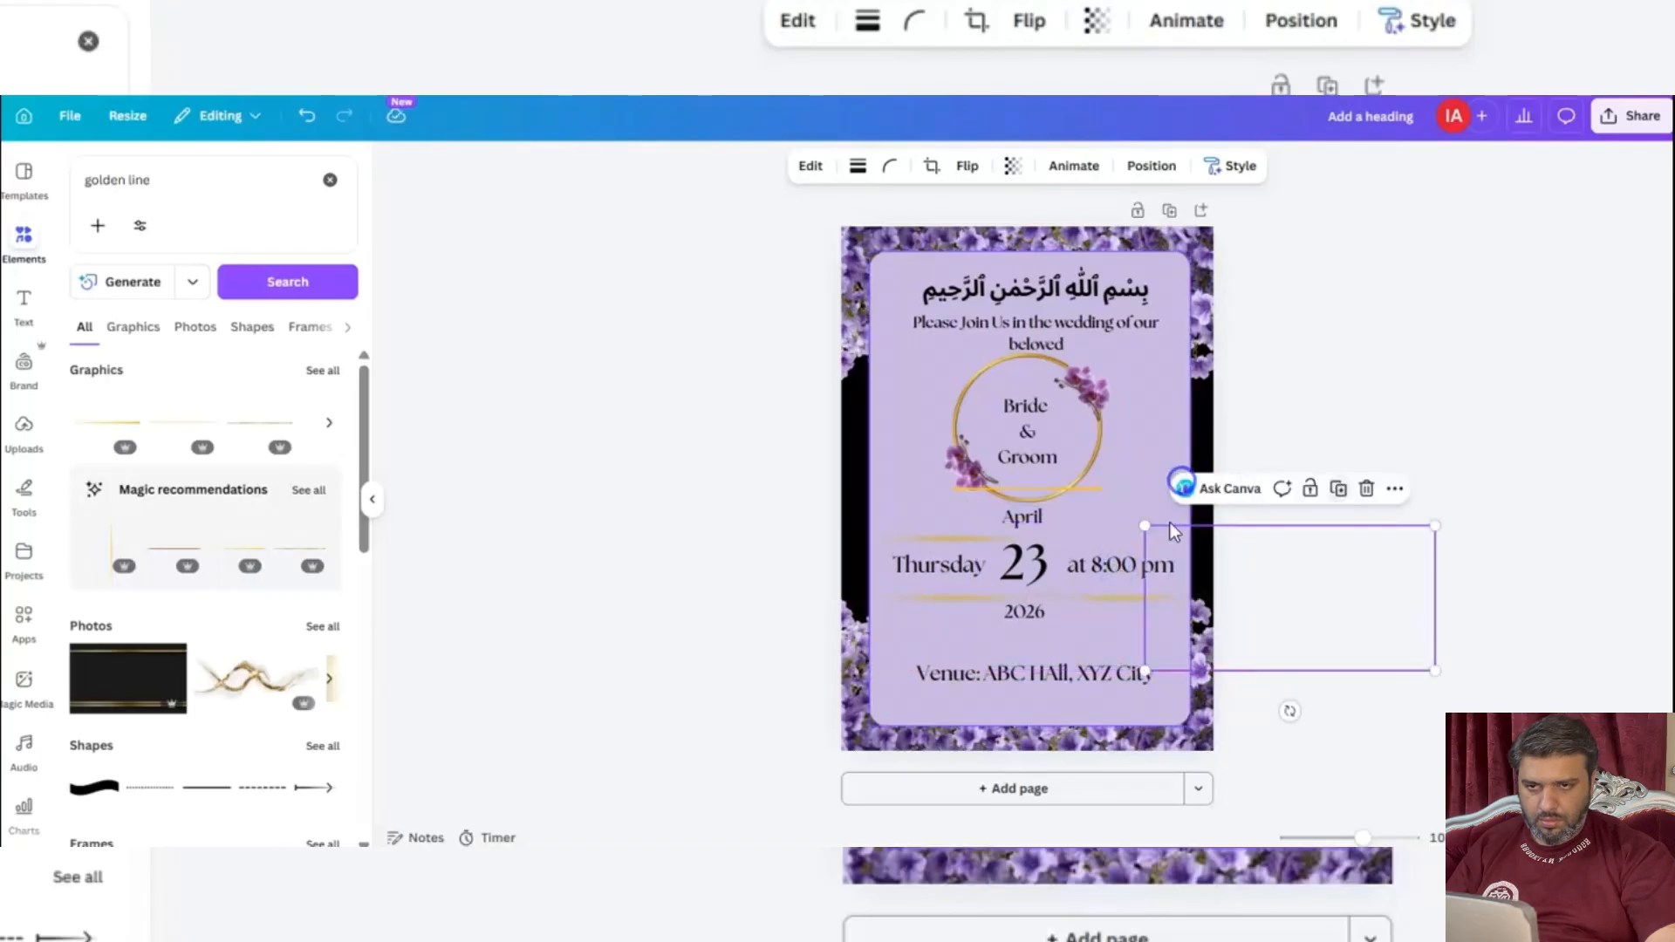
pyautogui.moveTo(1165, 620); pyautogui.dragTo(1001, 557)
pyautogui.click(663, 564)
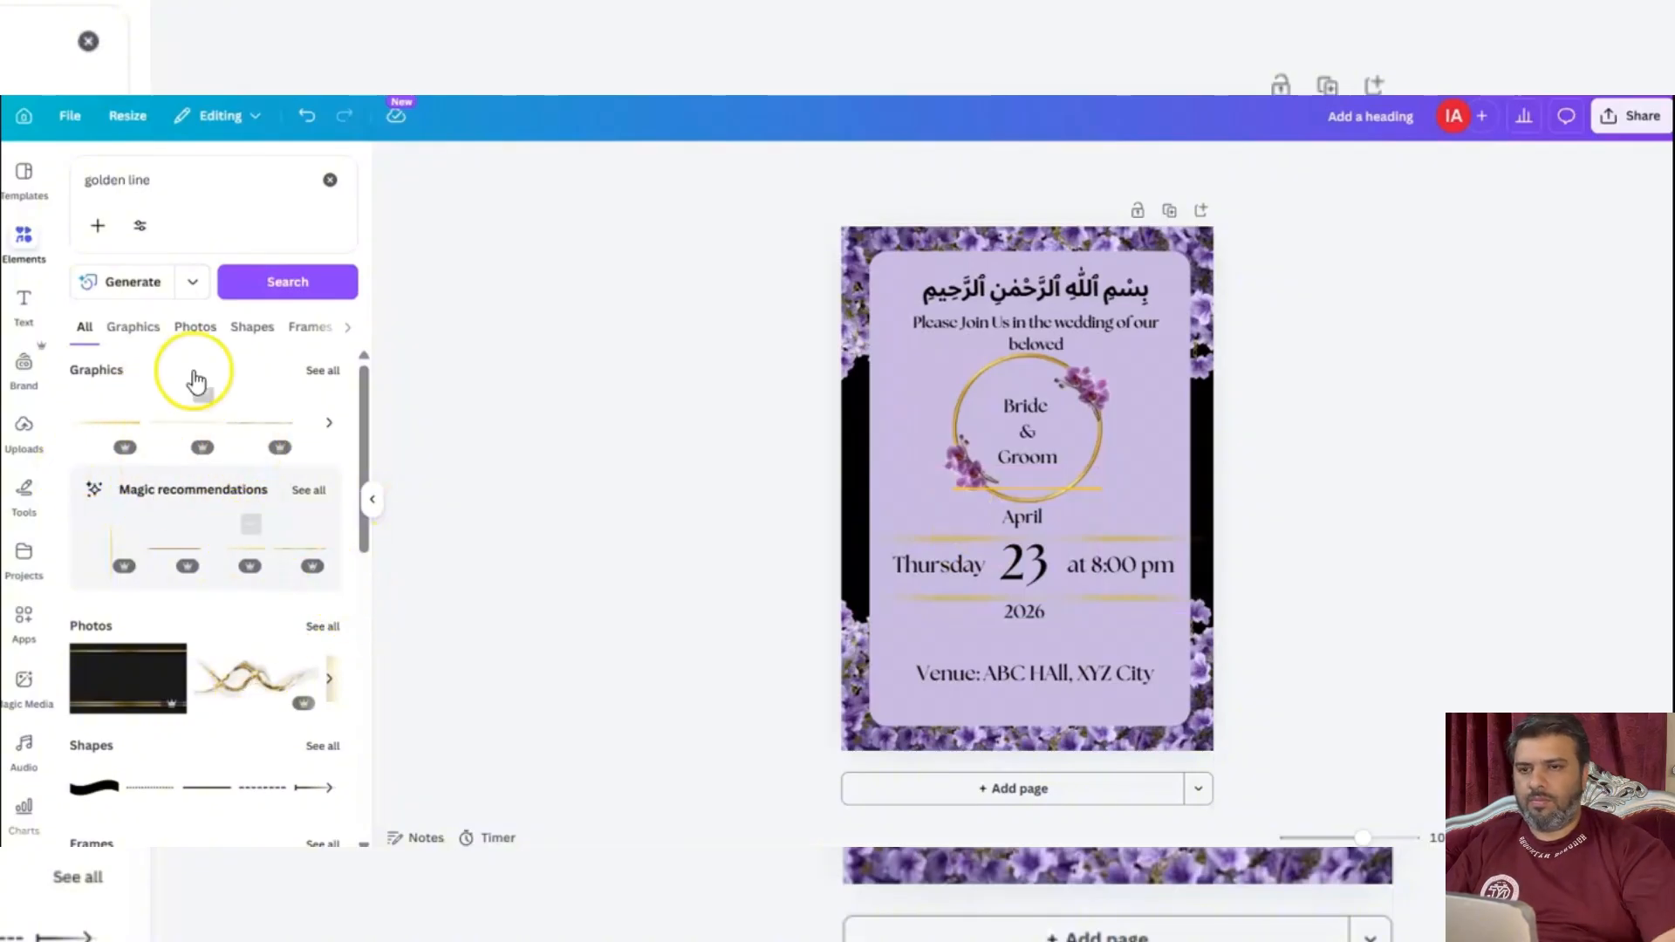
# Search the elements library for "golden" and place the curved golden stroke below the venue text.
pyautogui.doubleClick(133, 179)
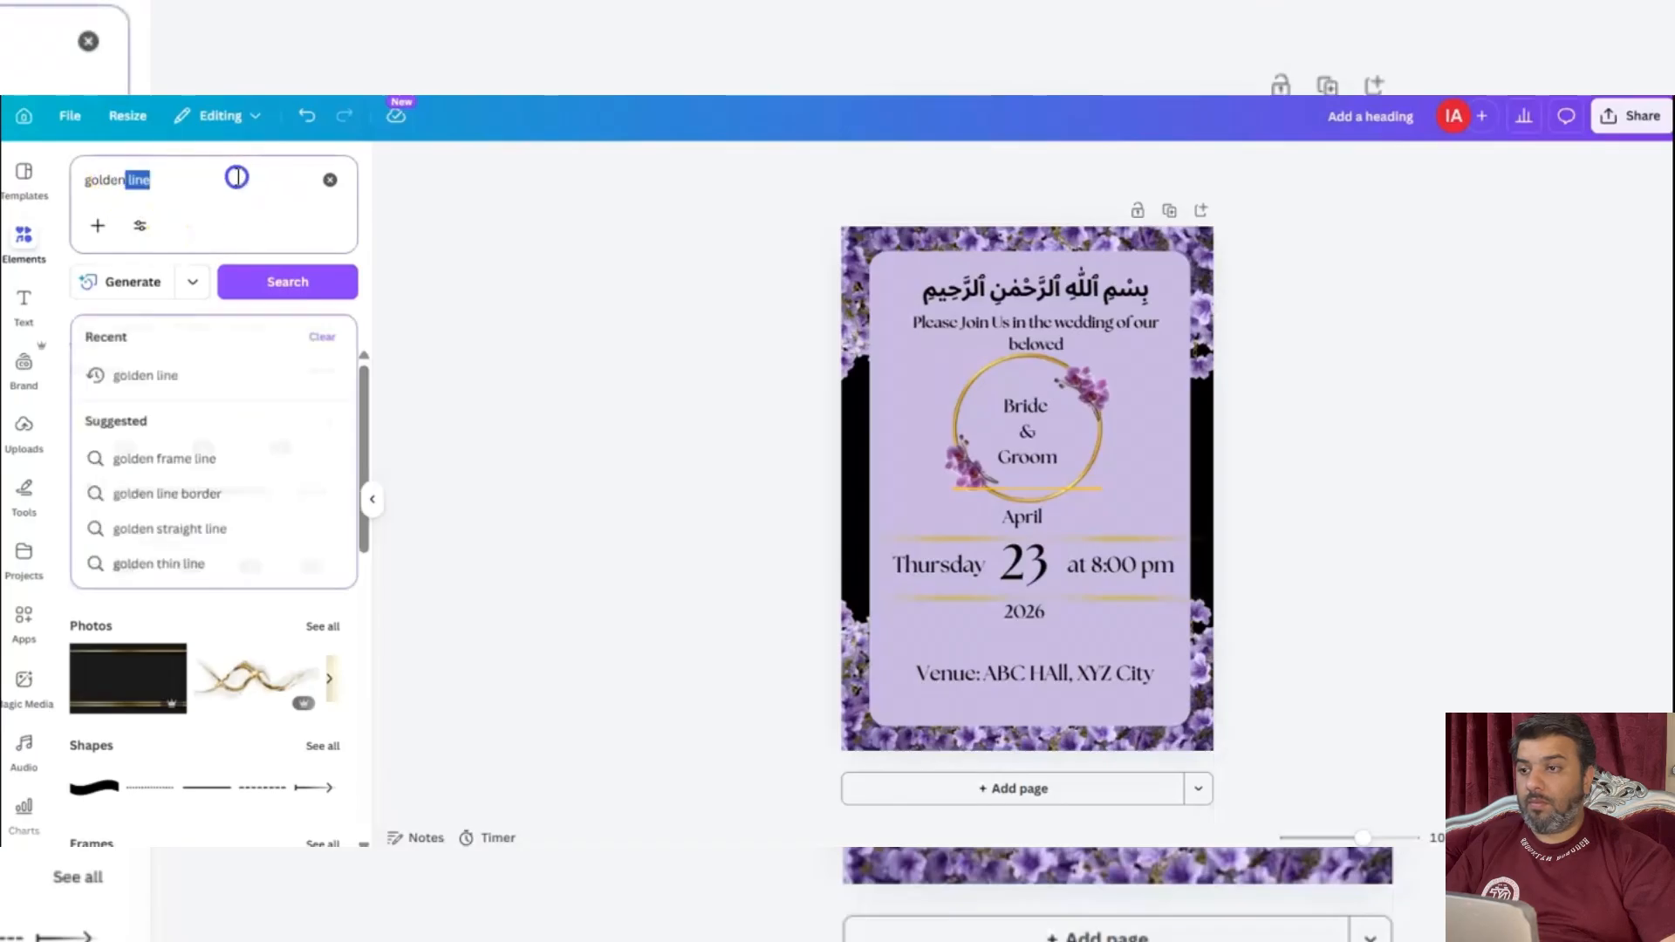
pyautogui.press('BackSpace')
pyautogui.press('Return')
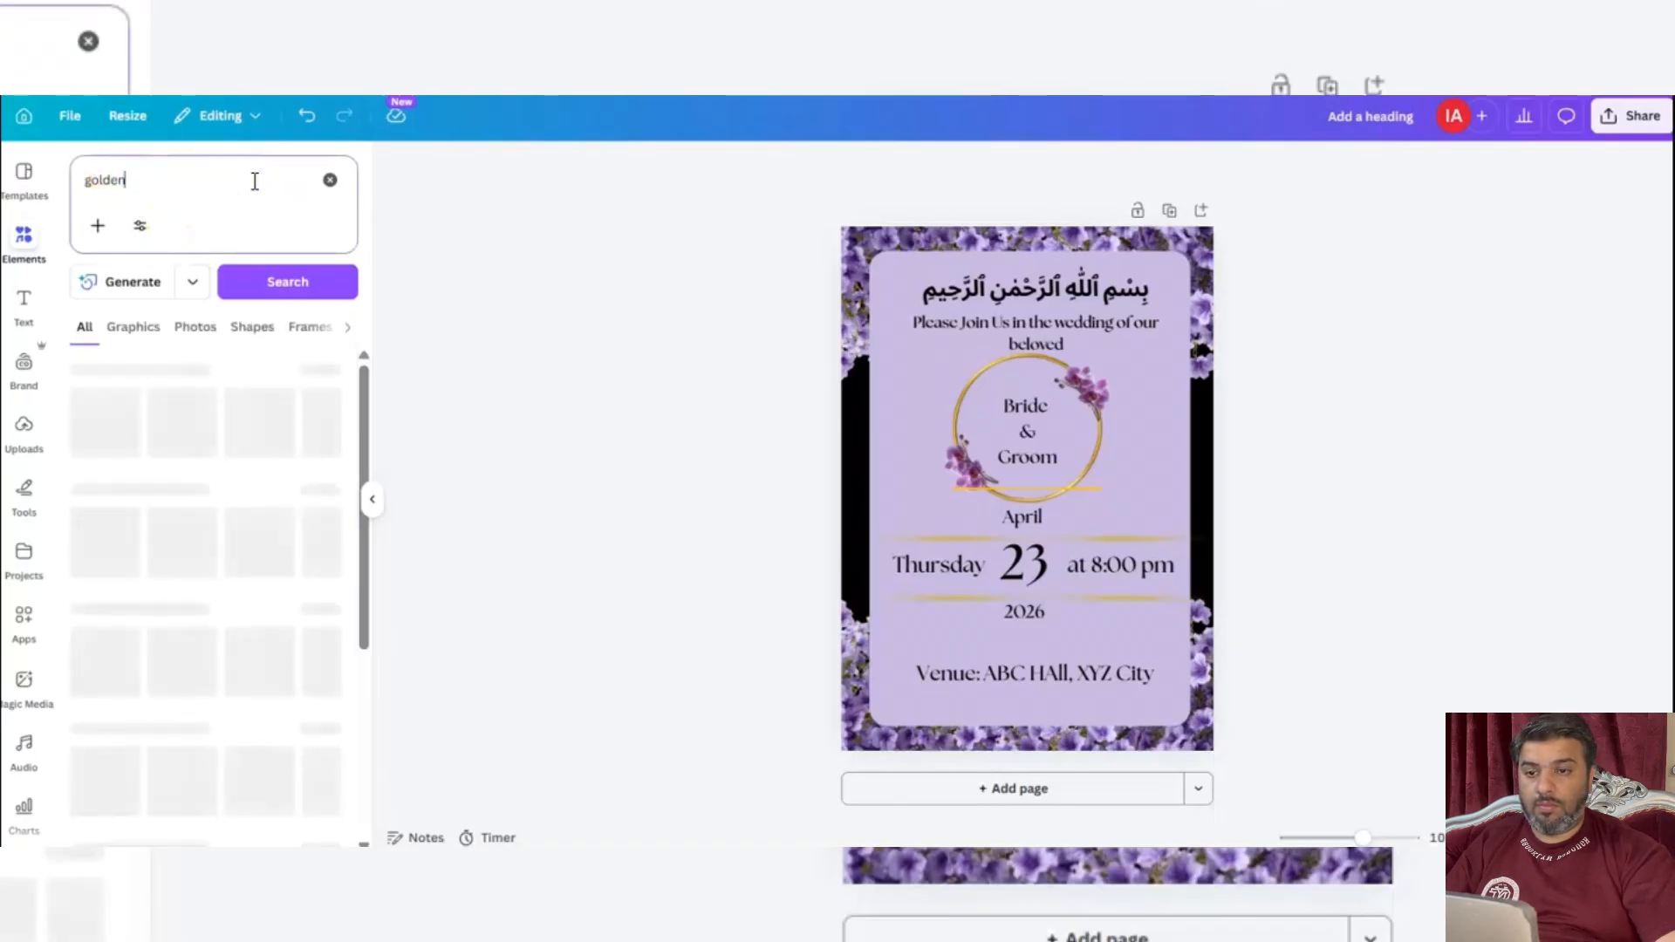
pyautogui.click(172, 433)
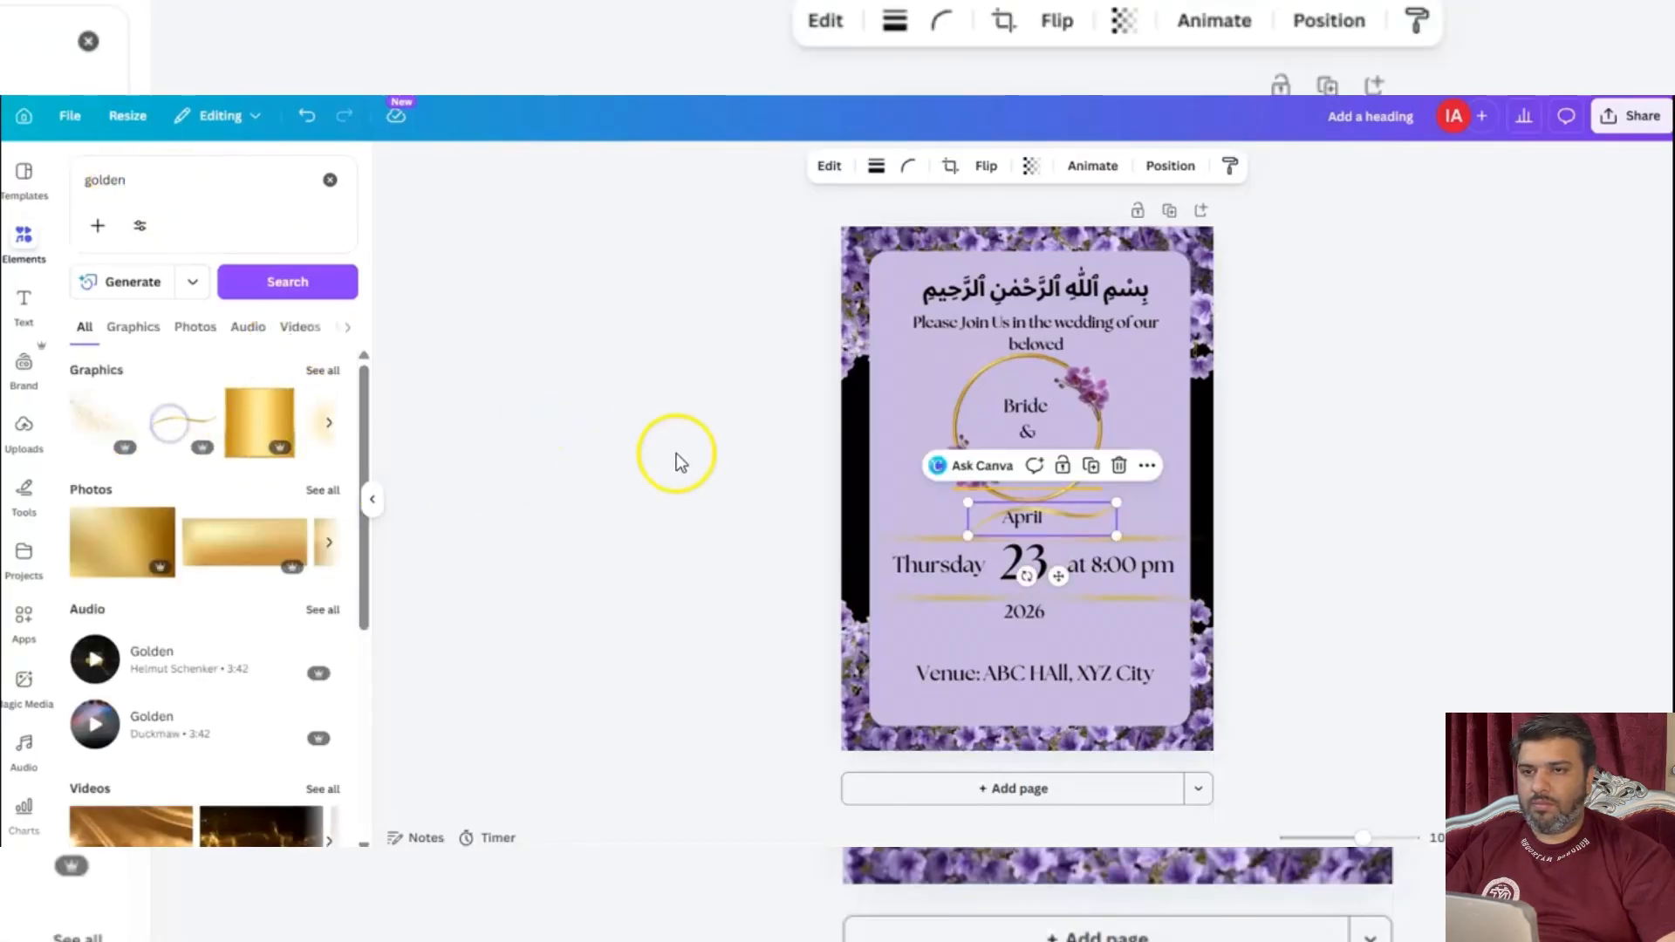
pyautogui.moveTo(1087, 520); pyautogui.dragTo(1074, 700)
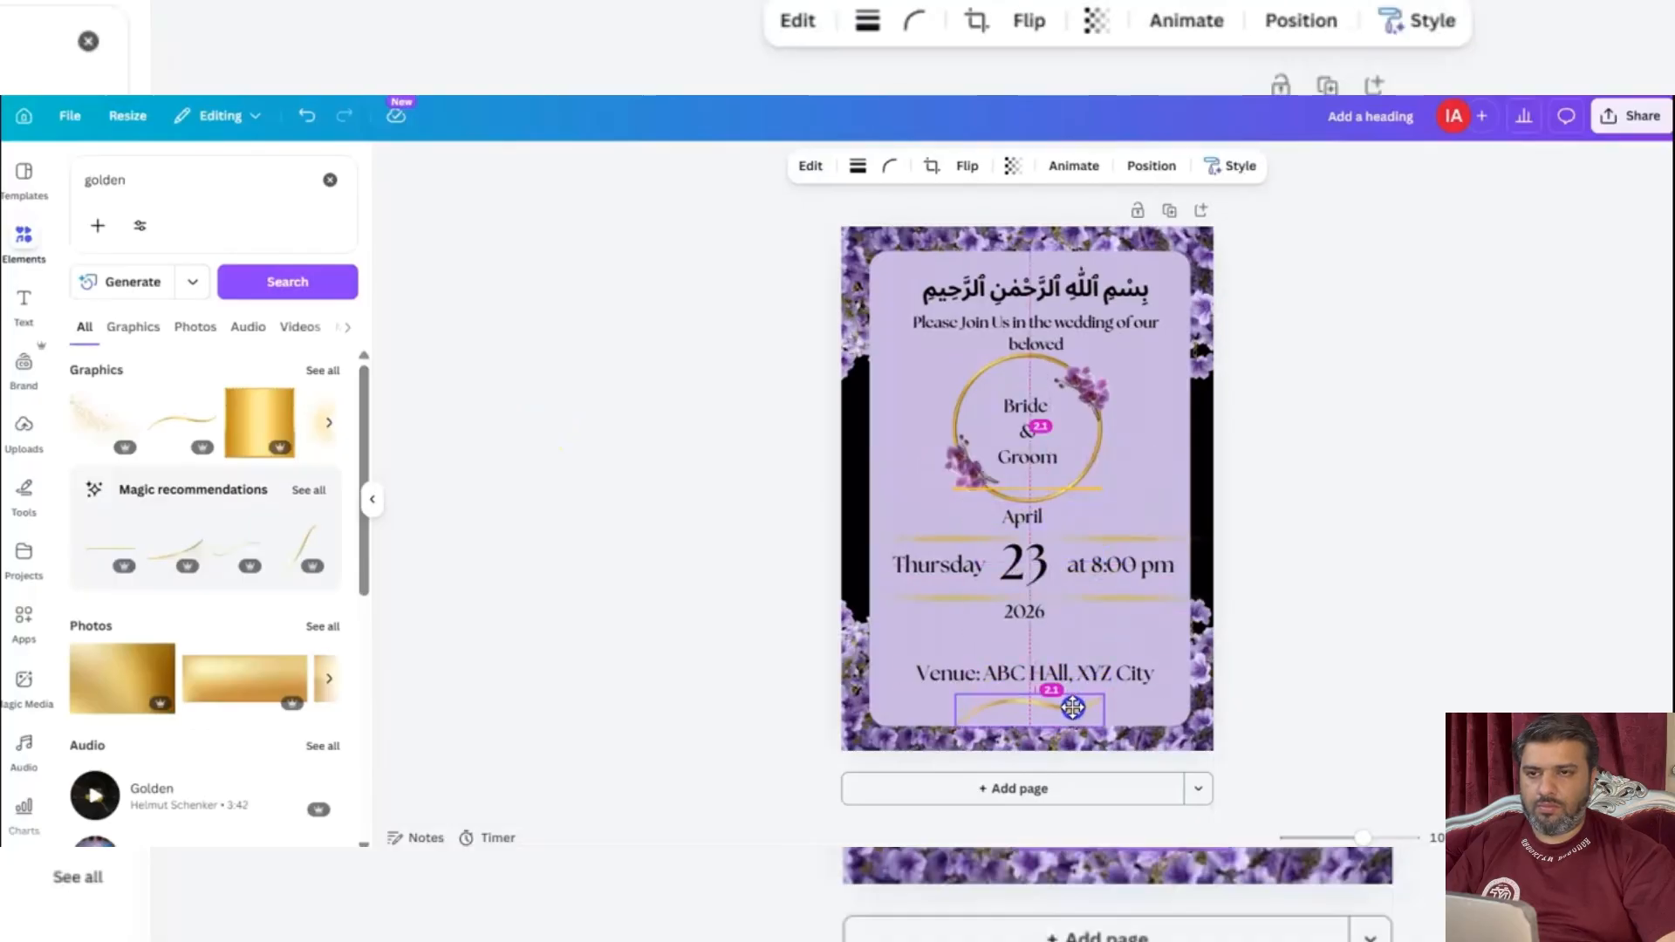
# Add the gold glitter graphic, shrink it, and place it in the lavender panel's upper-left corner.
pyautogui.click(80, 418)
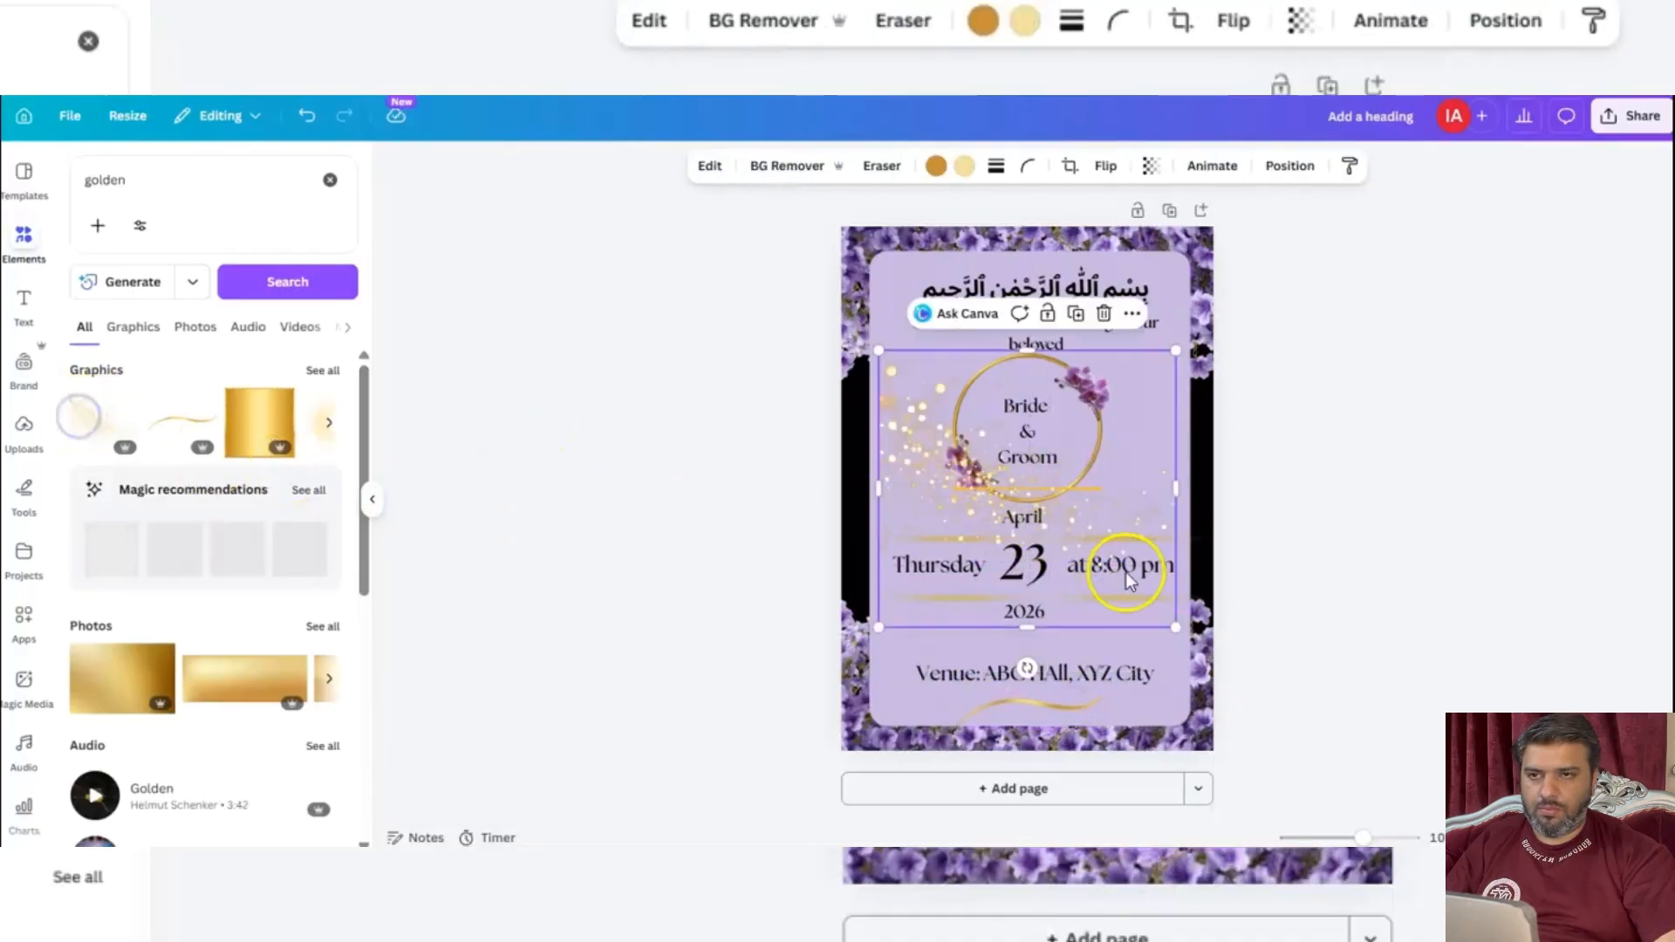
pyautogui.moveTo(1176, 626); pyautogui.dragTo(953, 503)
pyautogui.moveTo(916, 419); pyautogui.dragTo(943, 314)
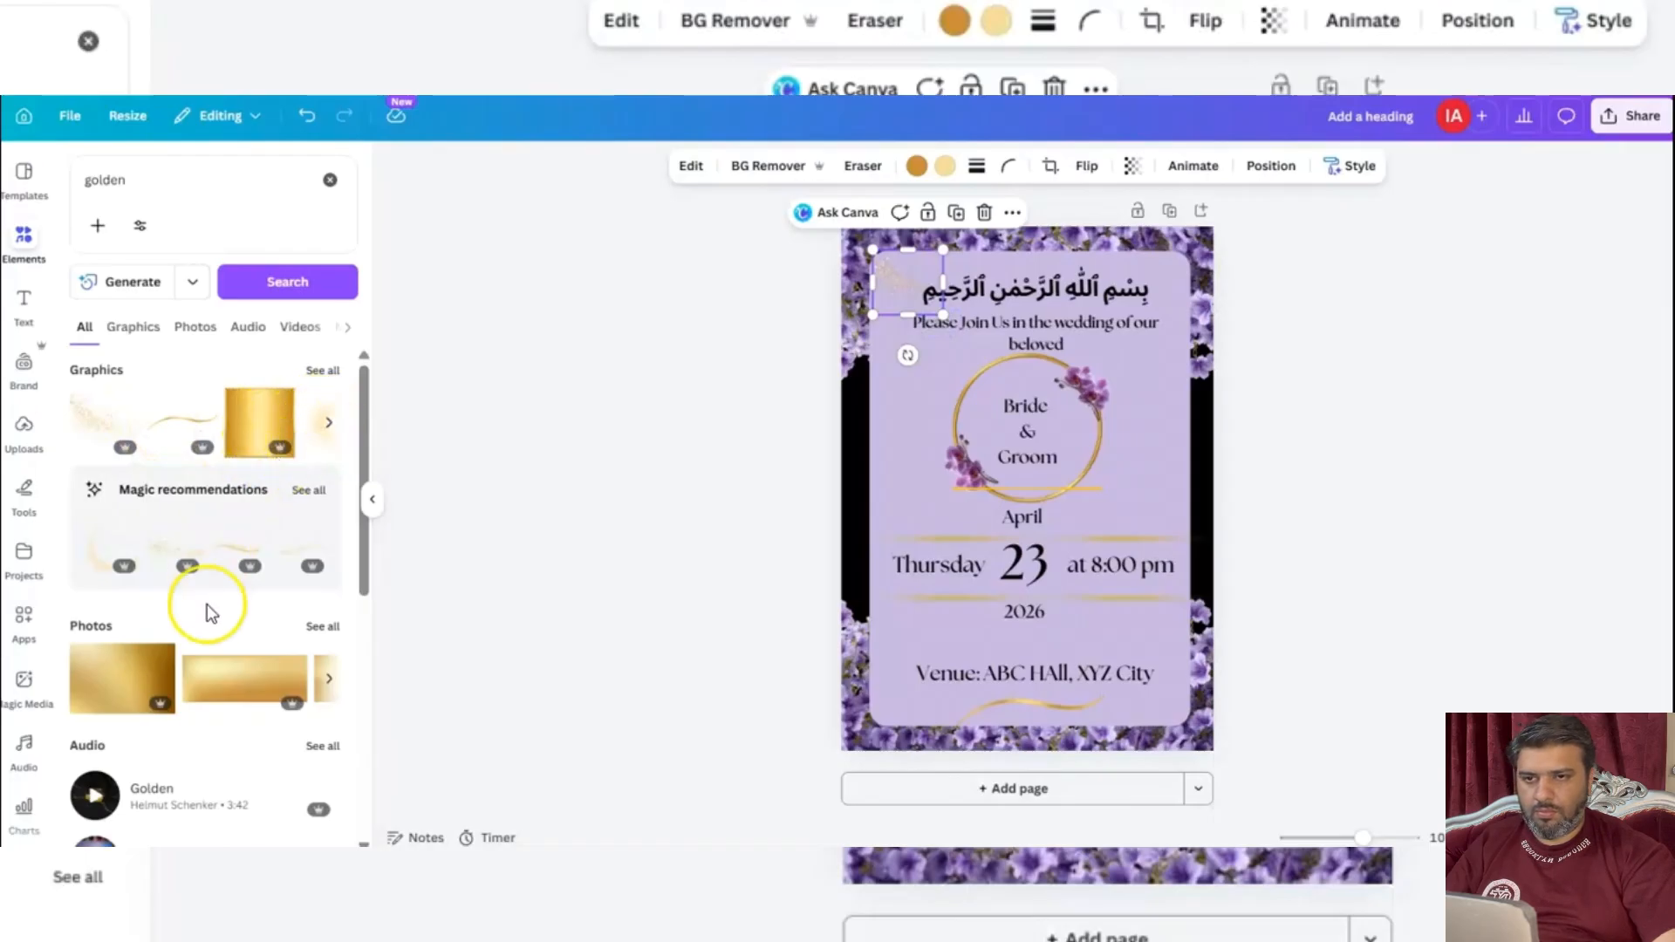
# Add the golden sparkle swirl, shrink it, flip it horizontally and vertically, and fit it into the lavender panel's upper-right corner.
pyautogui.click(112, 553)
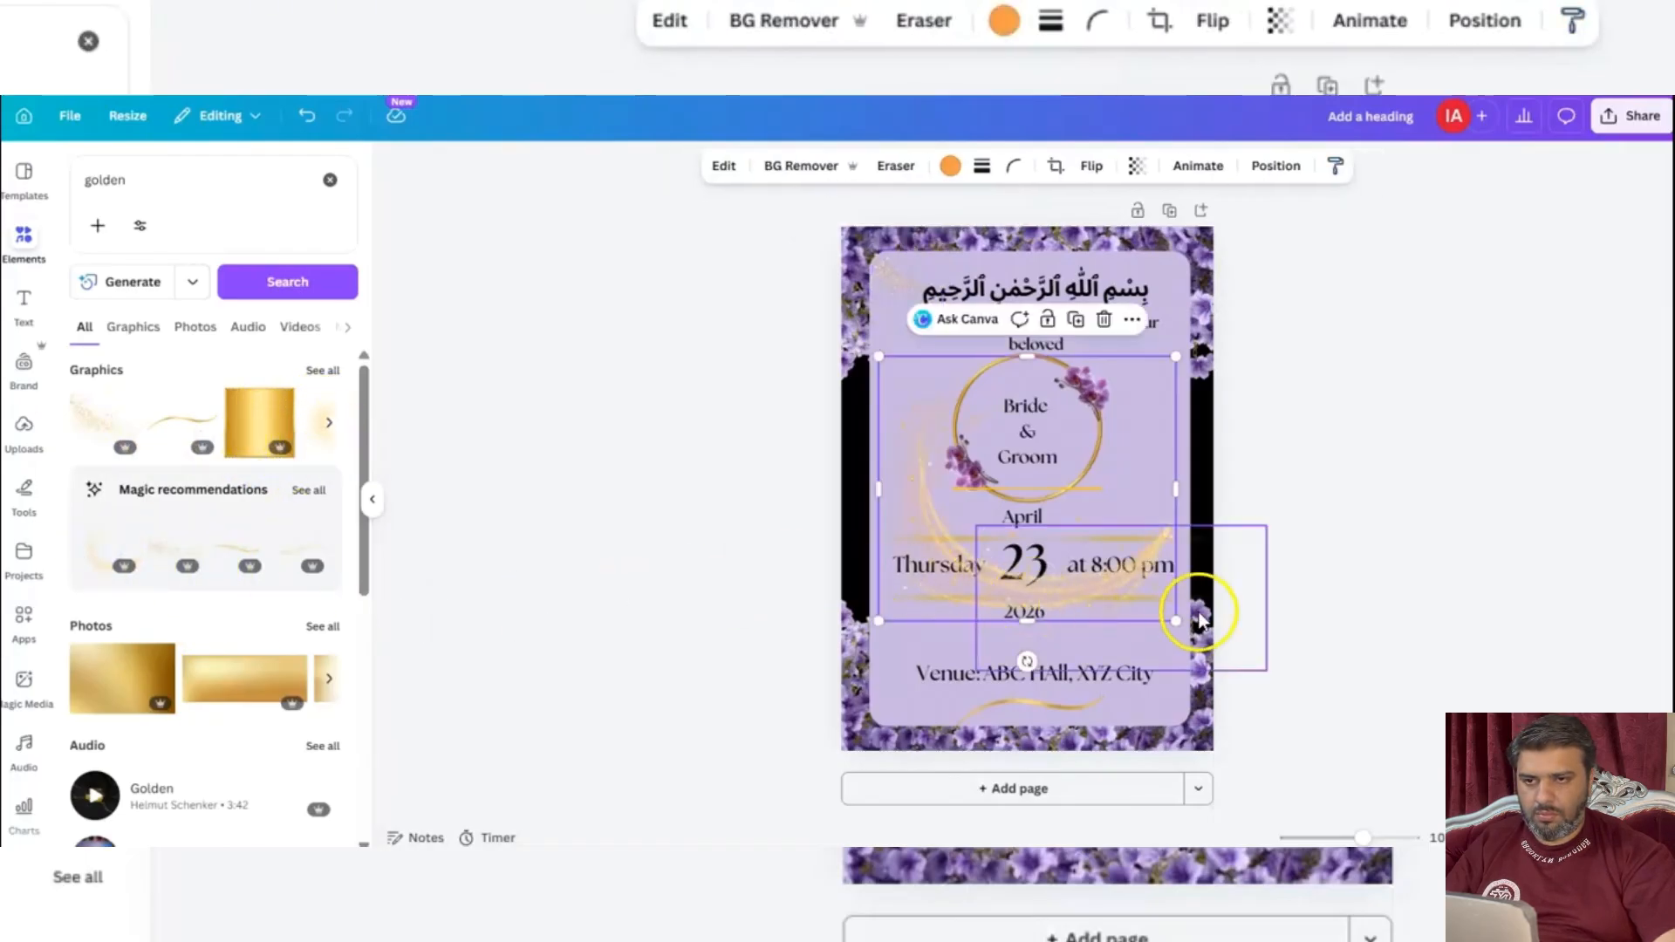
pyautogui.moveTo(1181, 626); pyautogui.dragTo(879, 689)
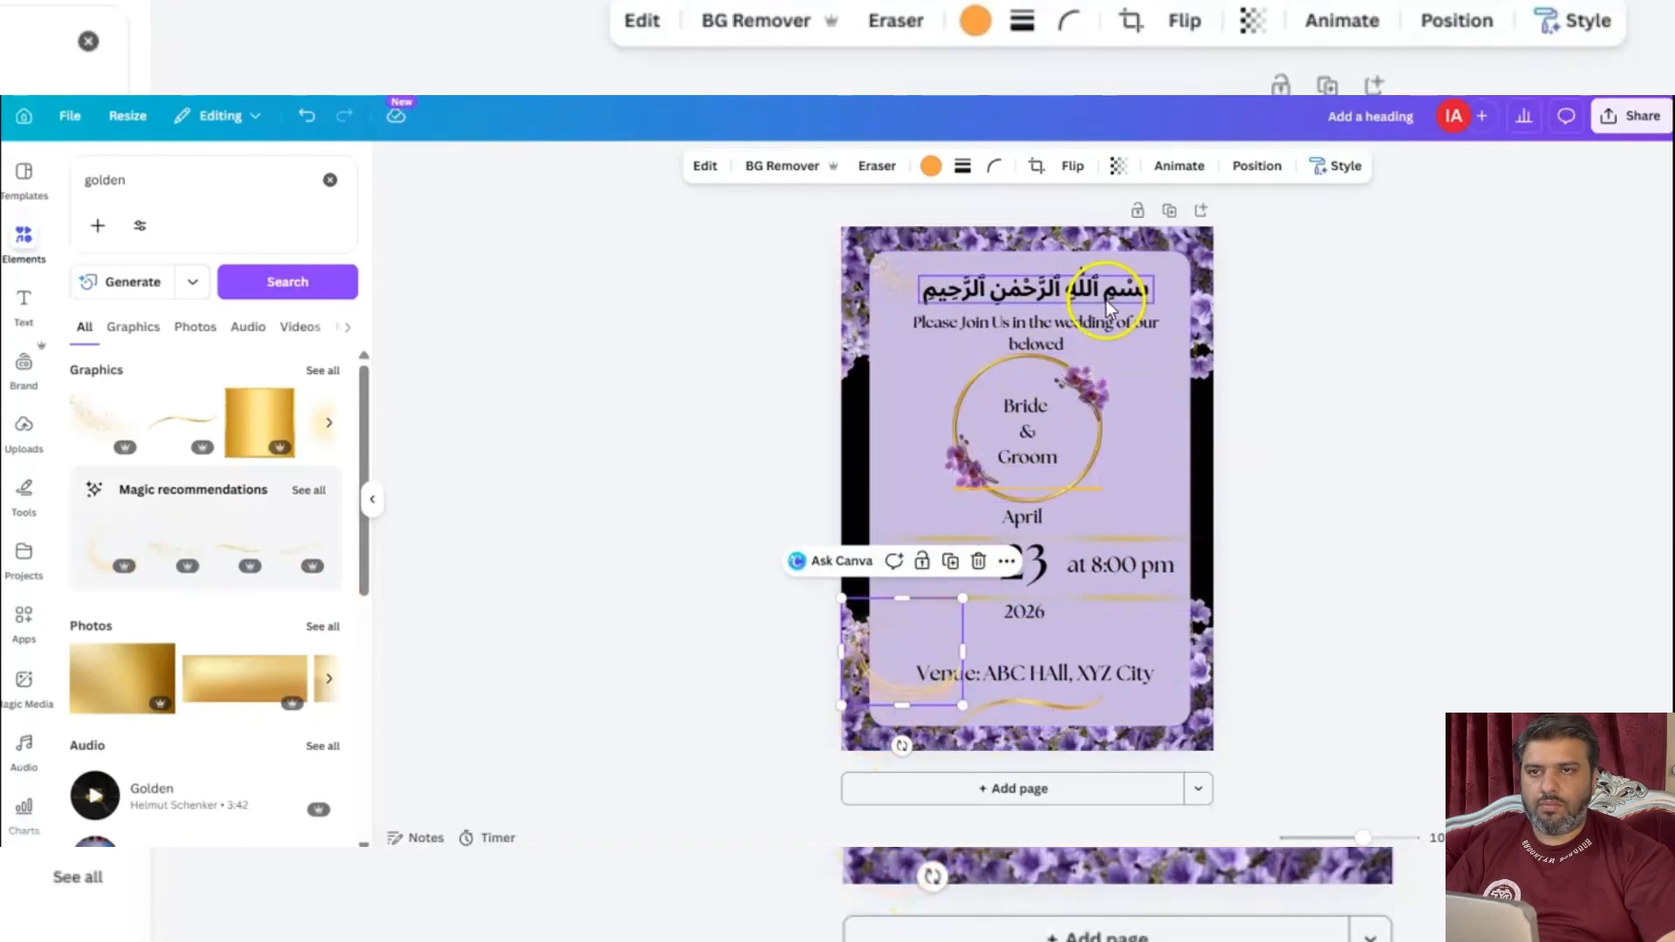
pyautogui.moveTo(887, 691); pyautogui.dragTo(1071, 491)
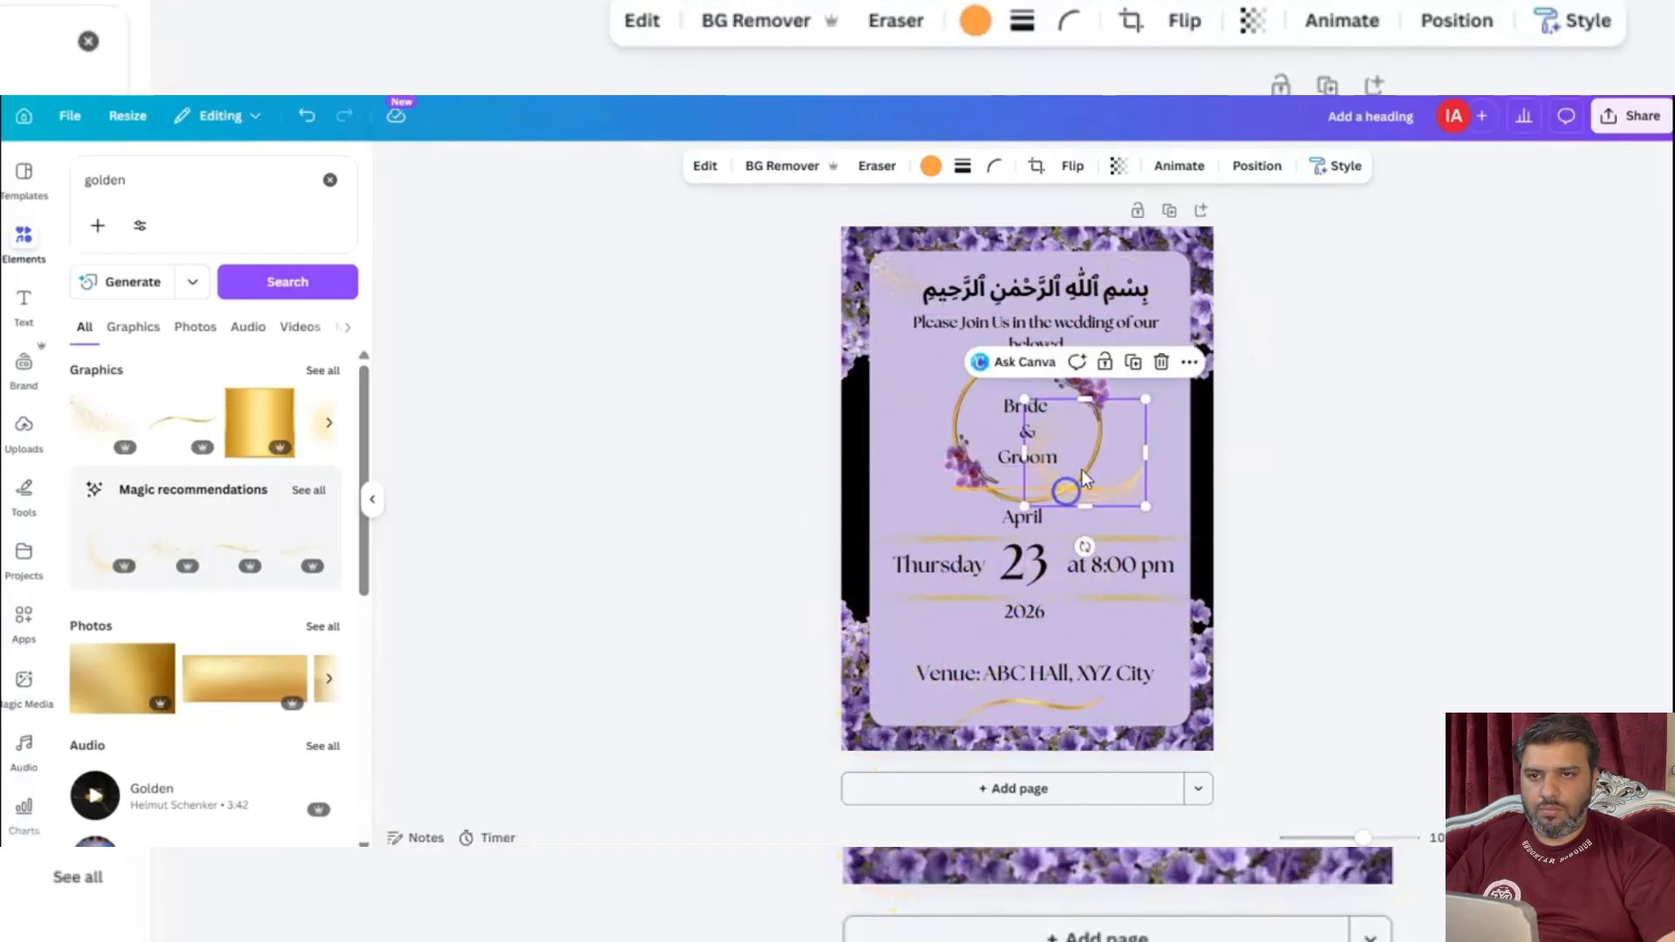
pyautogui.click(1071, 167)
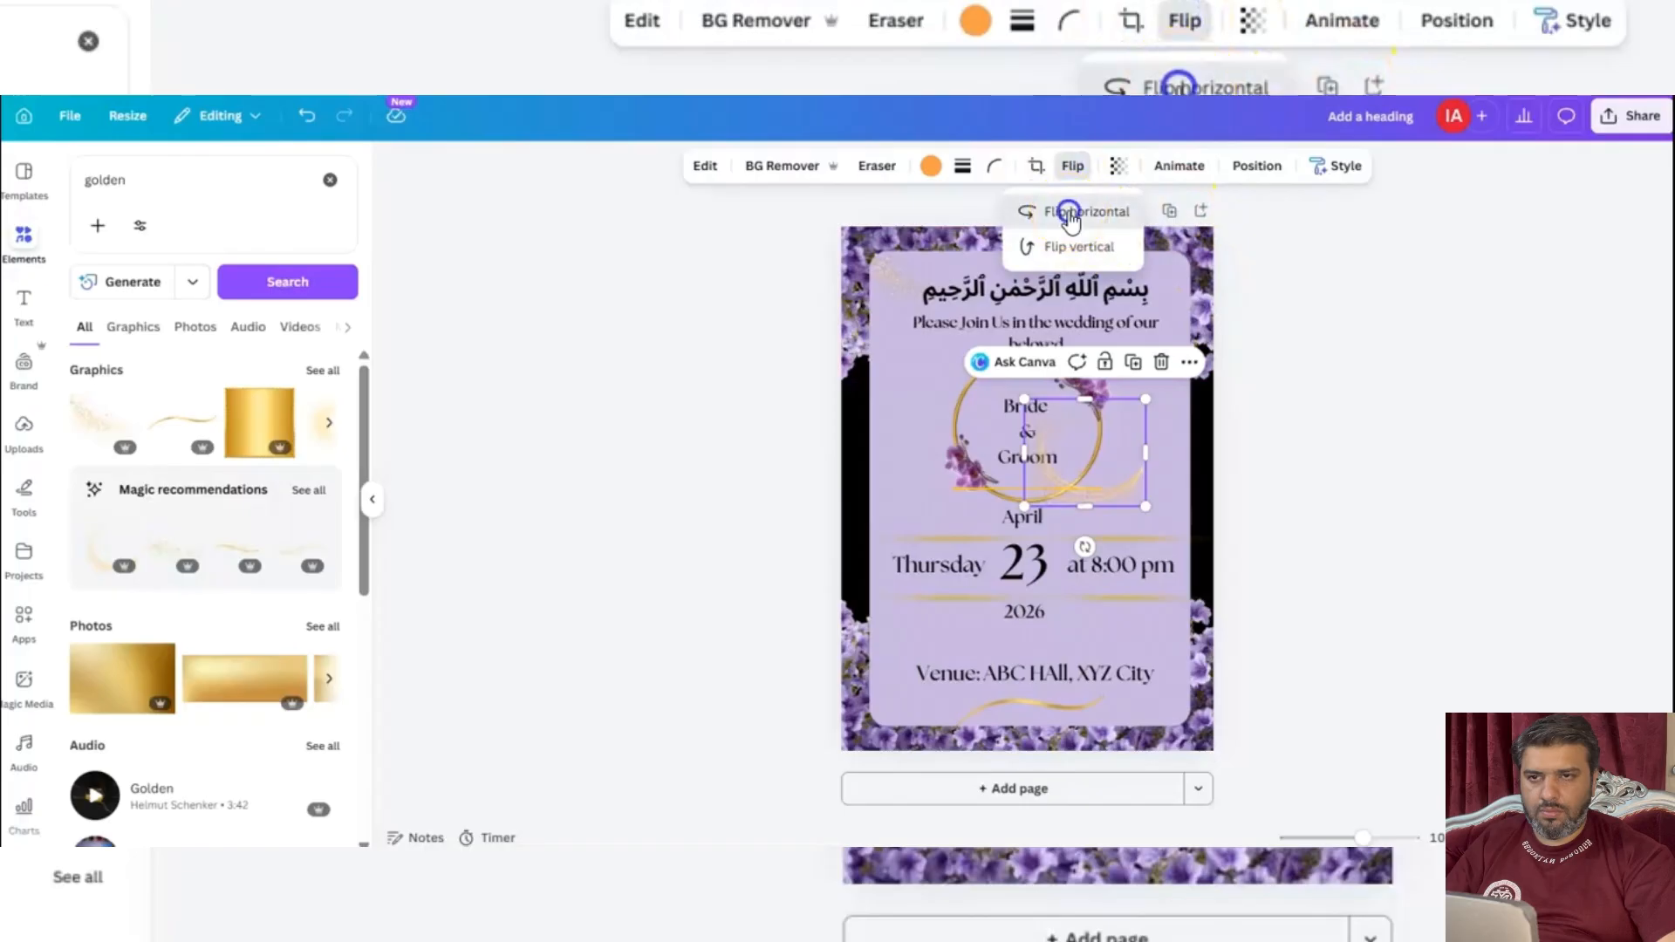
pyautogui.click(1096, 247)
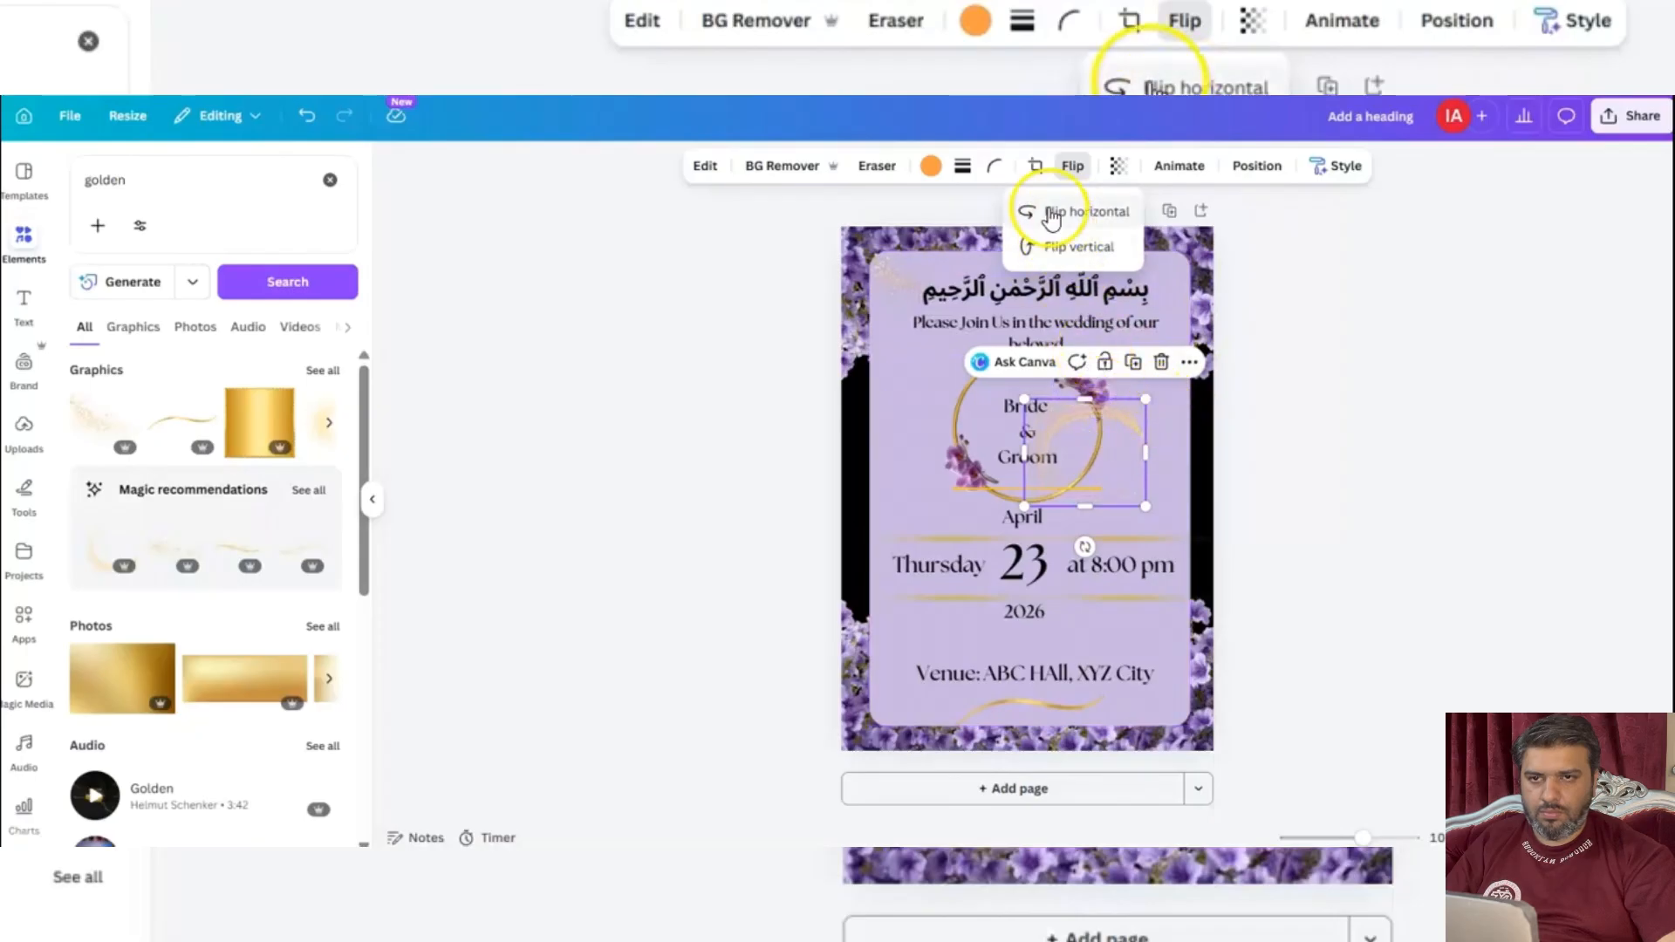
pyautogui.moveTo(1106, 429); pyautogui.dragTo(1151, 282)
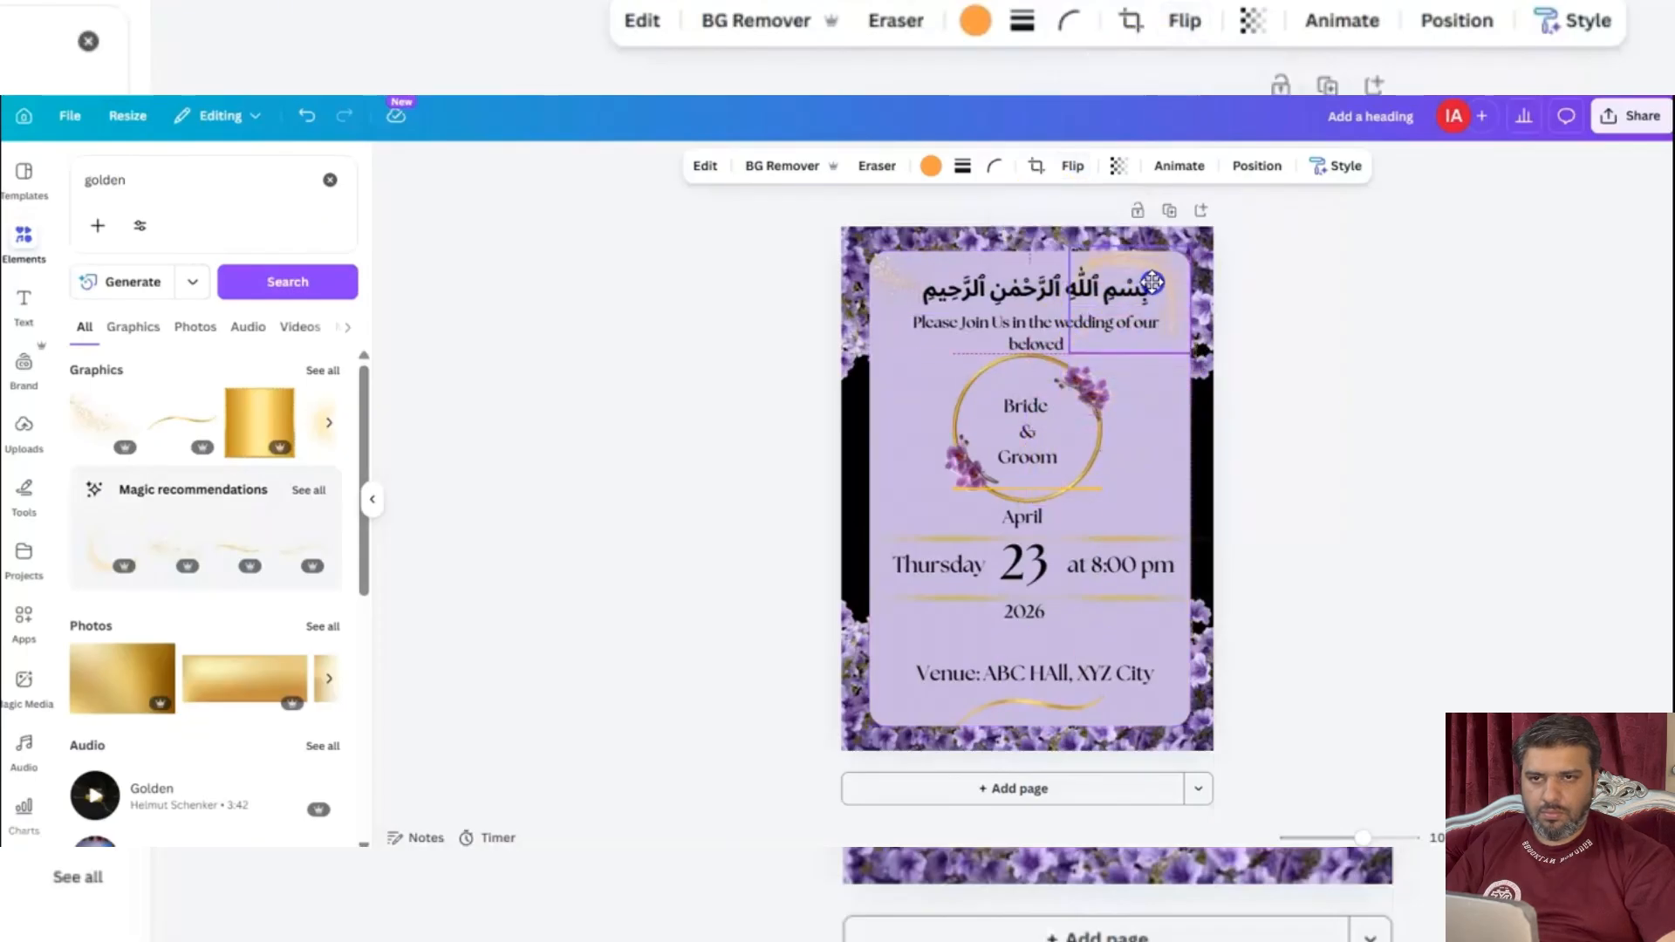
pyautogui.moveTo(1192, 354); pyautogui.dragTo(1170, 333)
pyautogui.moveTo(1144, 259); pyautogui.dragTo(1169, 257)
# Shrink the curved golden stroke below the venue text and move the gold glitter to the panel's lower-left corner.
pyautogui.click(1023, 700)
pyautogui.moveTo(959, 726); pyautogui.dragTo(1009, 706)
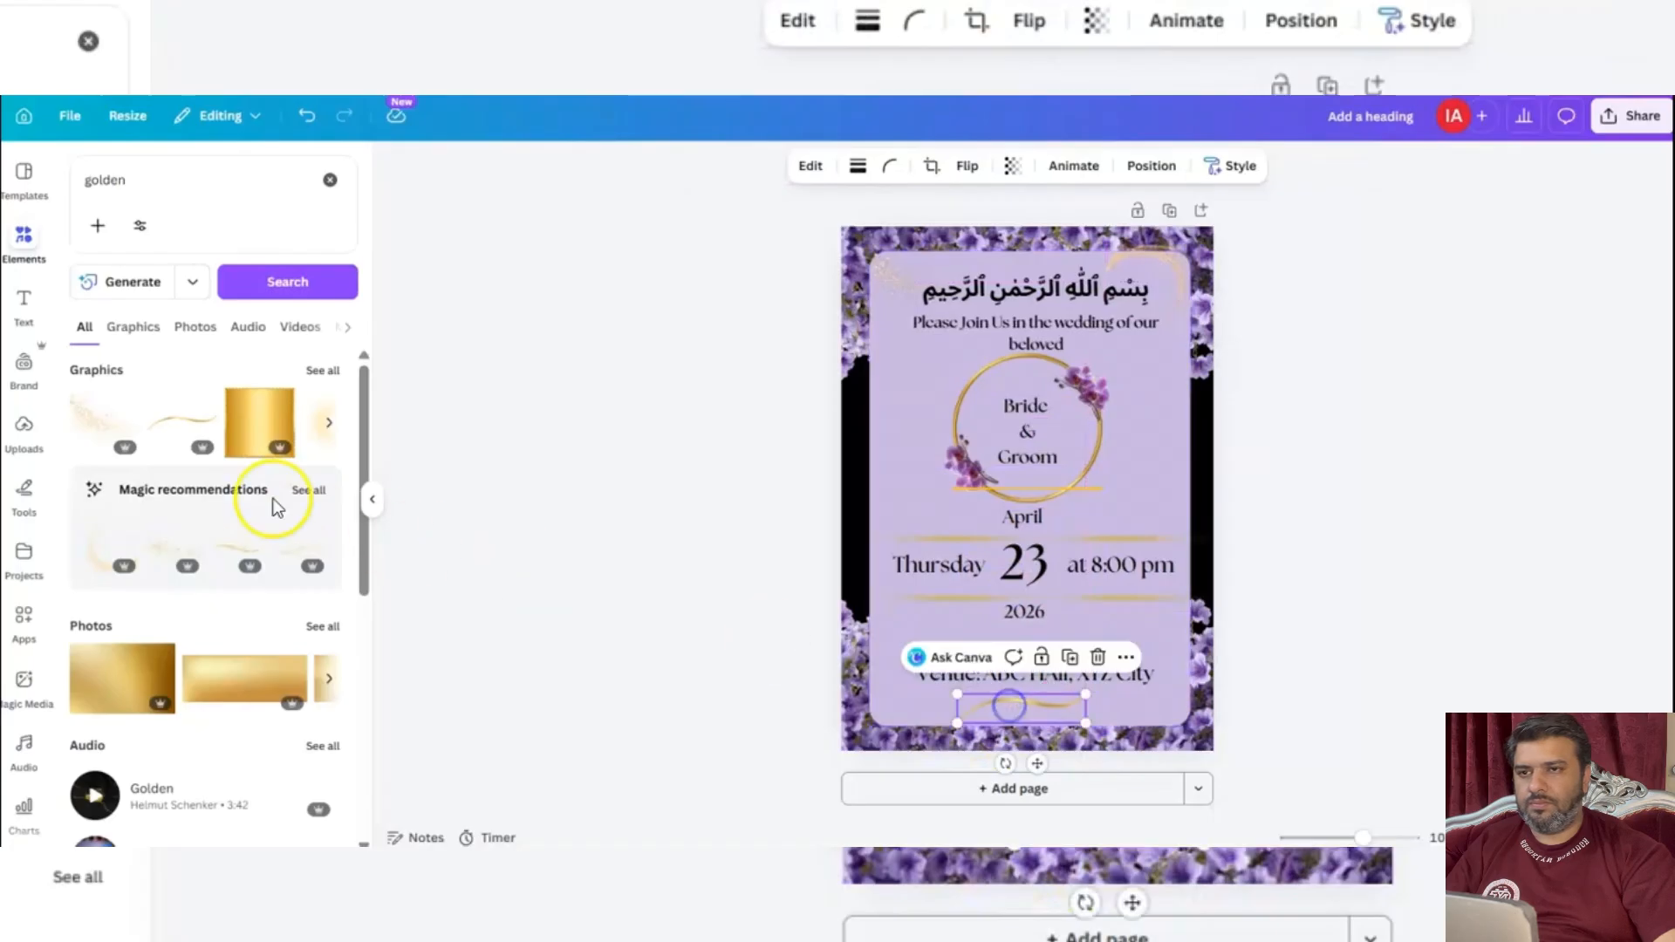
pyautogui.click(328, 425)
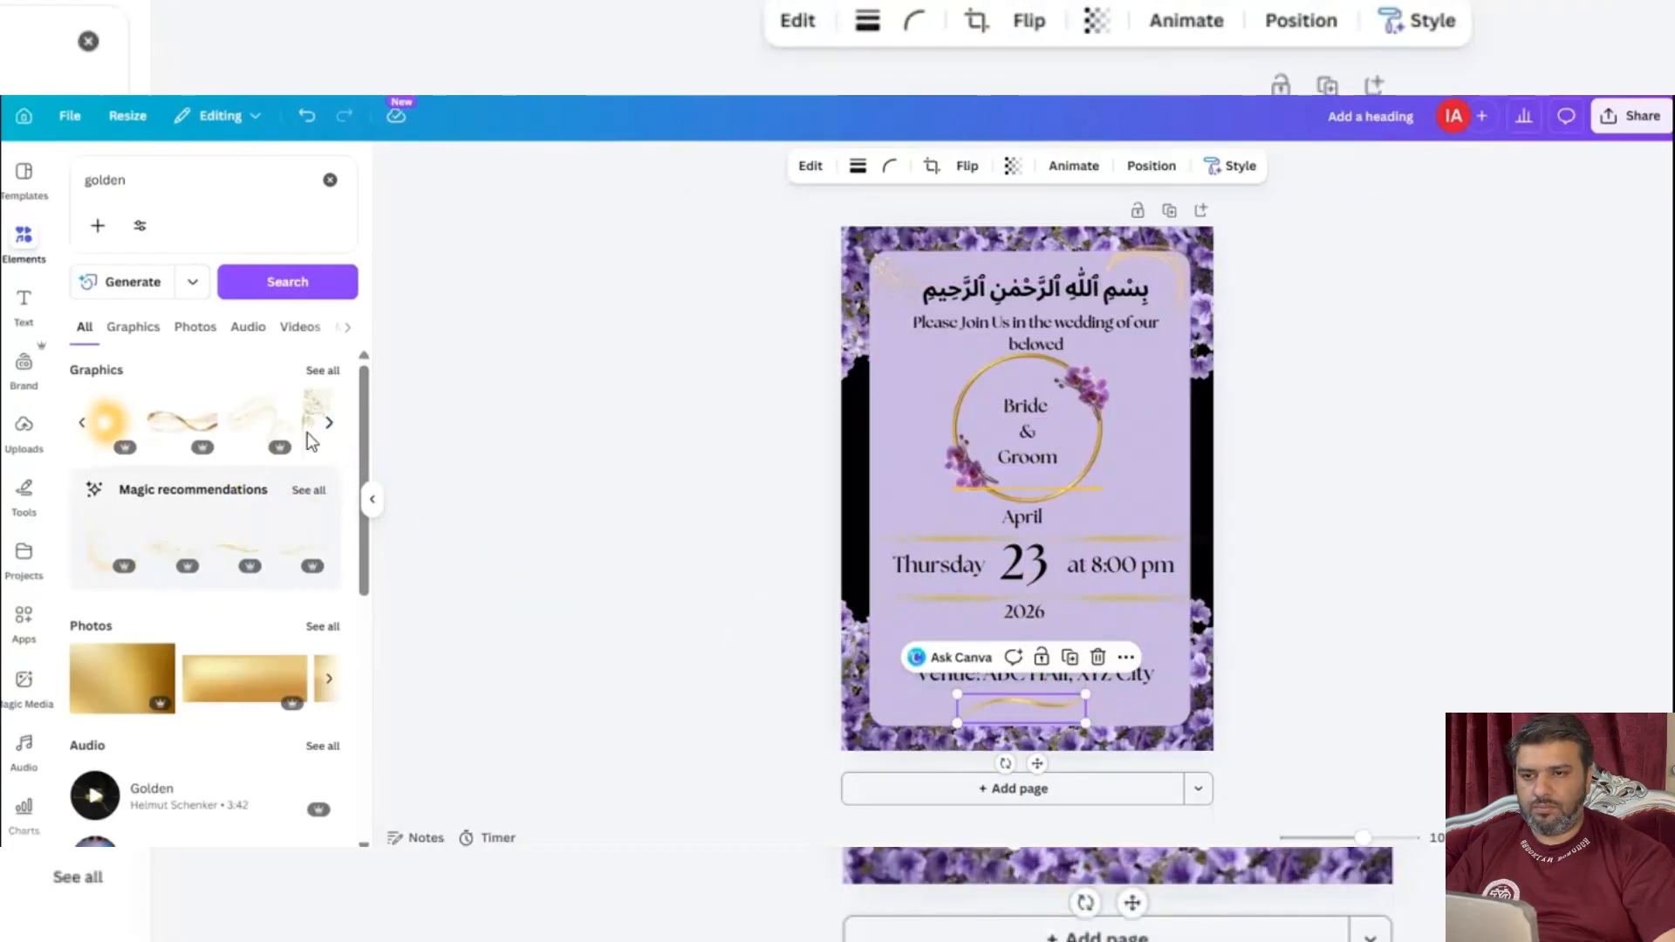
pyautogui.moveTo(889, 272); pyautogui.dragTo(886, 681)
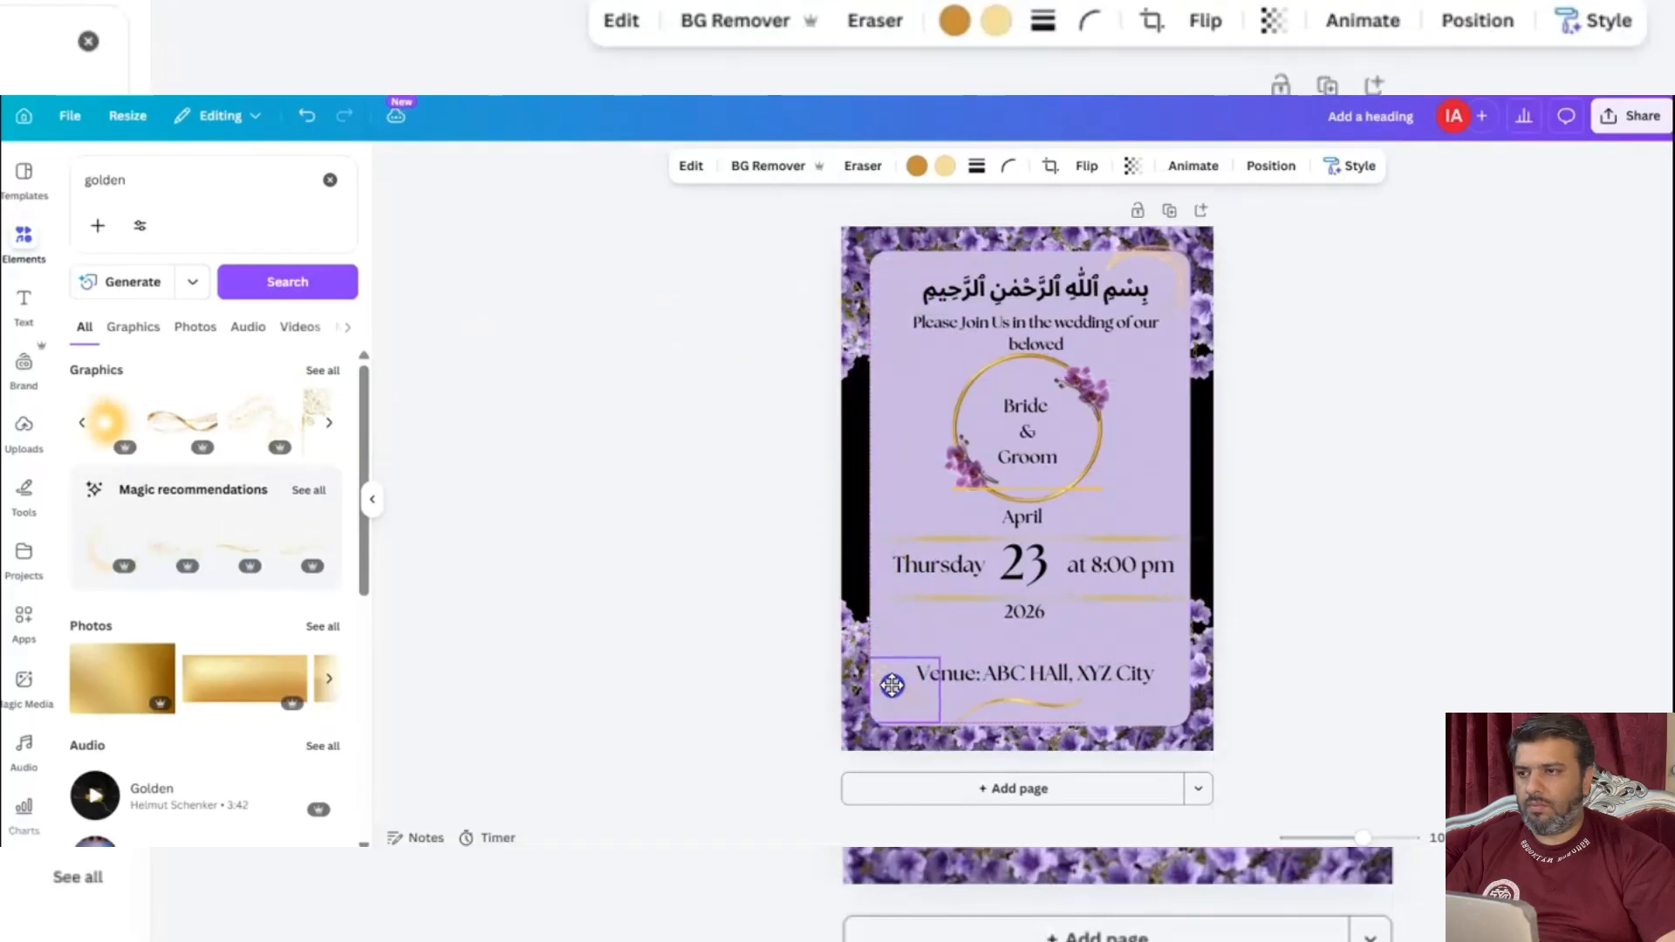
# Add the golden floral corner ornament, shrink it, and place it in the lavender panel's lower-right corner.
pyautogui.click(316, 422)
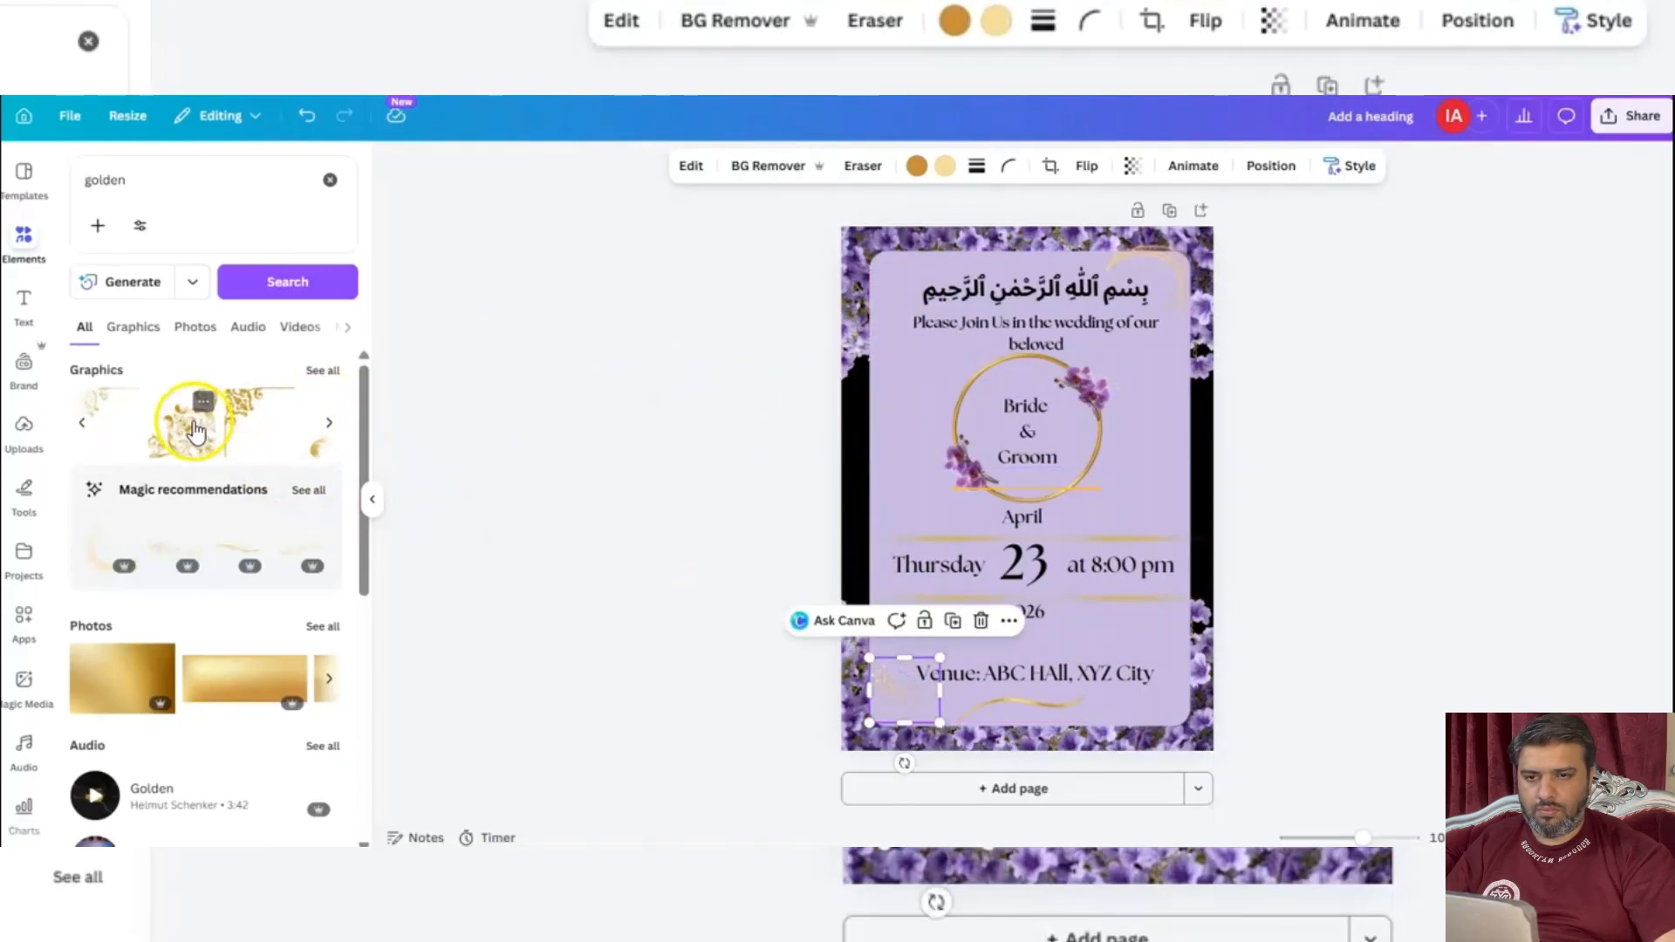
pyautogui.click(194, 426)
pyautogui.moveTo(1053, 506); pyautogui.dragTo(1148, 672)
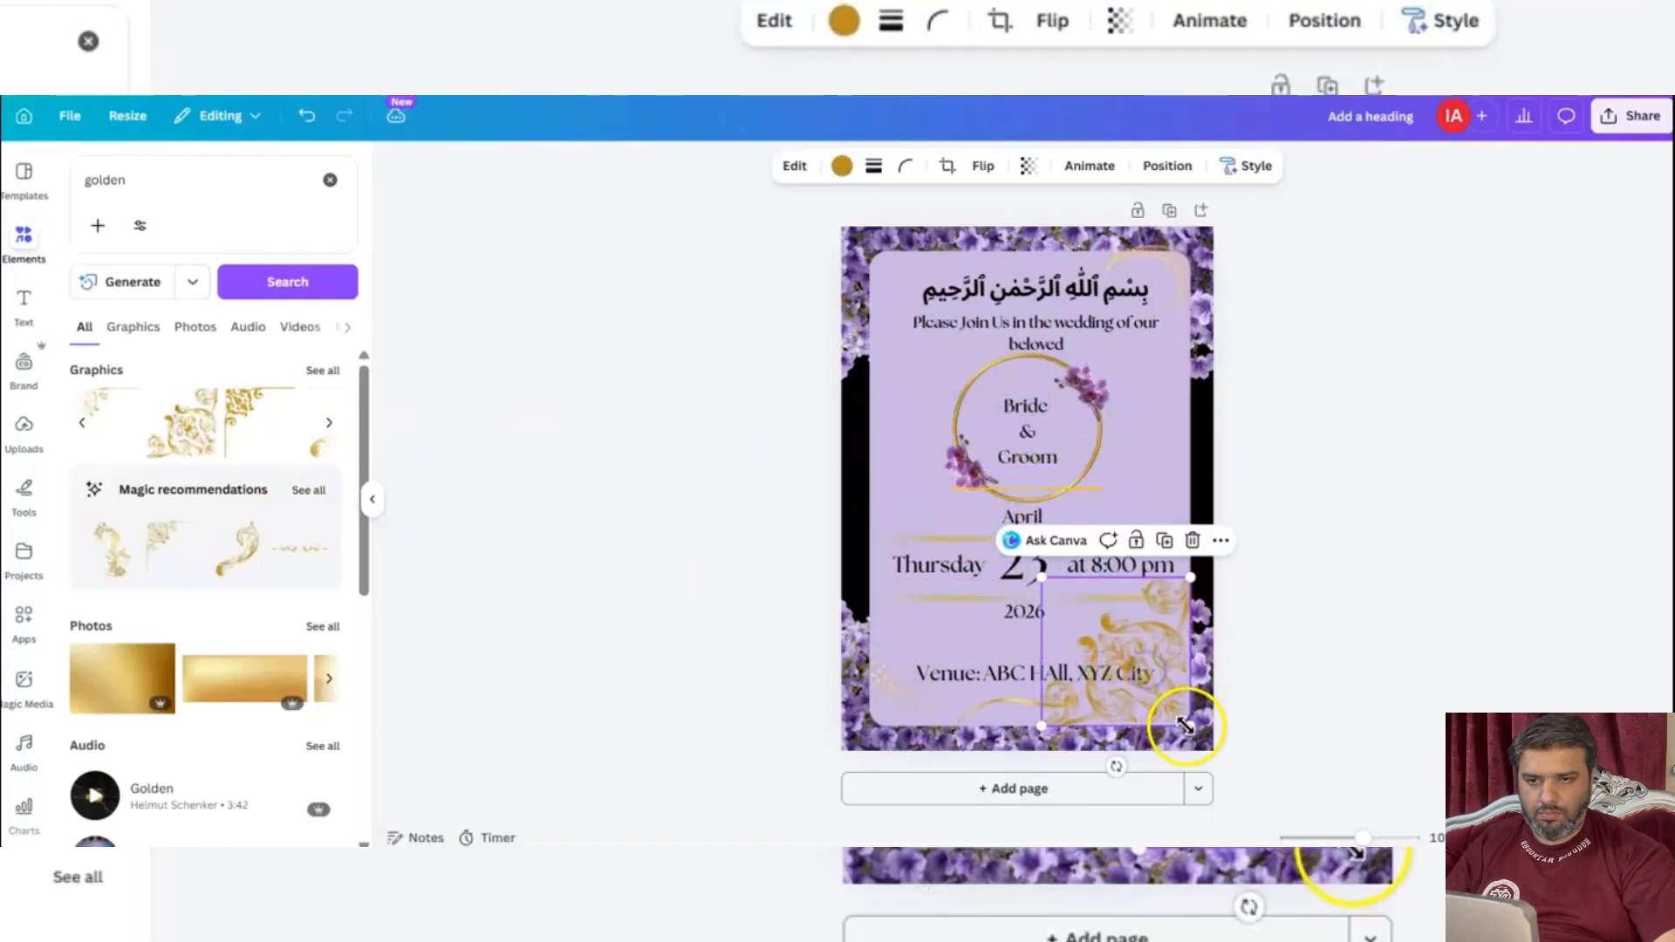
pyautogui.moveTo(1189, 724); pyautogui.dragTo(1163, 691)
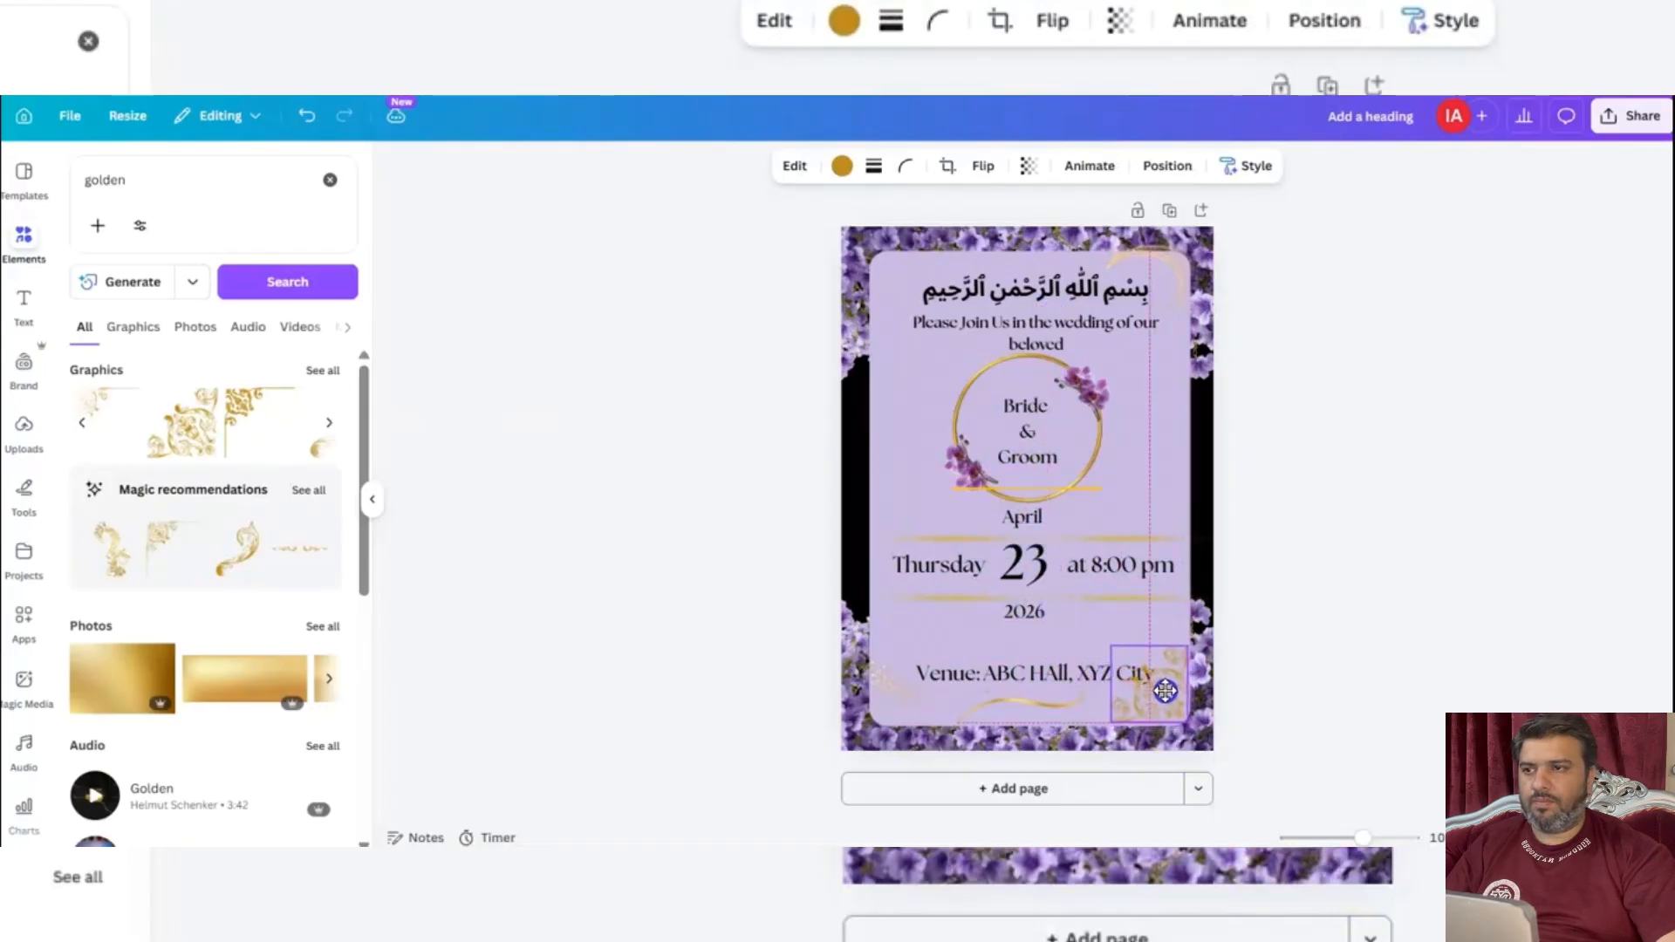
# Move the venue text slightly up so it sits clear of the ornament in the lavender panel's lower-right corner.
pyautogui.moveTo(1012, 677); pyautogui.dragTo(1009, 651)
pyautogui.click(642, 553)
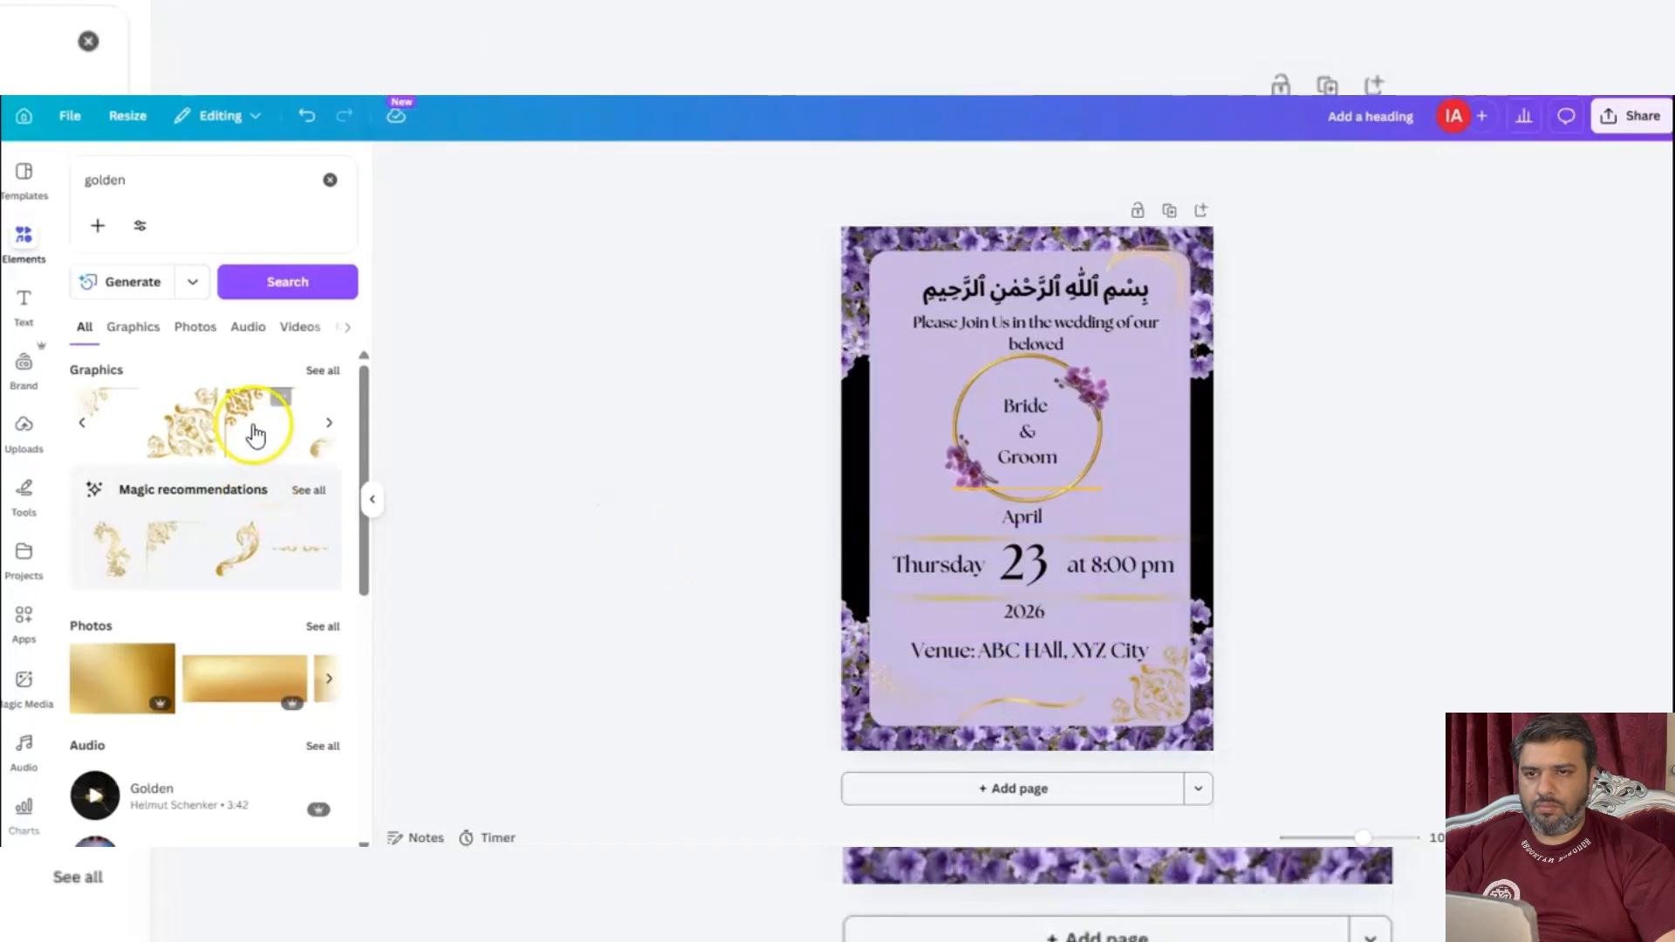
# Add the golden floral corner ornament with the upper-left orientation, shrink it, and fit it into the lavender panel's upper-left corner.
pyautogui.click(246, 414)
pyautogui.click(974, 463)
pyautogui.moveTo(955, 494); pyautogui.dragTo(881, 330)
pyautogui.moveTo(1016, 400); pyautogui.dragTo(975, 354)
pyautogui.moveTo(904, 269); pyautogui.dragTo(898, 268)
pyautogui.click(512, 457)
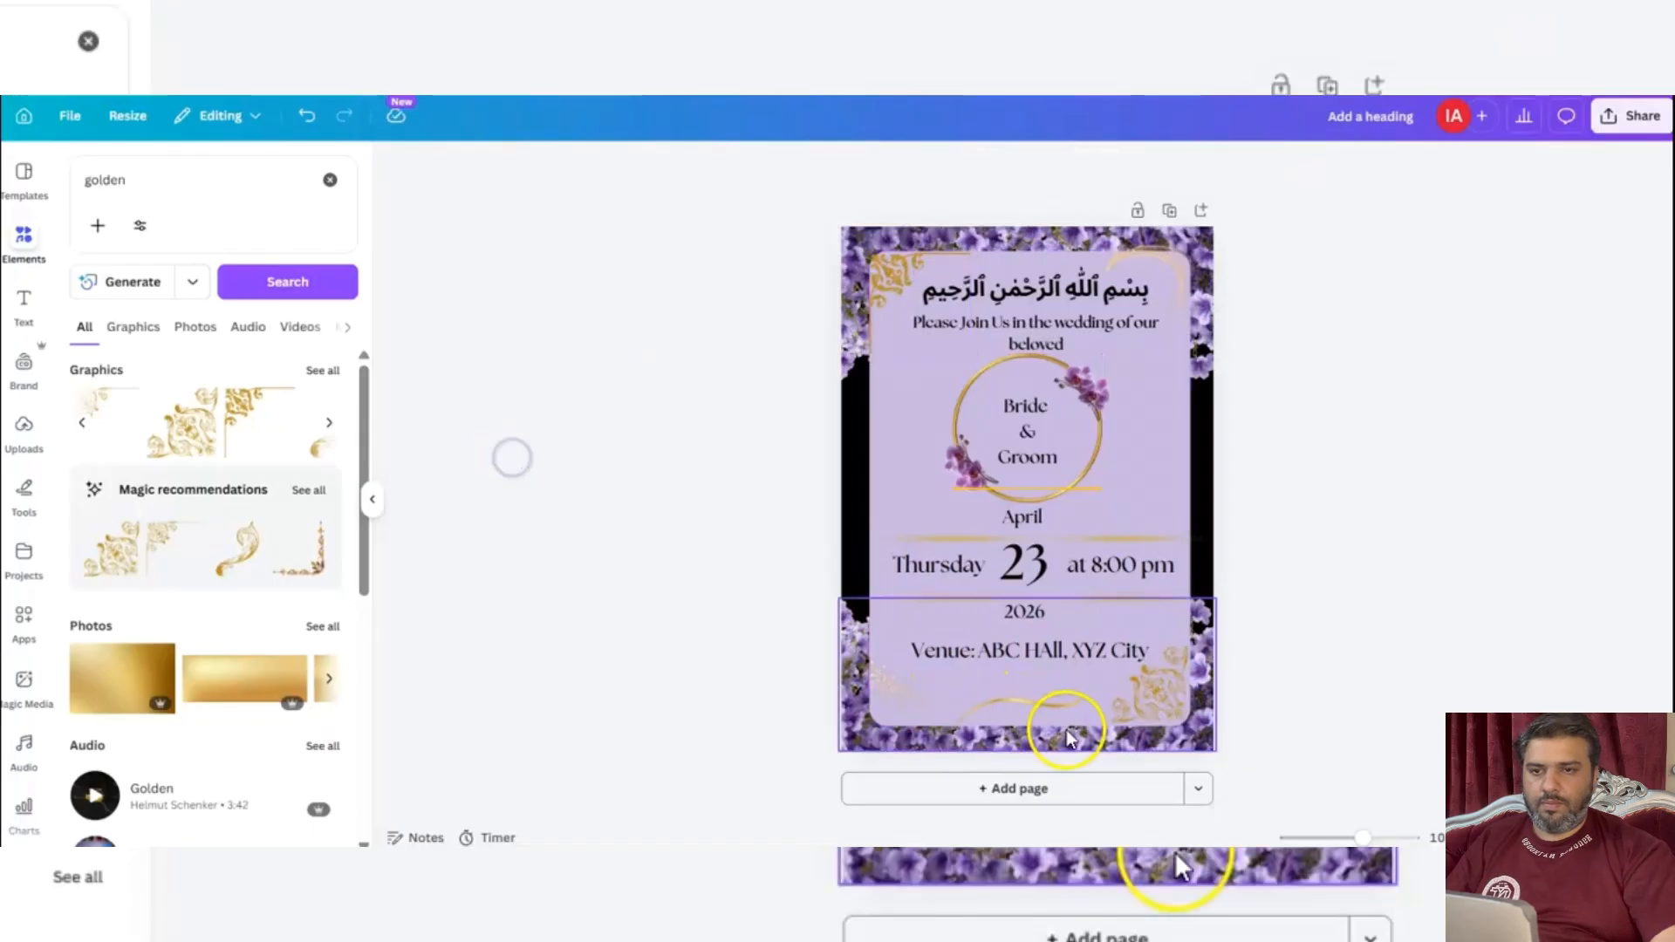
# Delete the gold glitter in the lavender panel's lower-left corner and the golden sparkle swirl in its upper-right corner.
pyautogui.click(1038, 708)
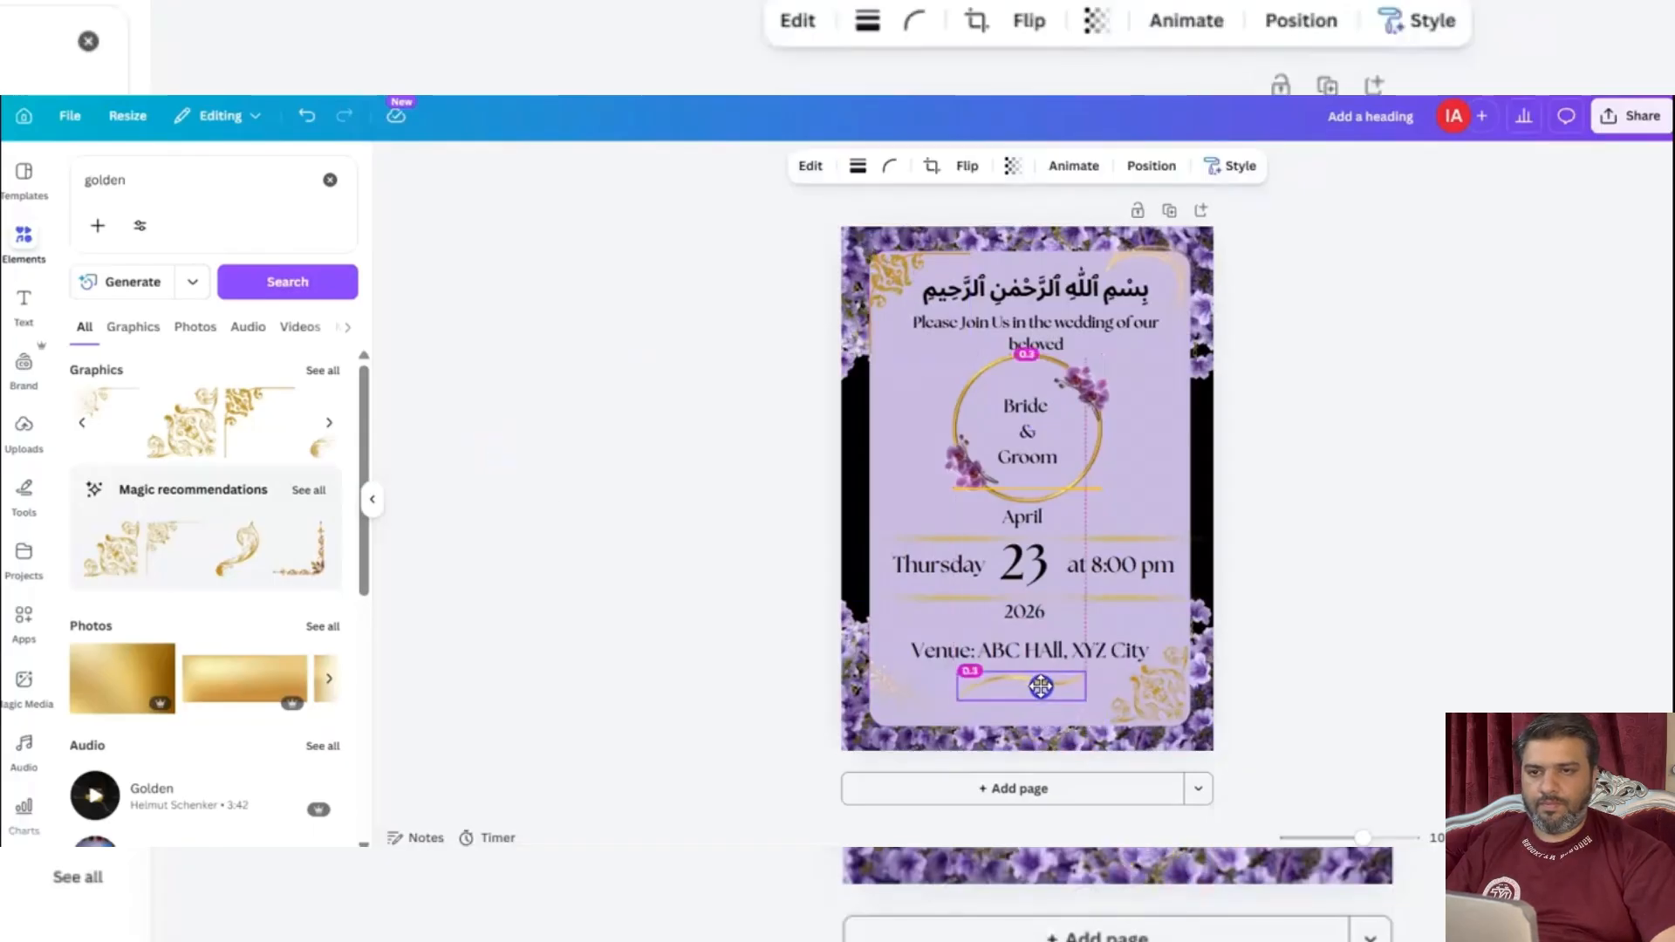
pyautogui.click(887, 692)
pyautogui.press('Delete')
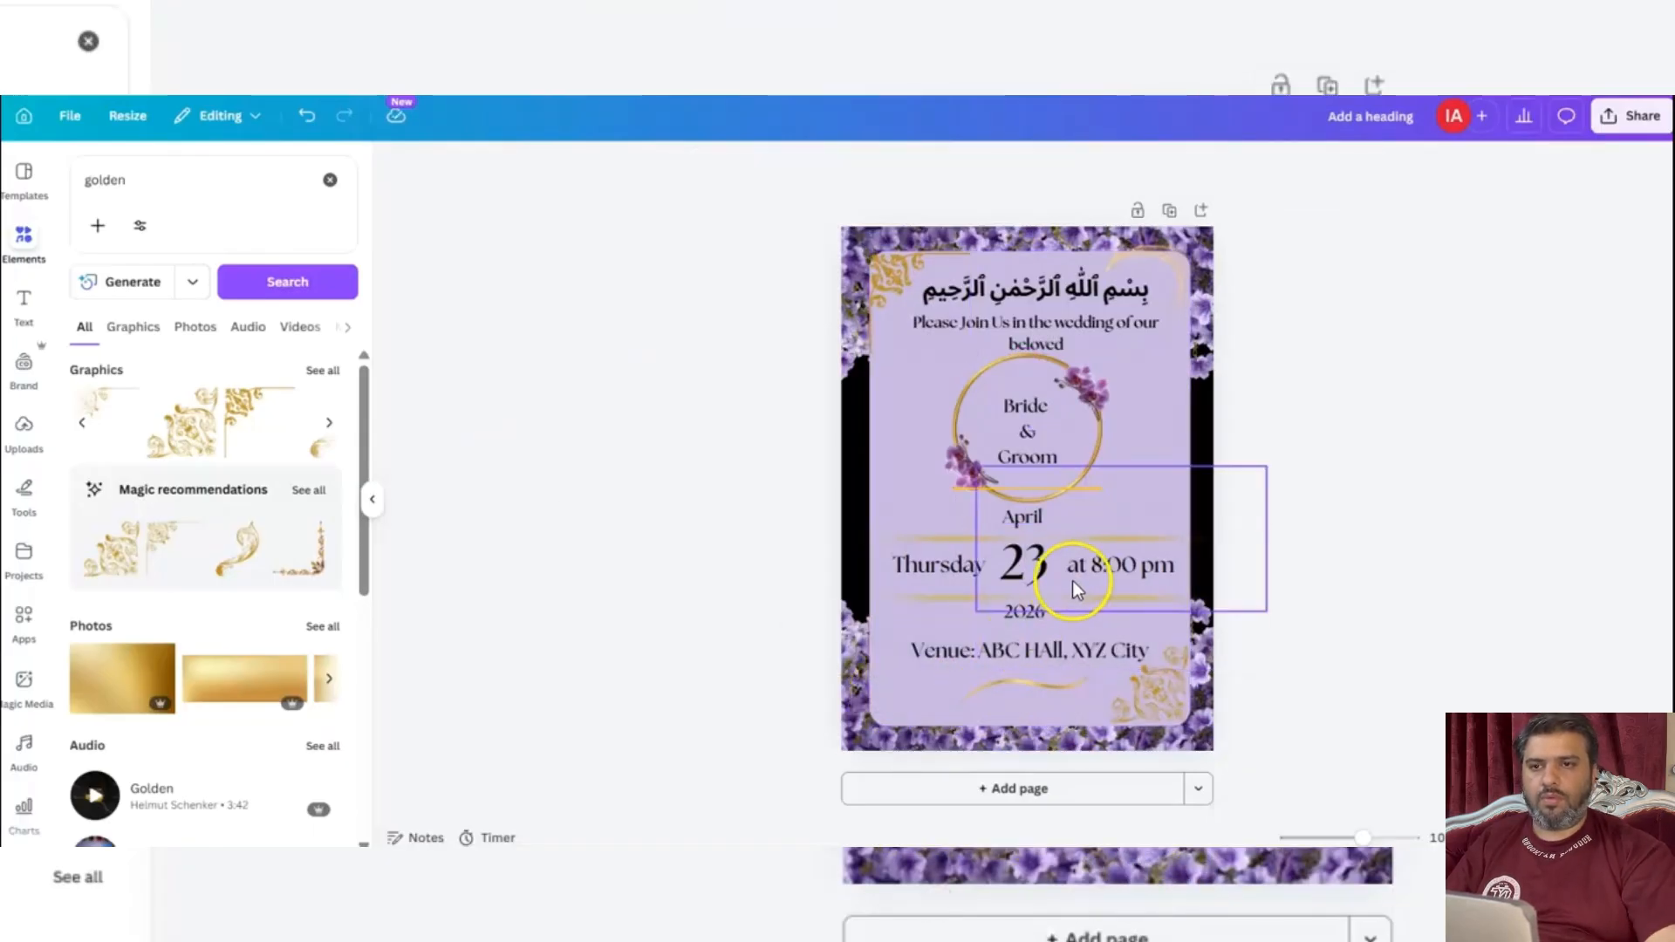
pyautogui.click(1170, 275)
pyautogui.press('Delete')
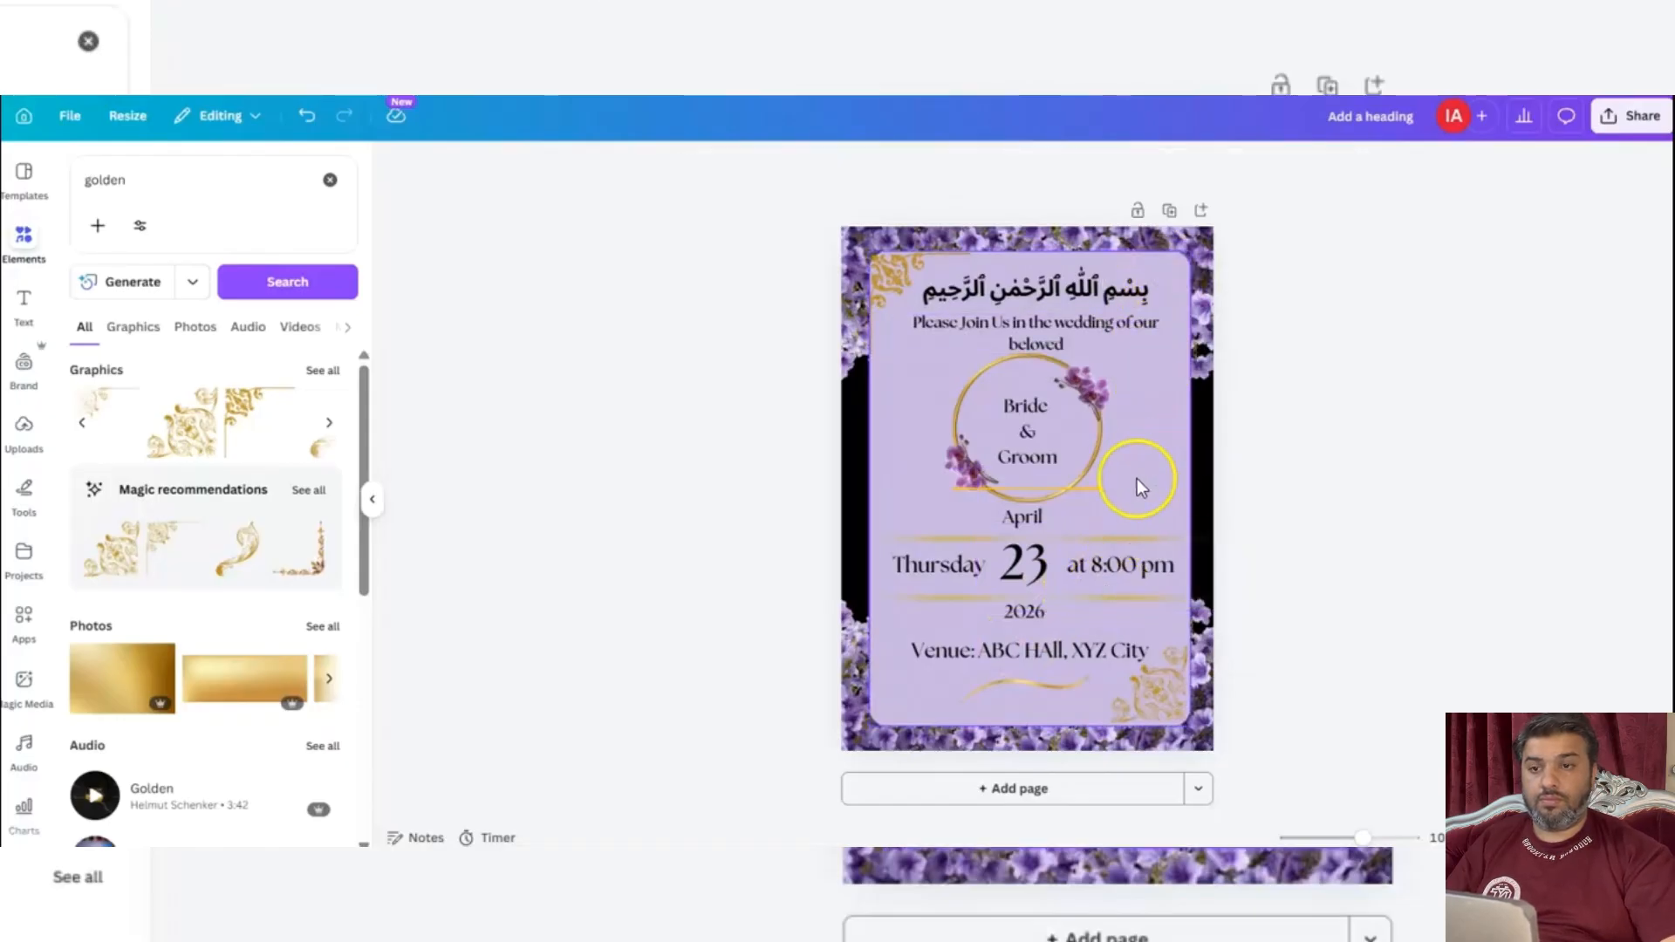
pyautogui.click(1085, 485)
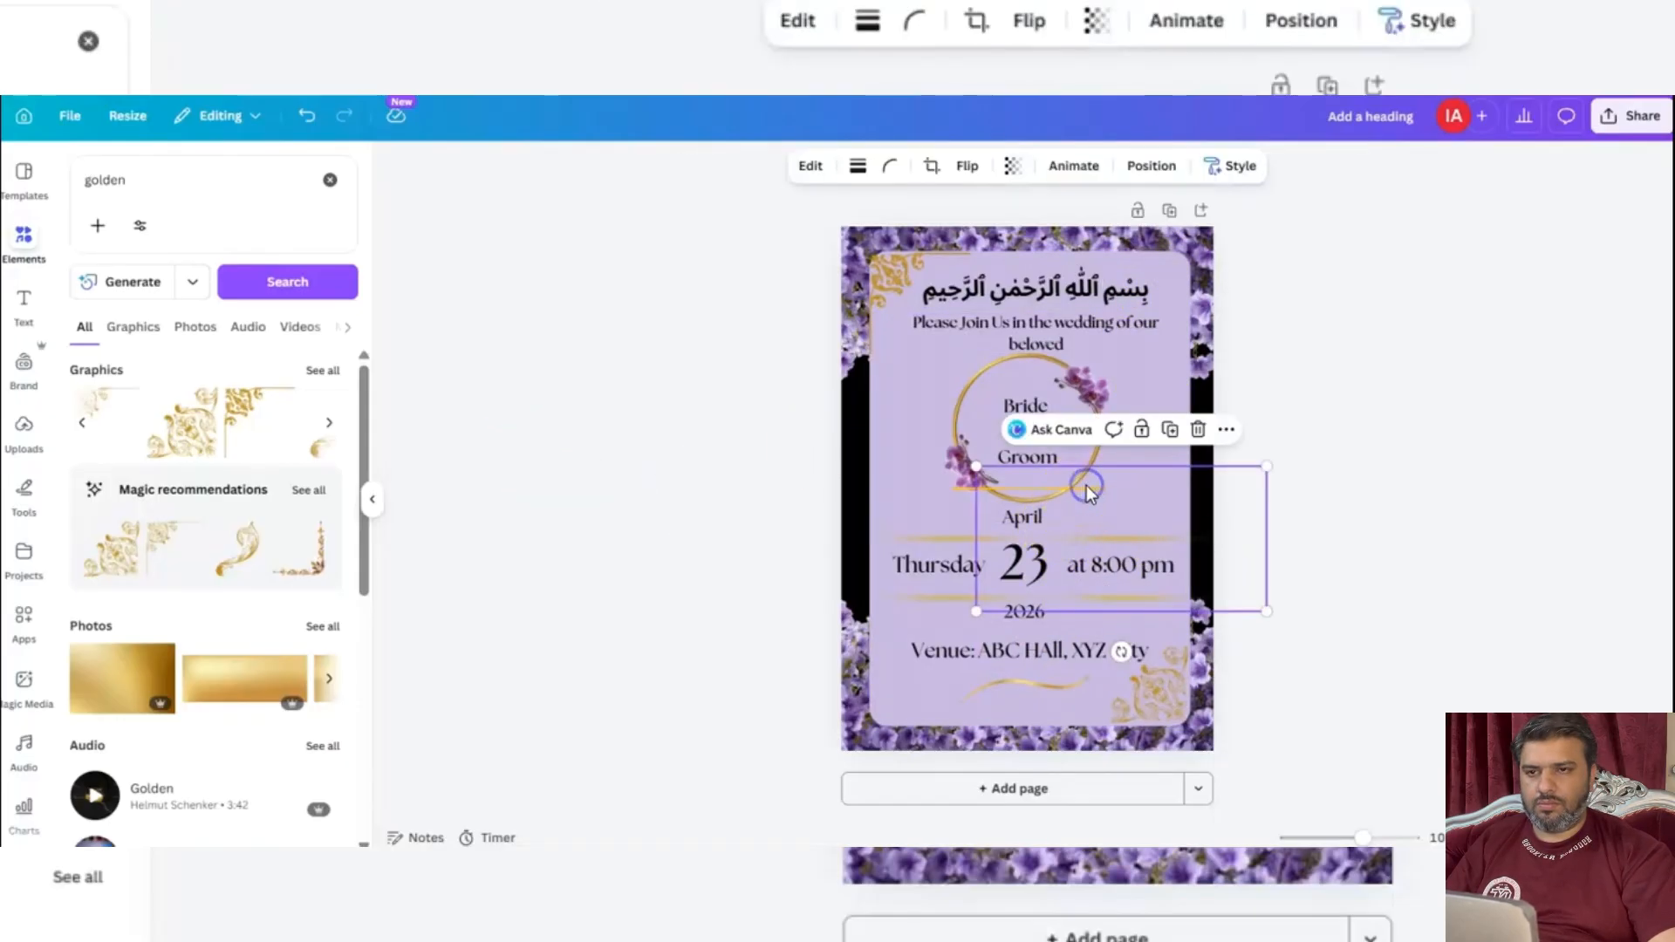
pyautogui.press('Delete')
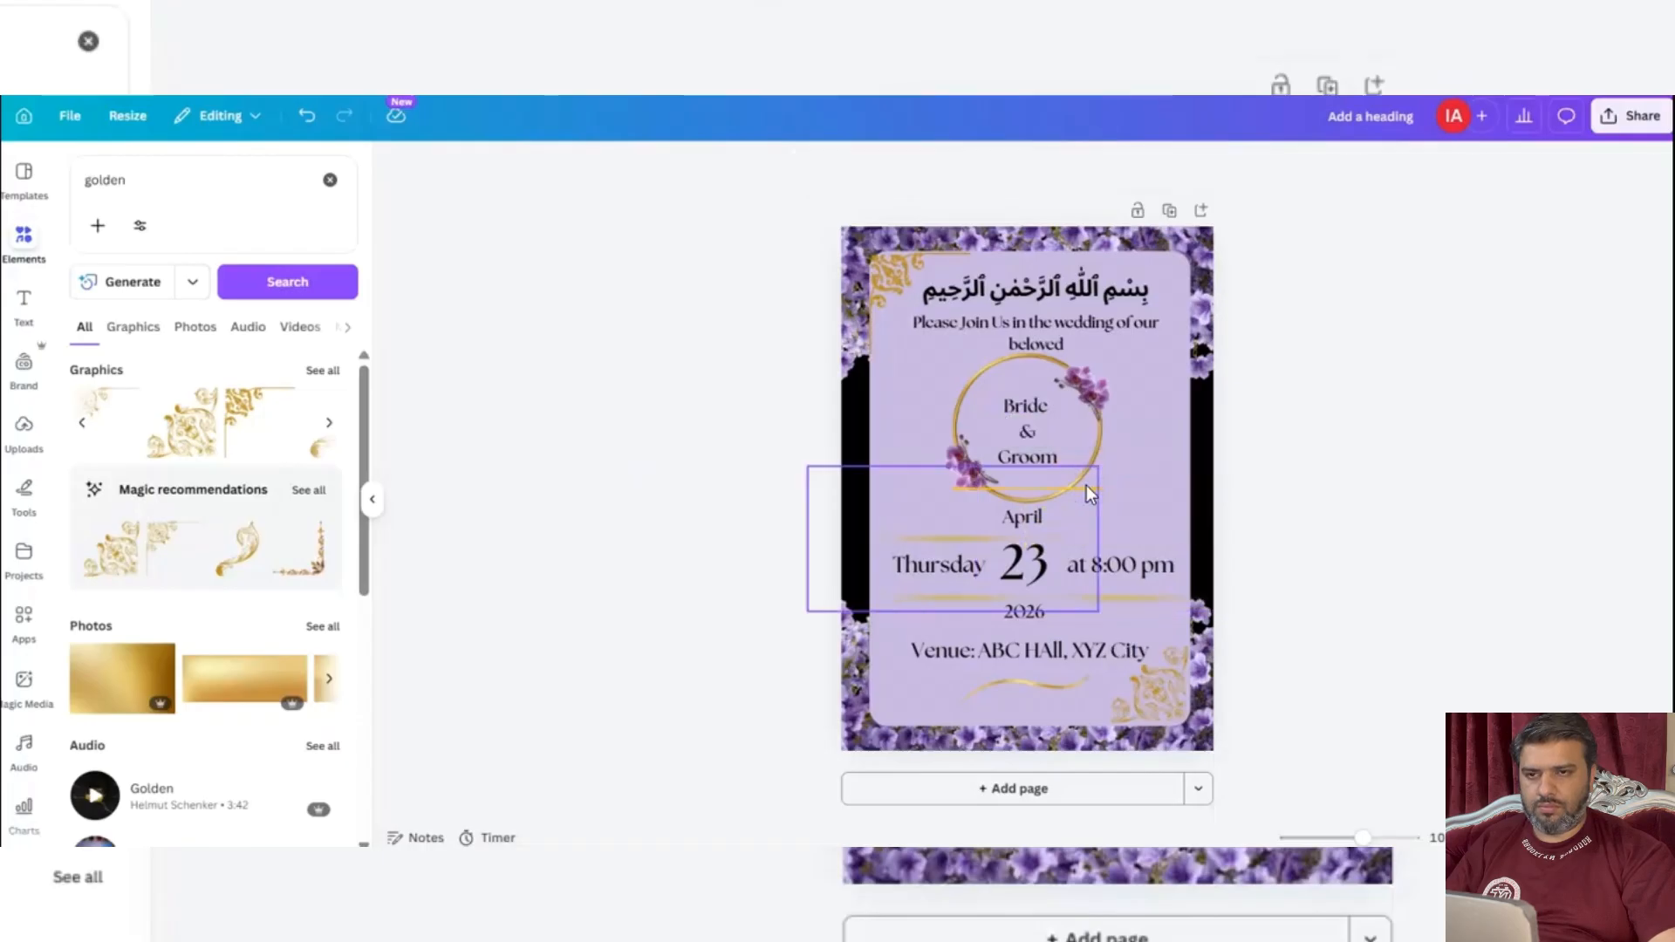
pyautogui.click(960, 485)
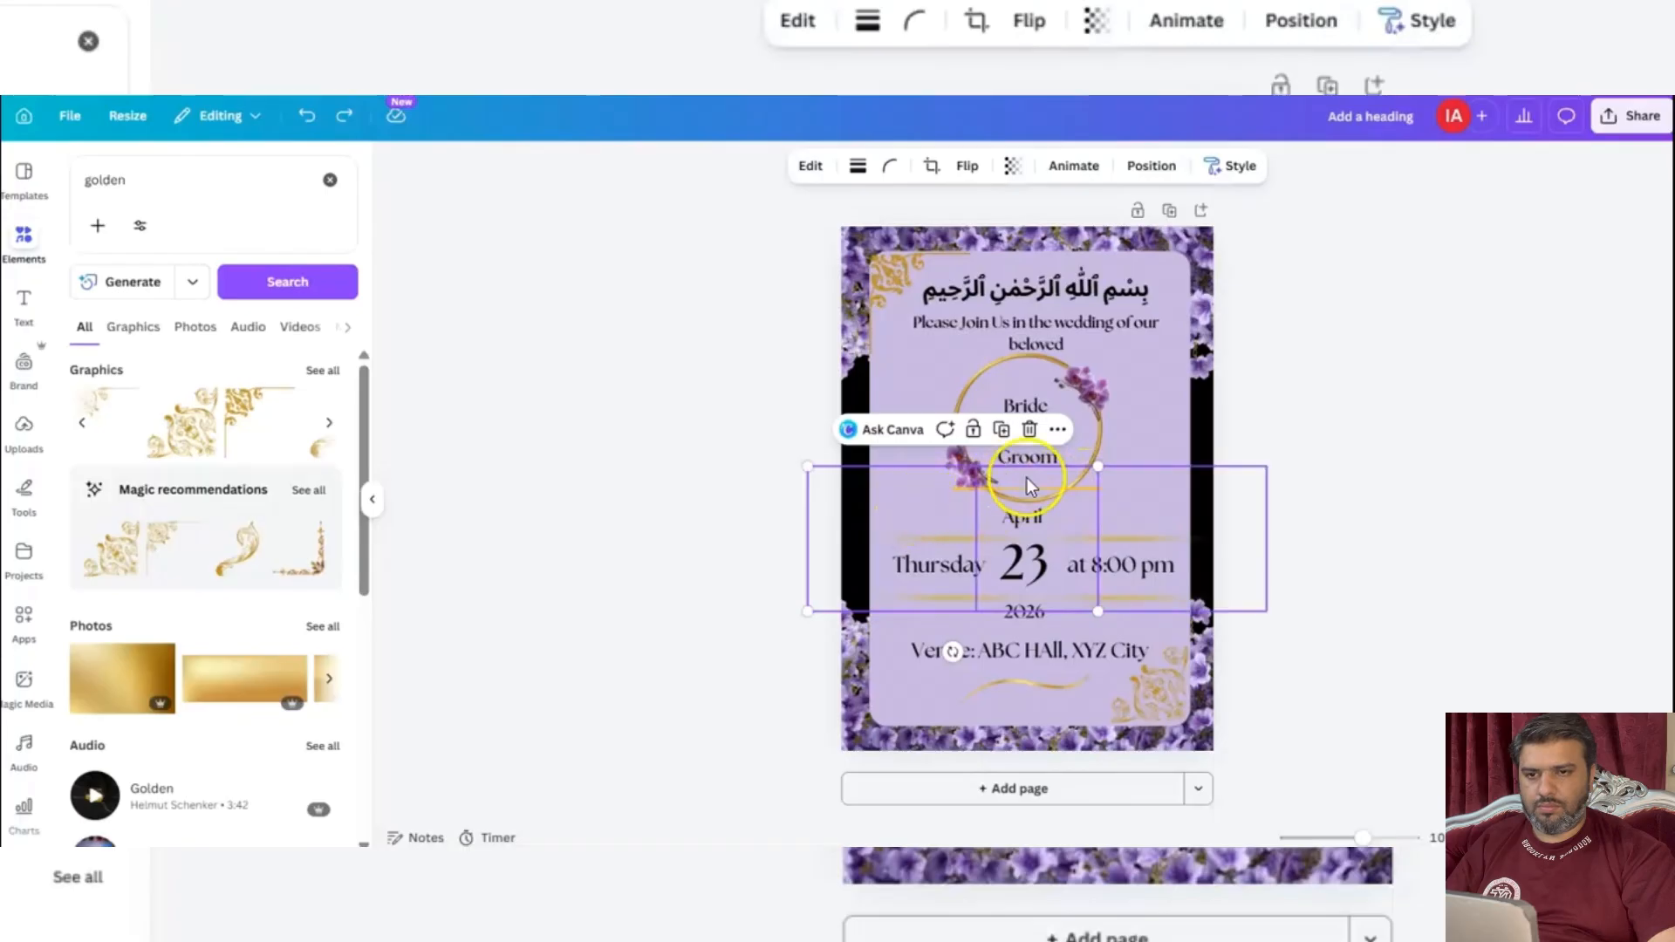
# Show the layer list, pick the thin yellow line crossing the bottom of the golden ring, and delete it.
pyautogui.click(900, 386)
pyautogui.rightClick(901, 384)
pyautogui.click(992, 565)
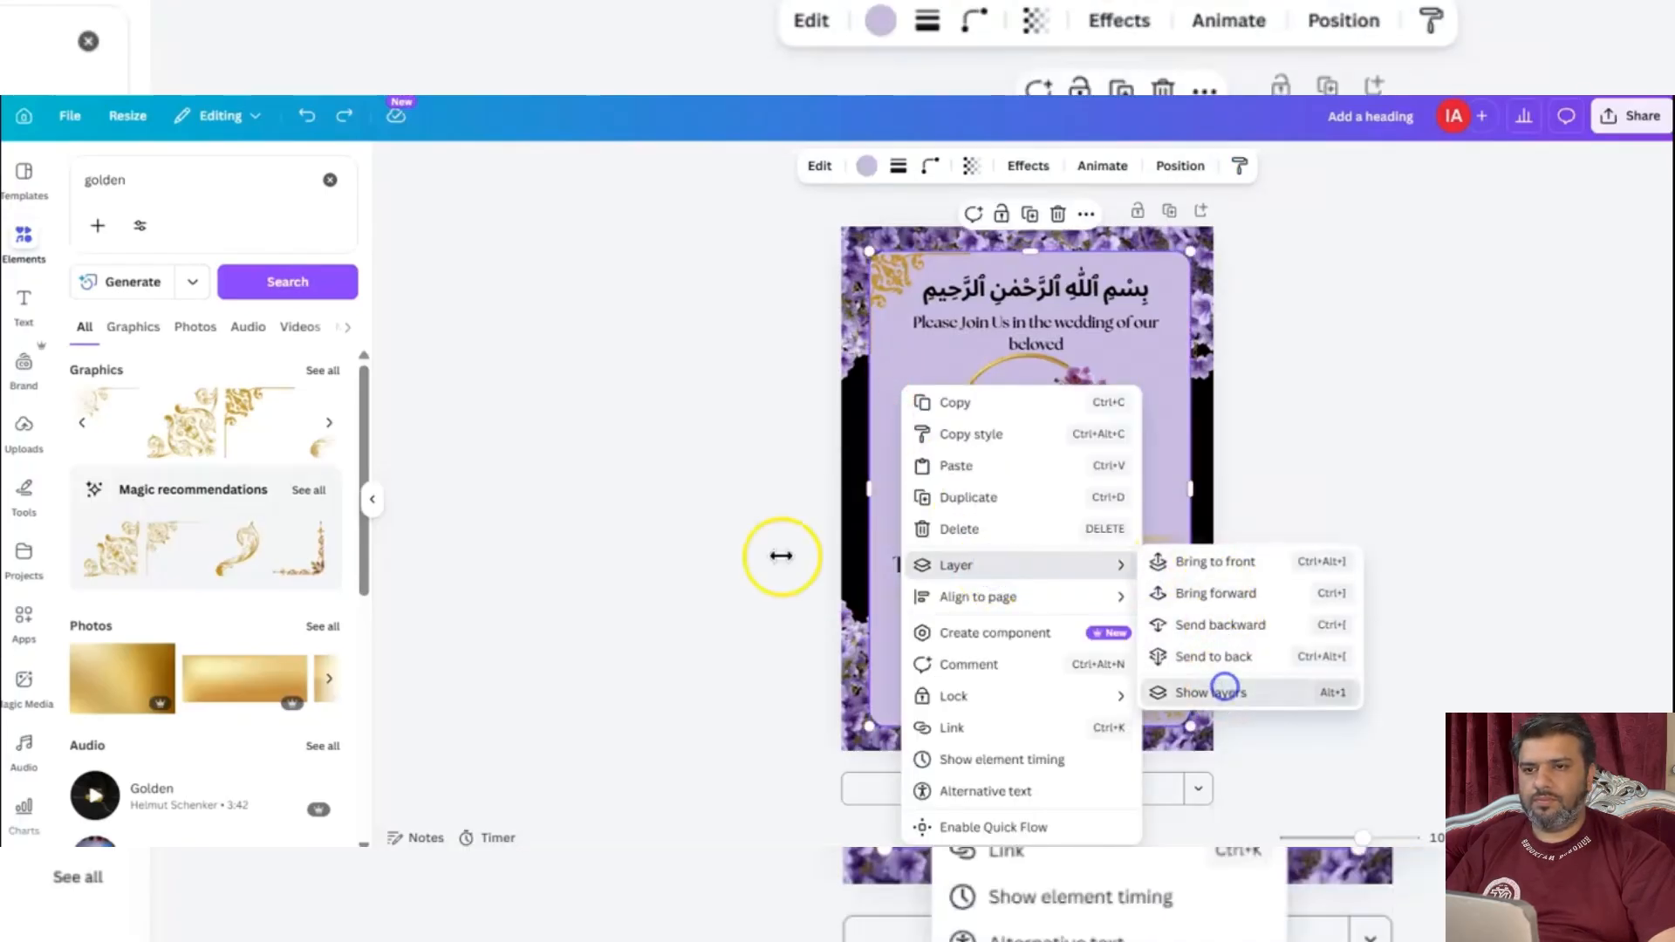
pyautogui.click(1222, 688)
pyautogui.click(234, 351)
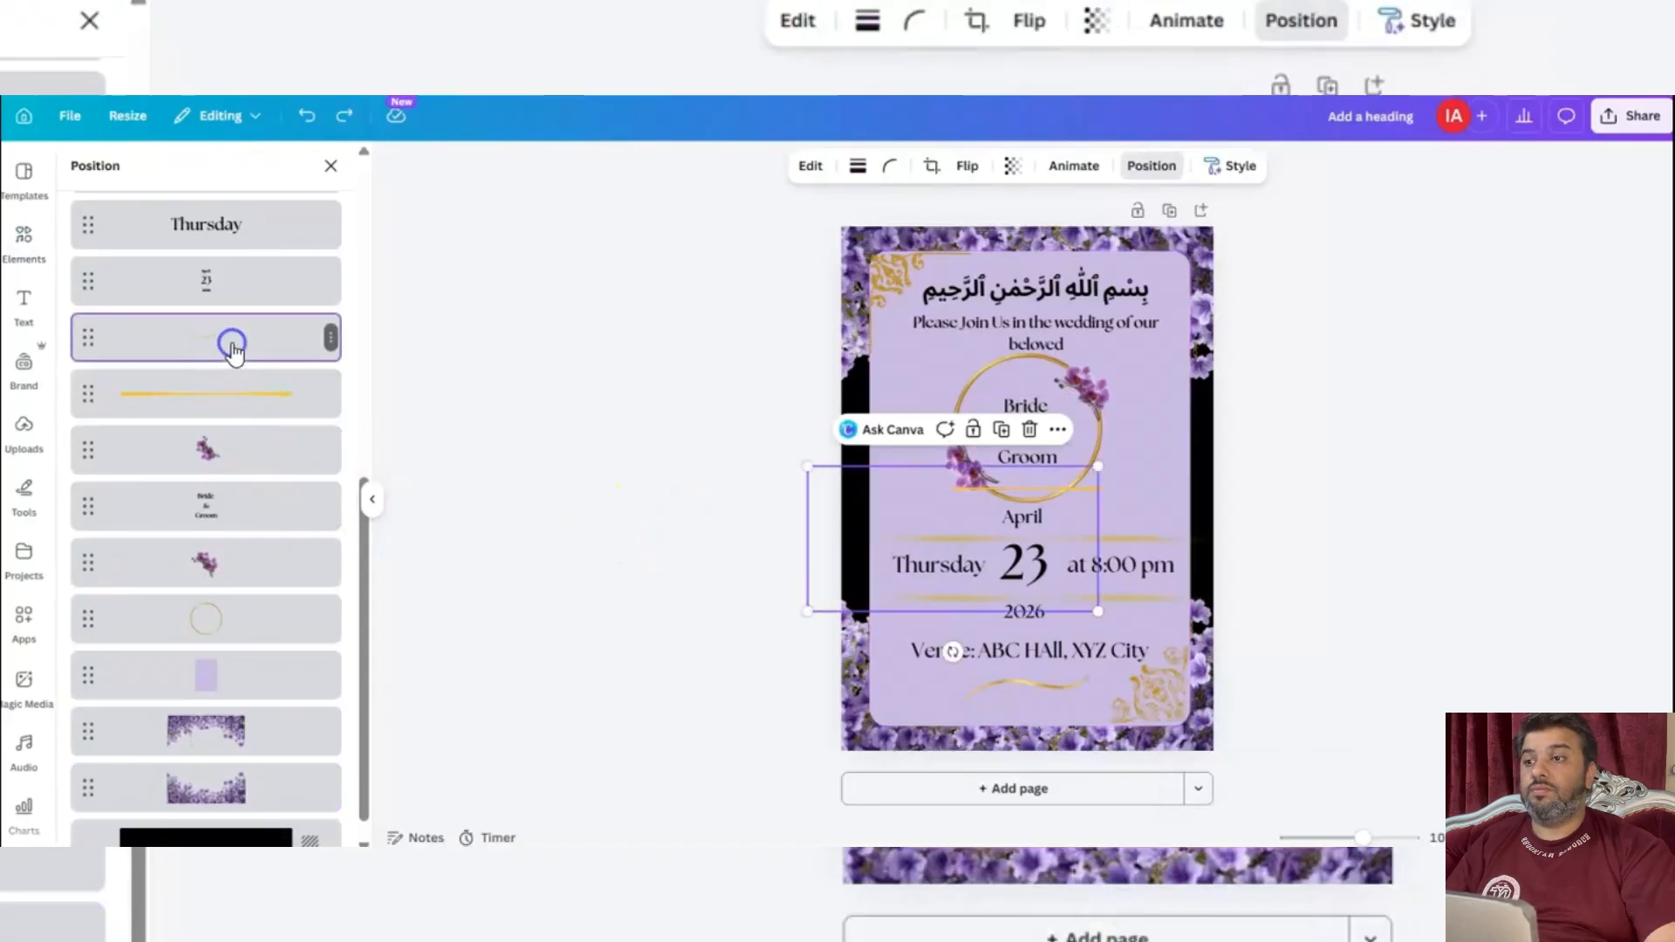
pyautogui.click(223, 393)
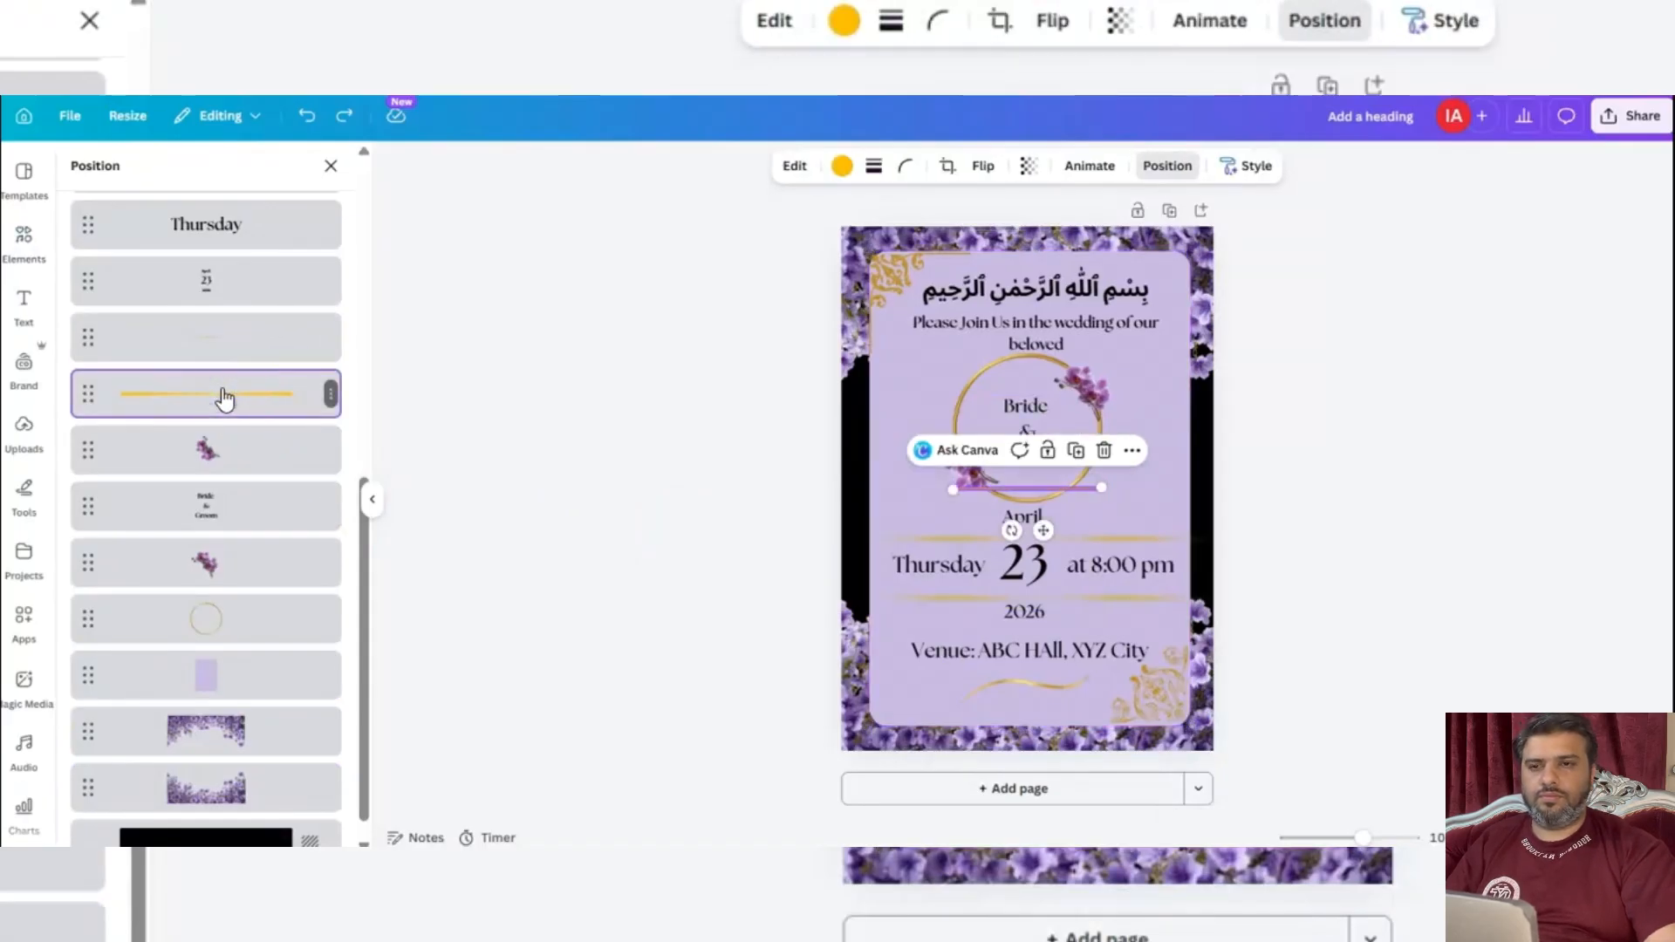
pyautogui.press('Delete')
pyautogui.click(330, 165)
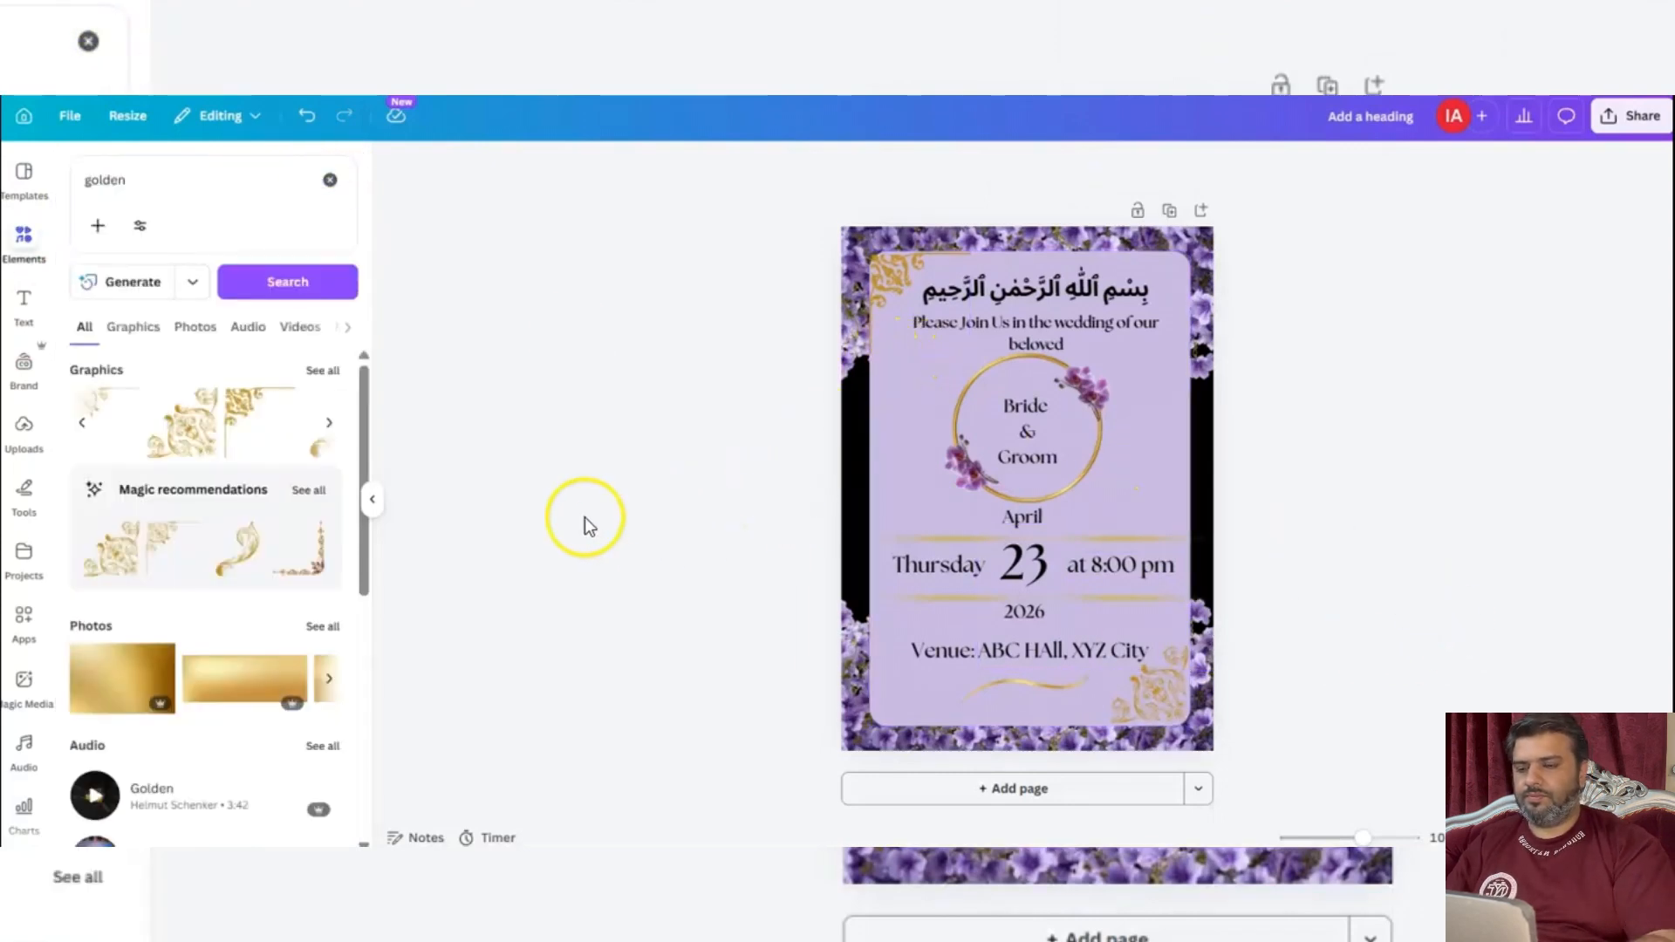
# Search the elements for "golden flowe" and add the golden rose-like flower graphic to the invitation.
pyautogui.scroll(-3, 150, 500)
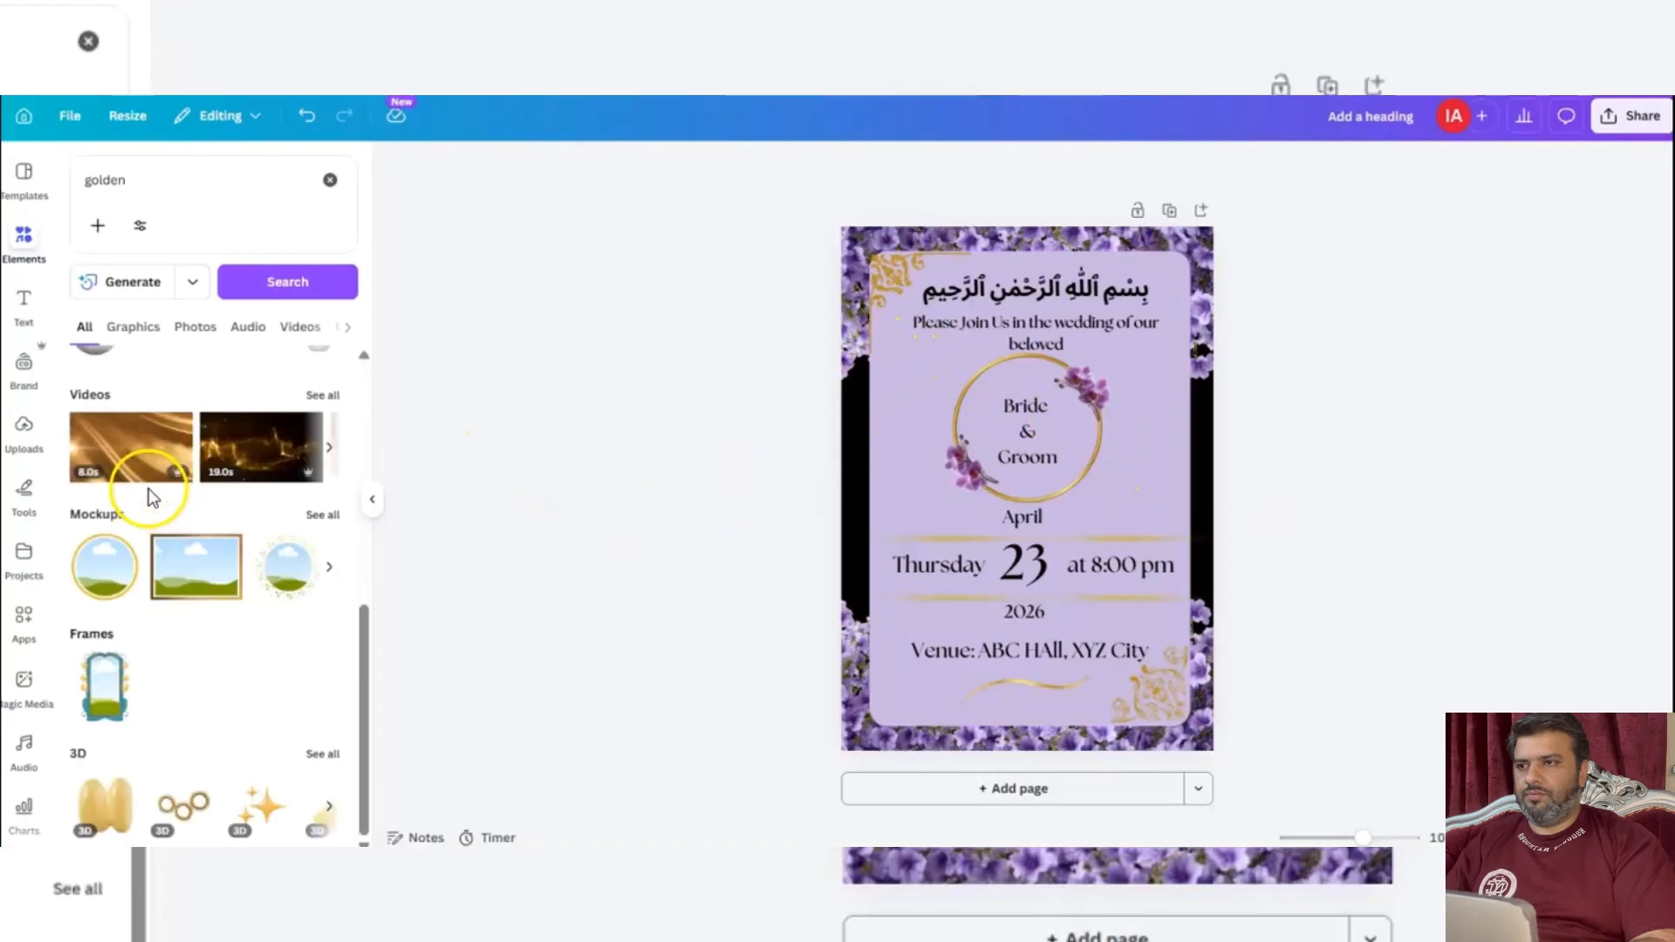
pyautogui.click(193, 180)
pyautogui.write('flowe')
pyautogui.press('Return')
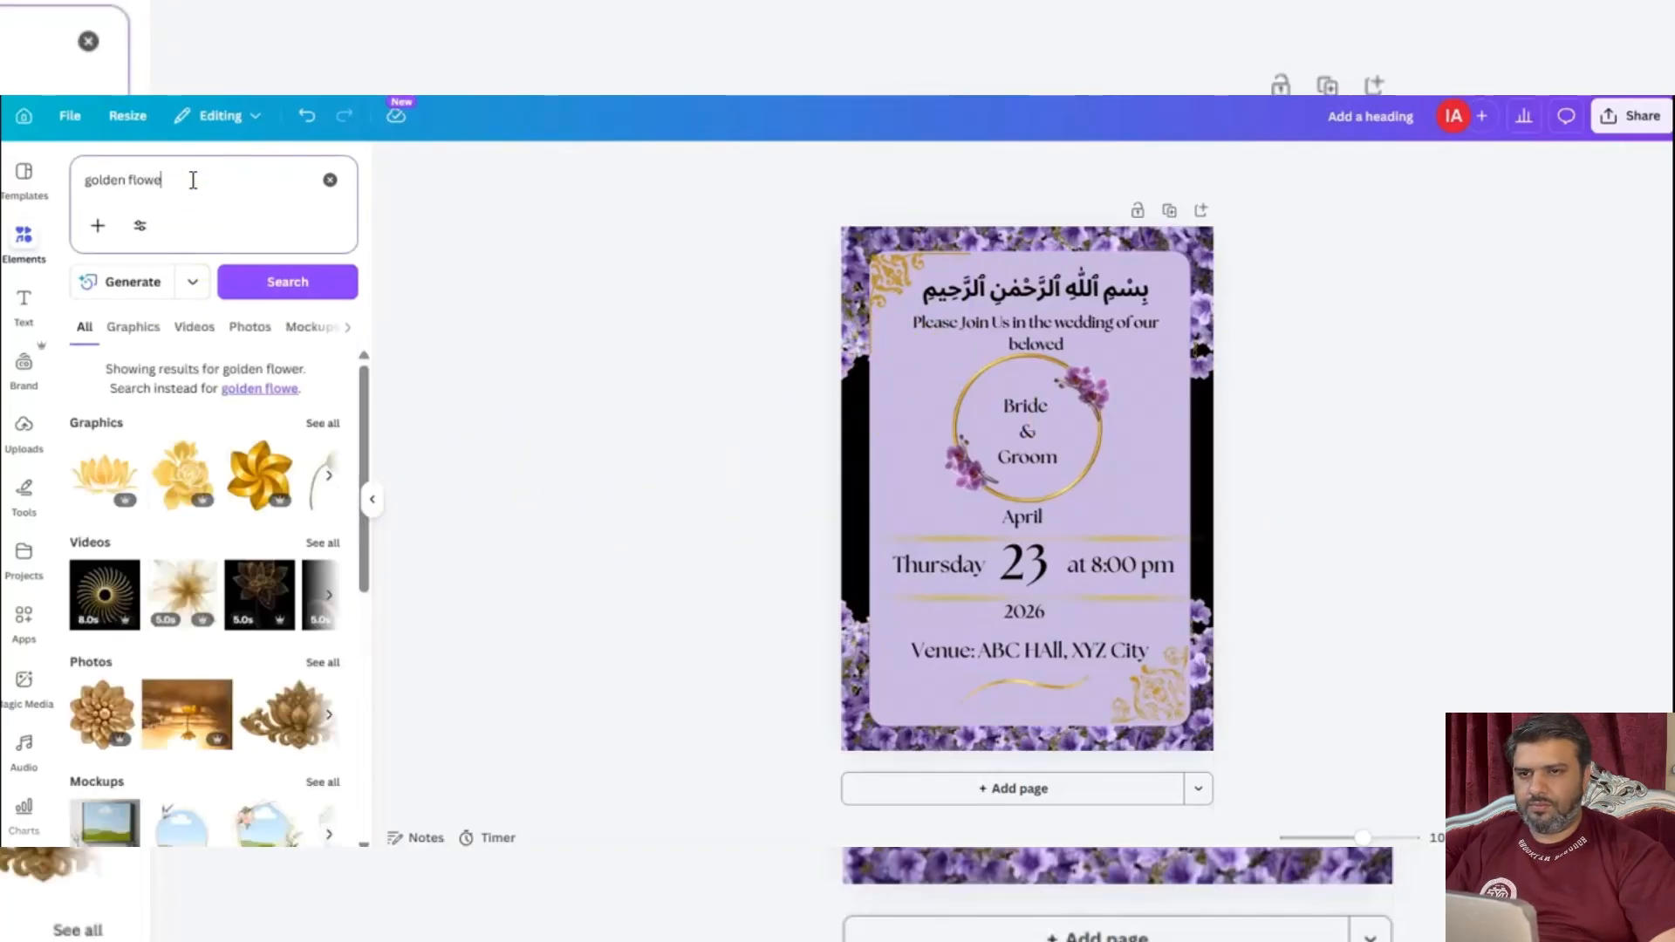
pyautogui.click(192, 484)
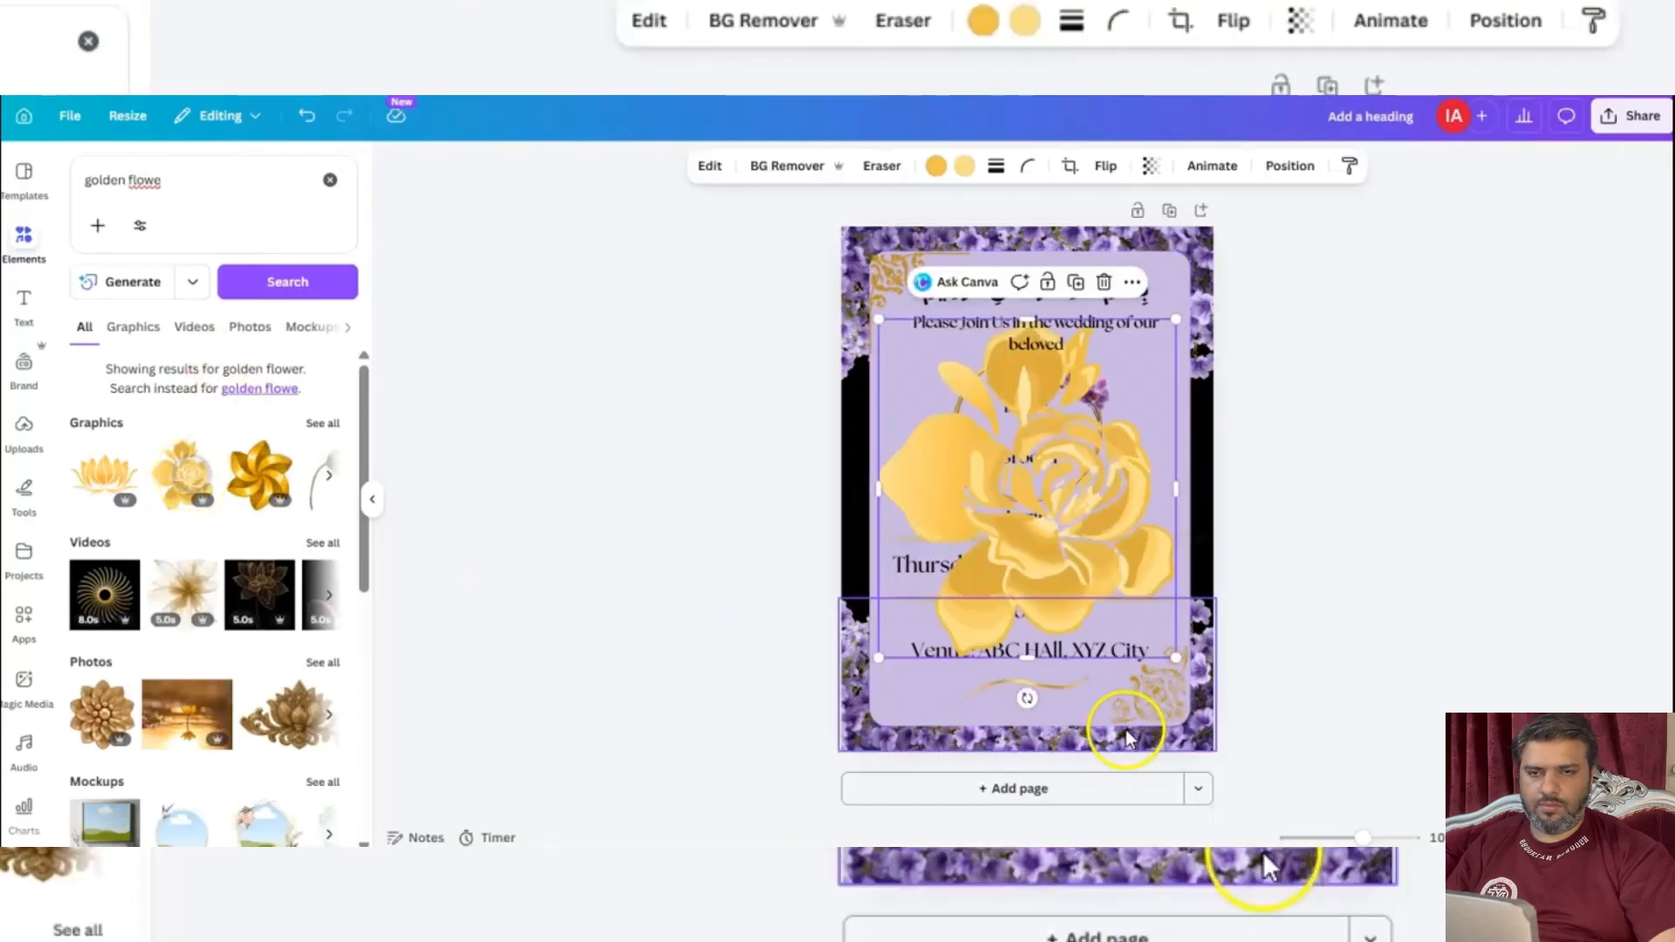
# Try the golden flower at the back and front of the layer order, and send it backward one layer.
pyautogui.rightClick(1099, 488)
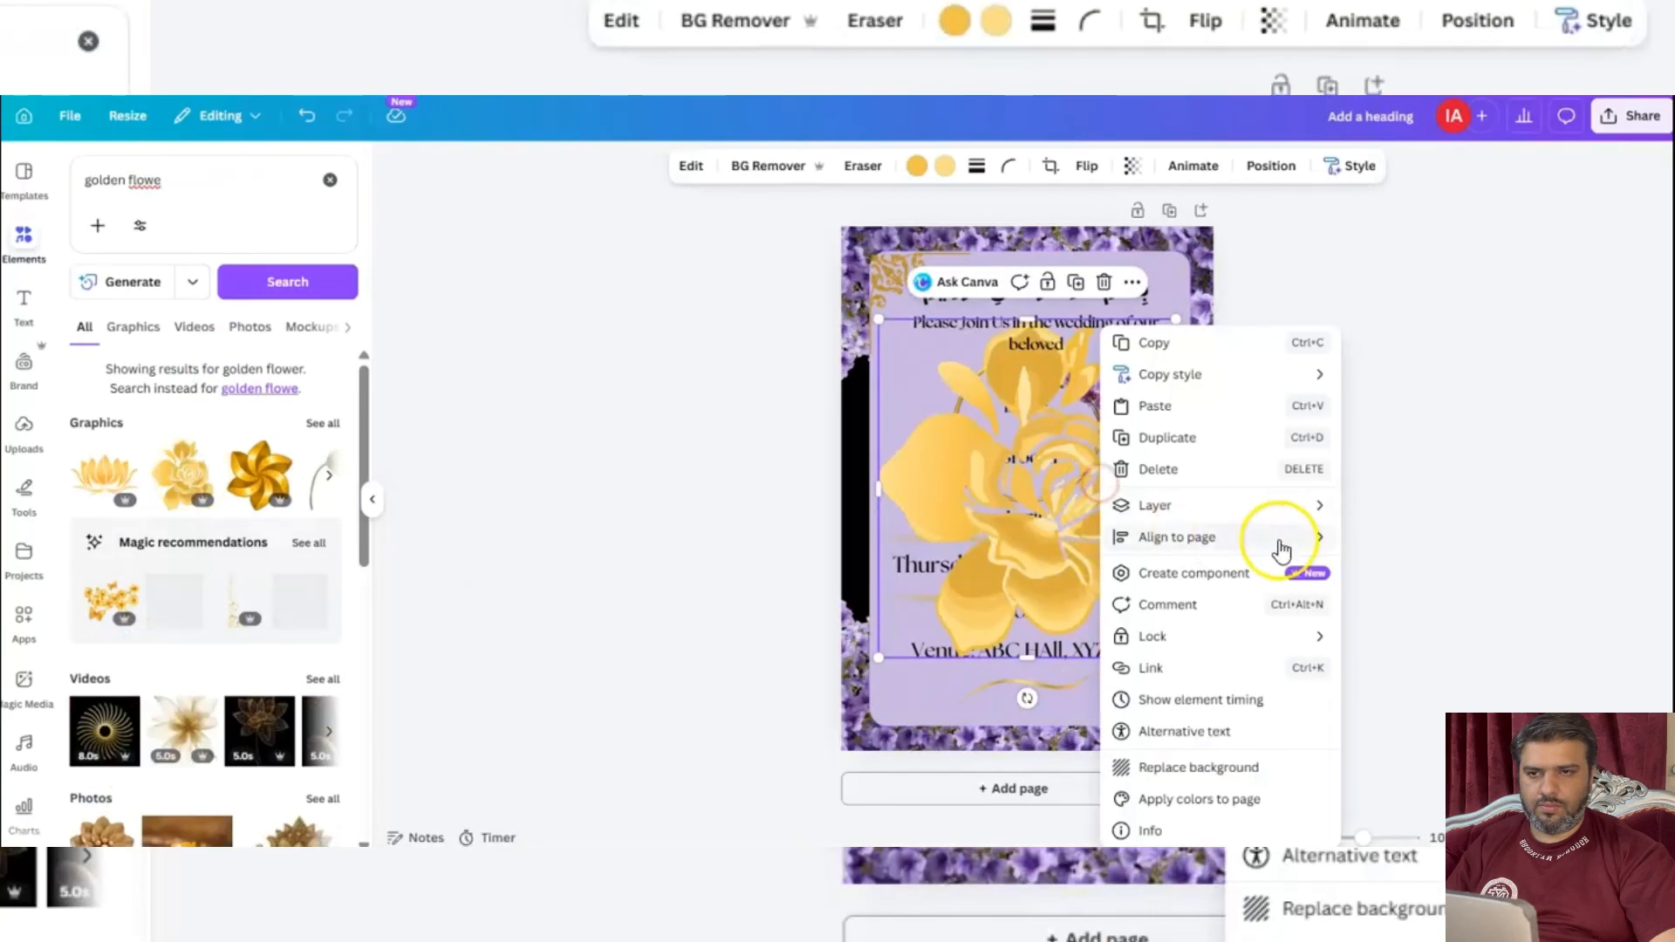
pyautogui.moveTo(1317, 508)
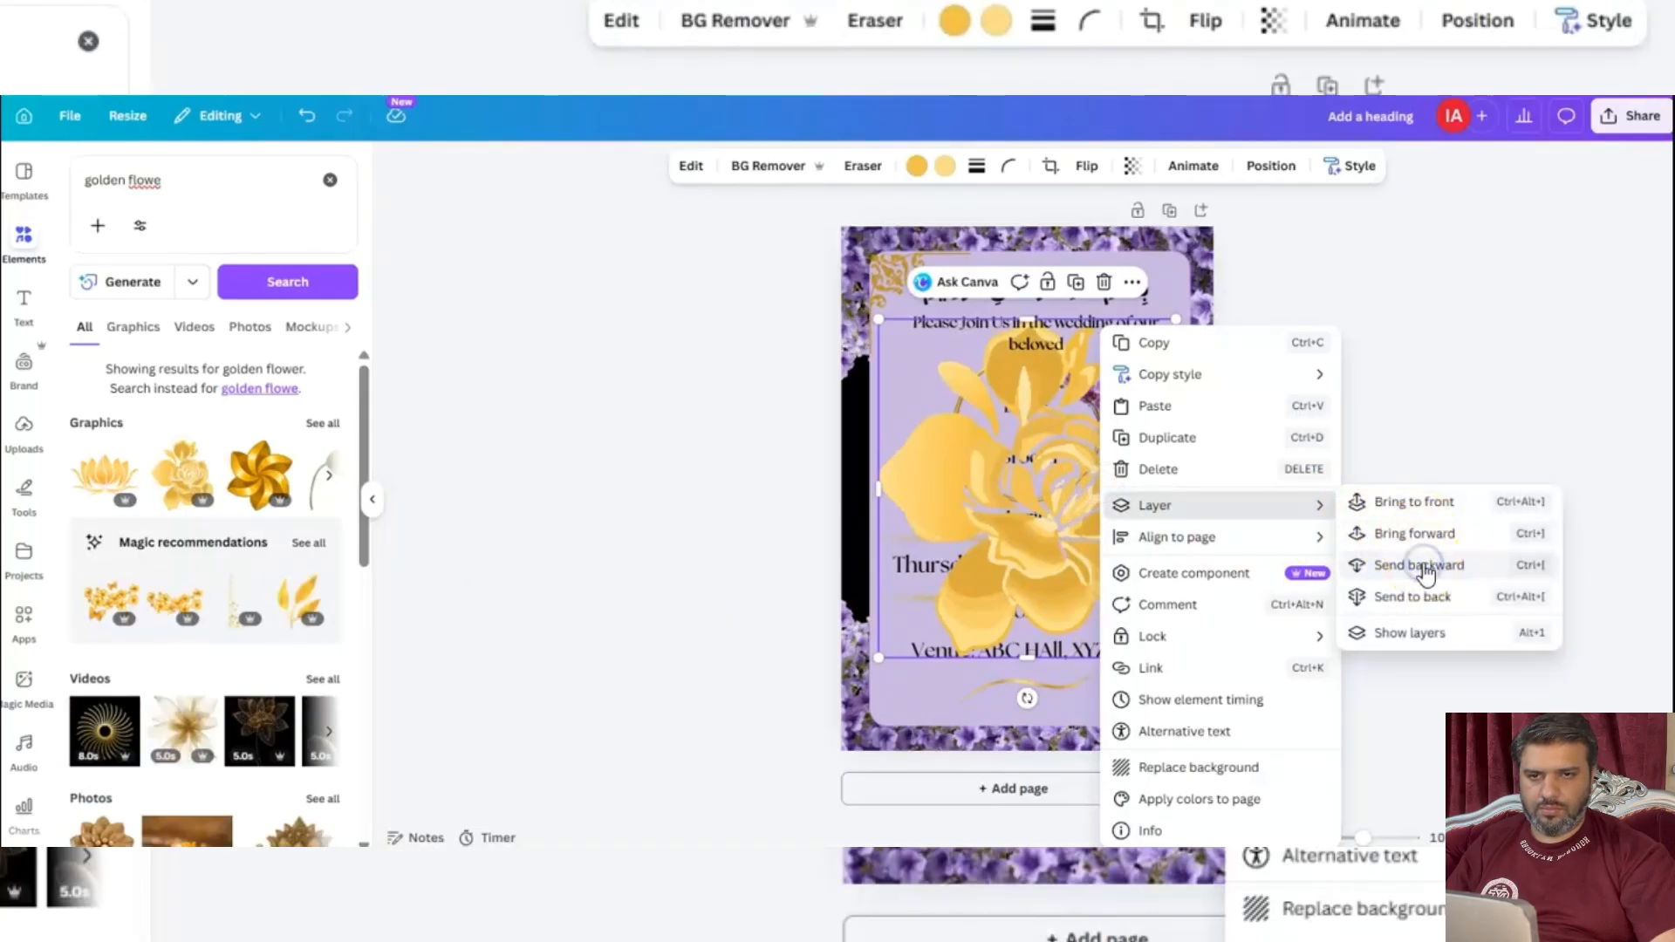
pyautogui.click(1420, 594)
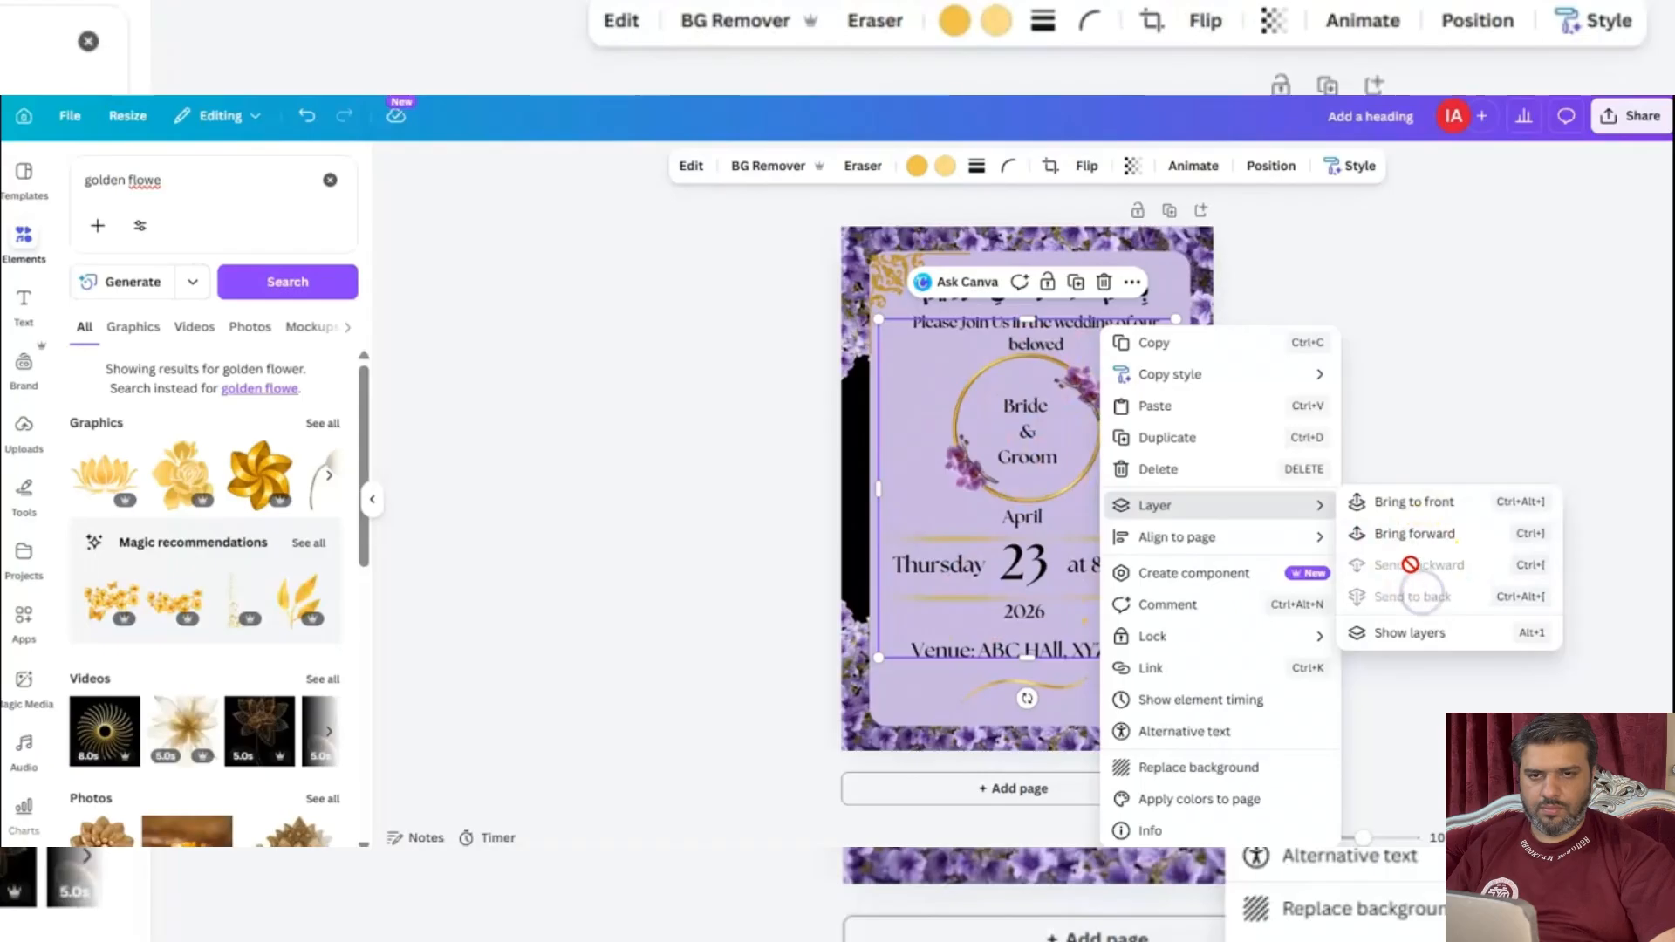
pyautogui.click(1441, 542)
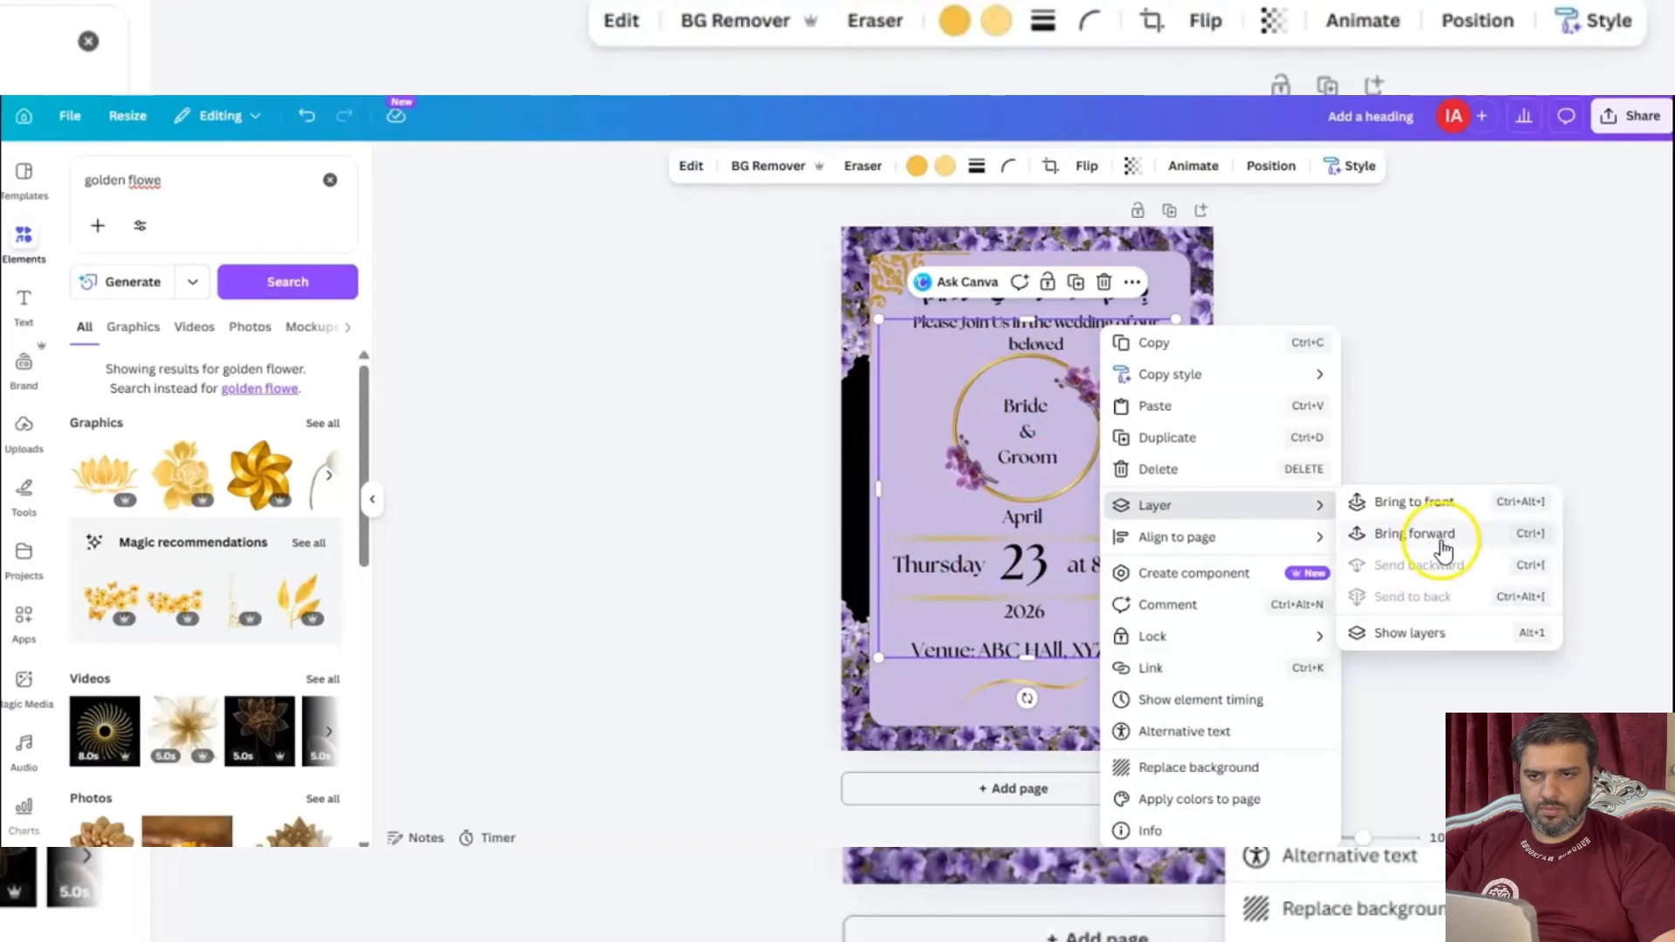
pyautogui.click(1413, 516)
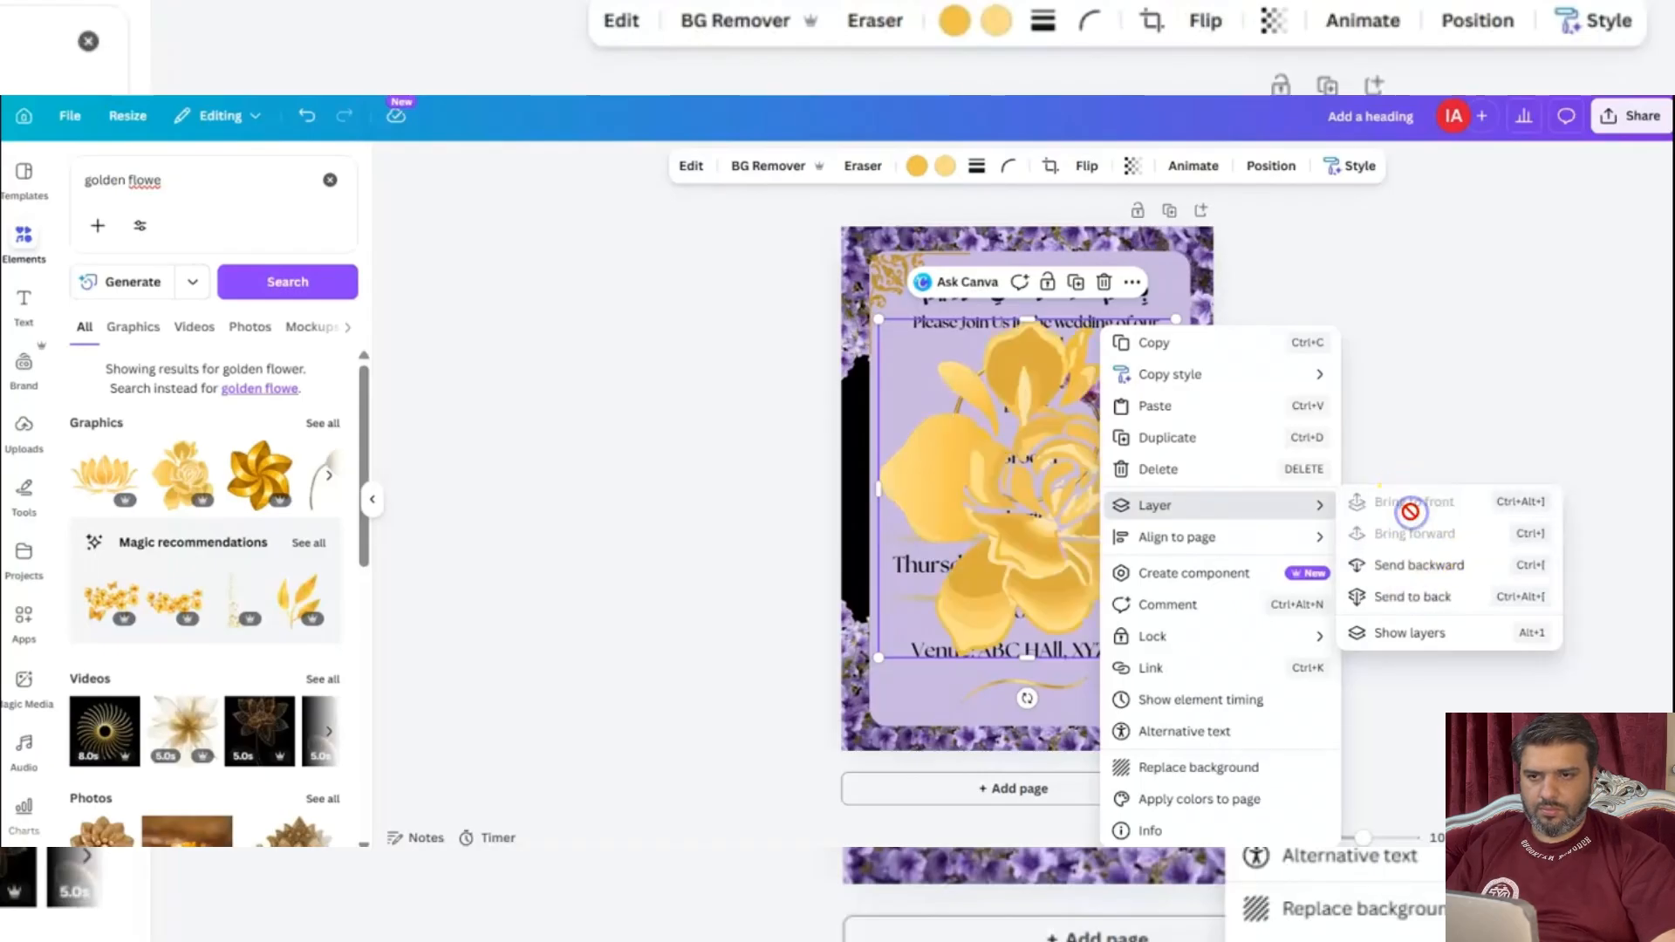
pyautogui.click(1414, 567)
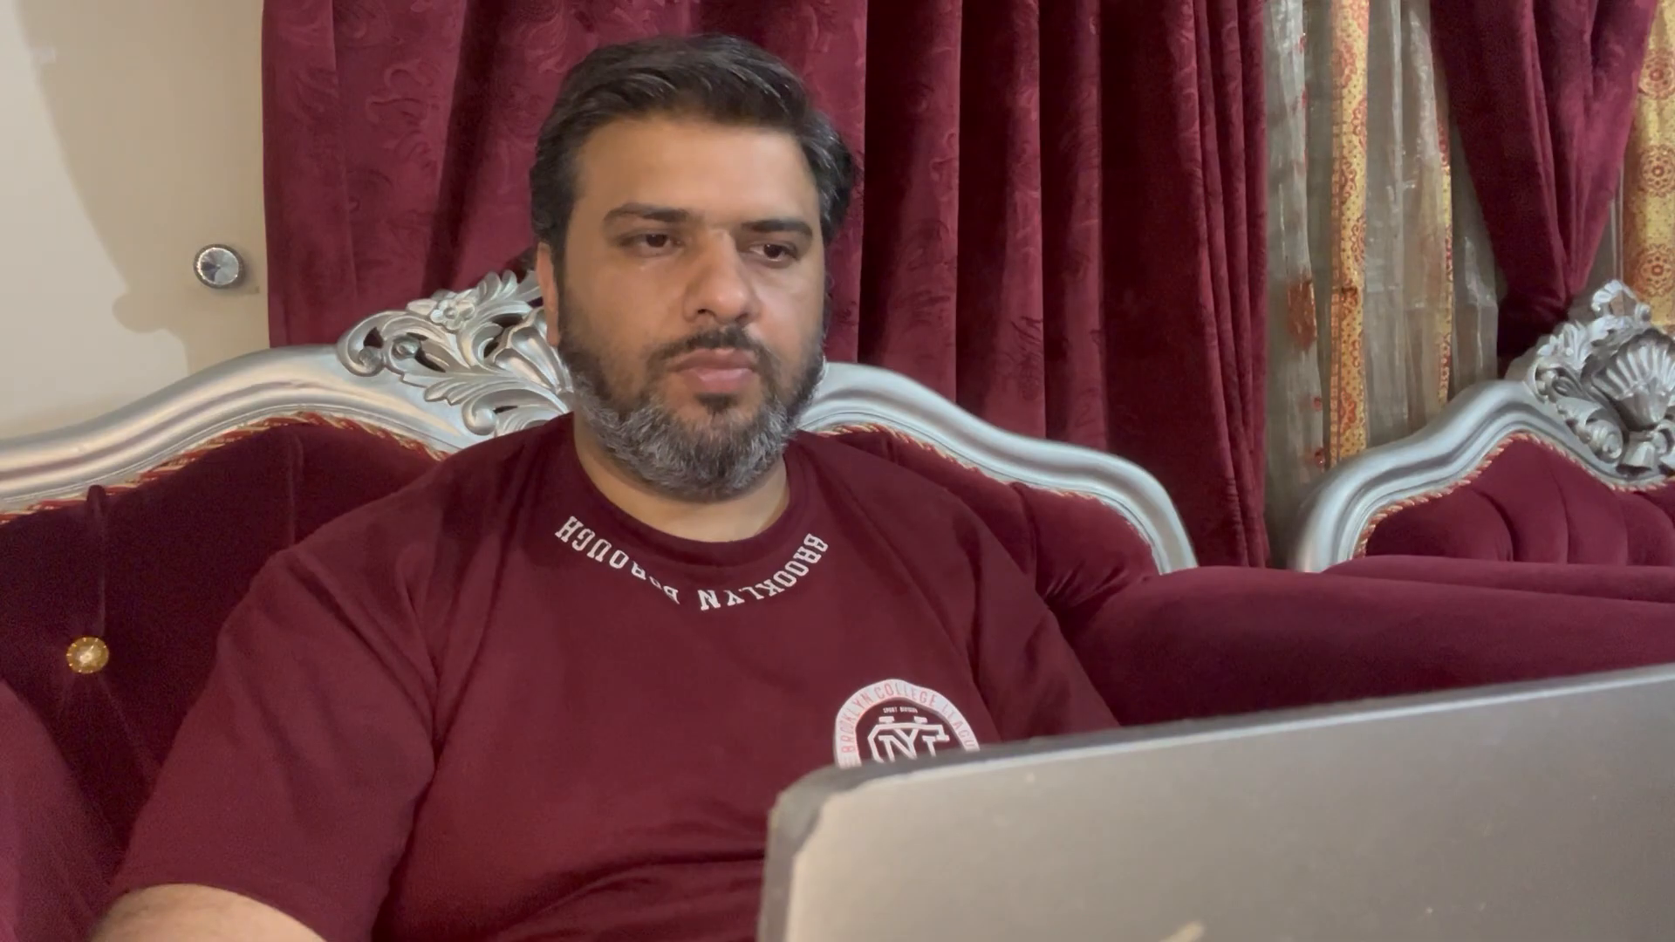